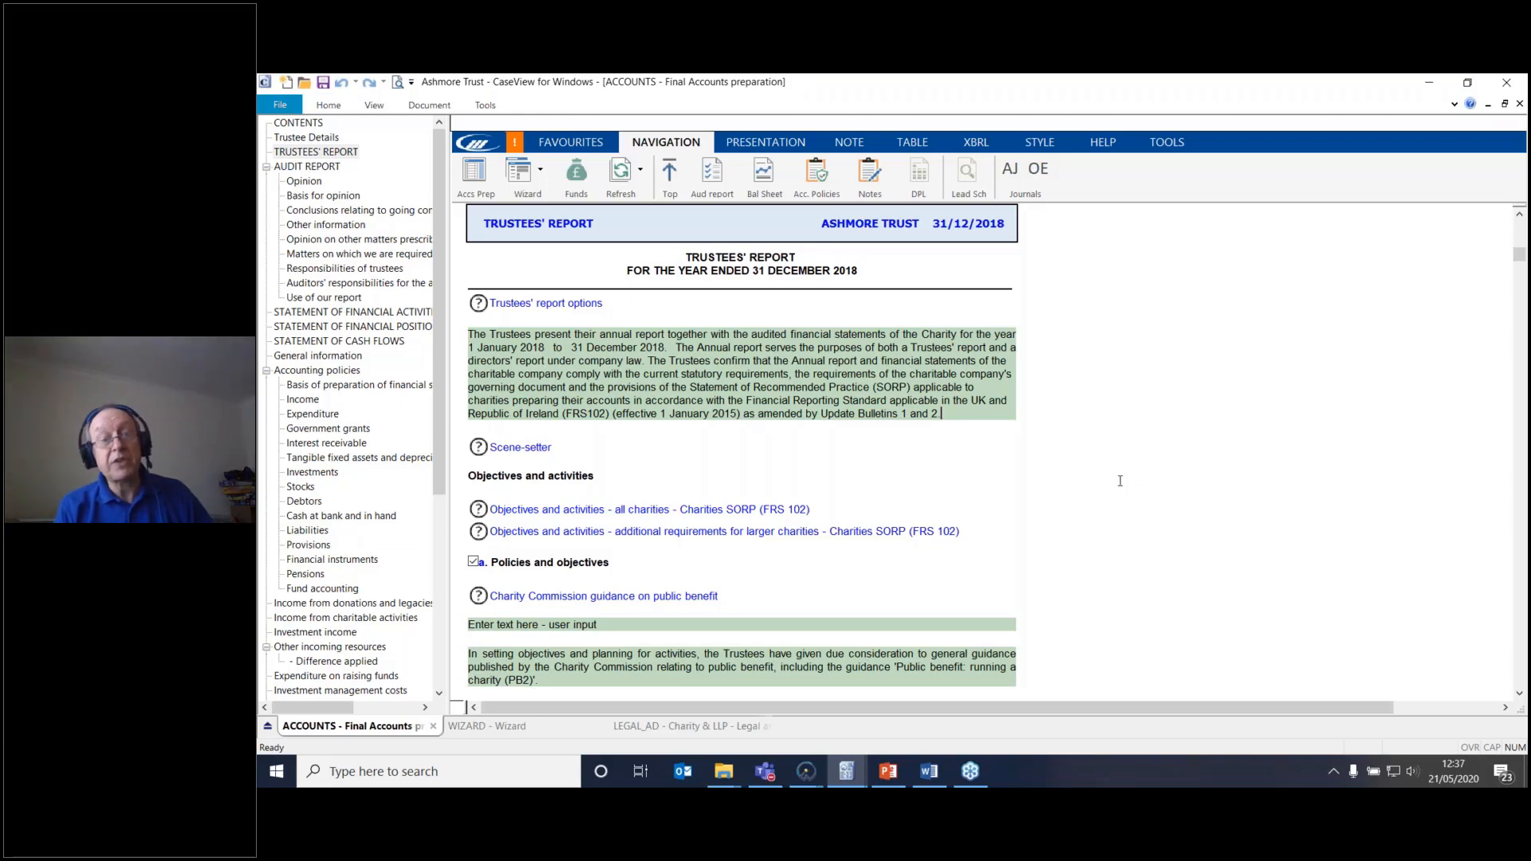
# Step: Replace the placeholder under "Social investment policies" in the Trustees' Report with "Appropriate text"
pyautogui.scroll(-3, 1120, 481)
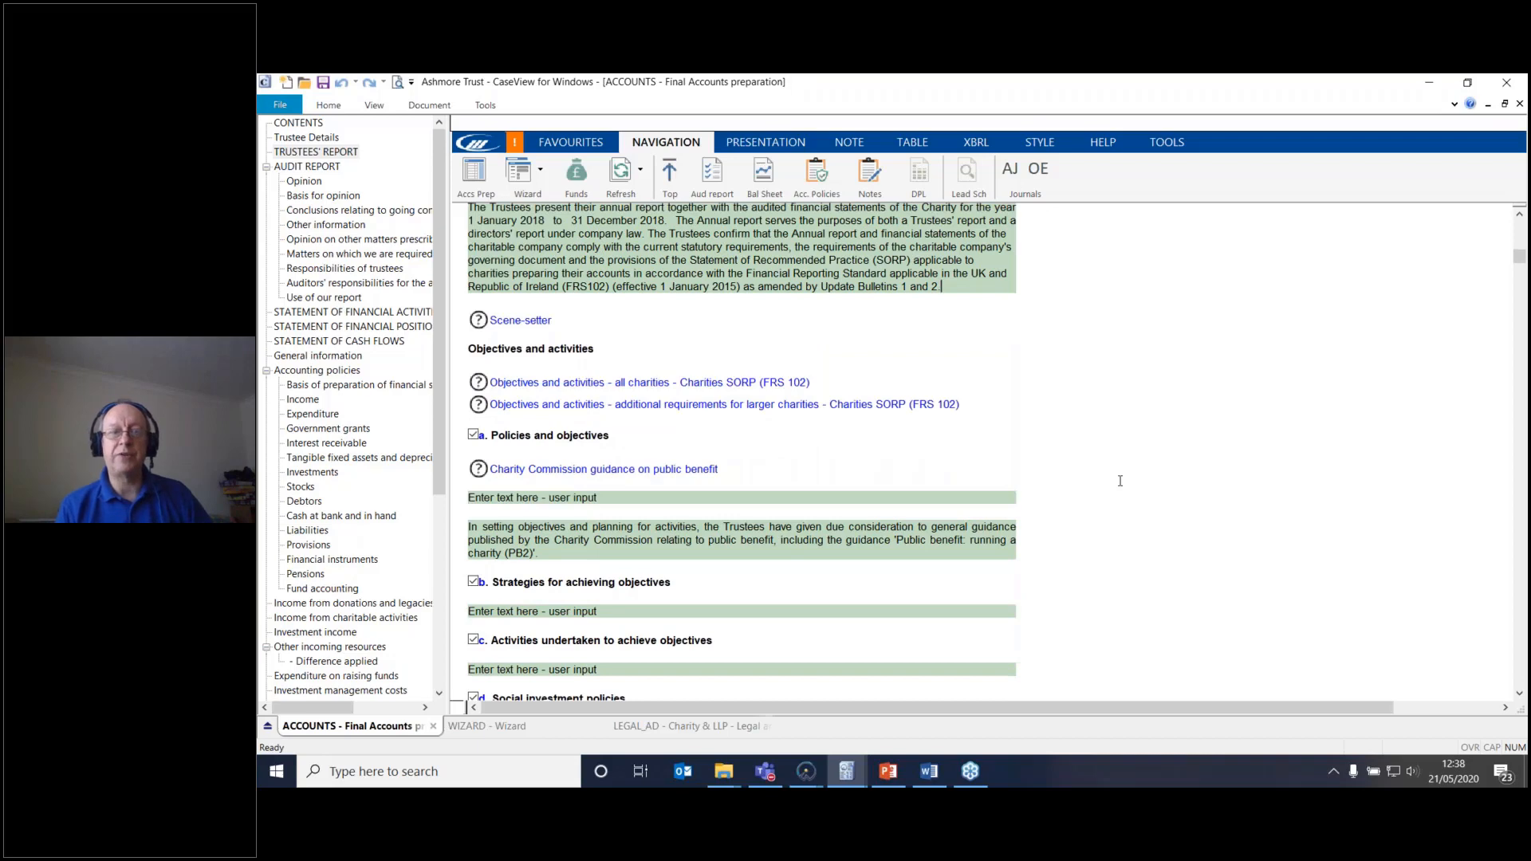
pyautogui.scroll(-3, 1120, 481)
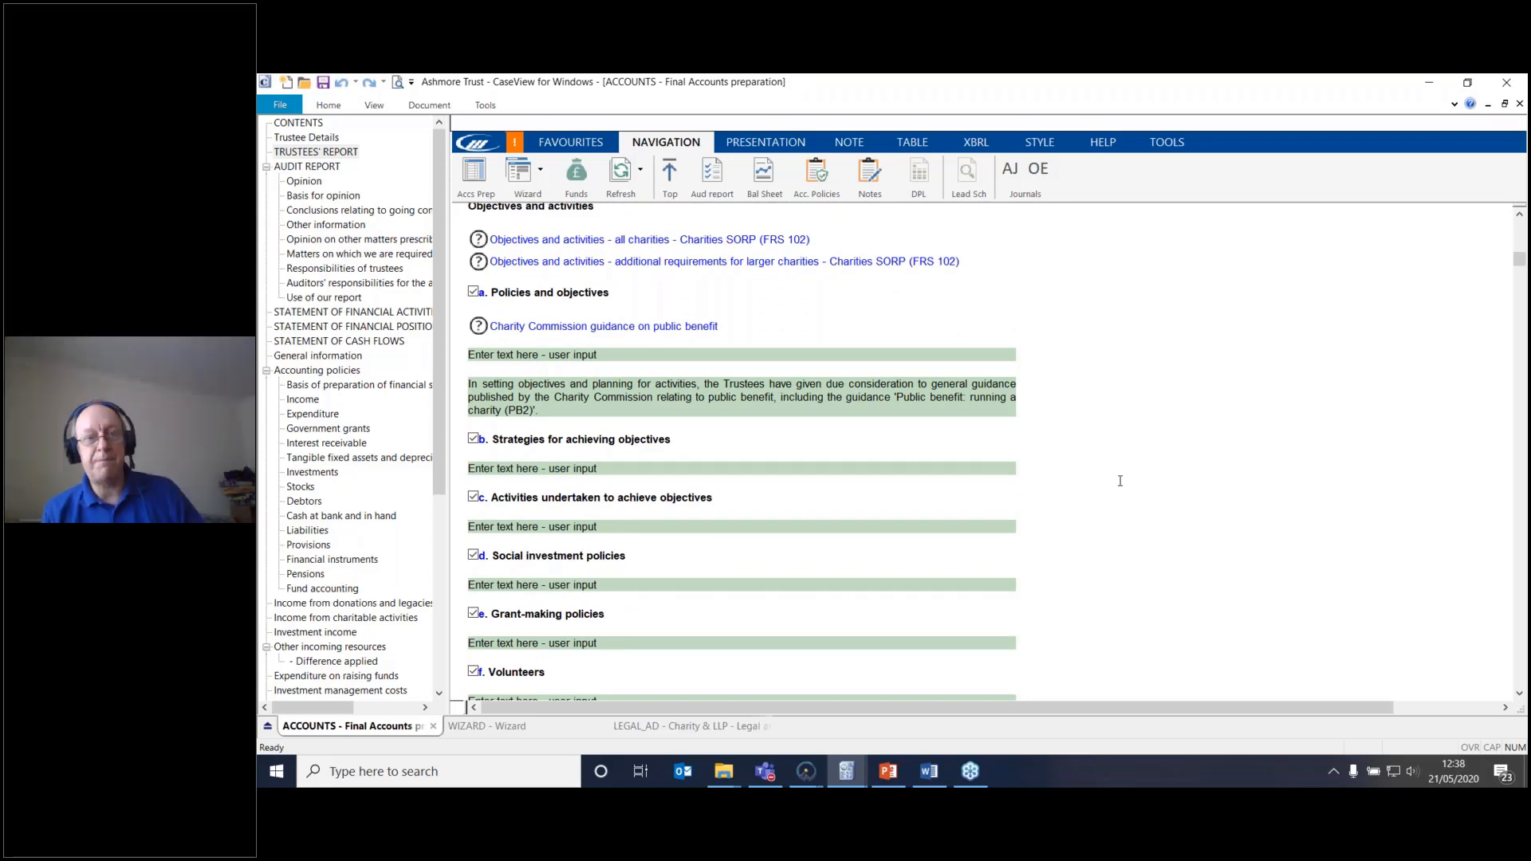
pyautogui.scroll(-3, 854, 535)
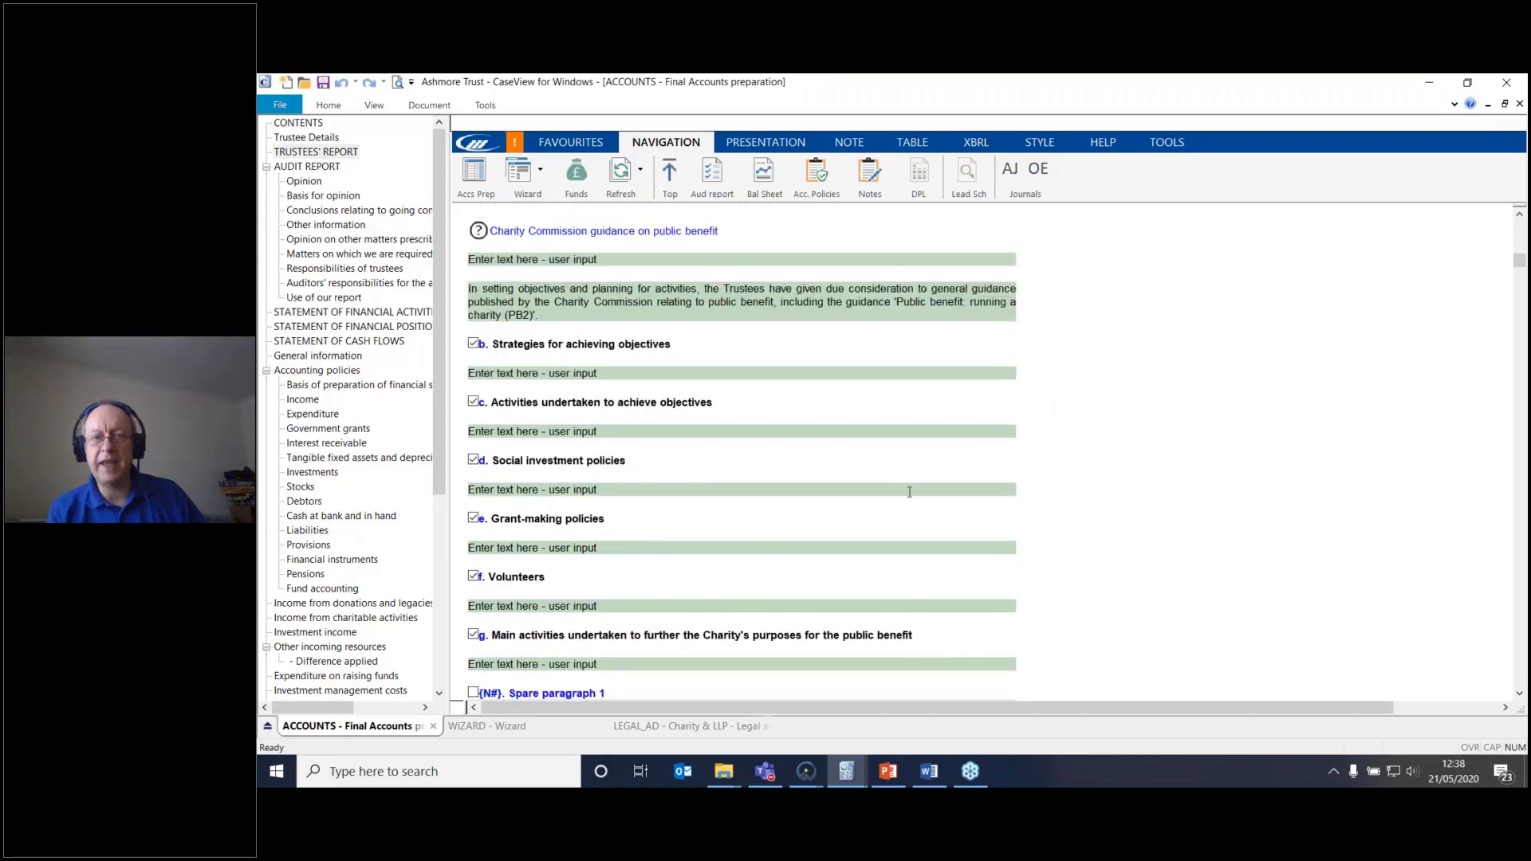
pyautogui.scroll(-1, 909, 492)
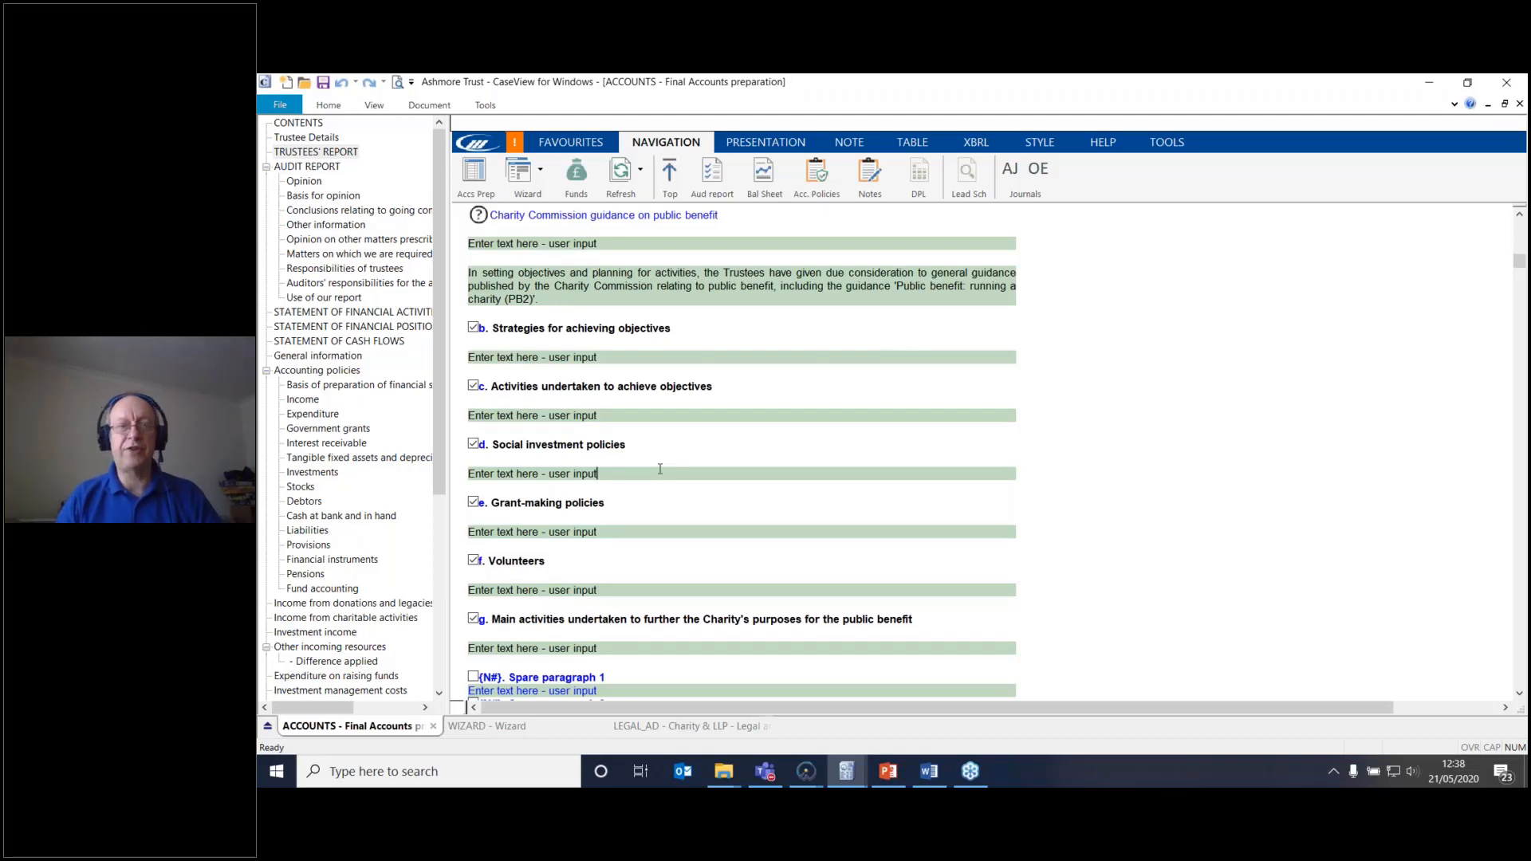
pyautogui.press('BackSpace')
pyautogui.press('BackSpace')
pyautogui.press('BackSpace')
pyautogui.press('BackSpace')
pyautogui.press('BackSpace')
pyautogui.press('BackSpace')
pyautogui.press('BackSpace')
pyautogui.press('BackSpace')
pyautogui.press('BackSpace')
pyautogui.press('BackSpace')
pyautogui.press('BackSpace')
pyautogui.press('BackSpace')
pyautogui.press('BackSpace')
pyautogui.press('BackSpace')
pyautogui.press('BackSpace')
pyautogui.press('BackSpace')
pyautogui.press('BackSpace')
pyautogui.press('BackSpace')
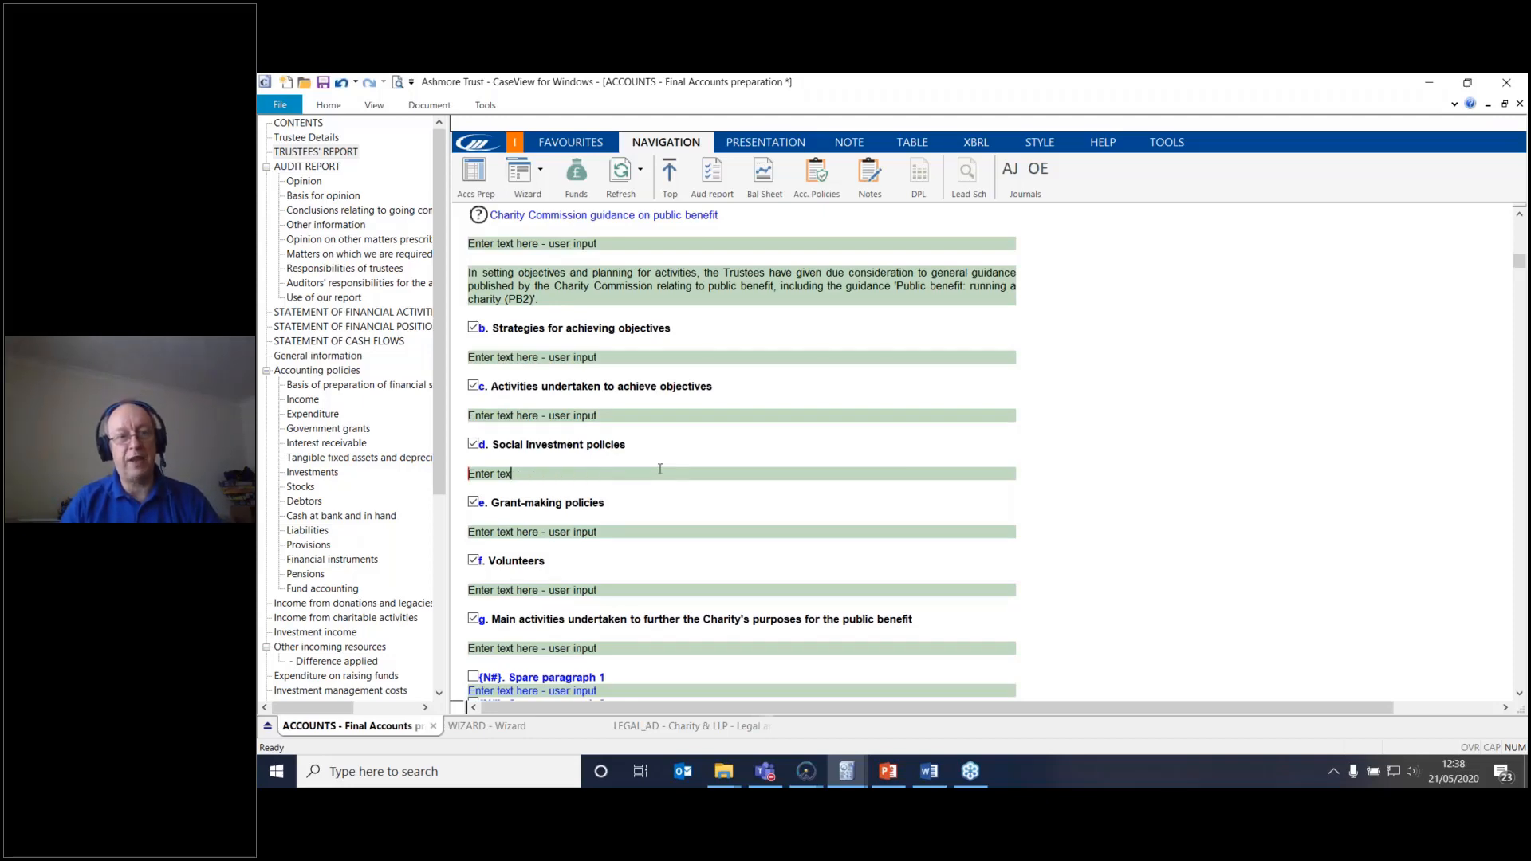
pyautogui.press('BackSpace')
pyautogui.press('BackSpace')
pyautogui.press('BackSpace')
pyautogui.press('BackSpace')
pyautogui.press('BackSpace')
pyautogui.press('BackSpace')
pyautogui.press('BackSpace')
pyautogui.press('BackSpace')
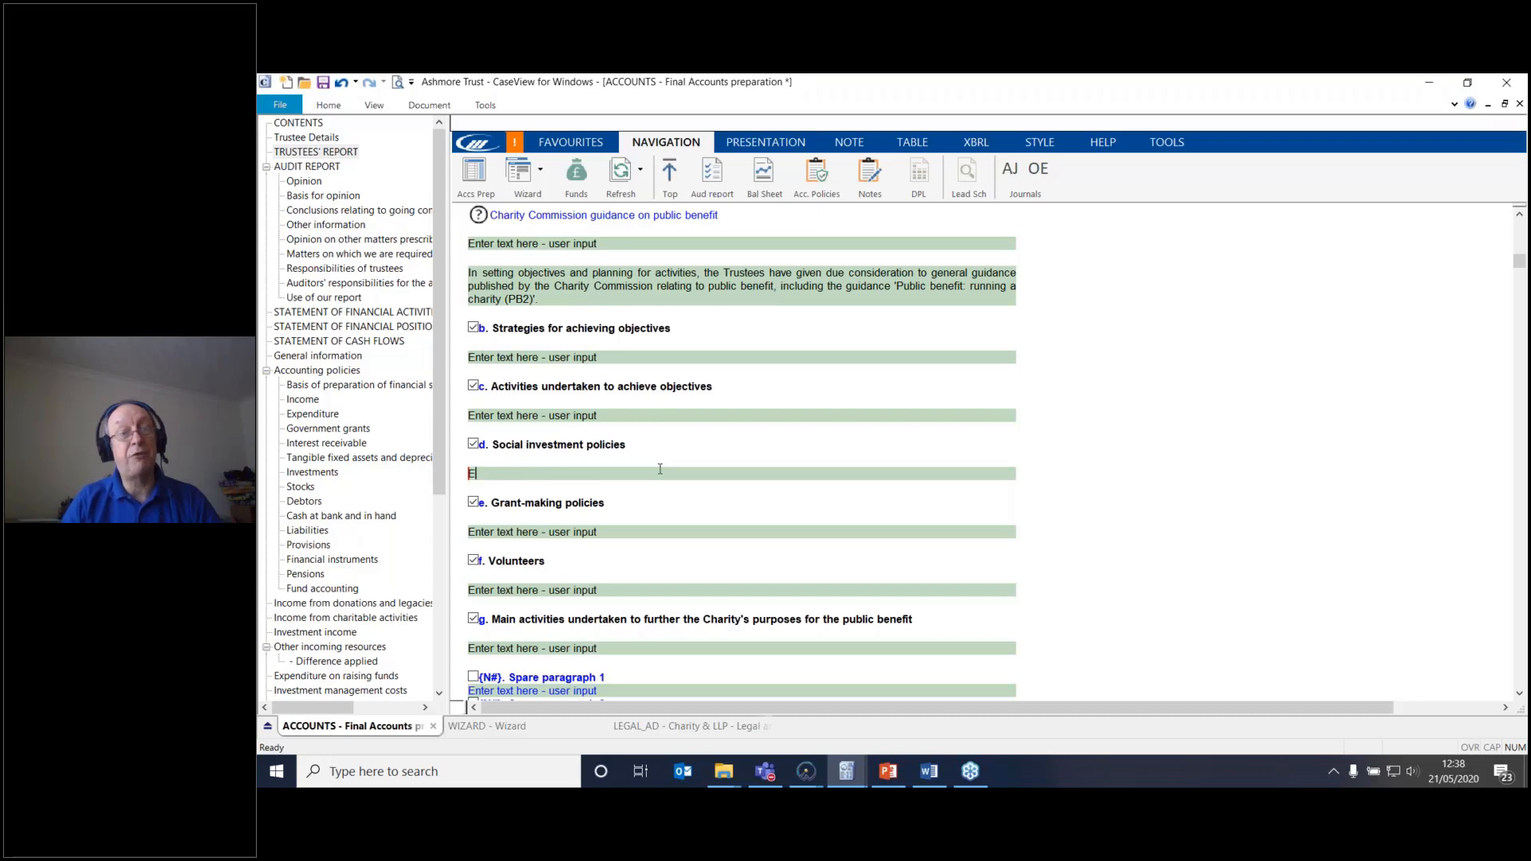
pyautogui.press('BackSpace')
pyautogui.write('App')
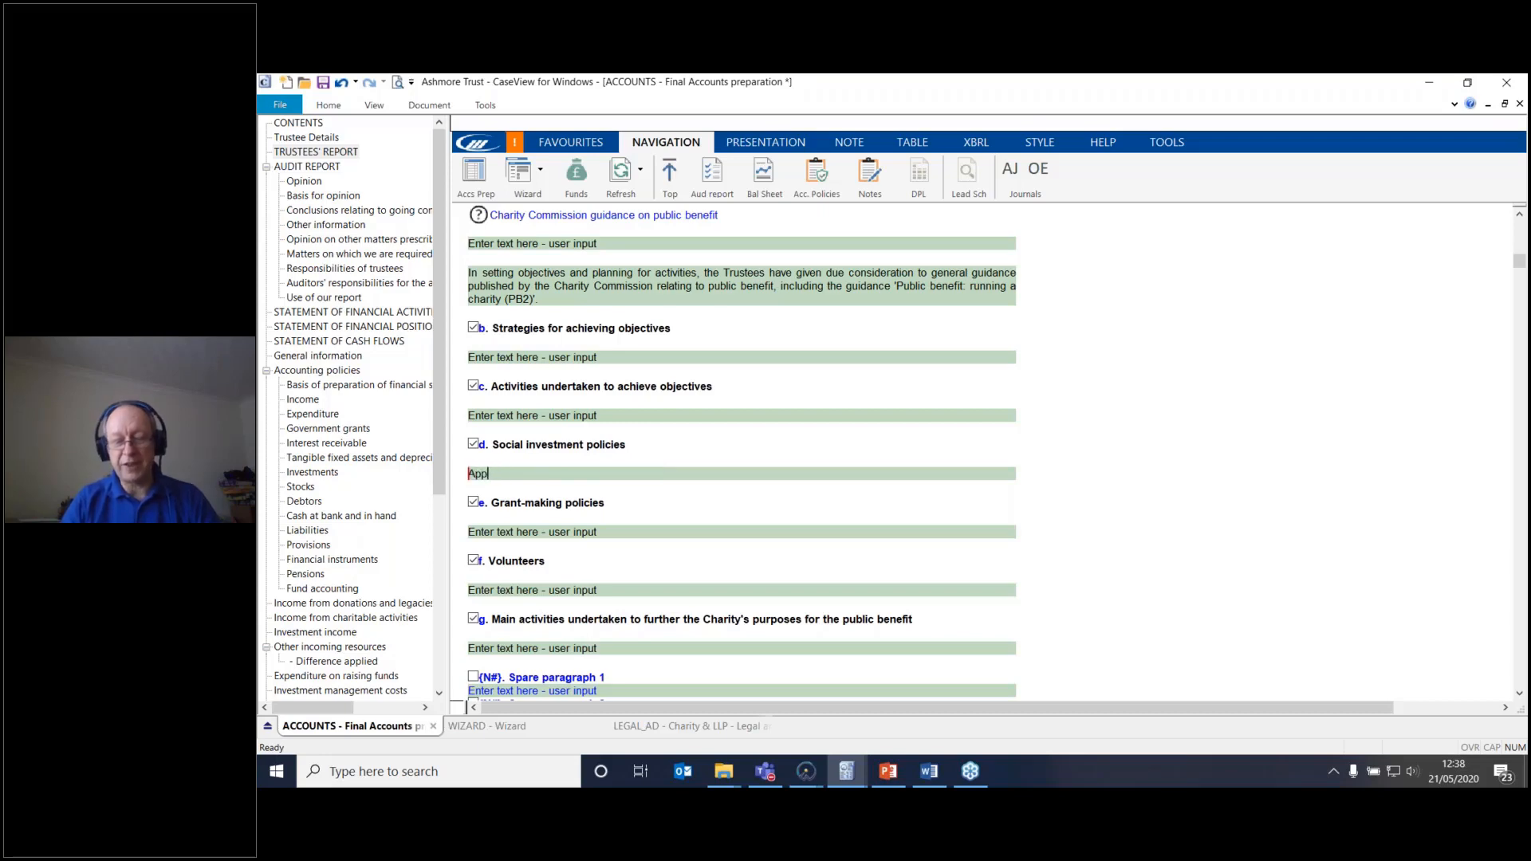
pyautogui.write('ropriat')
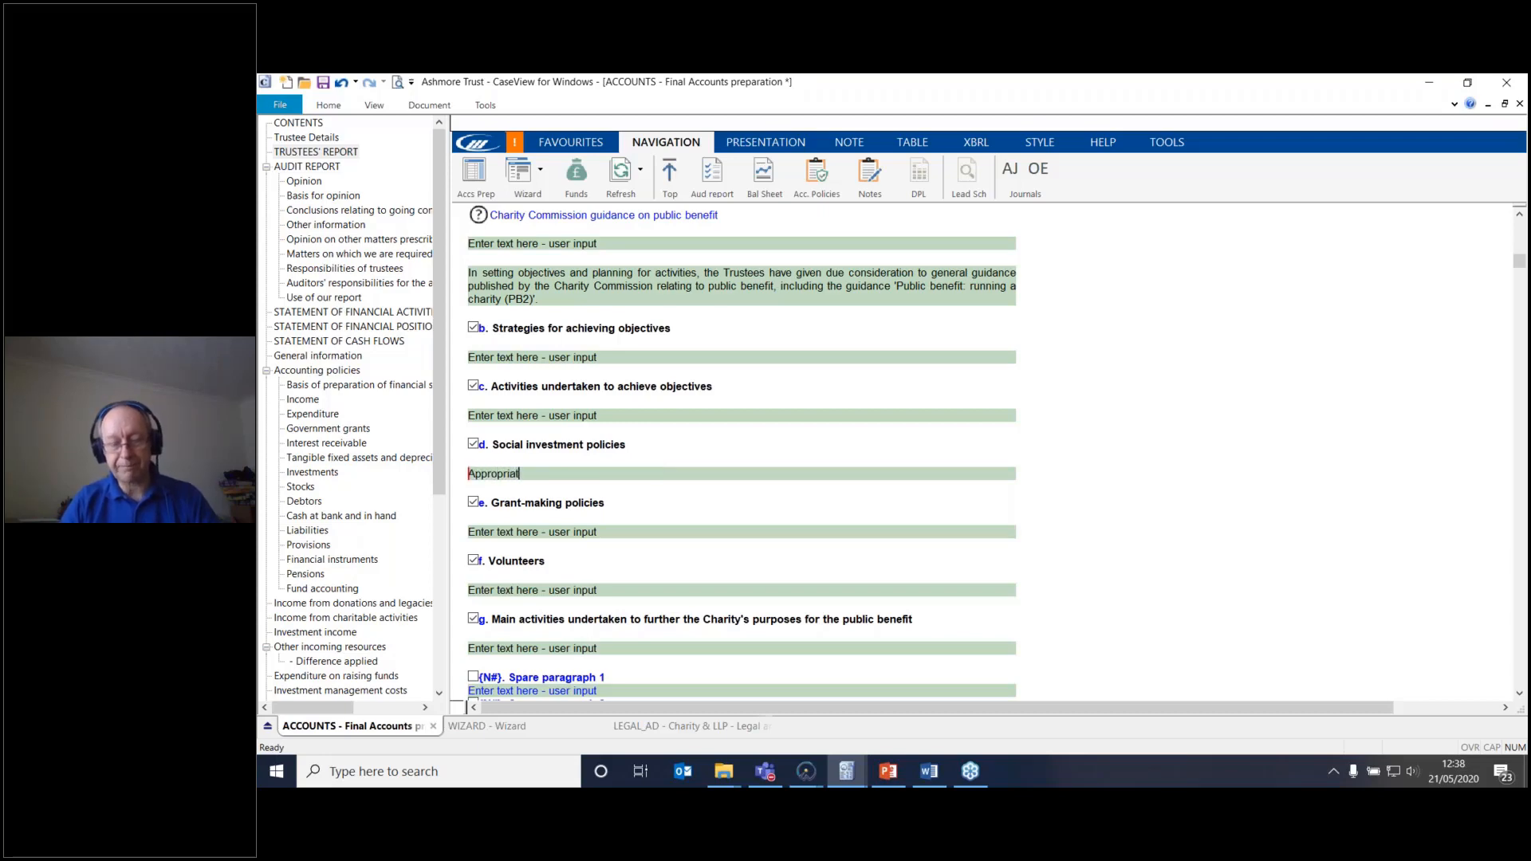
pyautogui.write('e text')
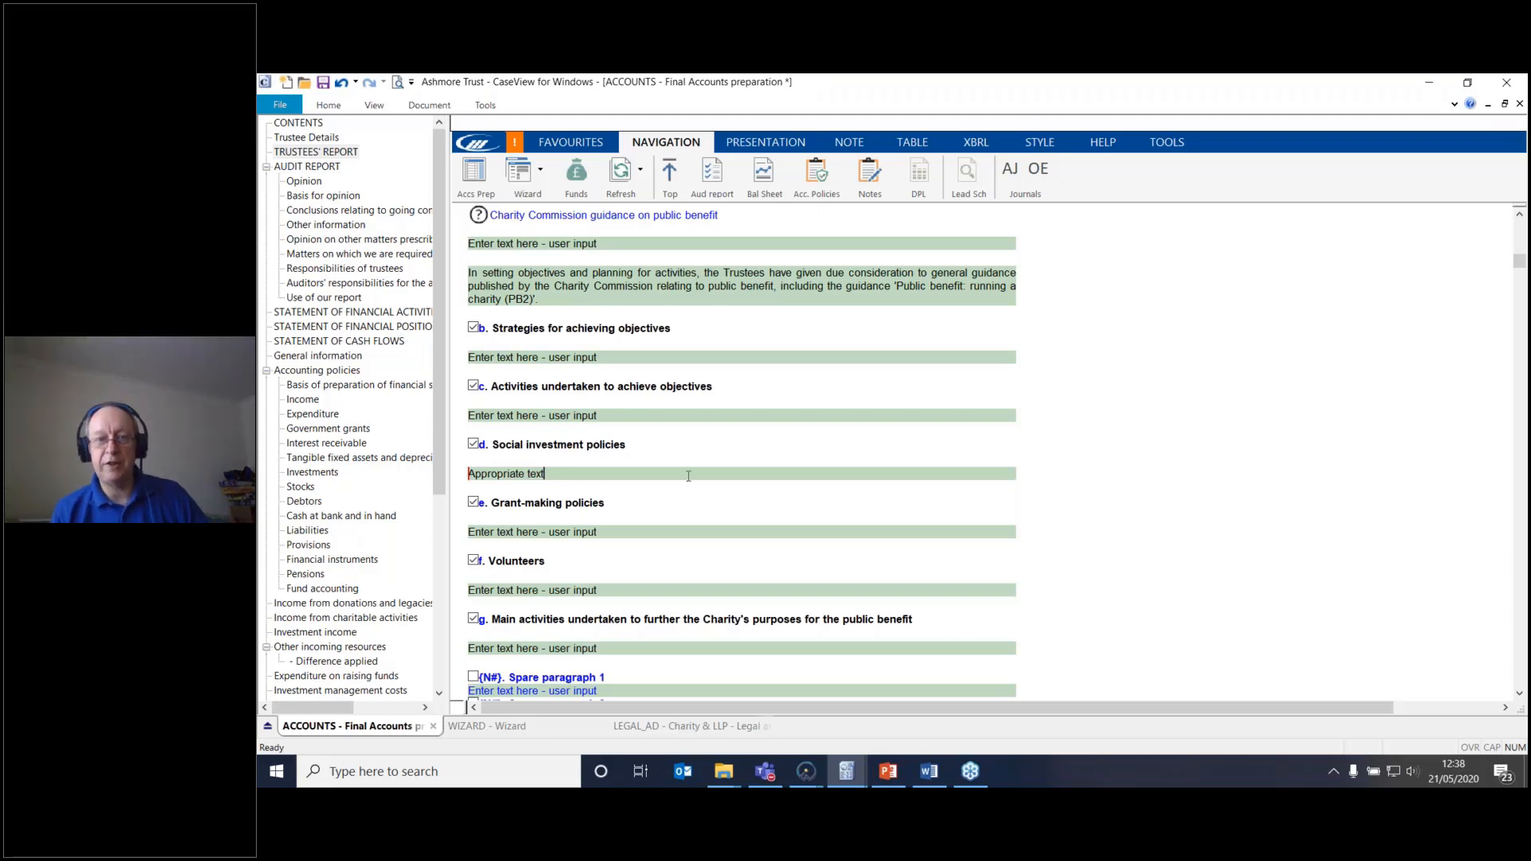
# Step: Include Spare paragraph 1 at the end of the Objectives and activities section, following the public benefit activities paragraph
pyautogui.scroll(3, 688, 476)
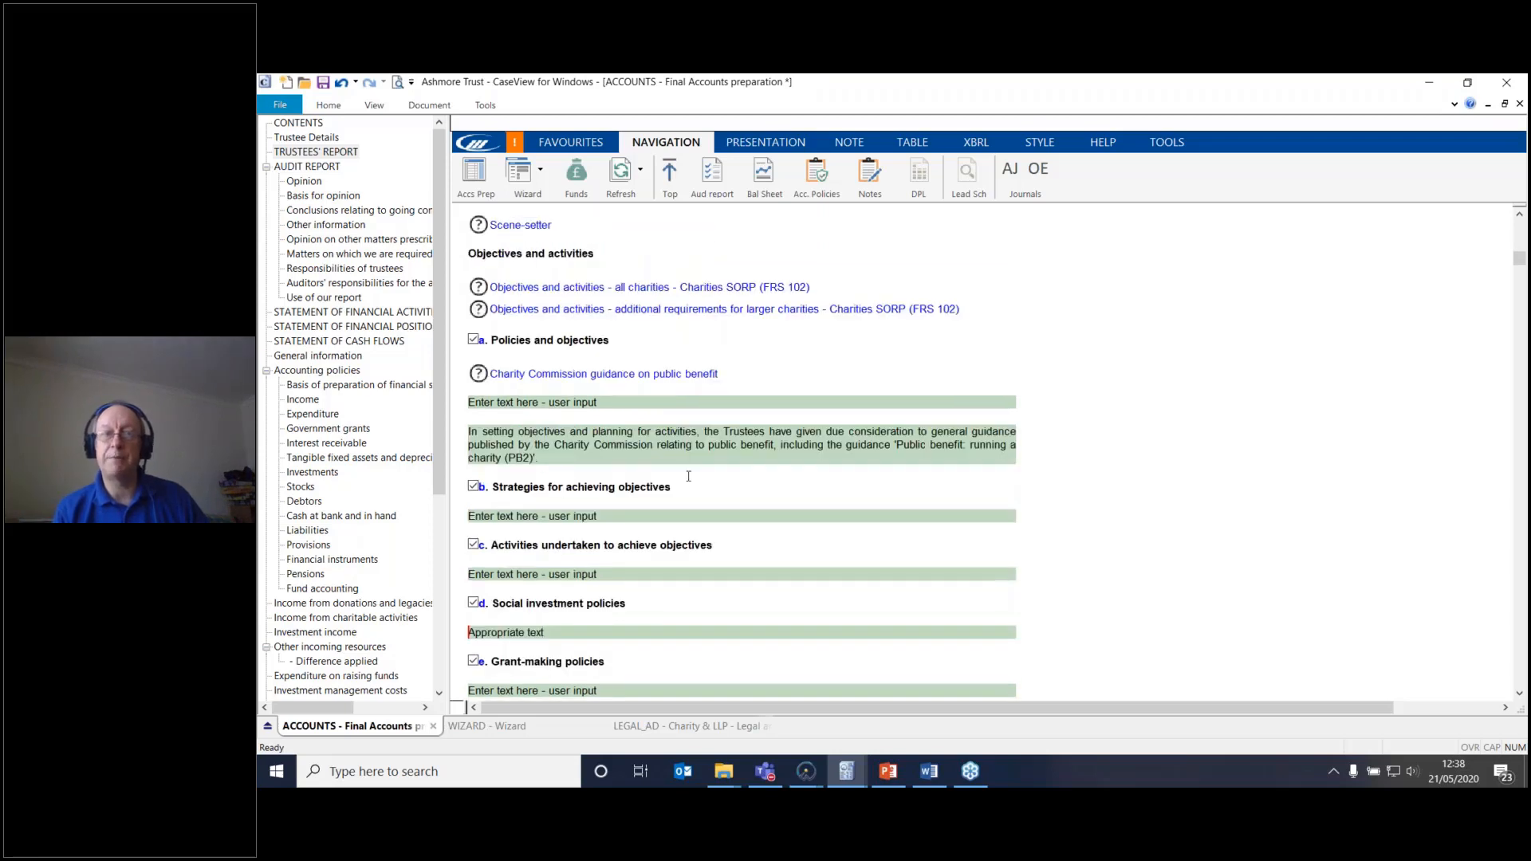
pyautogui.scroll(-2, 688, 476)
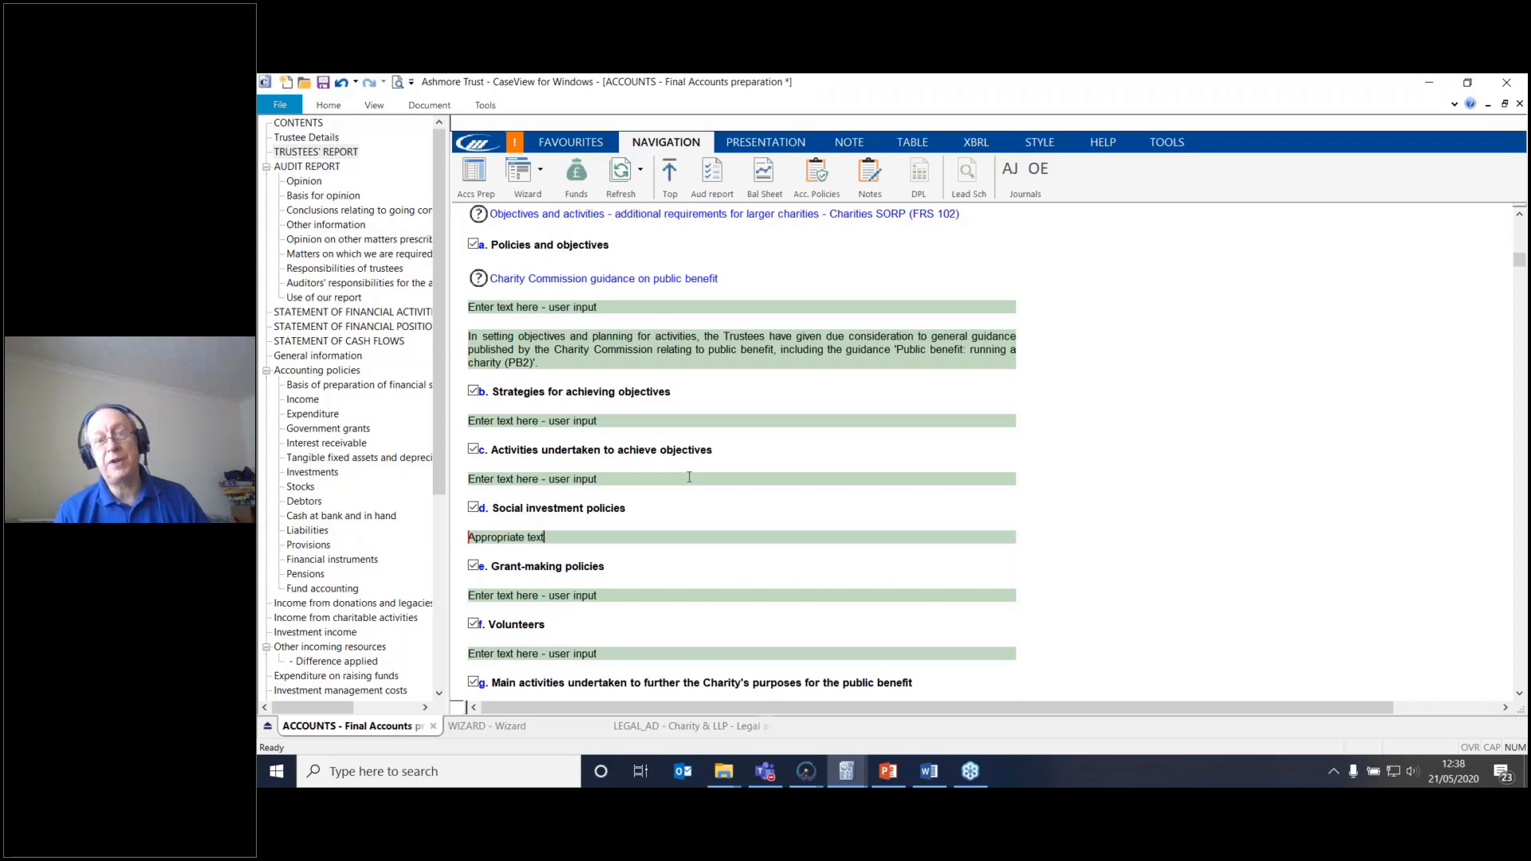
pyautogui.scroll(-2, 689, 477)
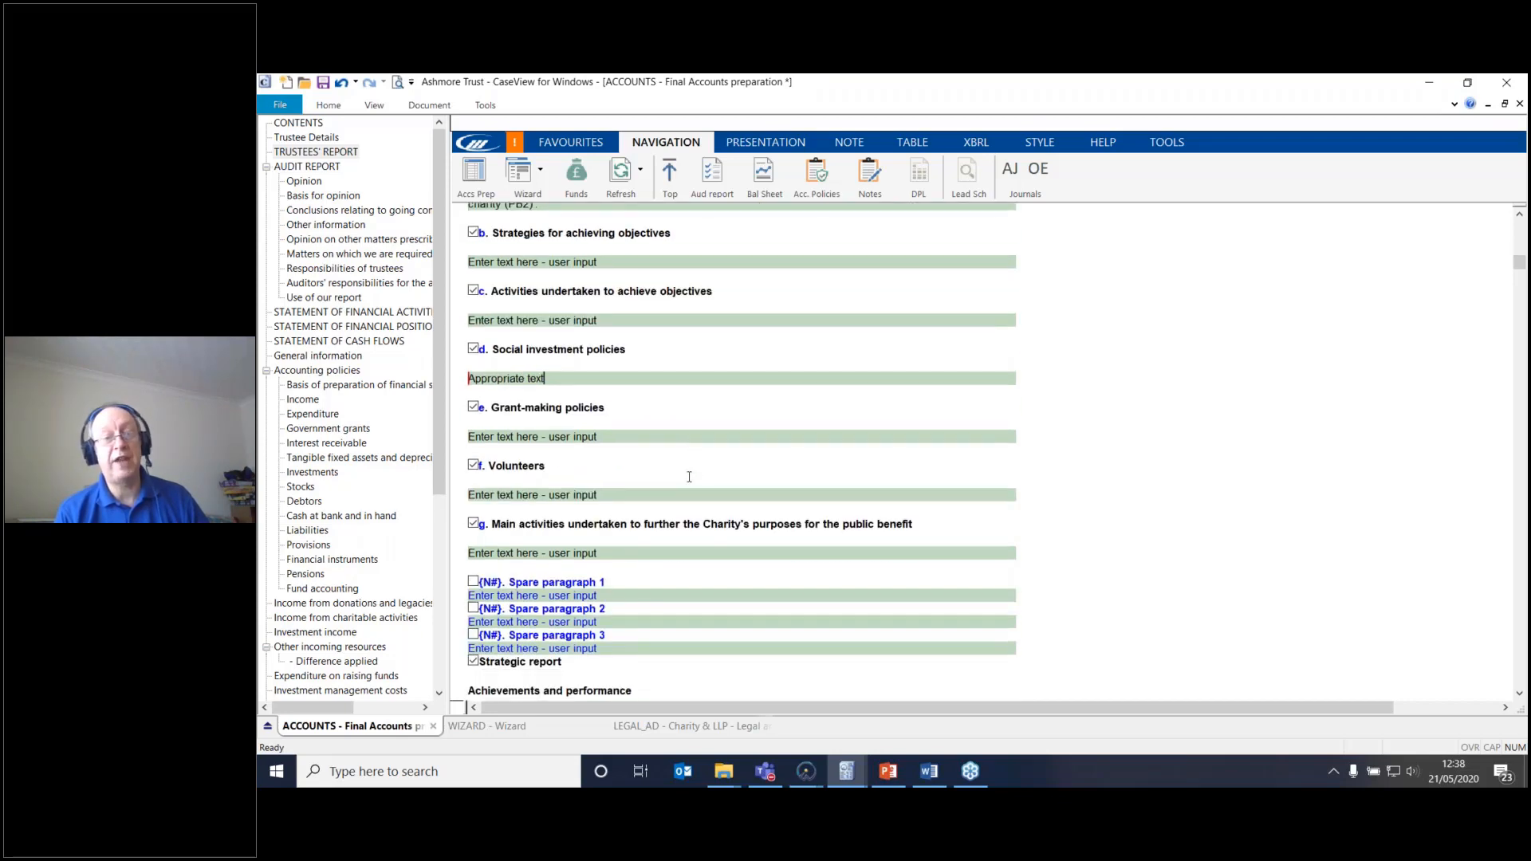
pyautogui.scroll(-1, 689, 477)
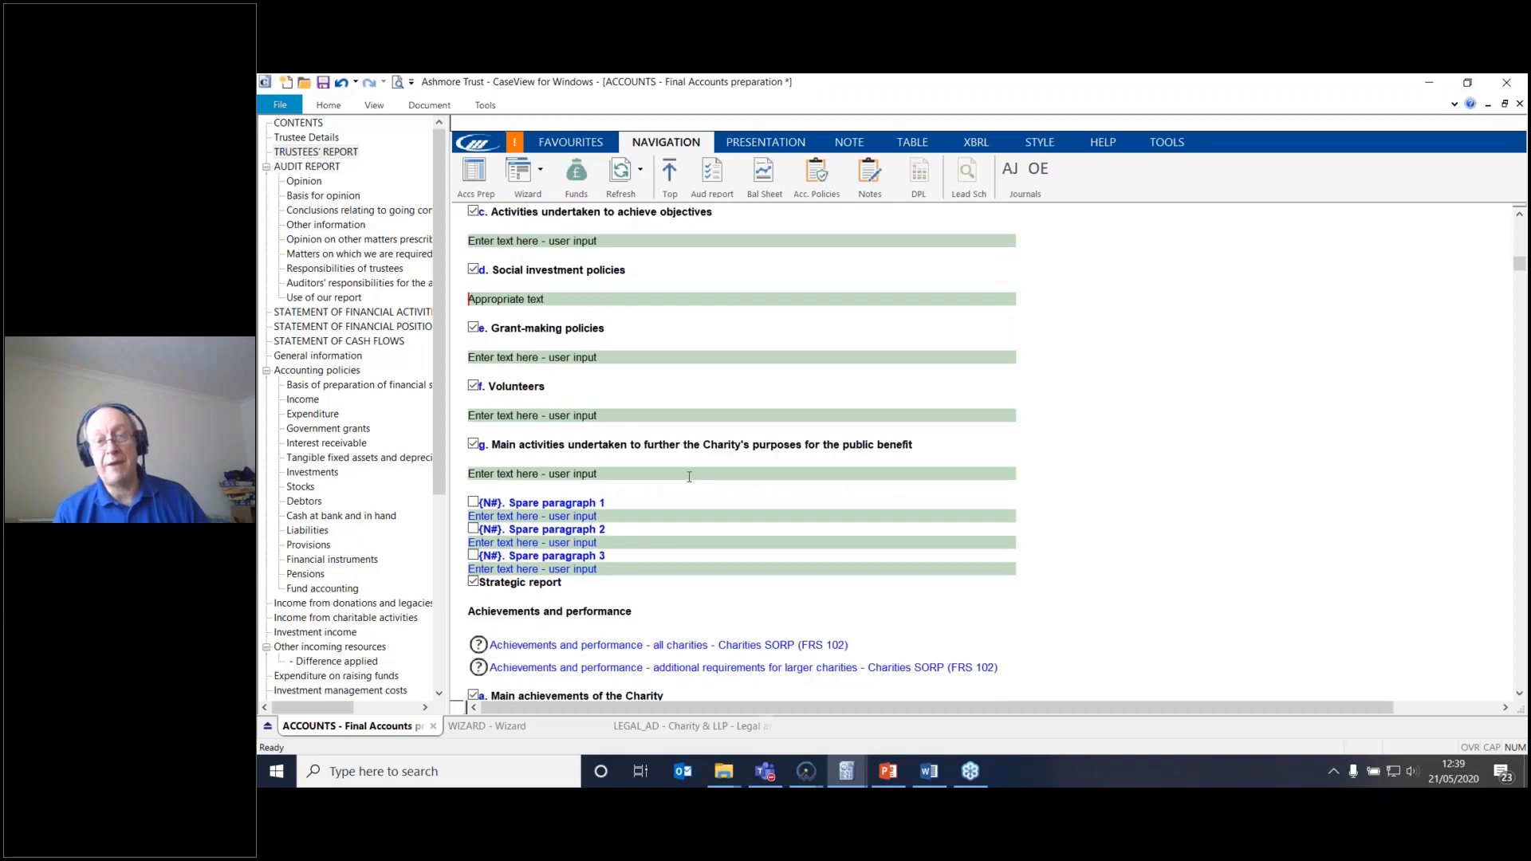
pyautogui.scroll(1, 689, 477)
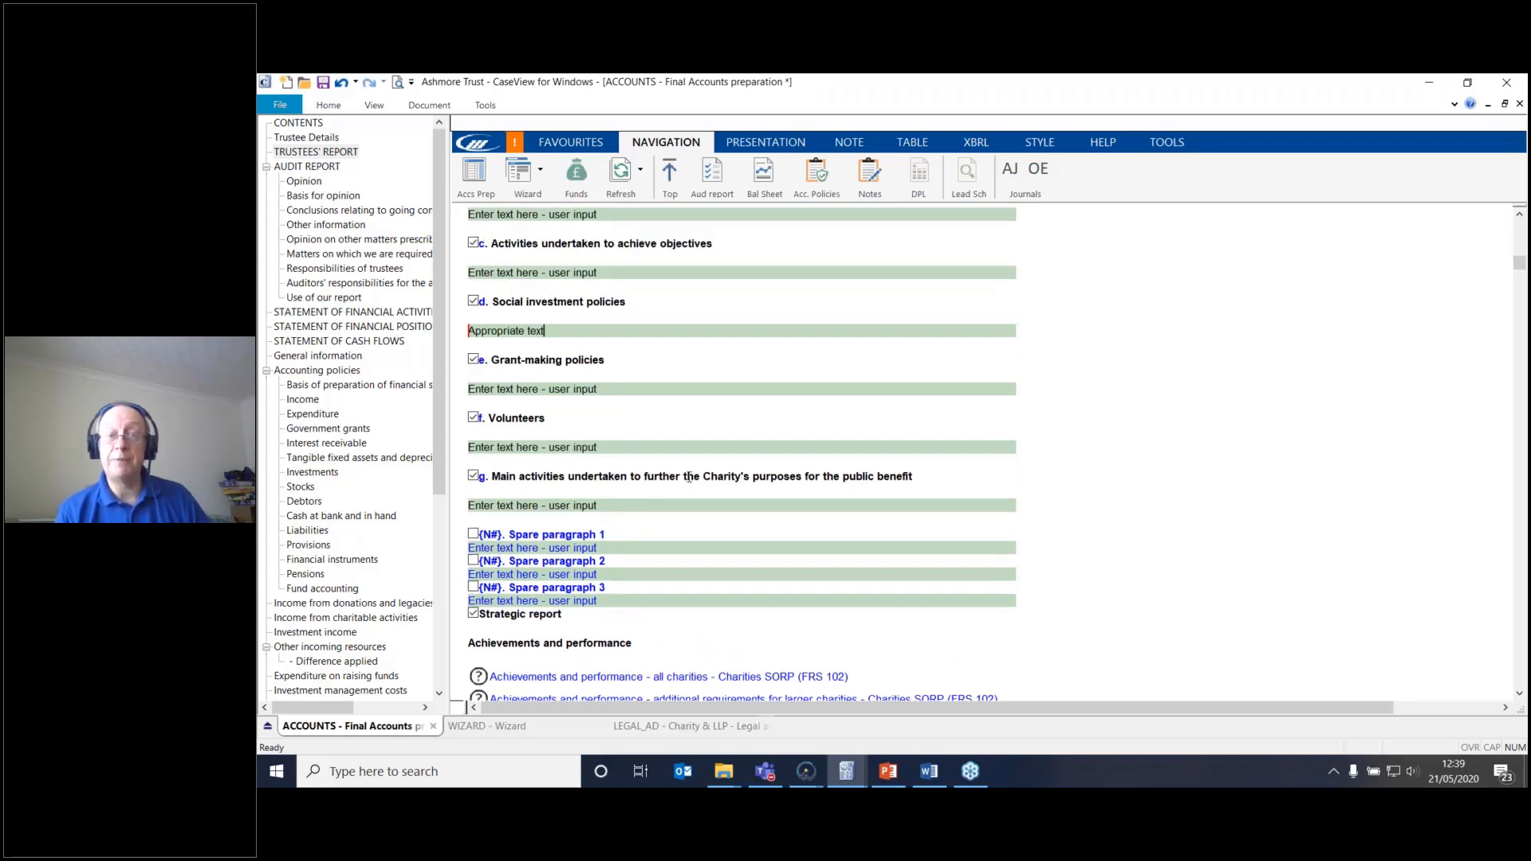
pyautogui.click(472, 535)
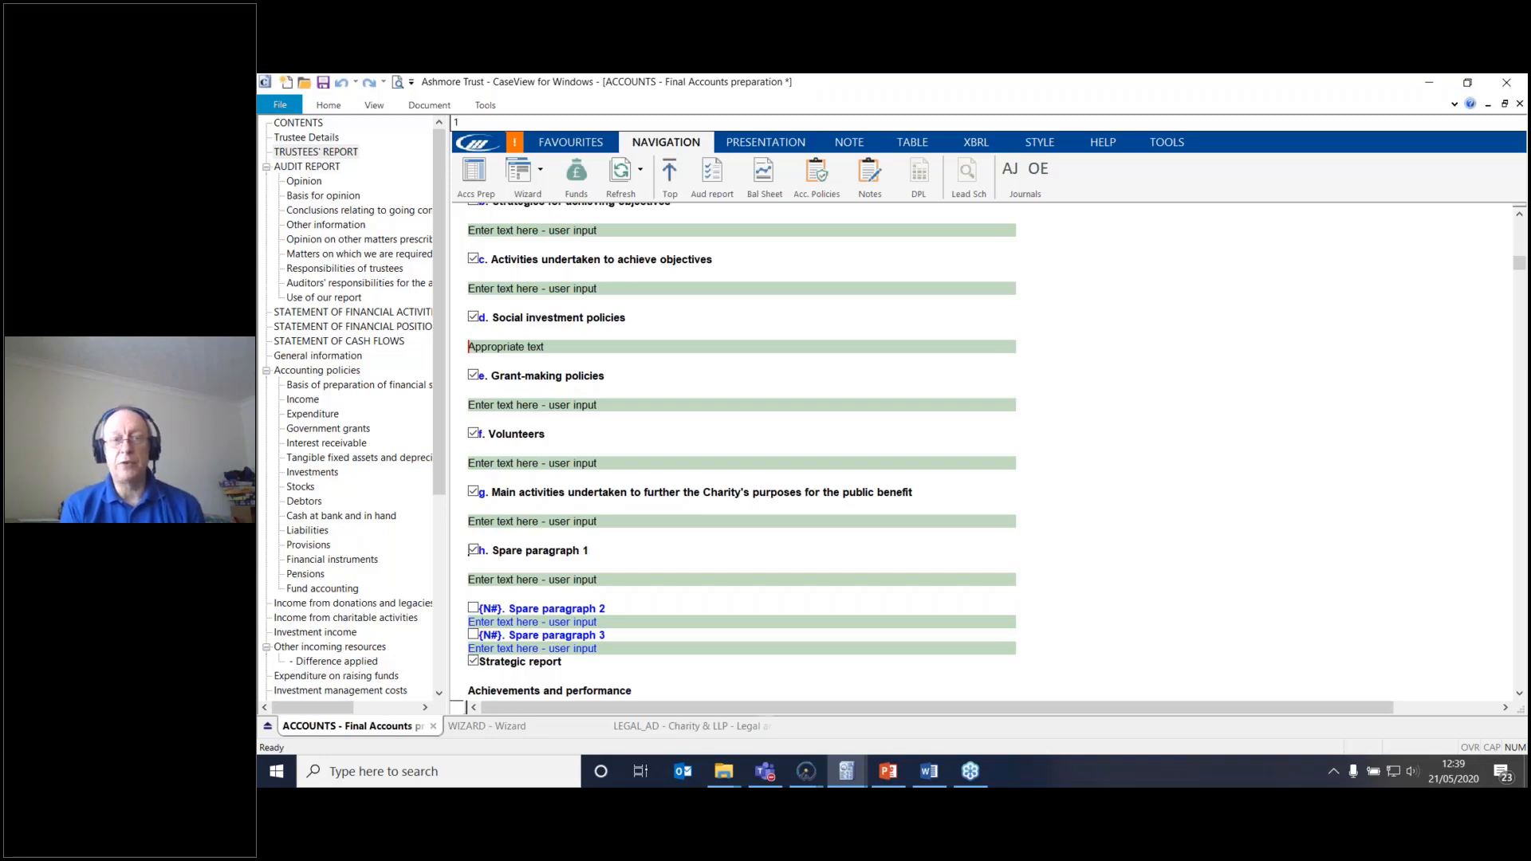
pyautogui.hotkey('ctrl', 's')
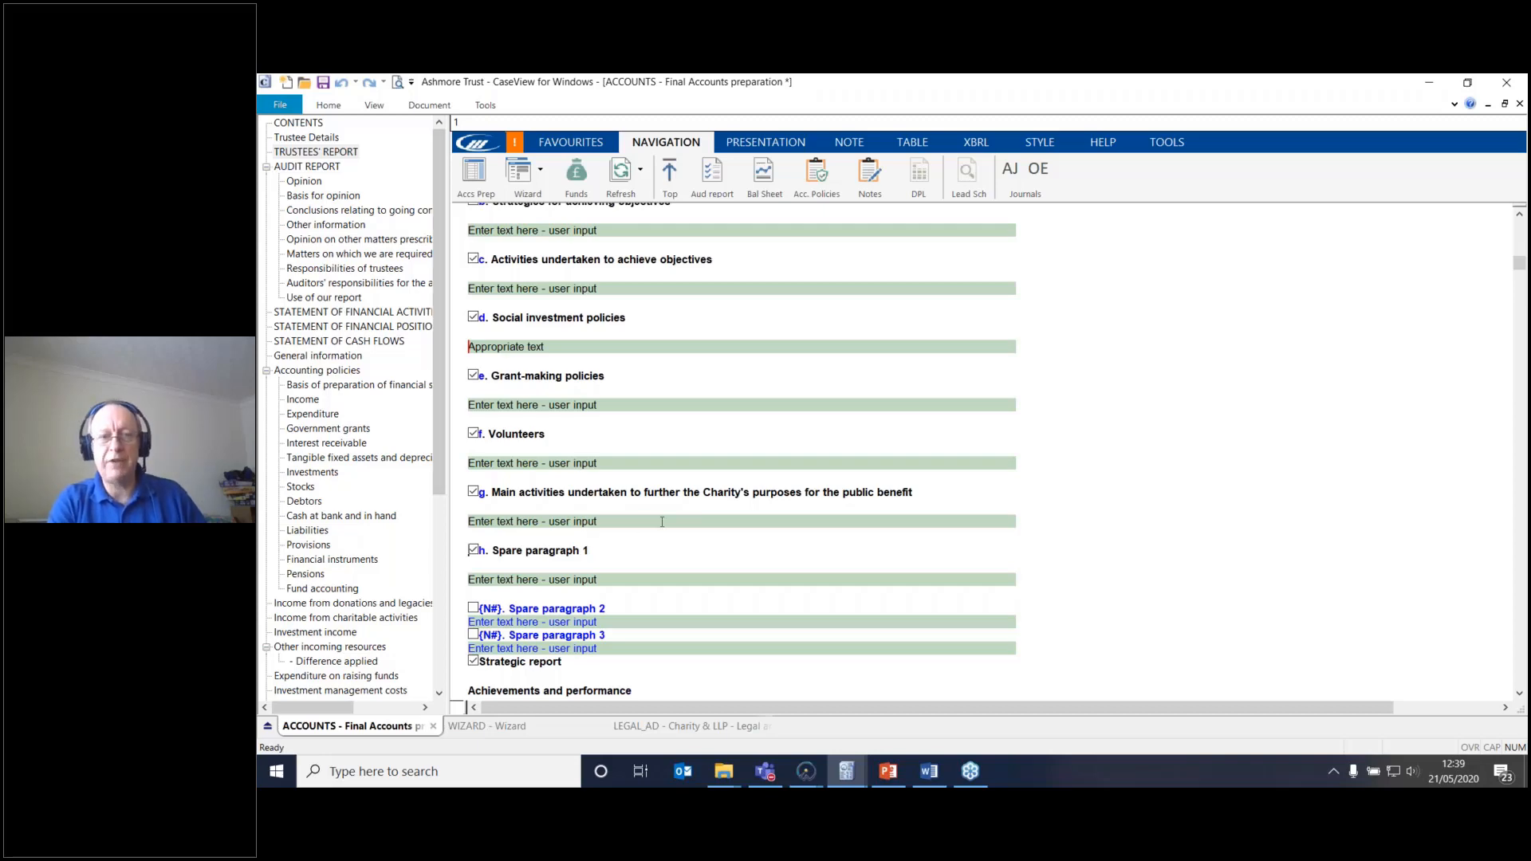
# Step: Include the unnumbered Spare paragraph 1 between the employment of the disabled section and the Statement of Trustees' responsibilities
pyautogui.scroll(1, 662, 522)
pyautogui.scroll(-15, 662, 522)
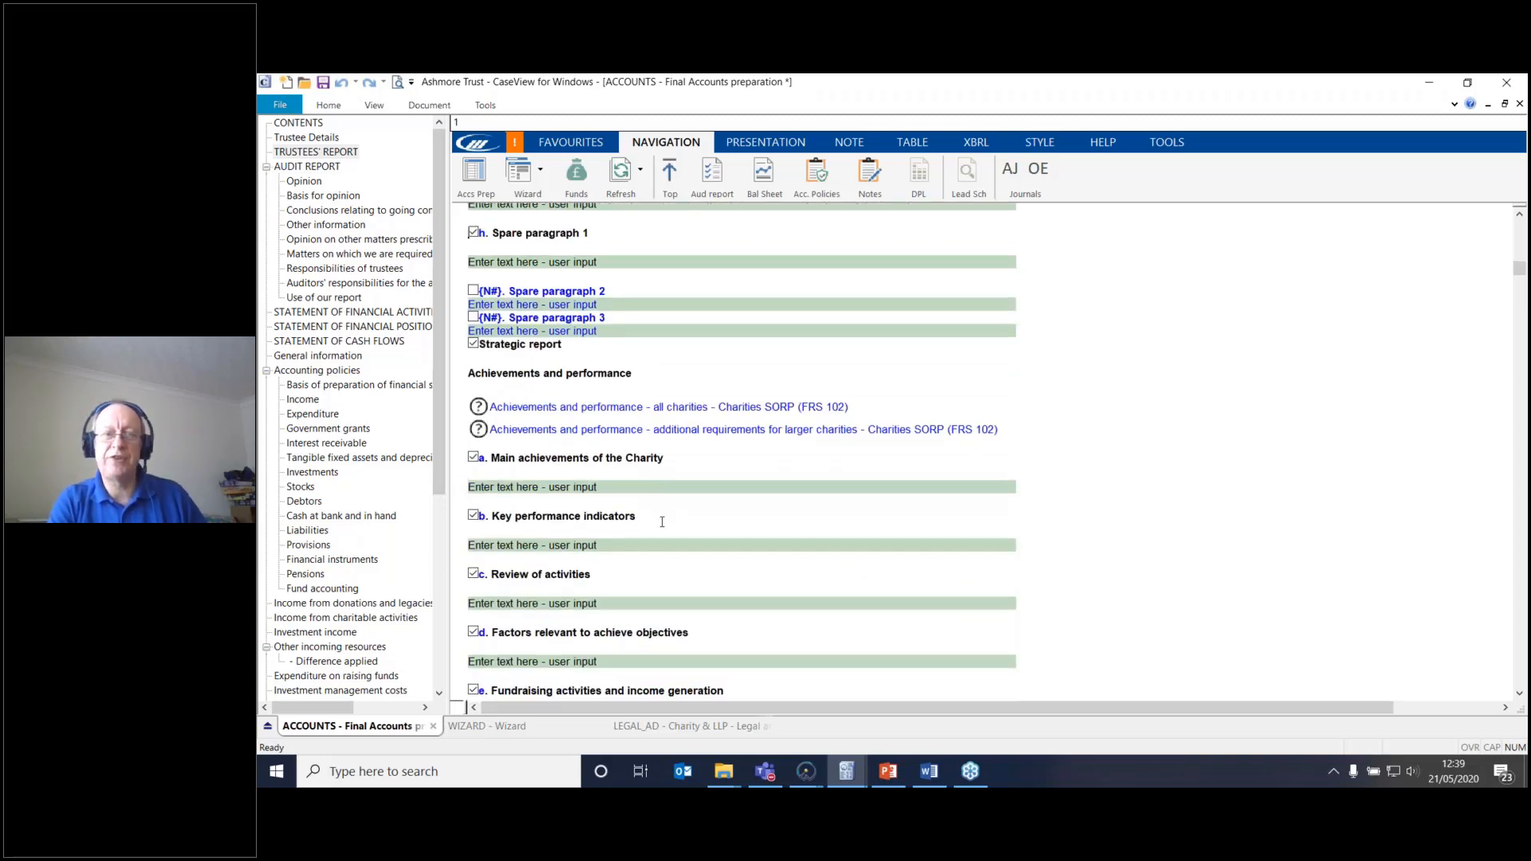
pyautogui.scroll(-15, 662, 522)
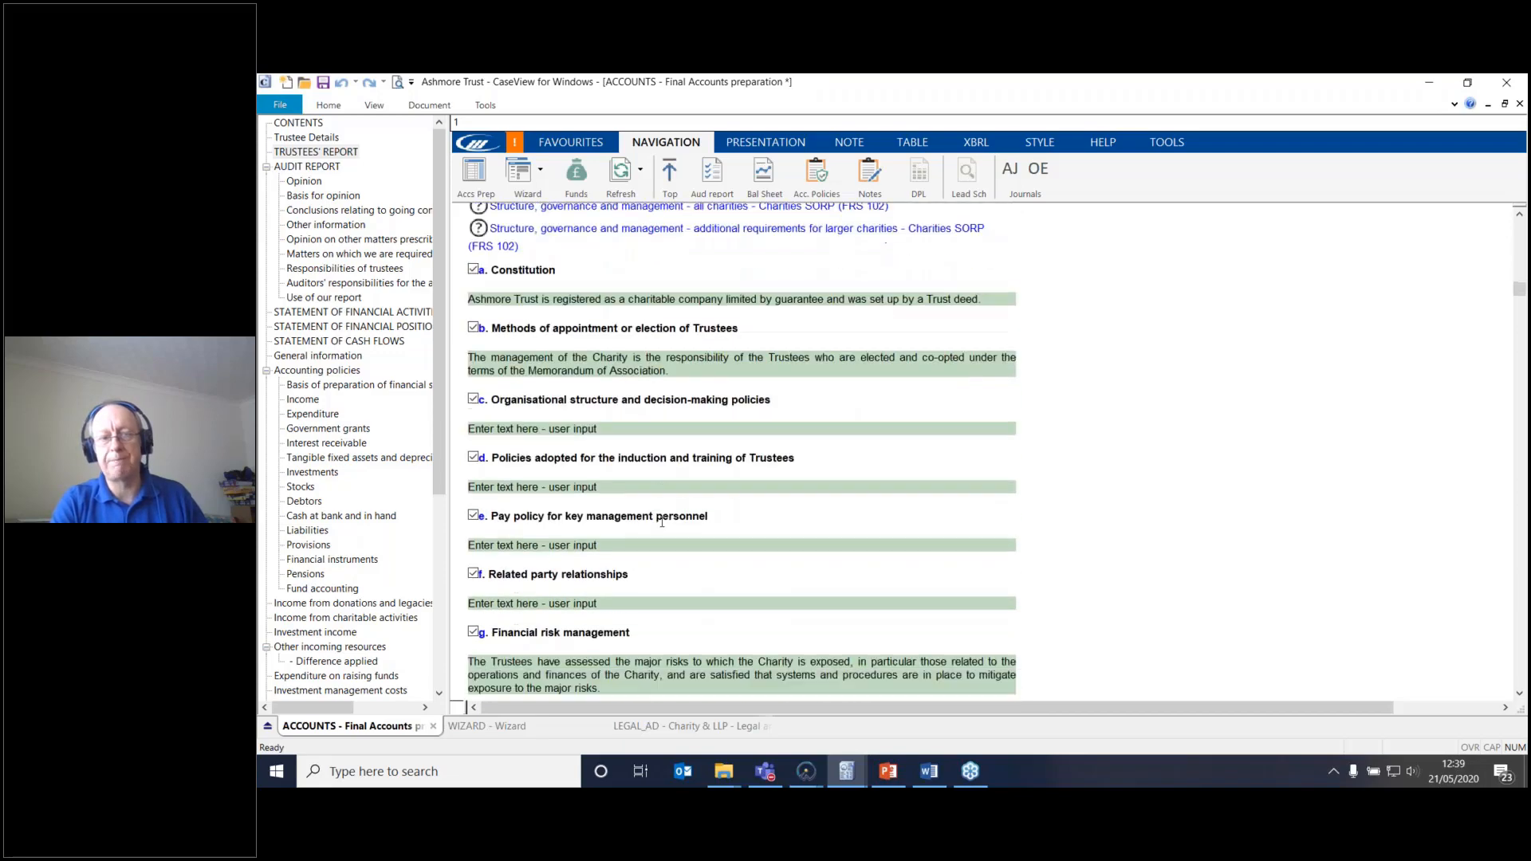
pyautogui.scroll(-10, 662, 523)
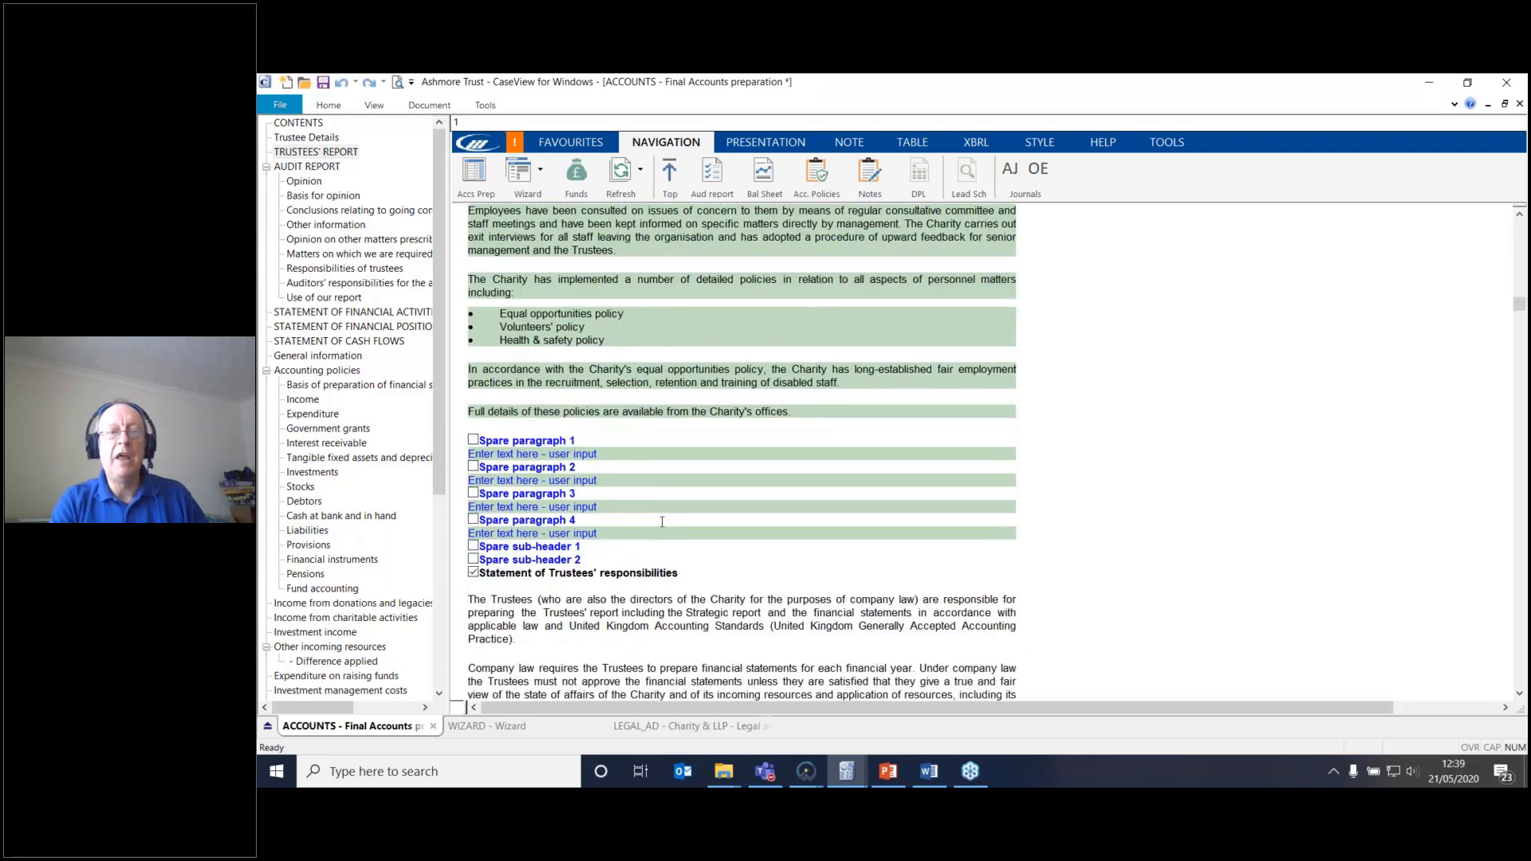
pyautogui.scroll(3, 662, 523)
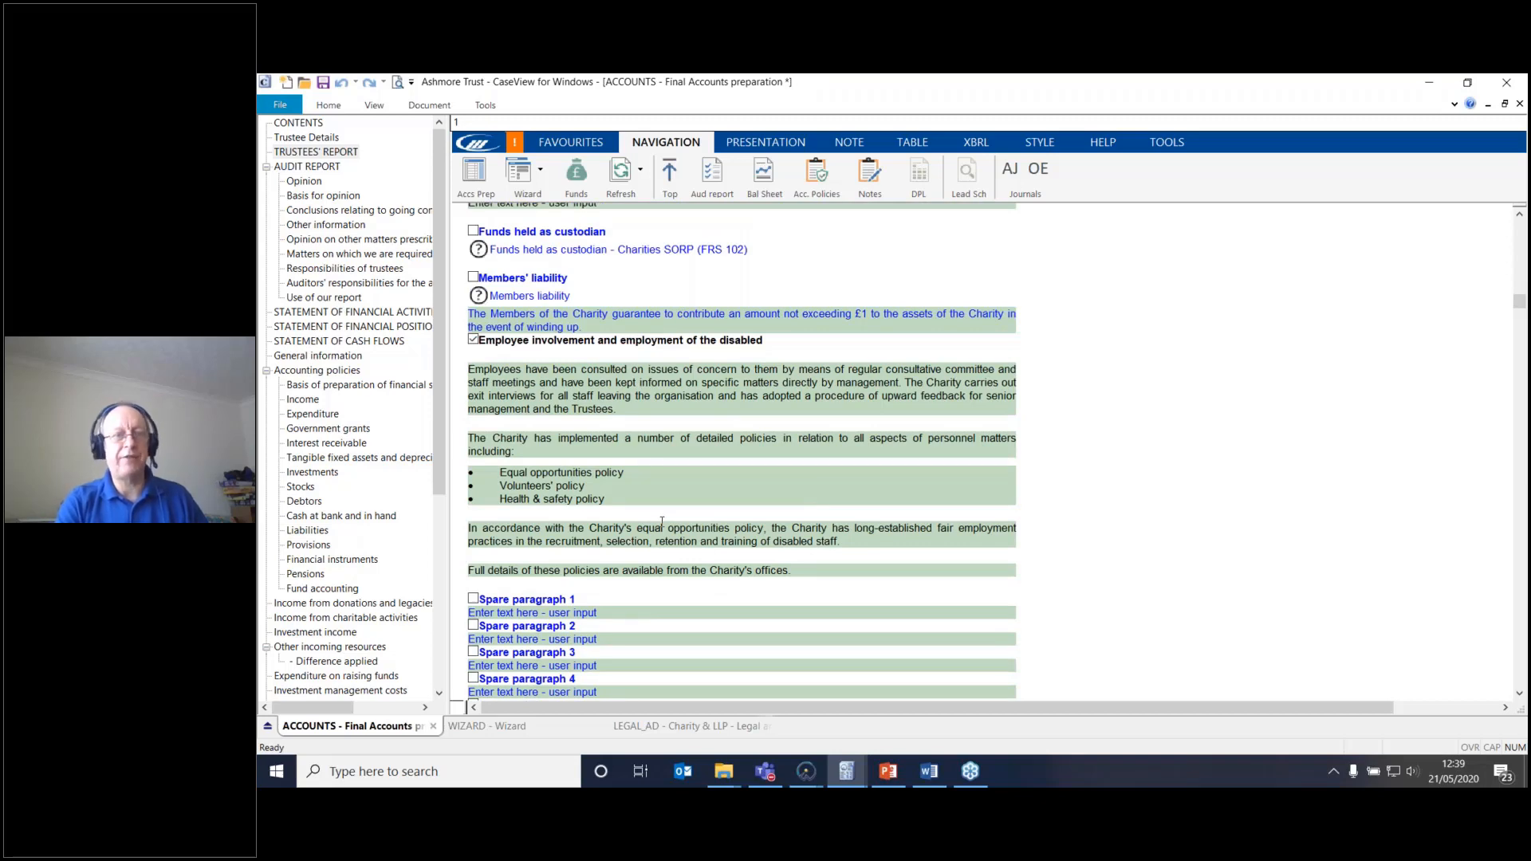
pyautogui.scroll(3, 662, 522)
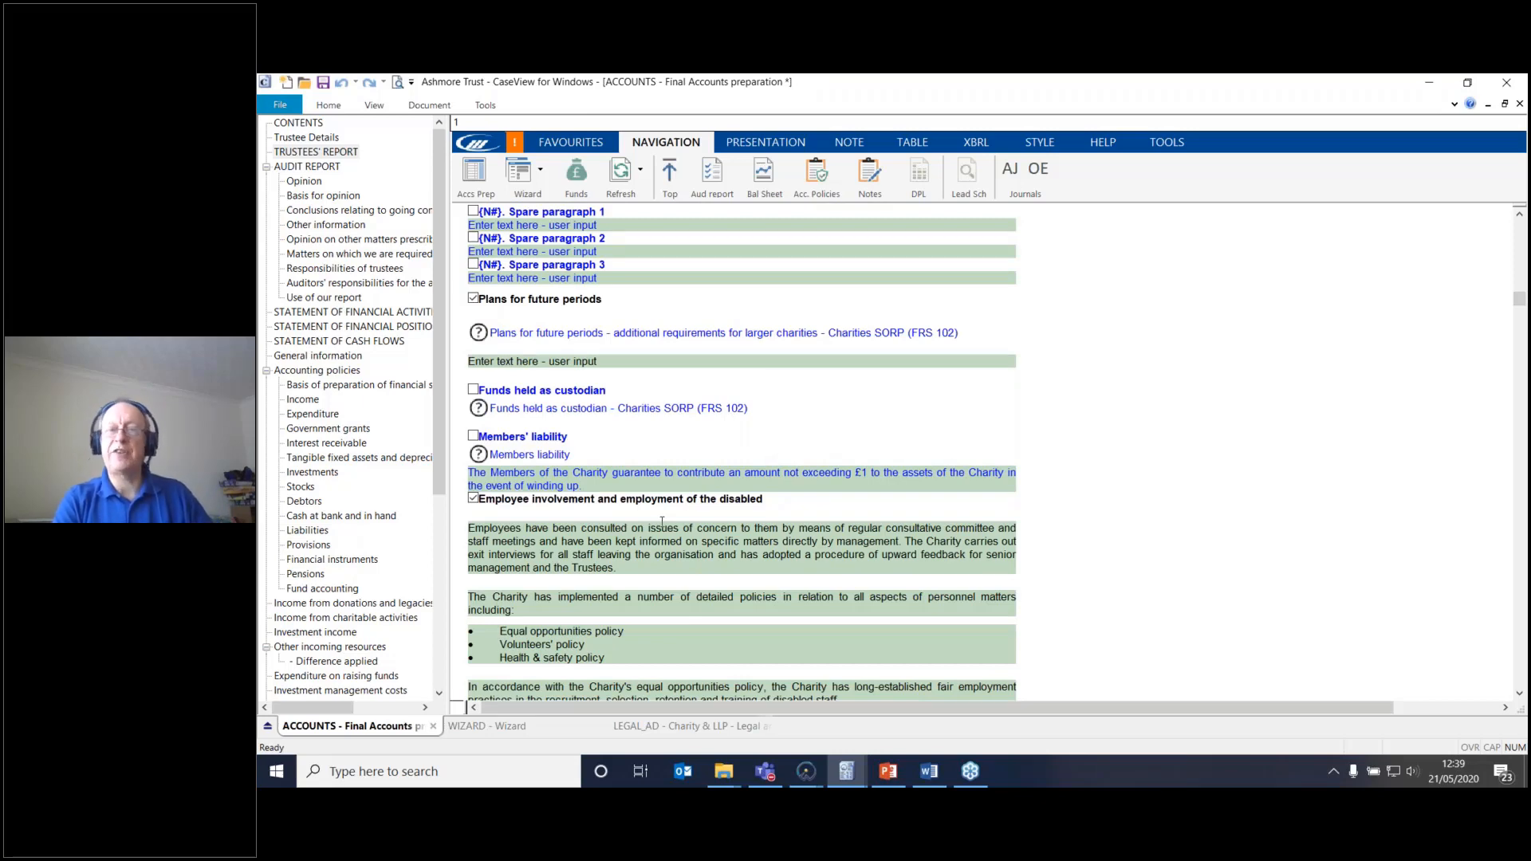
pyautogui.scroll(-5, 662, 522)
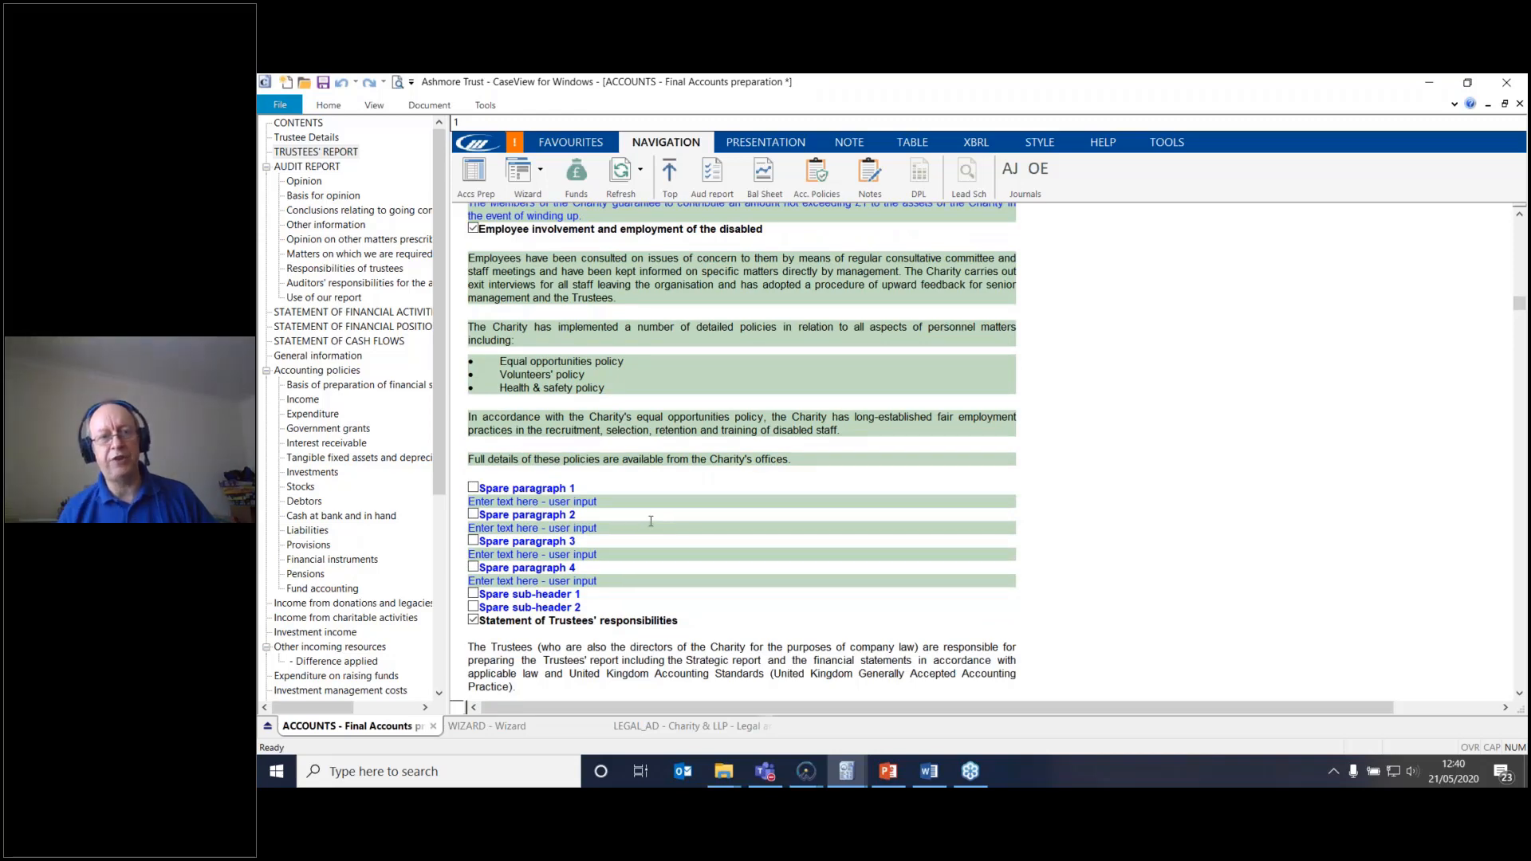
pyautogui.scroll(-1, 469, 488)
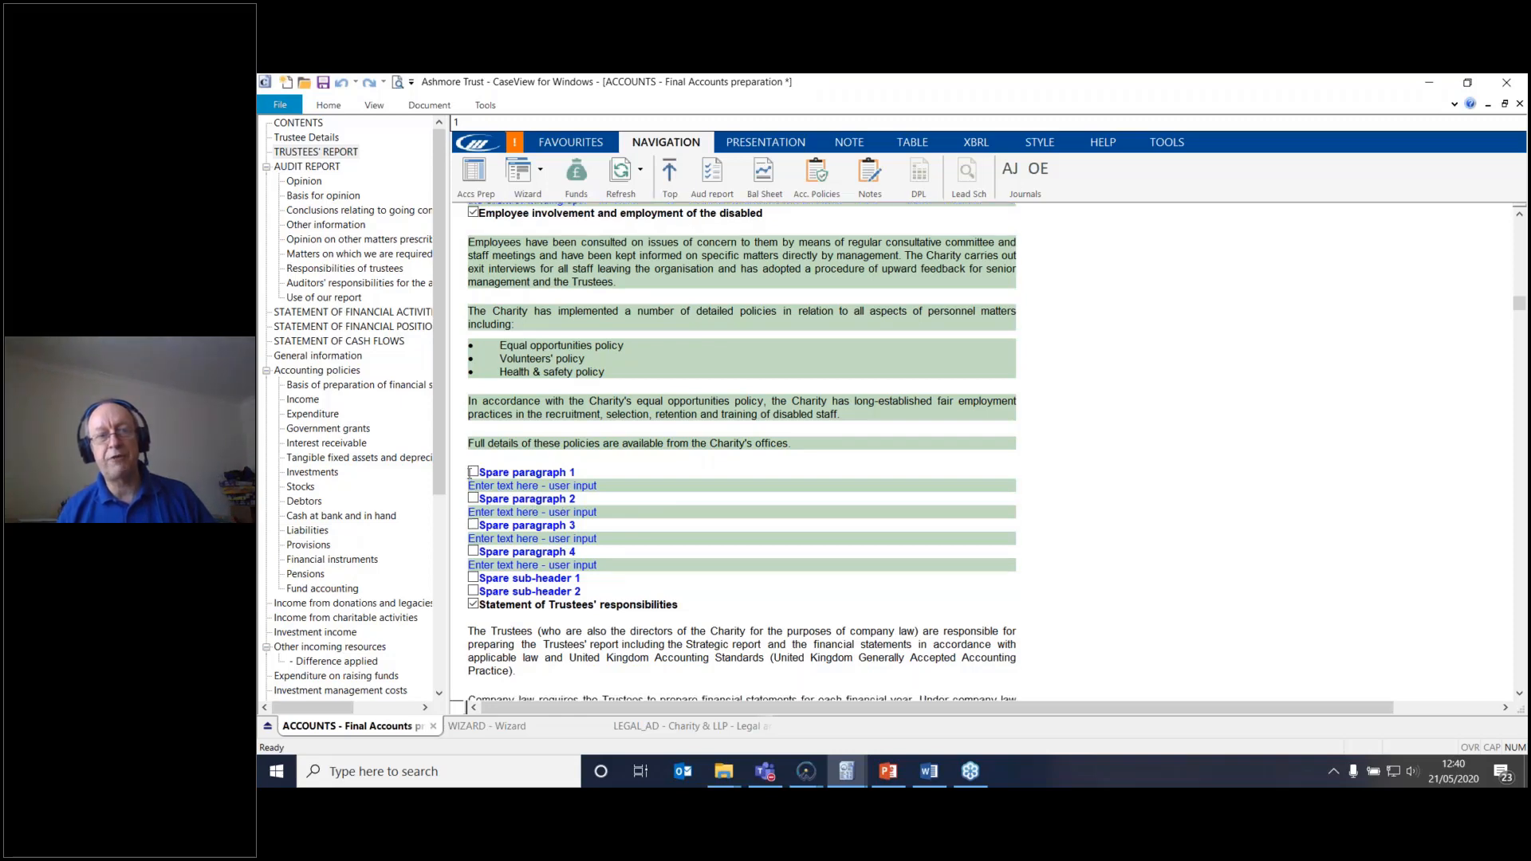
pyautogui.click(473, 473)
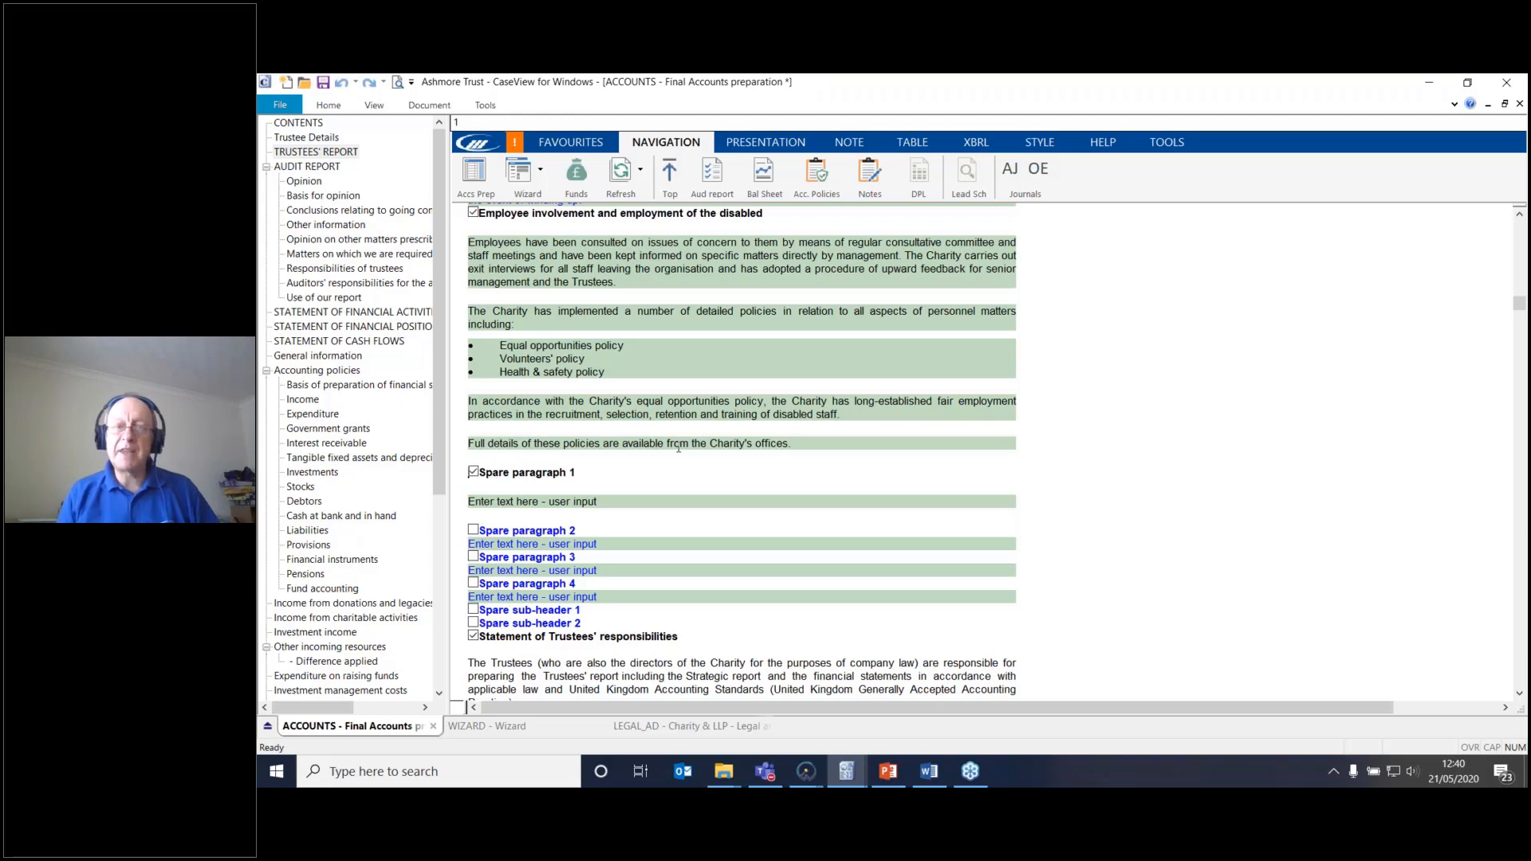
# Step: Insert the optional scene-setter text box above Objectives and activities using the Scene-setter guidance, and close the guidance
pyautogui.scroll(3, 679, 448)
pyautogui.scroll(10, 678, 447)
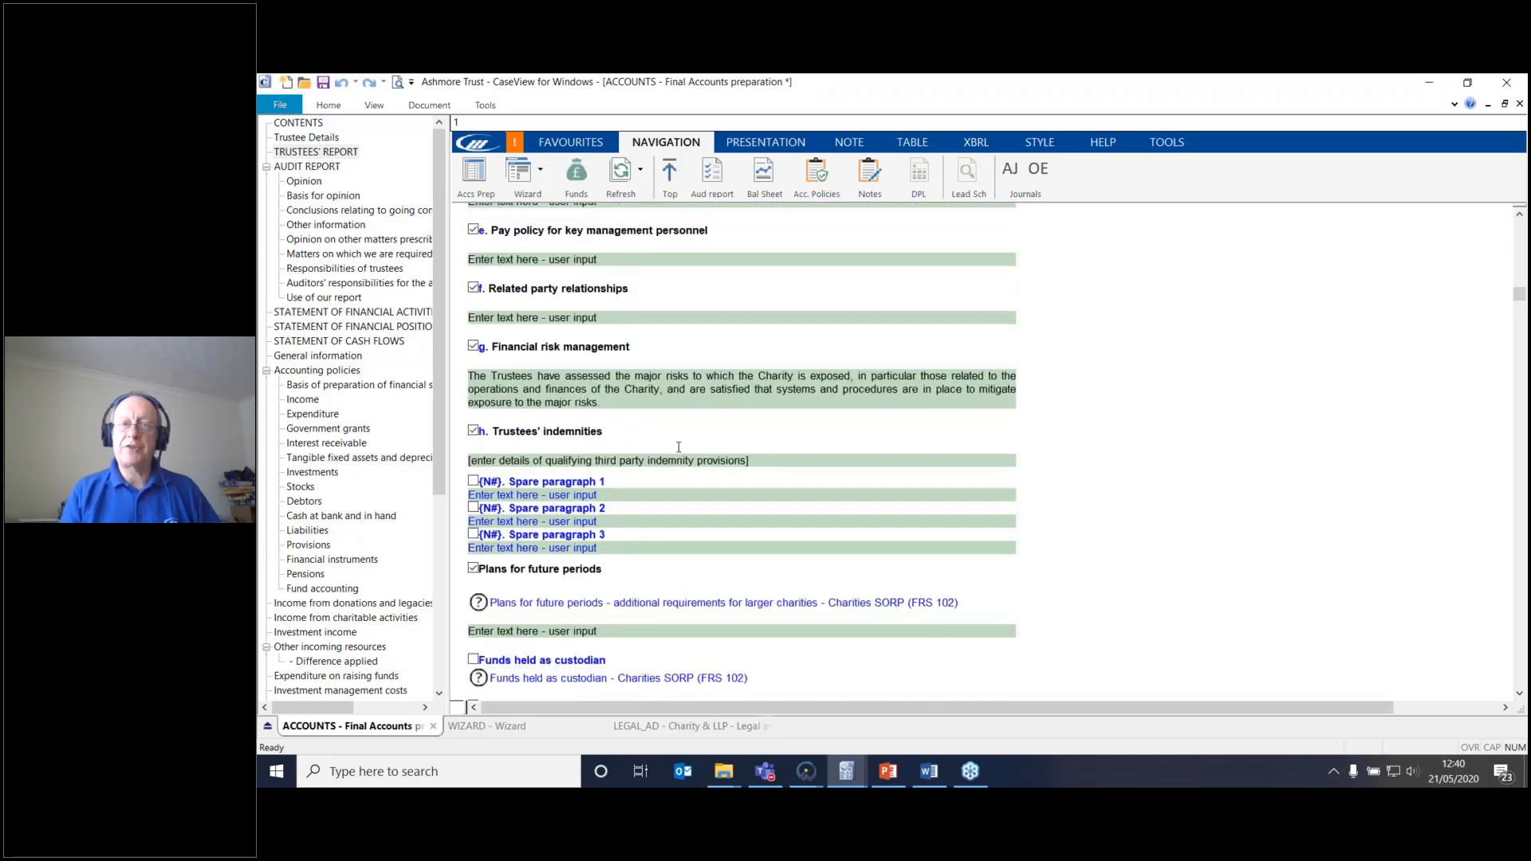
pyautogui.scroll(10, 679, 446)
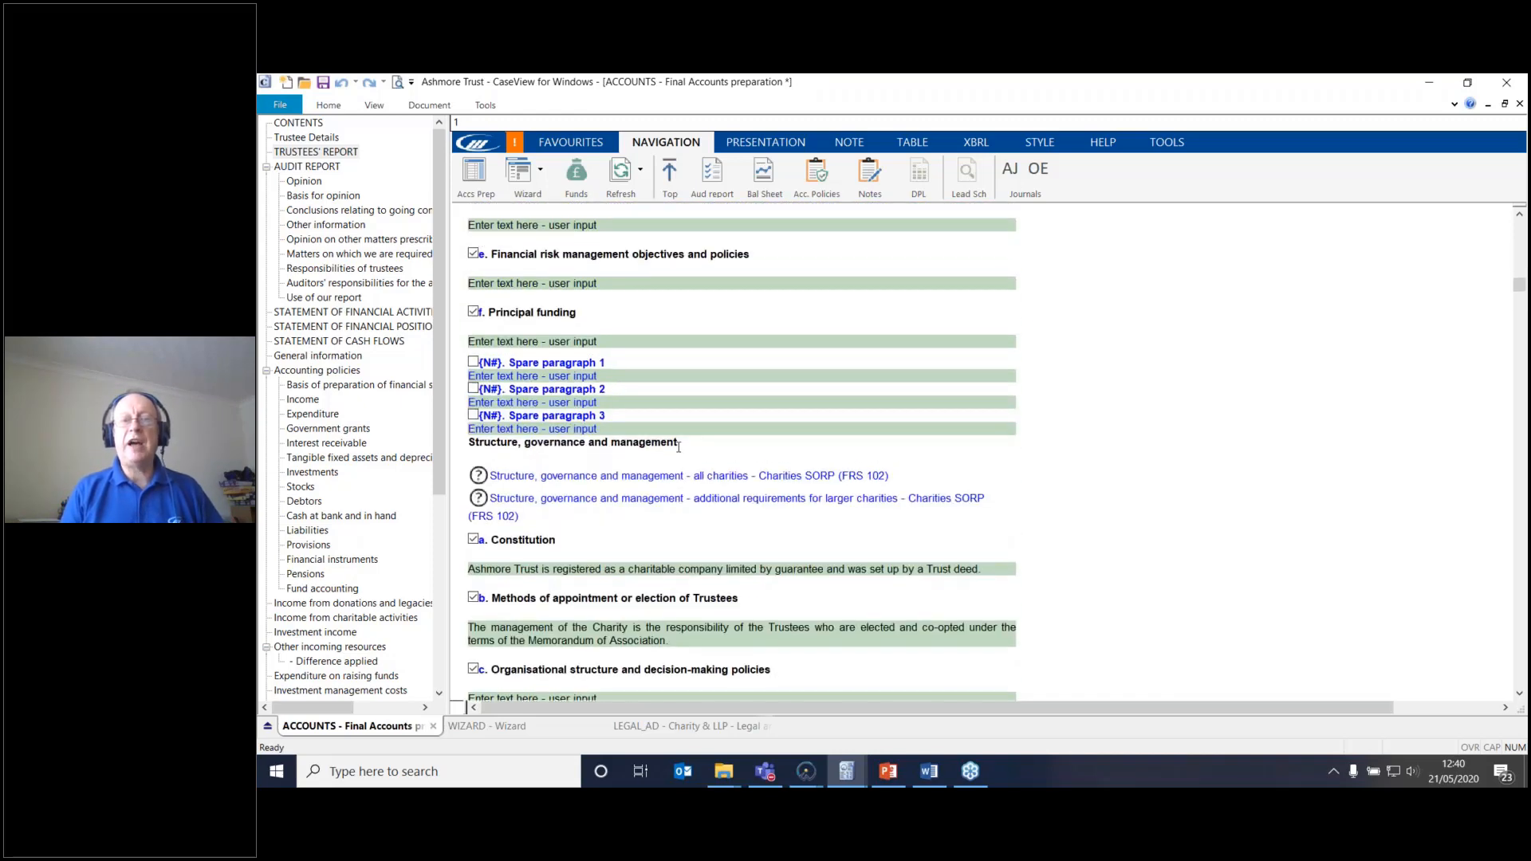
pyautogui.scroll(10, 678, 446)
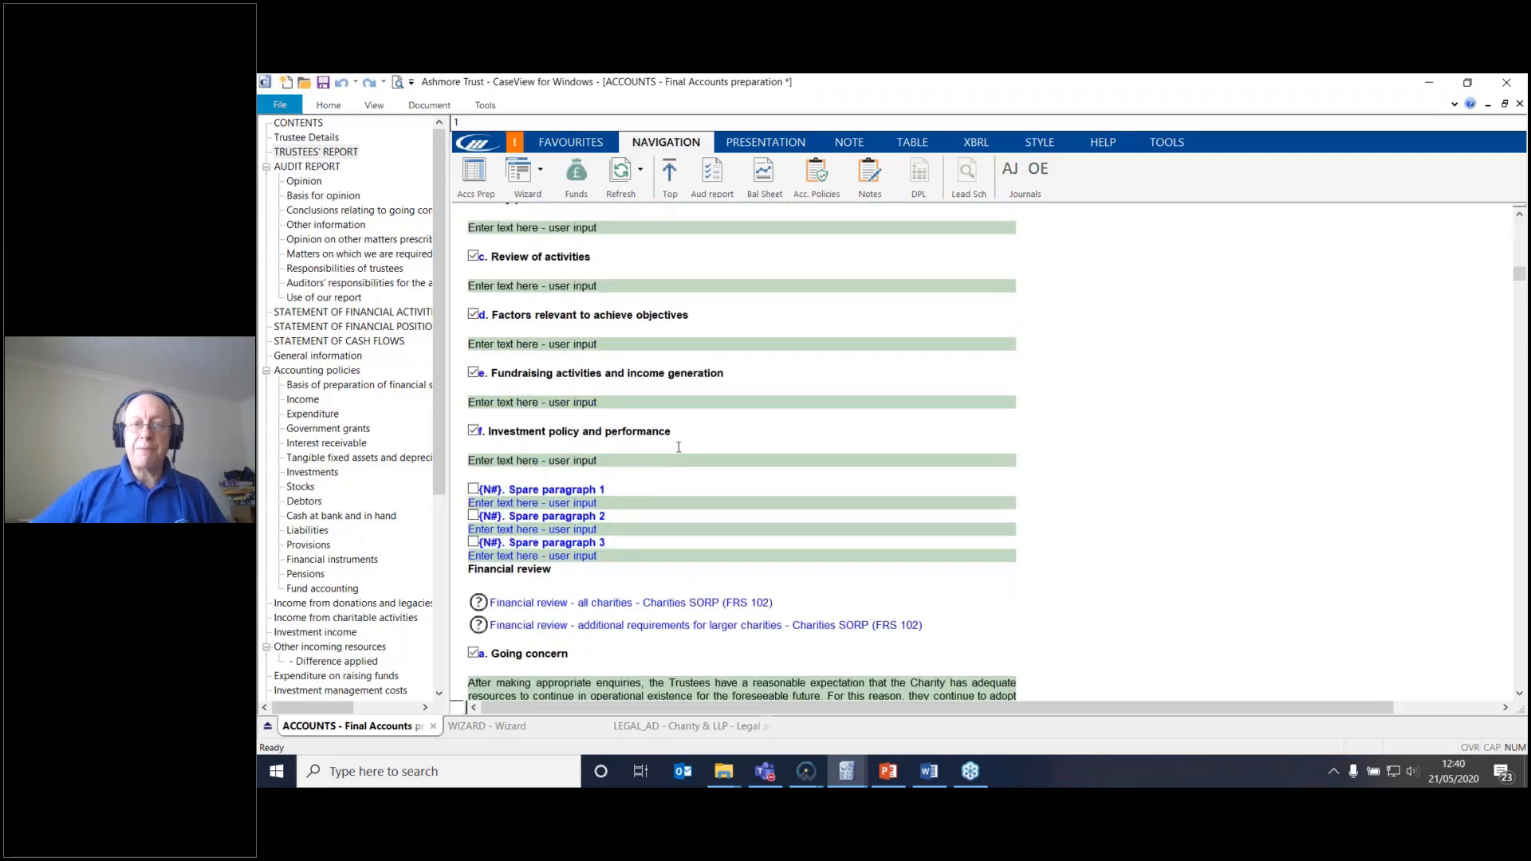
pyautogui.scroll(10, 679, 447)
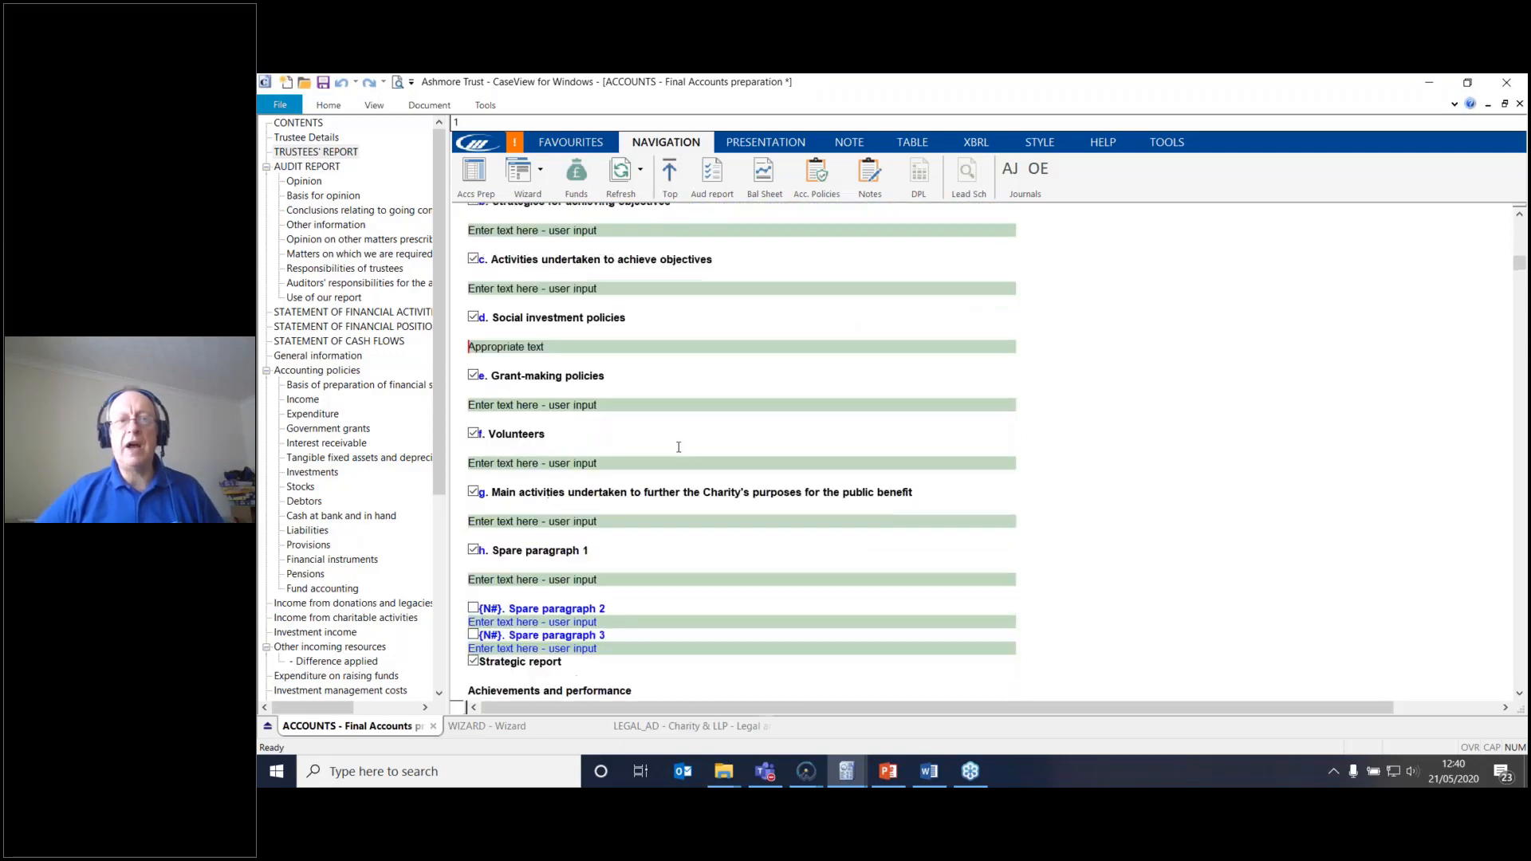
pyautogui.scroll(3, 678, 446)
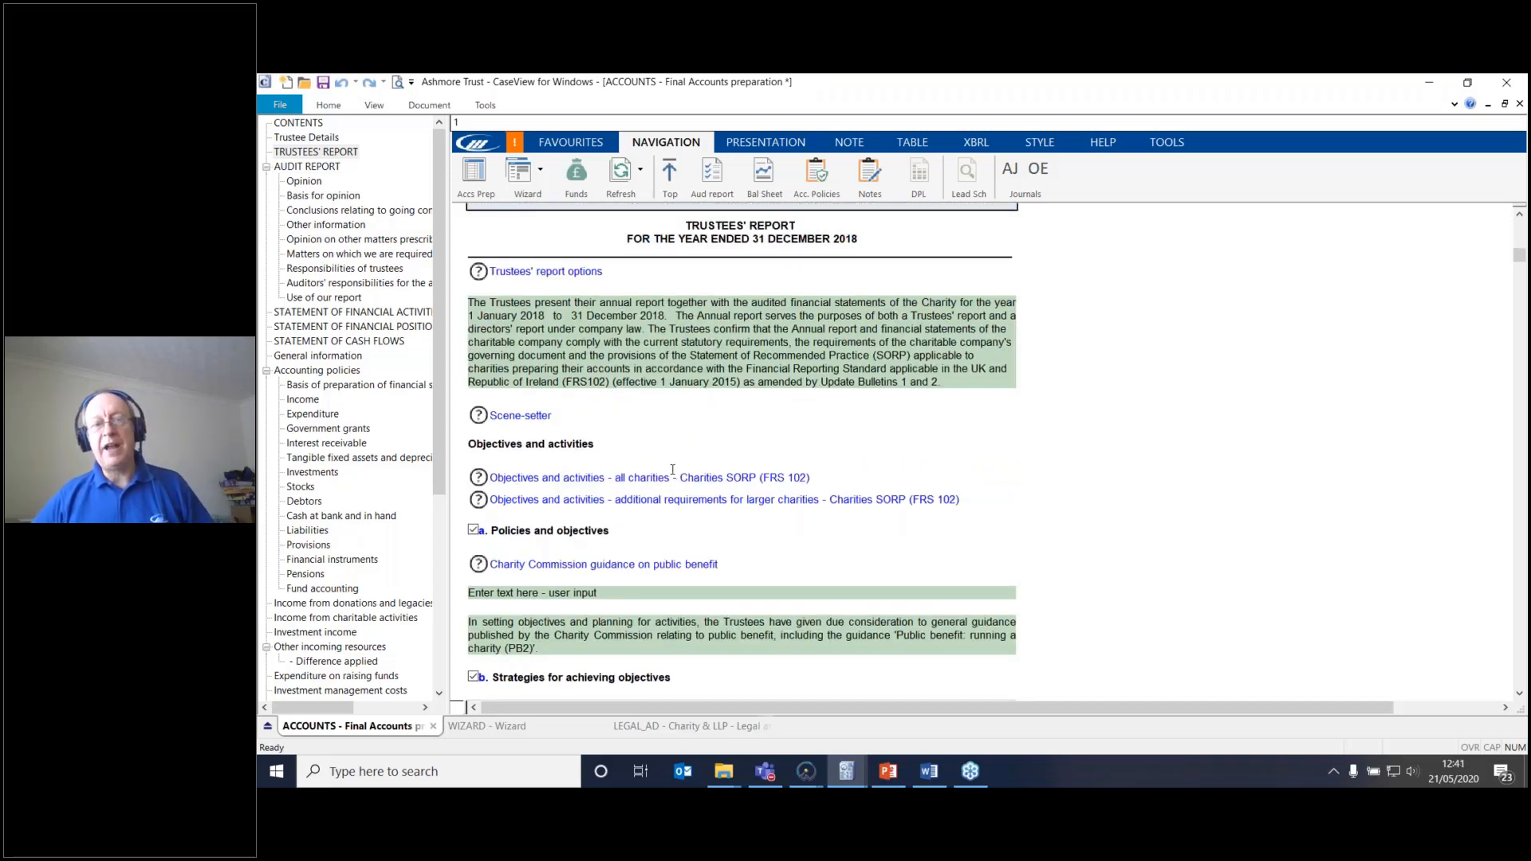
pyautogui.scroll(1, 673, 470)
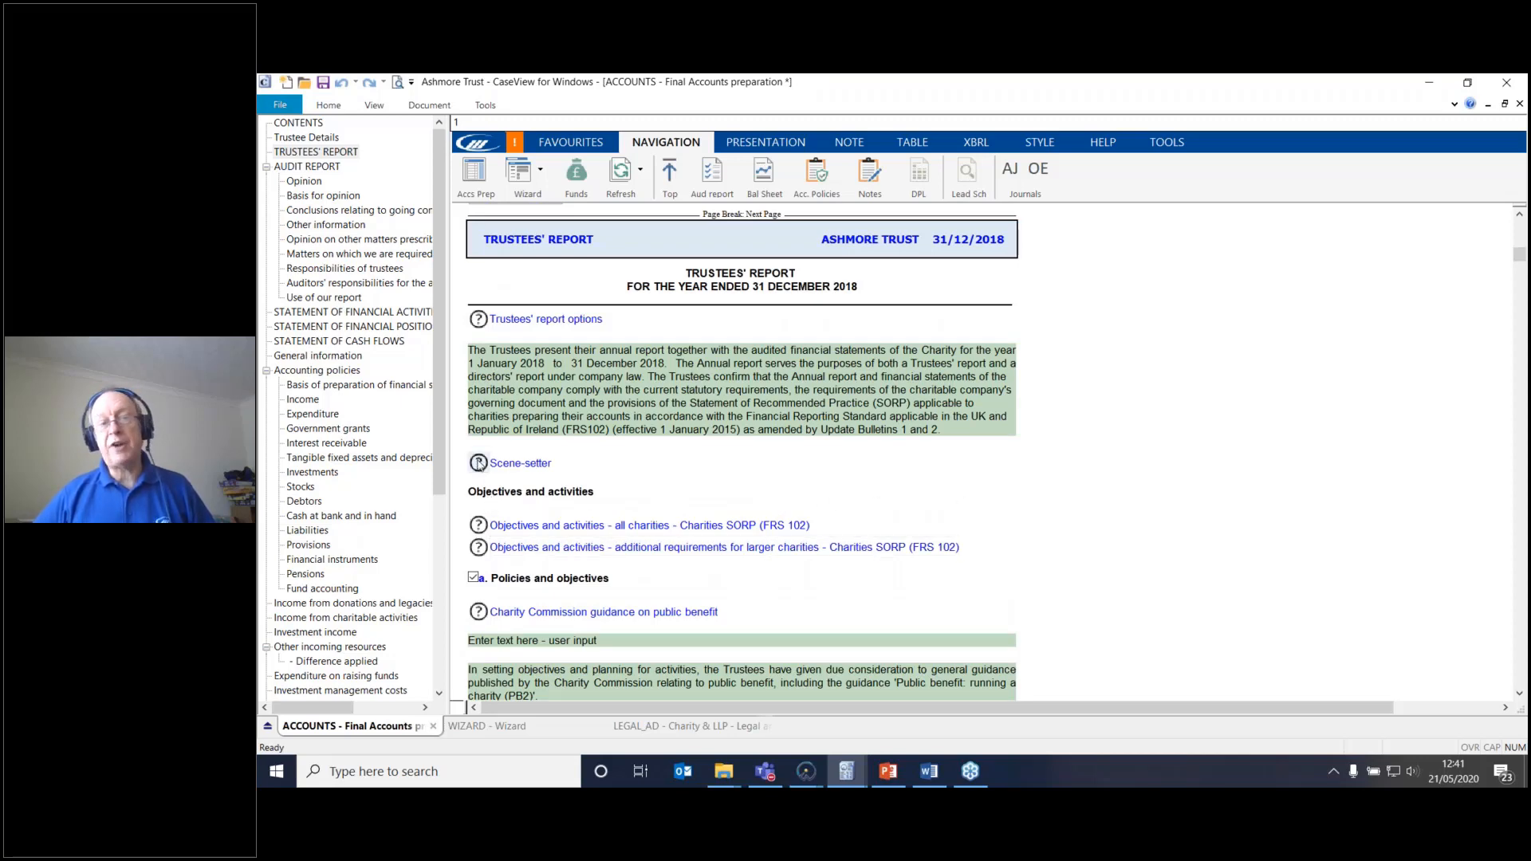
pyautogui.click(478, 463)
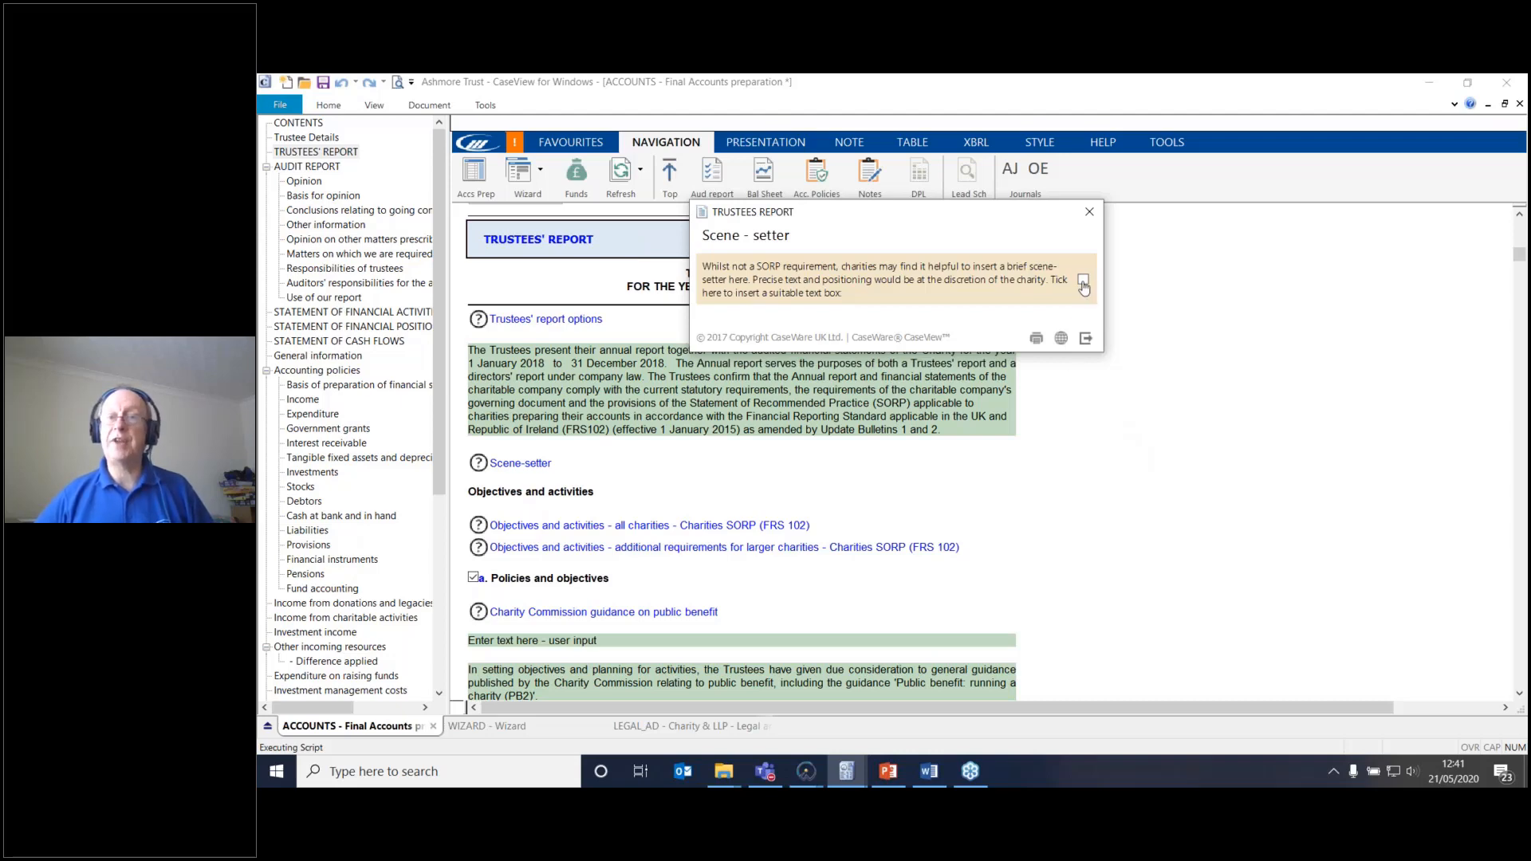
pyautogui.click(1086, 339)
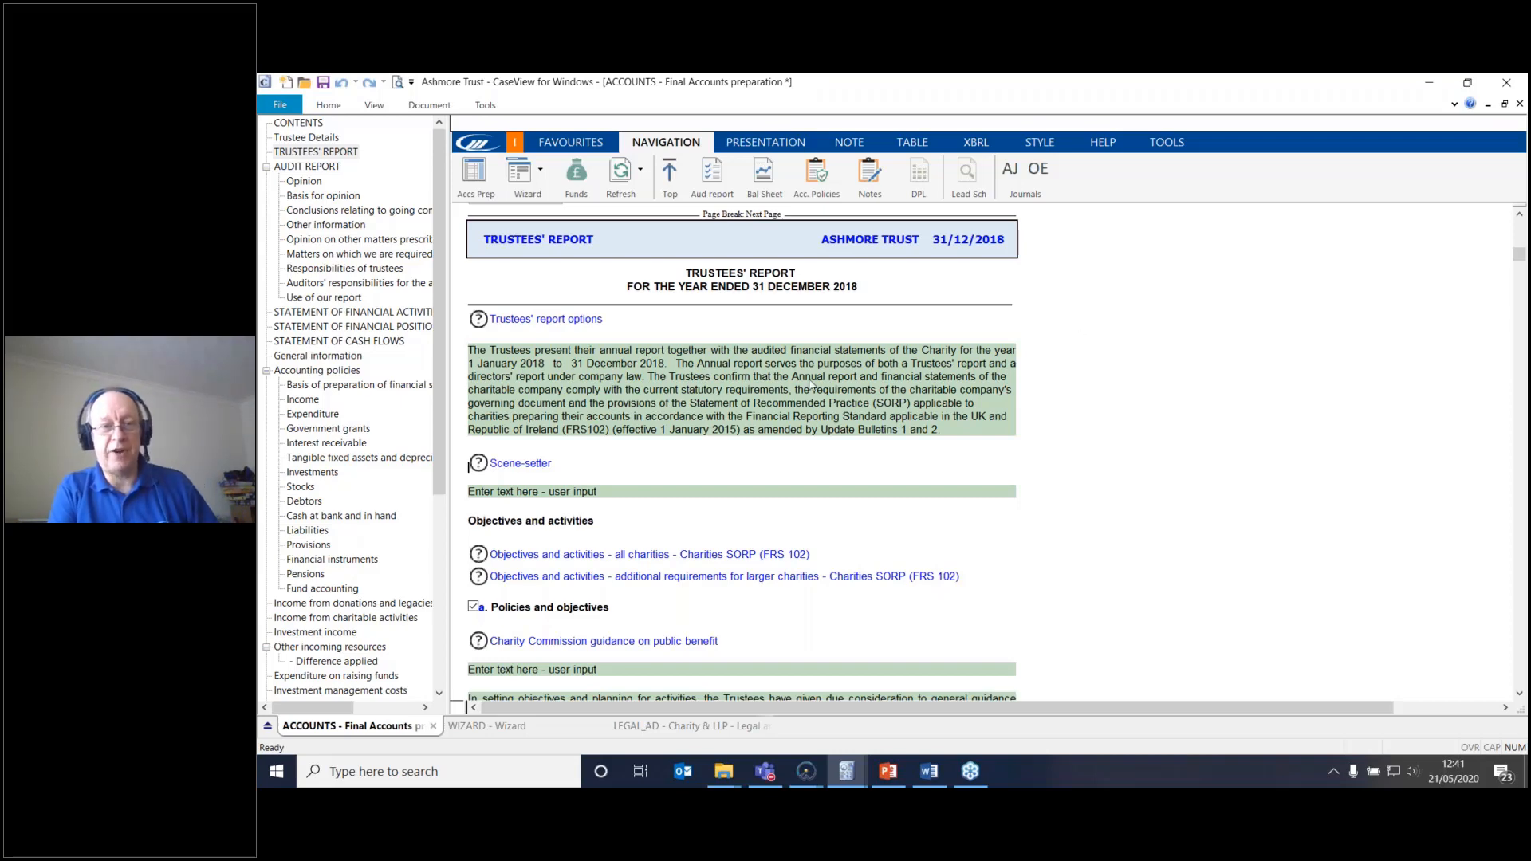
# Step: Read the "Objectives and activities - all charities" Charities SORP (FRS 102) guidance and close it
pyautogui.click(477, 559)
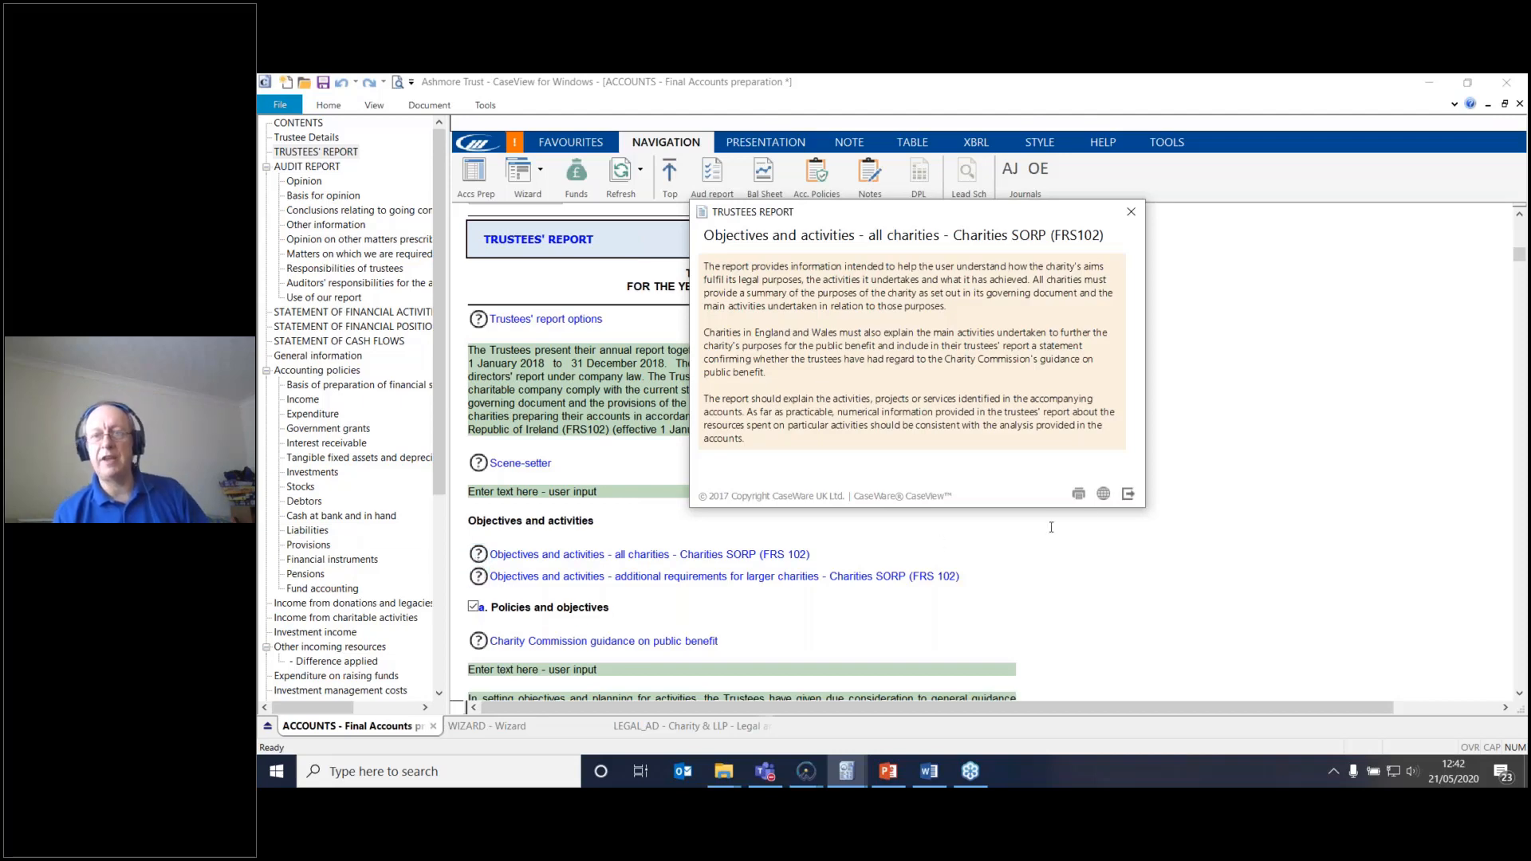
pyautogui.click(1128, 496)
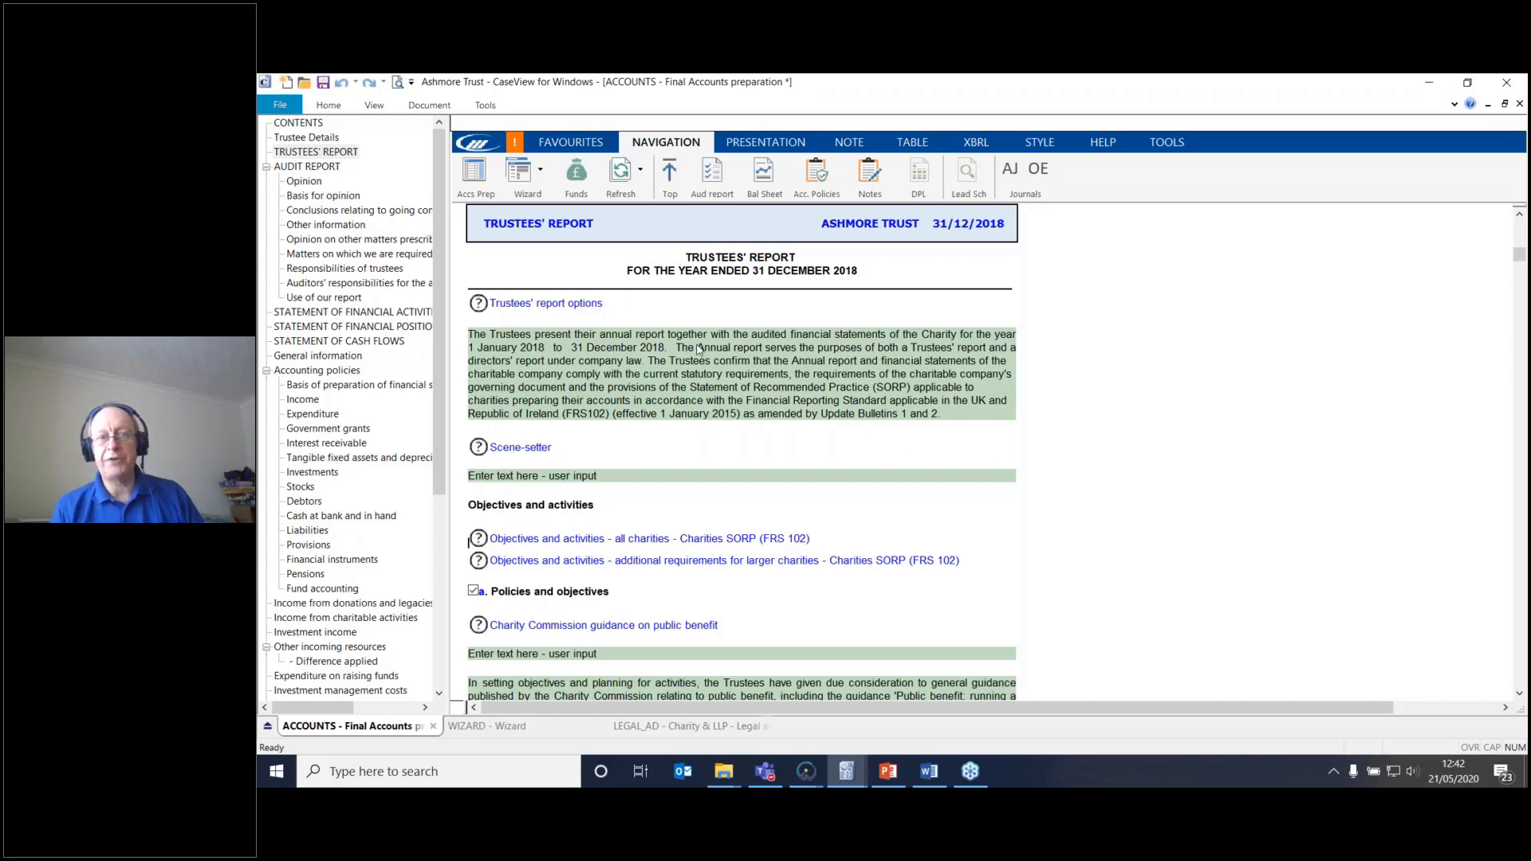
pyautogui.scroll(-1, 480, 303)
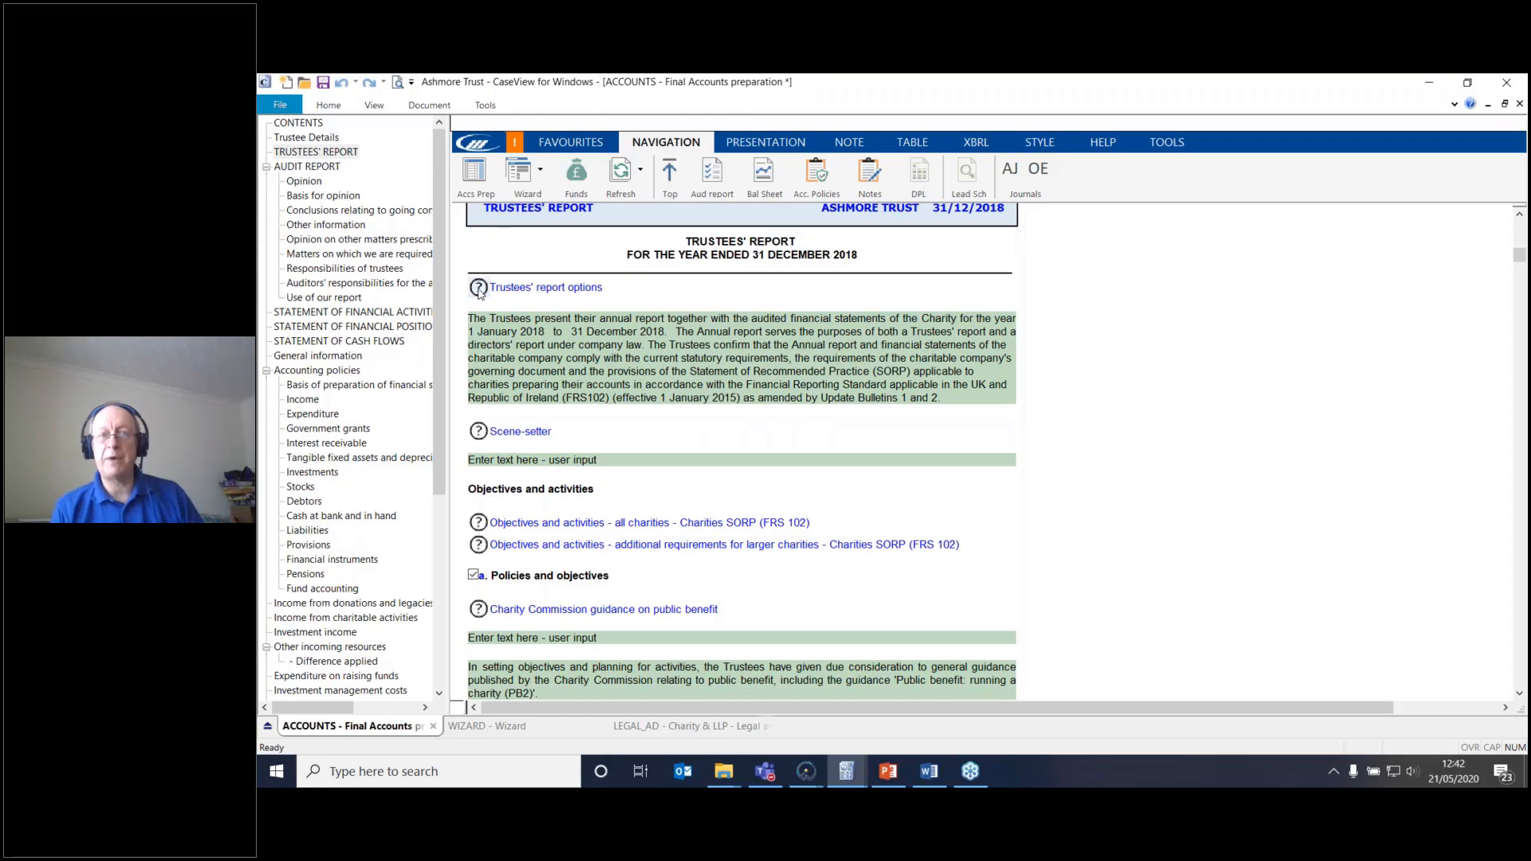
# Step: Set the sub-header display option to Bullet points in the Trustees' report options and close them
pyautogui.click(479, 289)
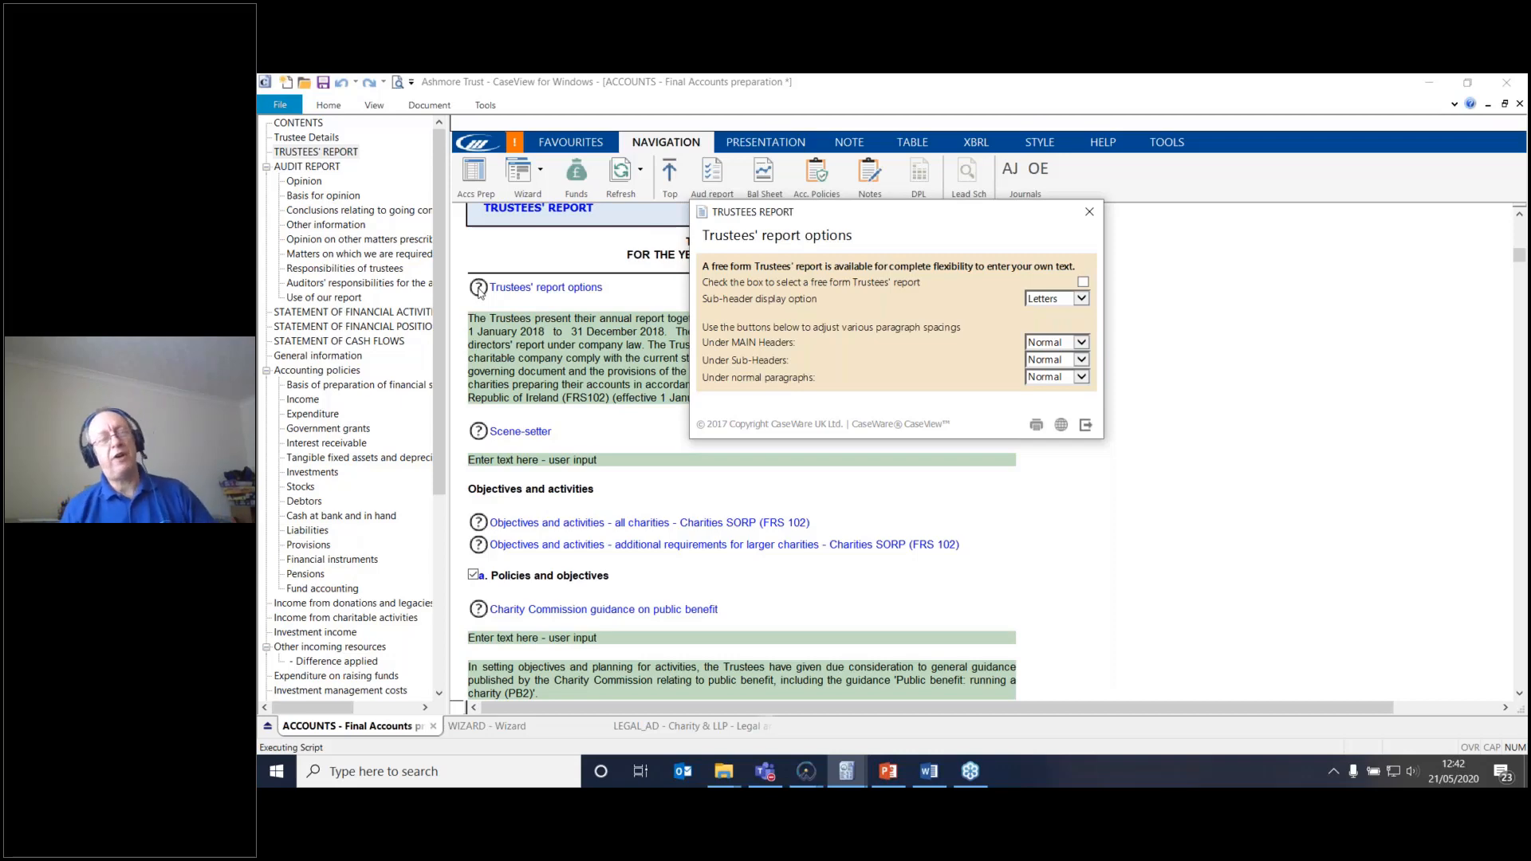
pyautogui.click(1083, 301)
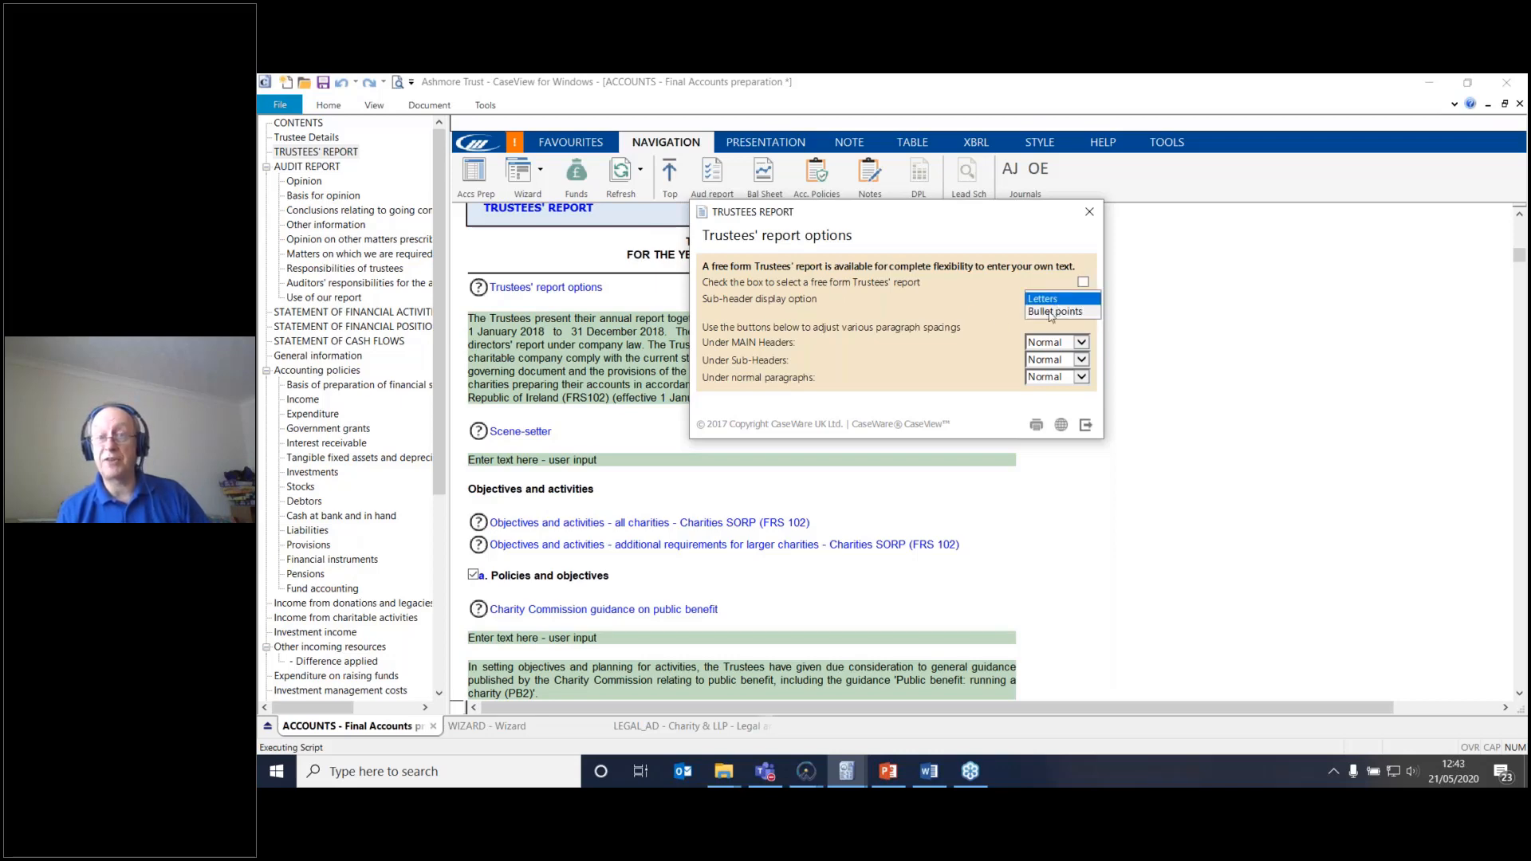
pyautogui.click(1051, 312)
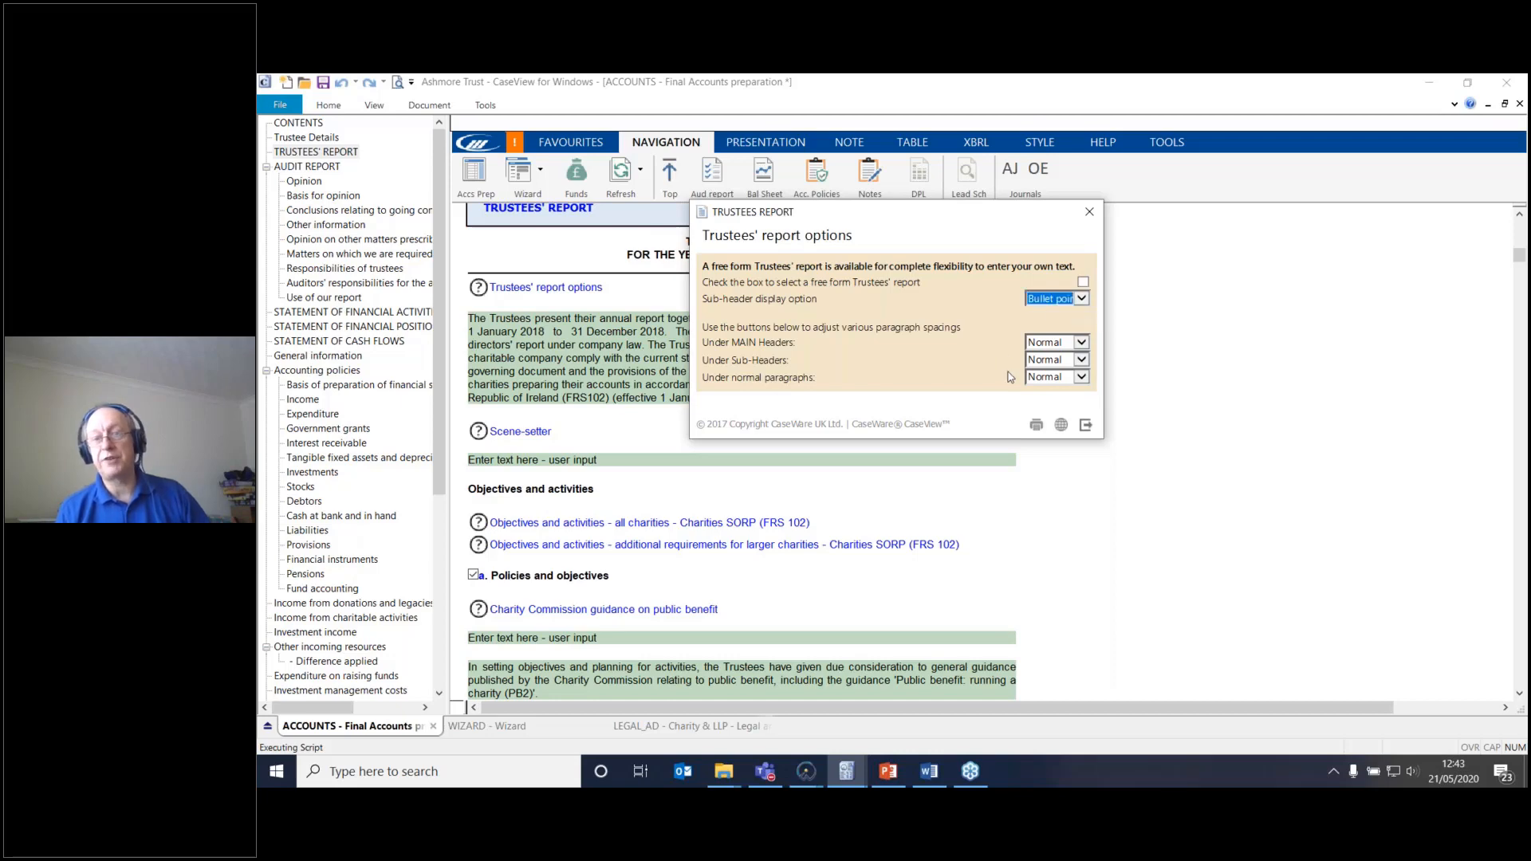
pyautogui.click(1085, 426)
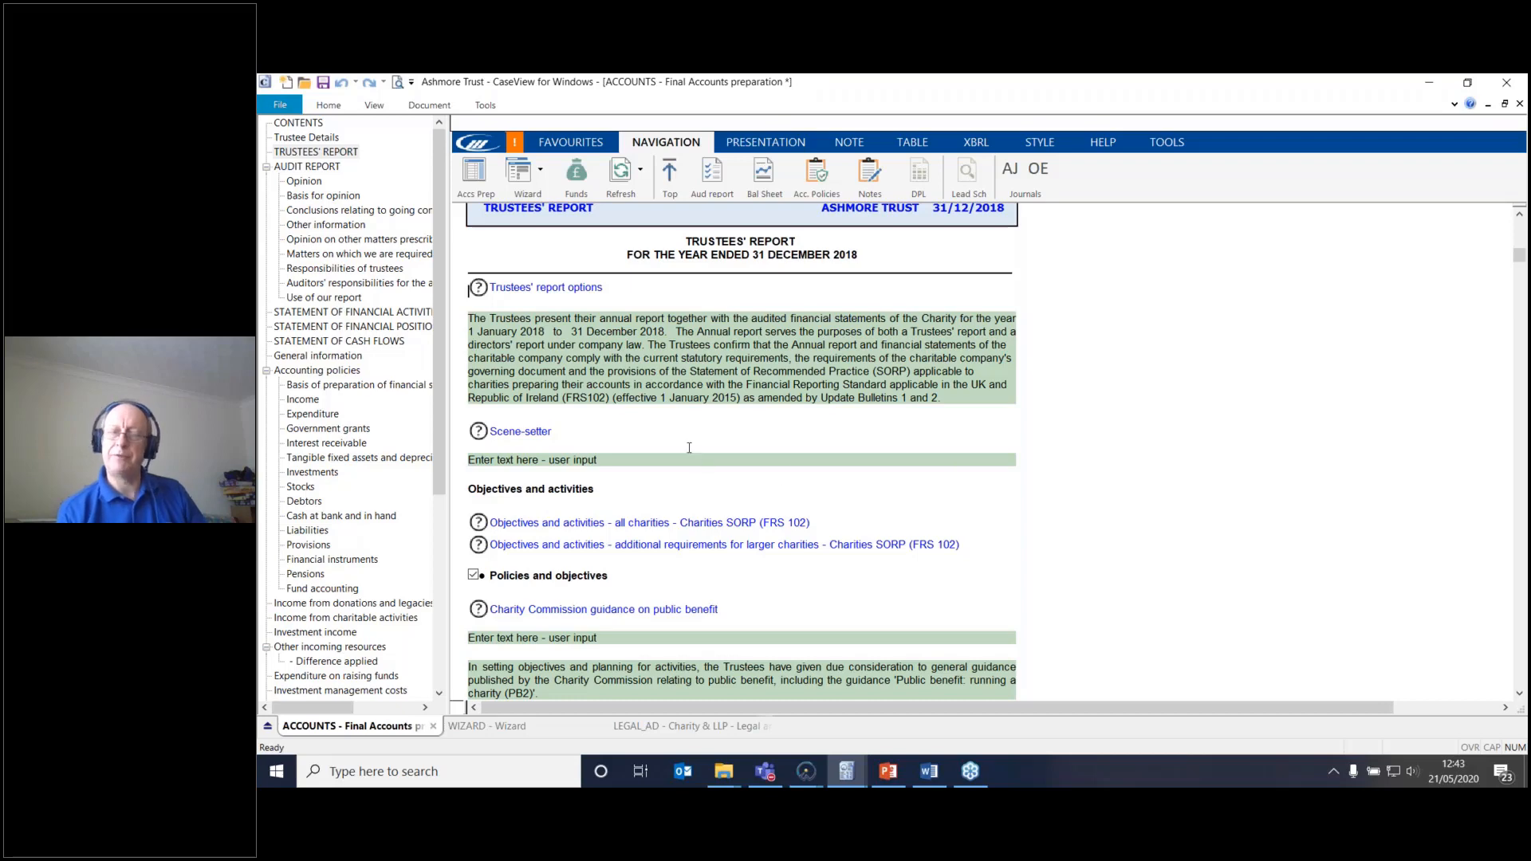
# Step: Review the spacing choices under main headers in the Trustees' report options, close them and save the accounts document
pyautogui.click(482, 291)
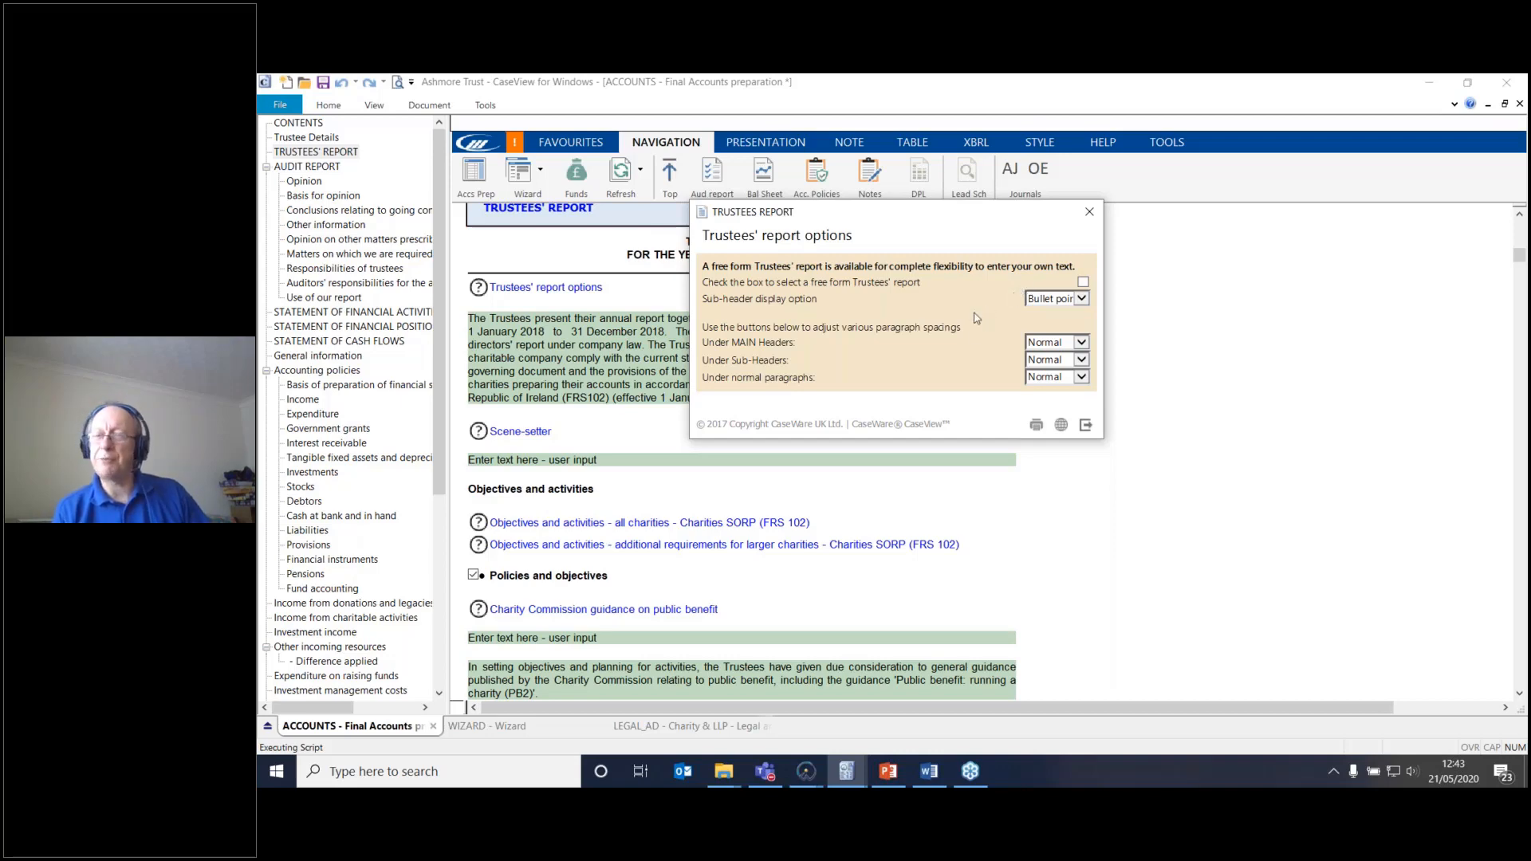
pyautogui.click(1083, 346)
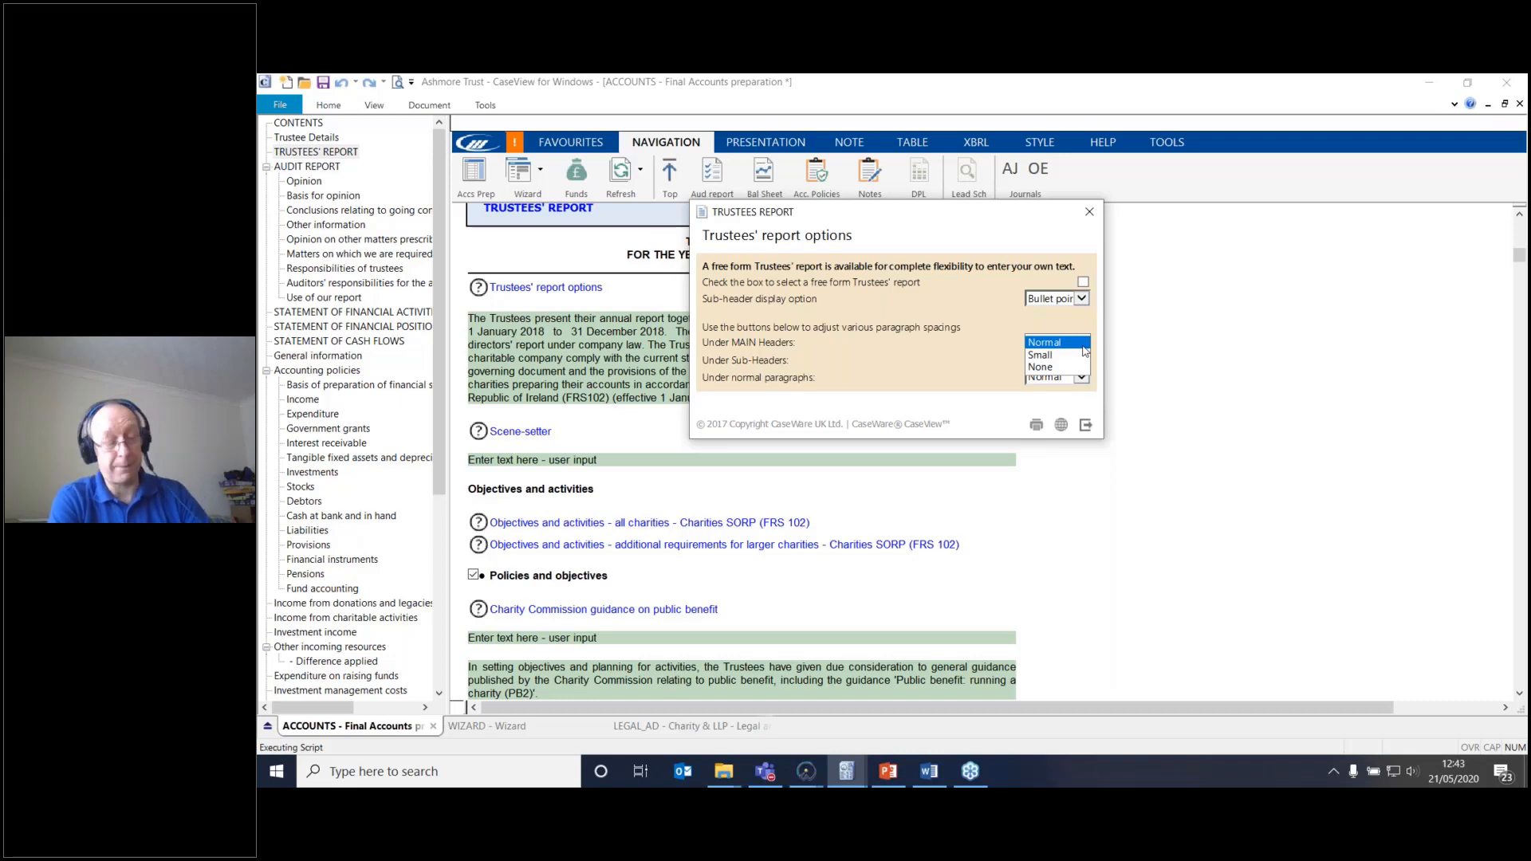
pyautogui.click(1087, 425)
pyautogui.click(1086, 425)
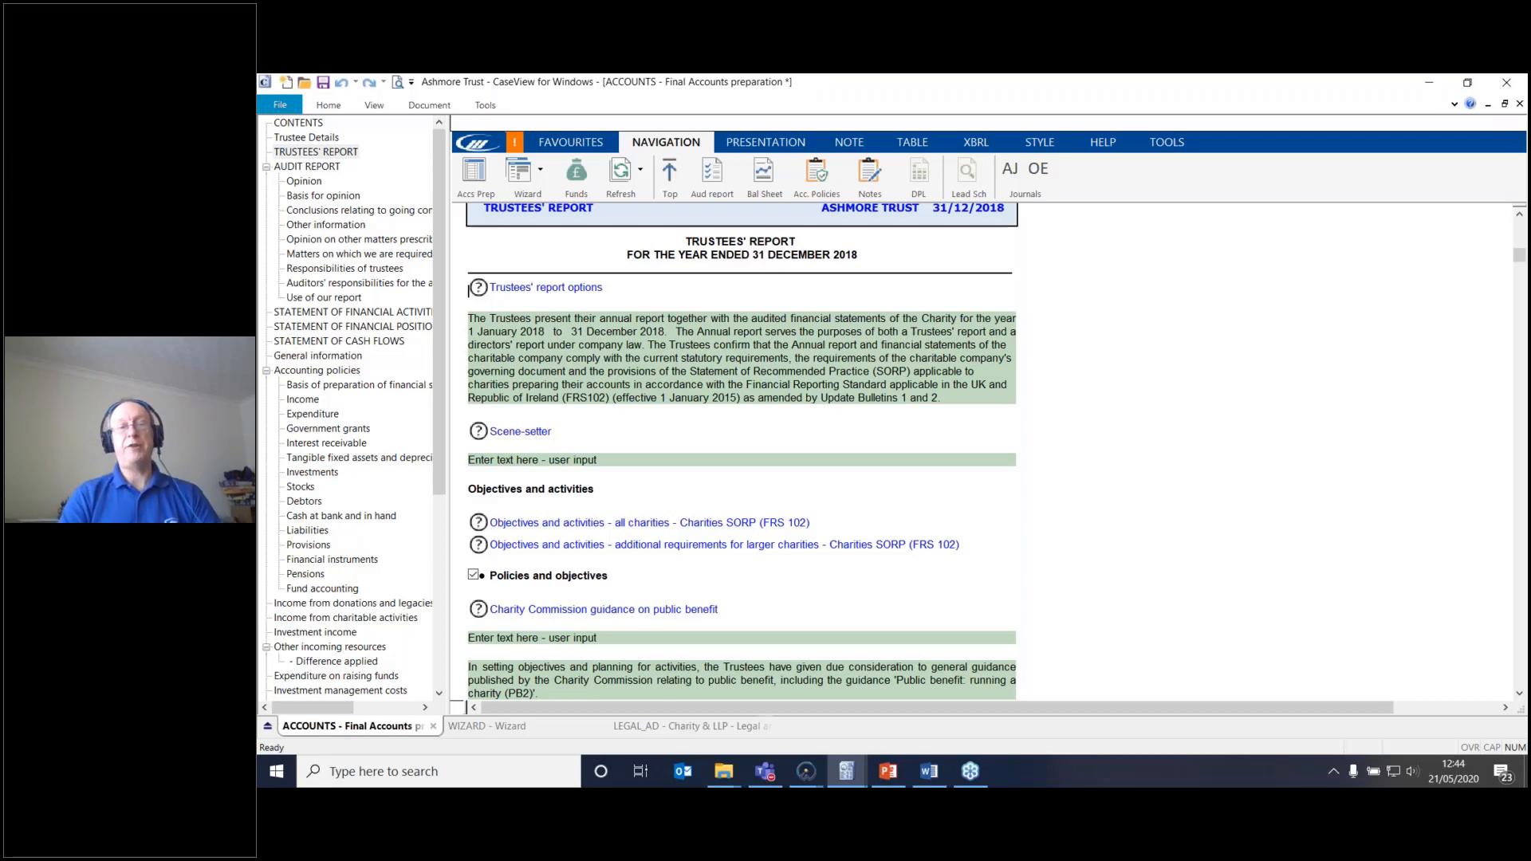
pyautogui.hotkey('ctrl', 's')
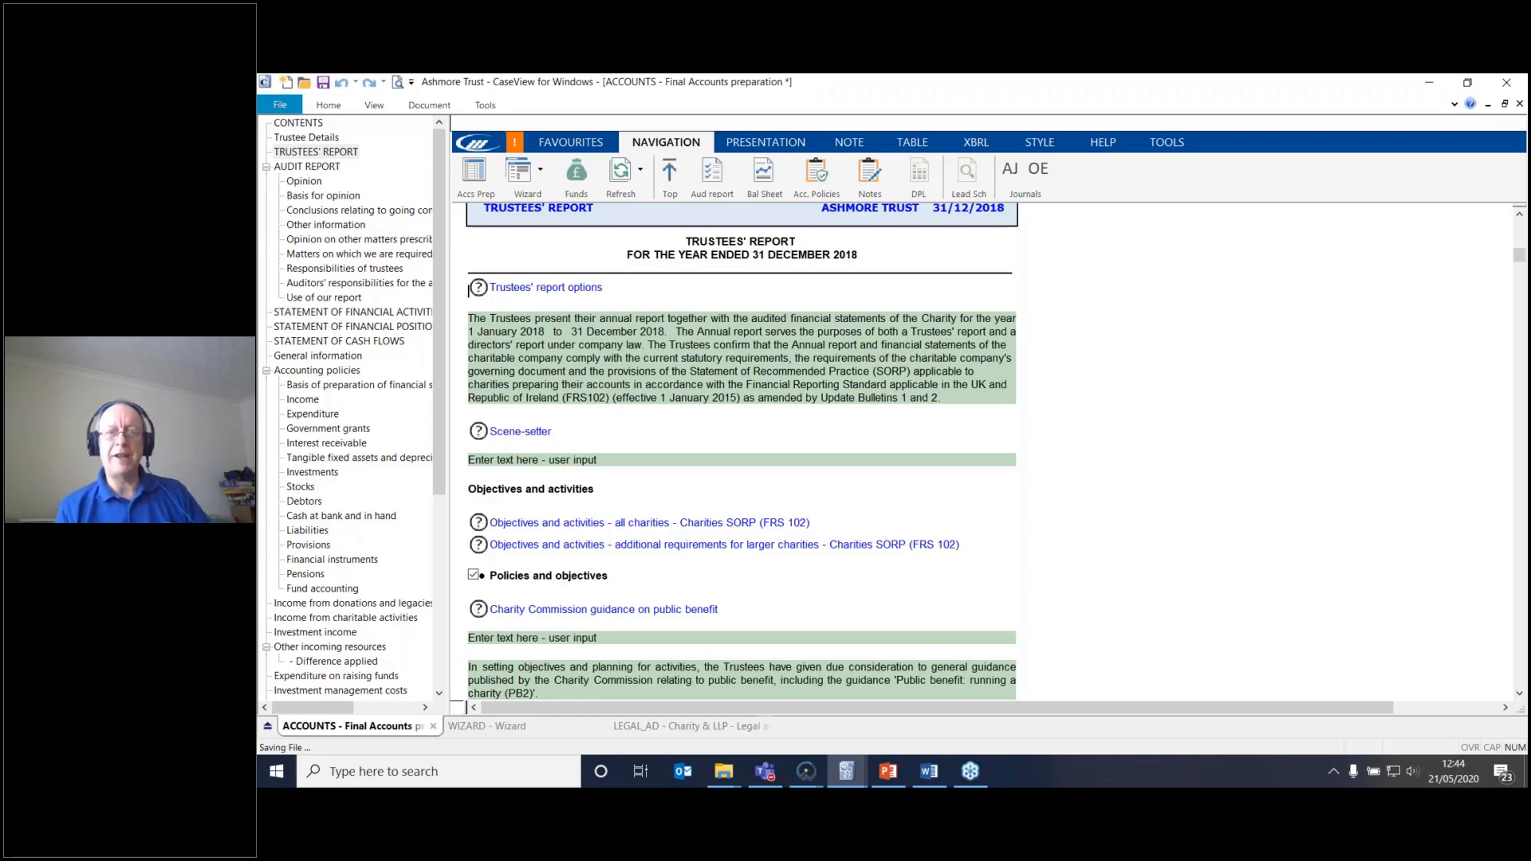
# Step: Clear the placeholder text under Spare paragraph 1 in the Objectives and activities section
pyautogui.scroll(-7, 741, 451)
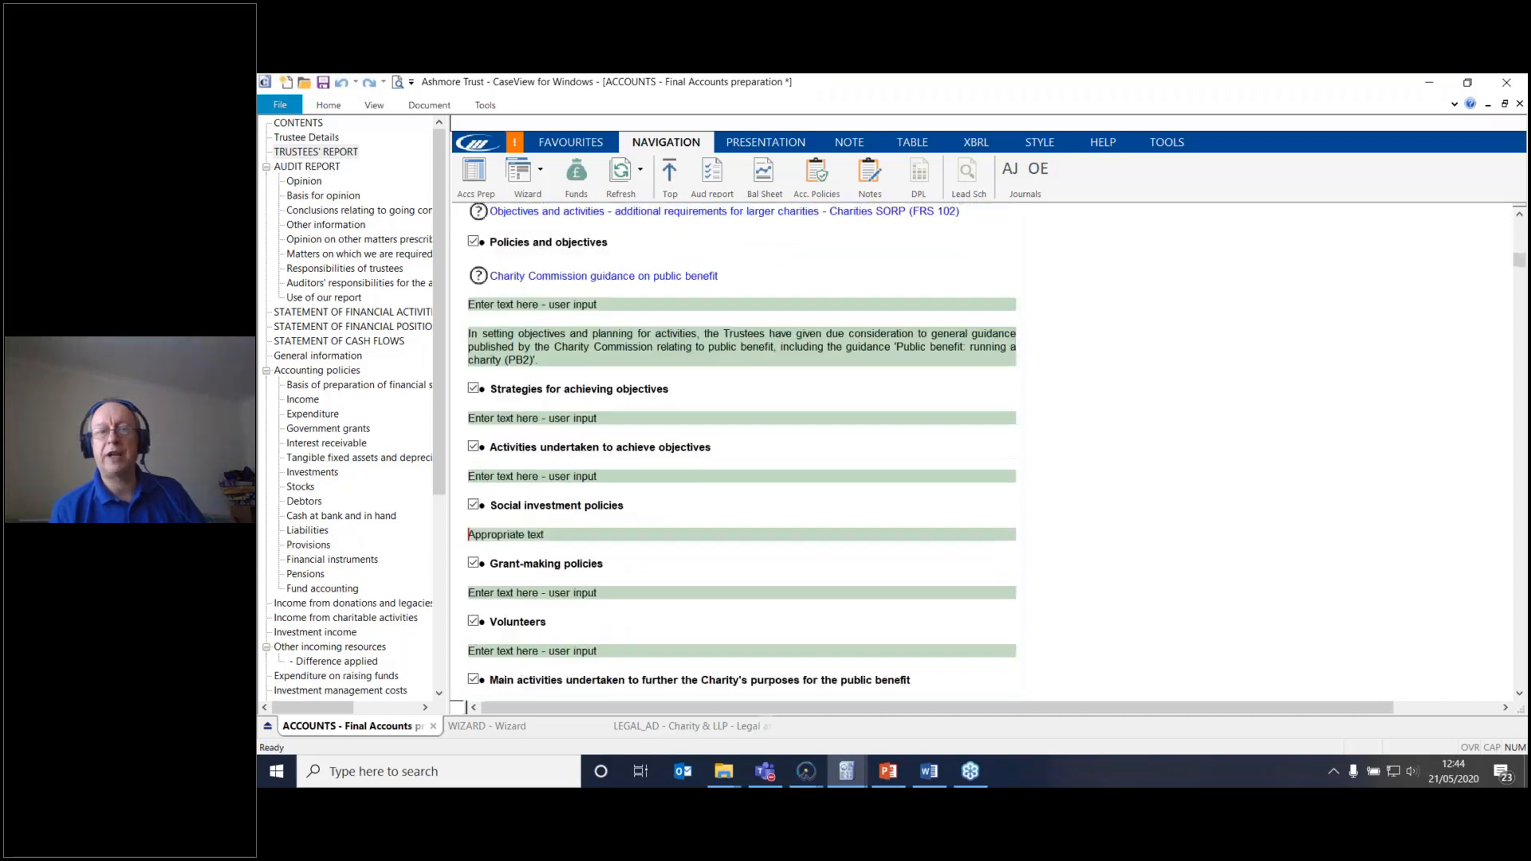
pyautogui.scroll(-5, 742, 451)
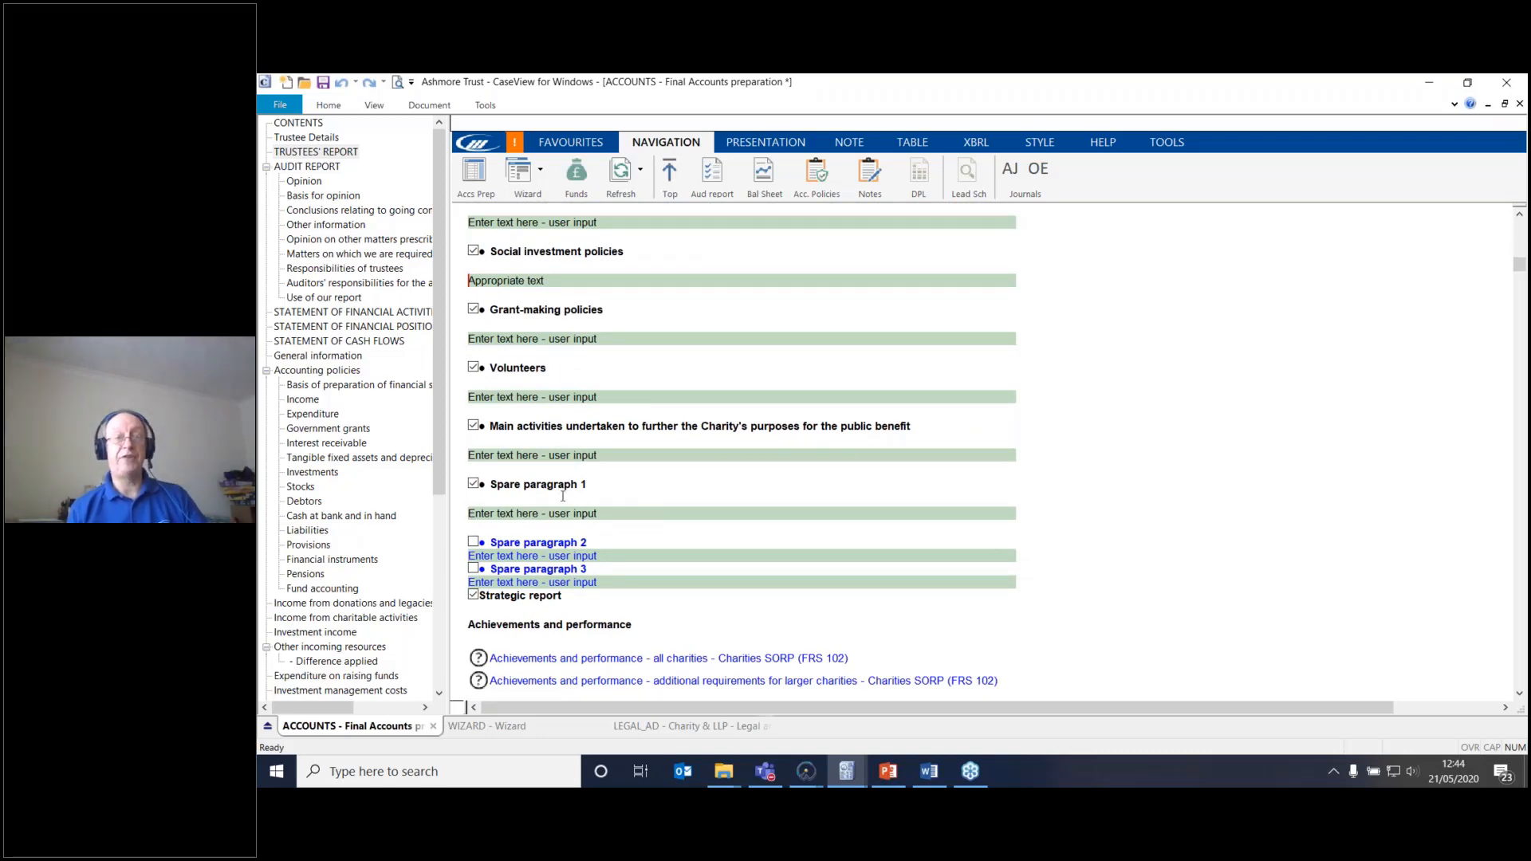
pyautogui.scroll(1, 493, 529)
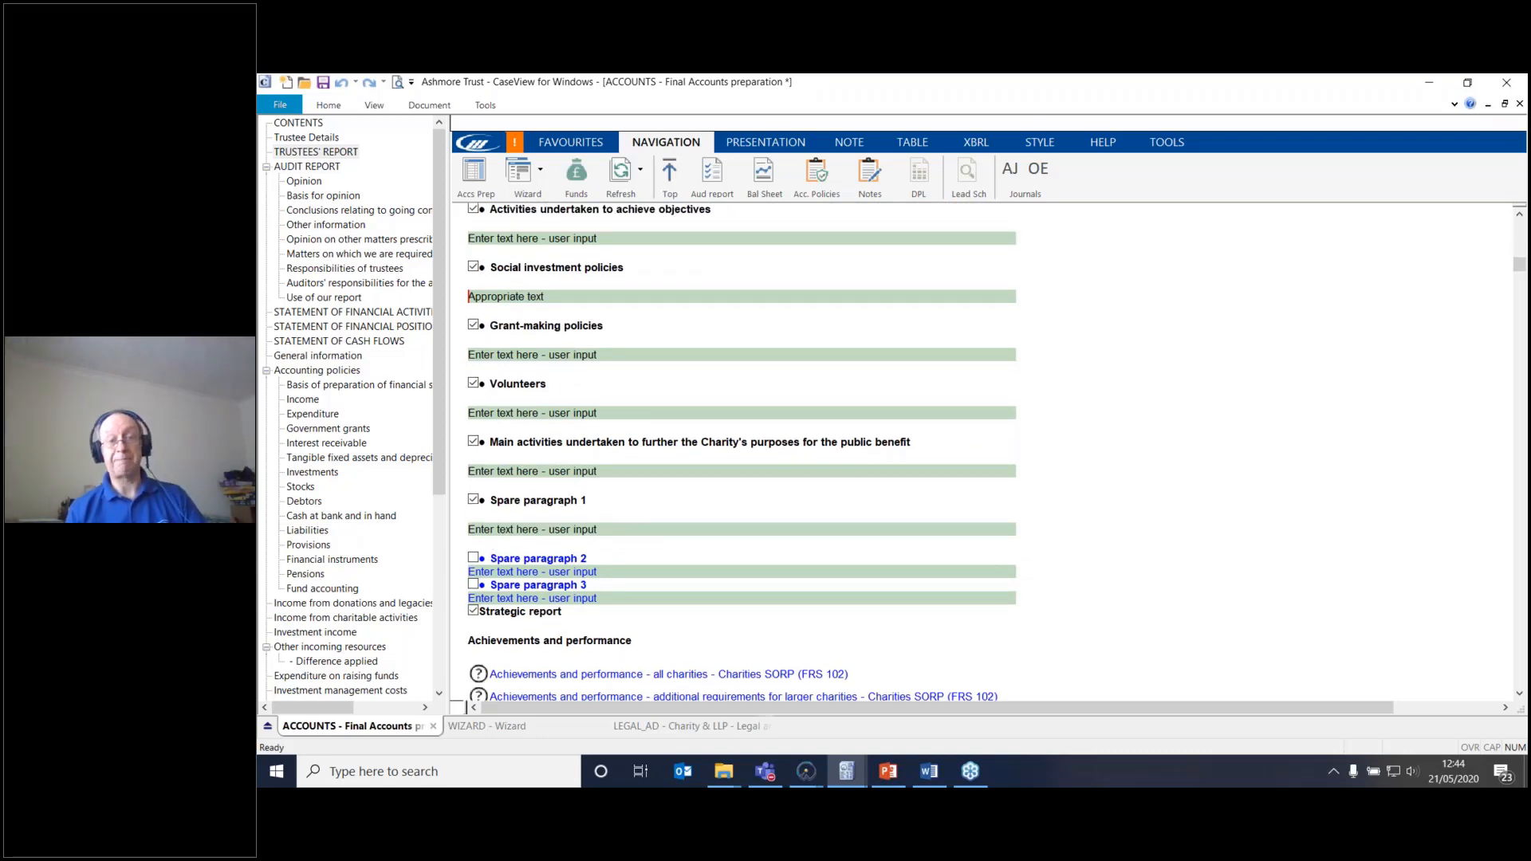
pyautogui.click(608, 531)
pyautogui.press('BackSpace')
pyautogui.press('BackSpace')
pyautogui.press('BackSpace')
pyautogui.press('BackSpace')
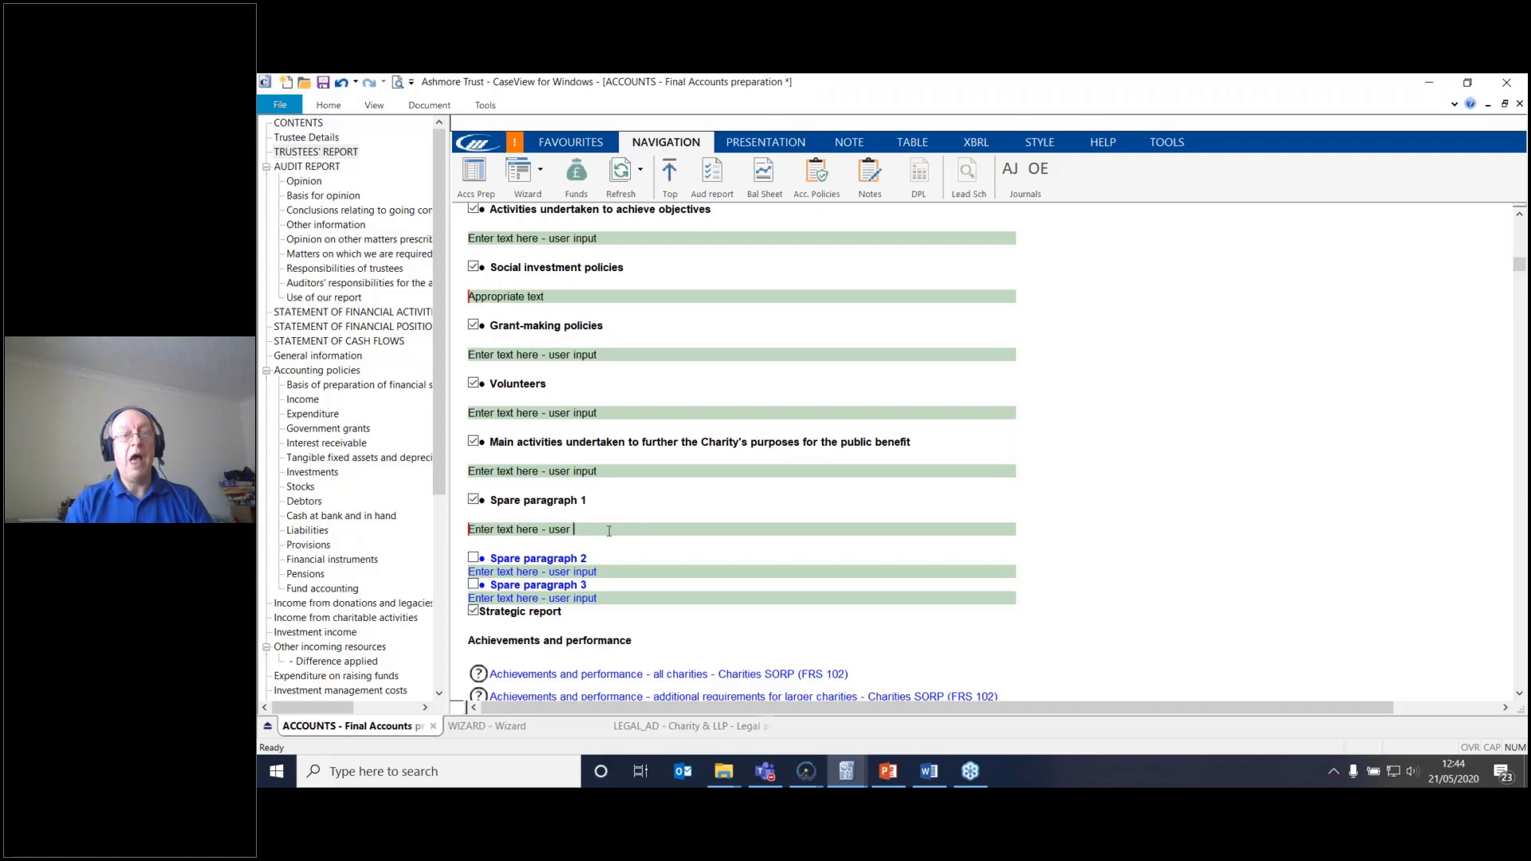
pyautogui.press('BackSpace')
pyautogui.press('BackSpace')
pyautogui.press('BackSpace')
pyautogui.press('BackSpace')
pyautogui.press('BackSpace')
pyautogui.press('BackSpace')
pyautogui.press('BackSpace')
pyautogui.press('BackSpace')
pyautogui.press('BackSpace')
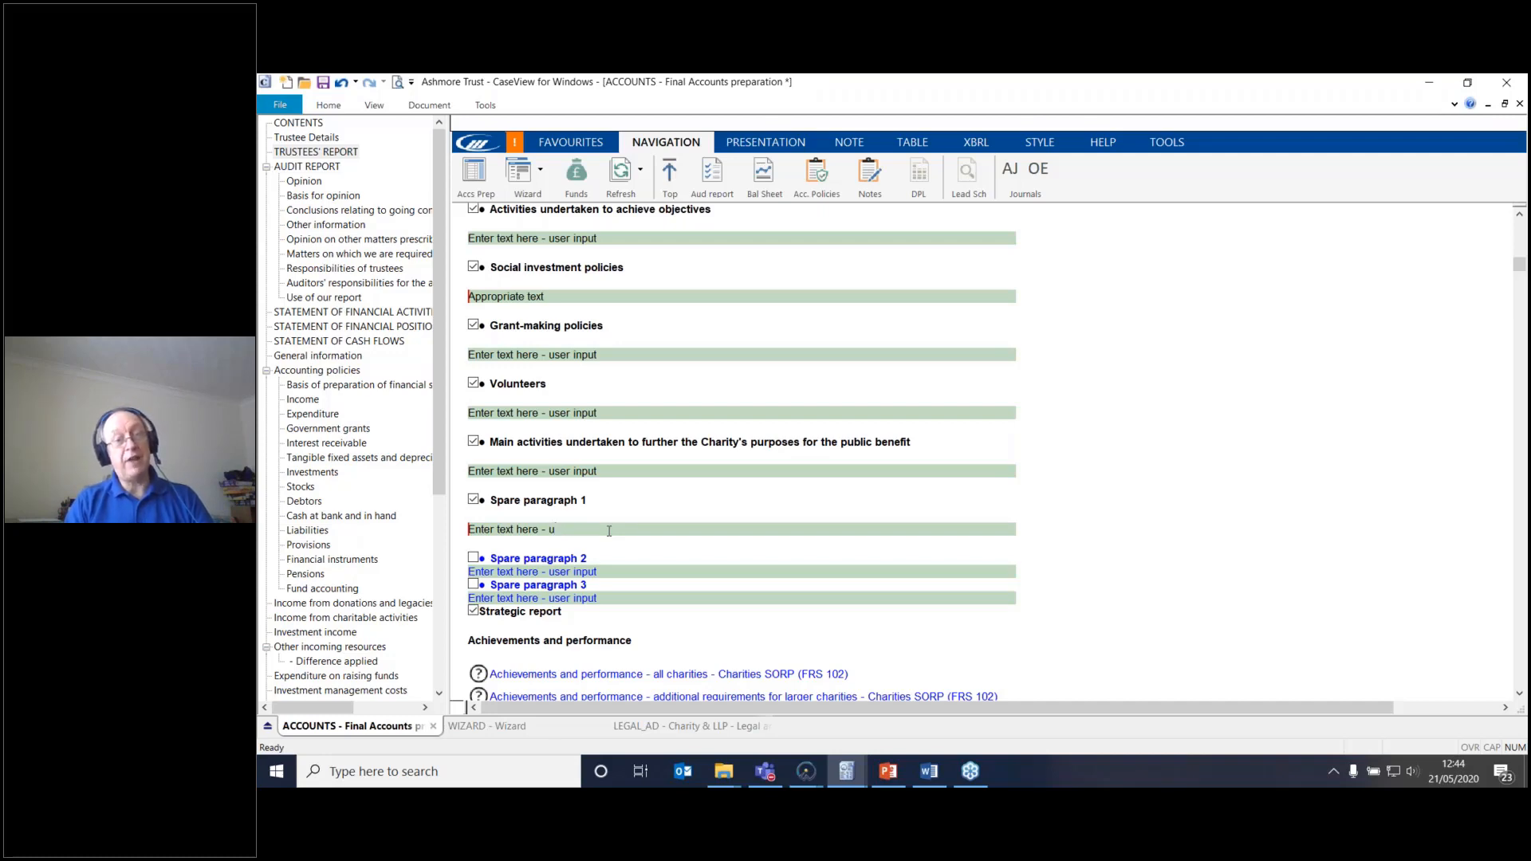
pyautogui.press('BackSpace')
pyautogui.press('BackSpace')
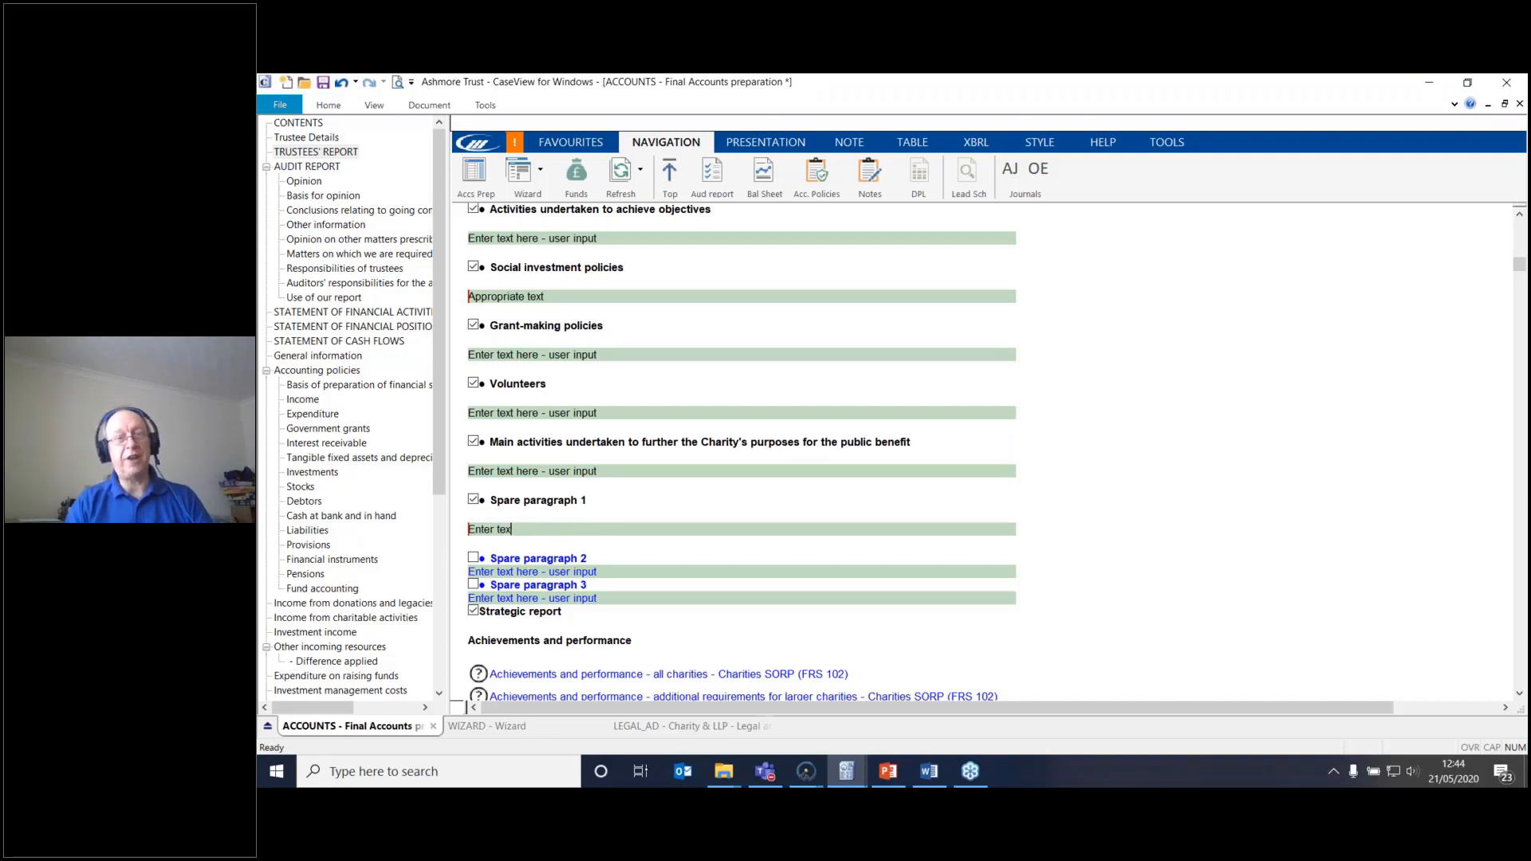
pyautogui.press('BackSpace')
pyautogui.press('BackSpace')
pyautogui.press('BackSpace')
pyautogui.press('BackSpace')
pyautogui.press('BackSpace')
pyautogui.press('BackSpace')
pyautogui.press('BackSpace')
pyautogui.press('BackSpace')
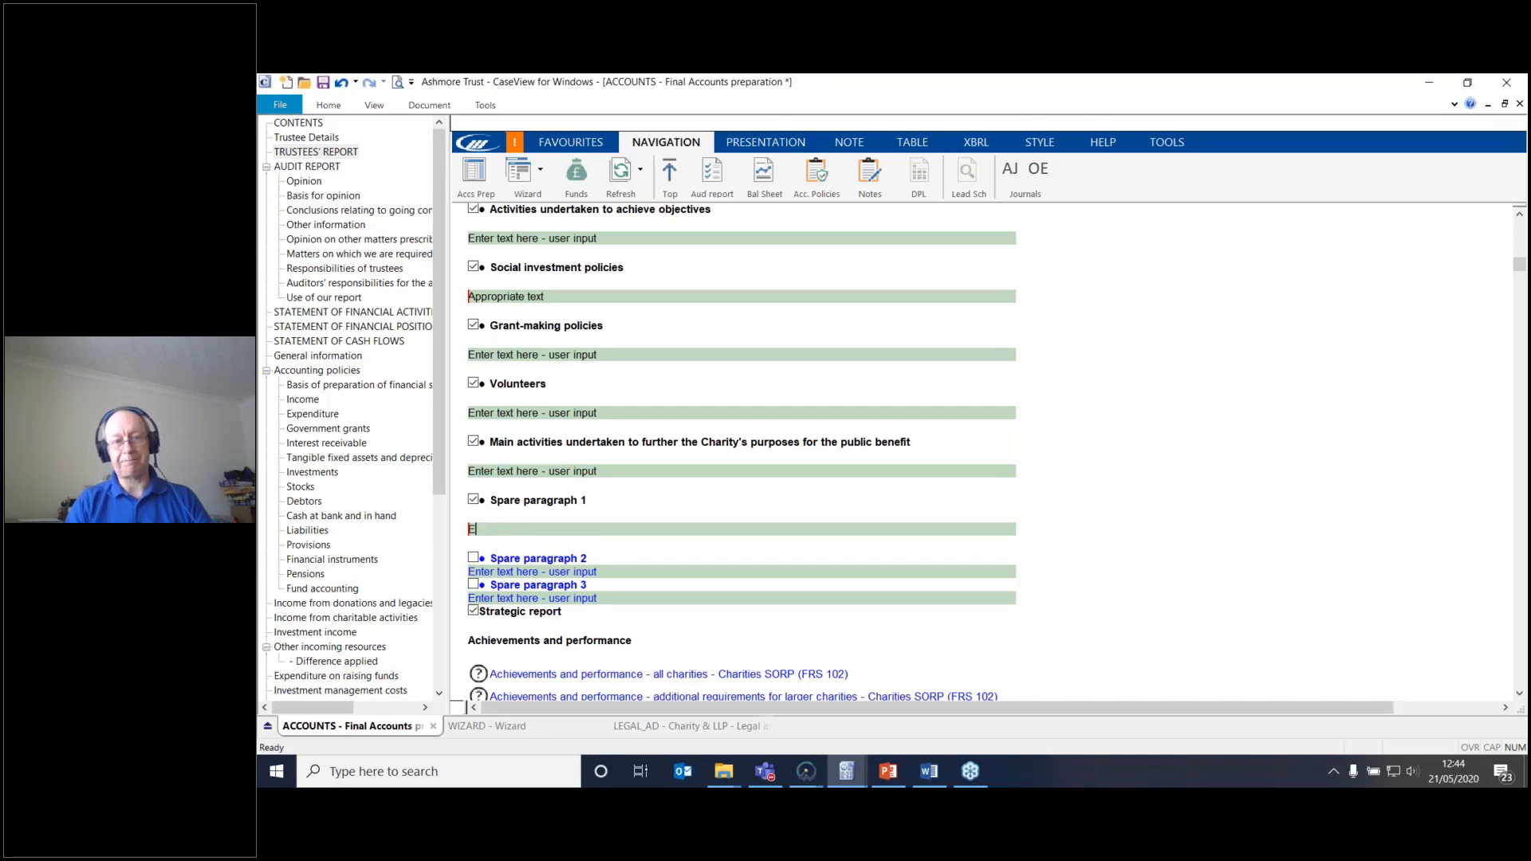
pyautogui.press('BackSpace')
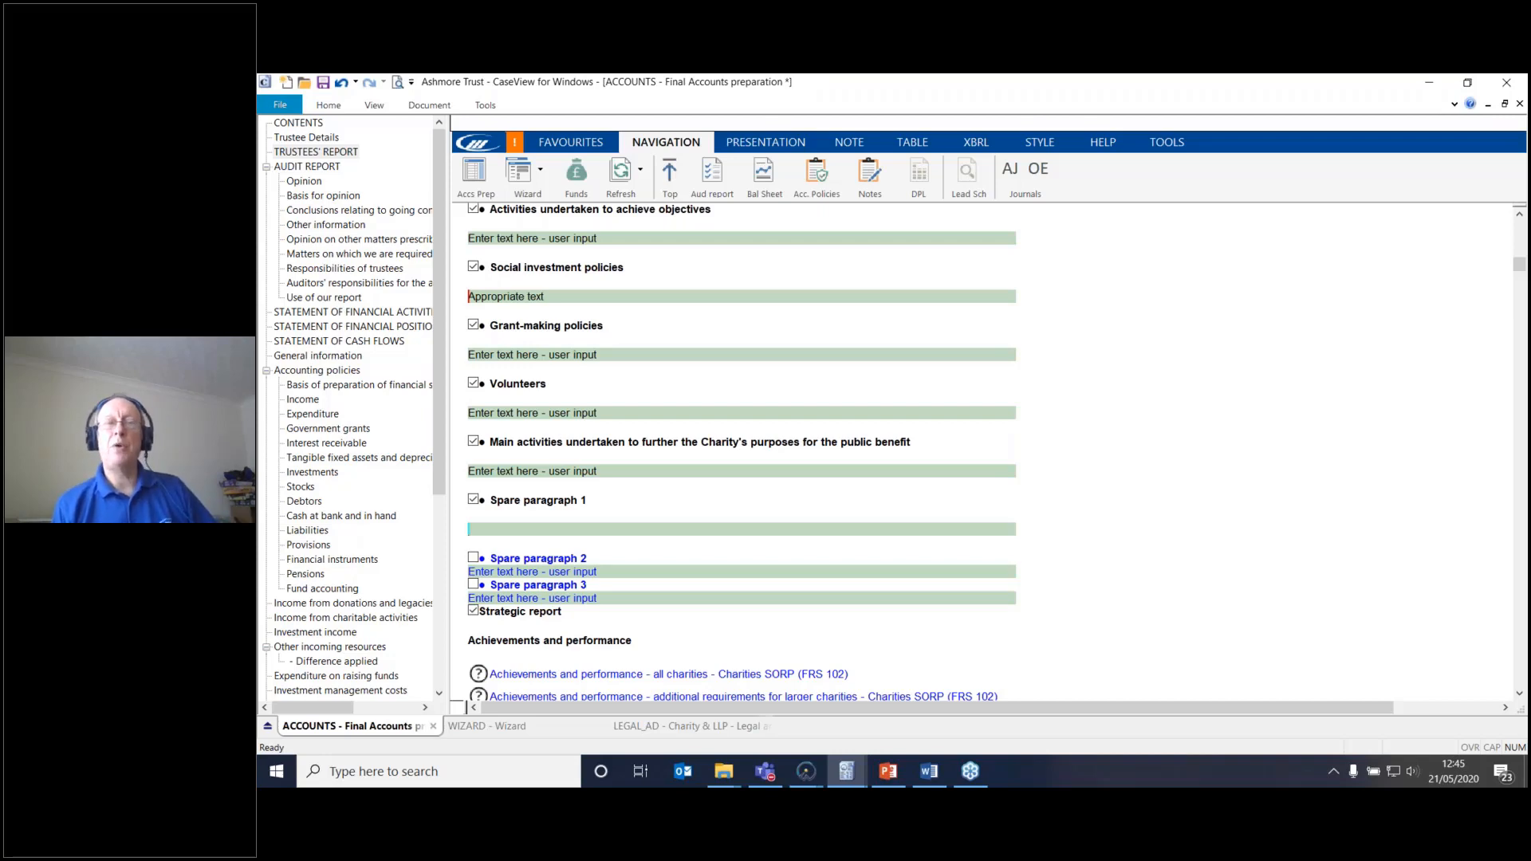
# Step: Enable editing of the accounts document for this session only by entering the unlock password
pyautogui.click(372, 106)
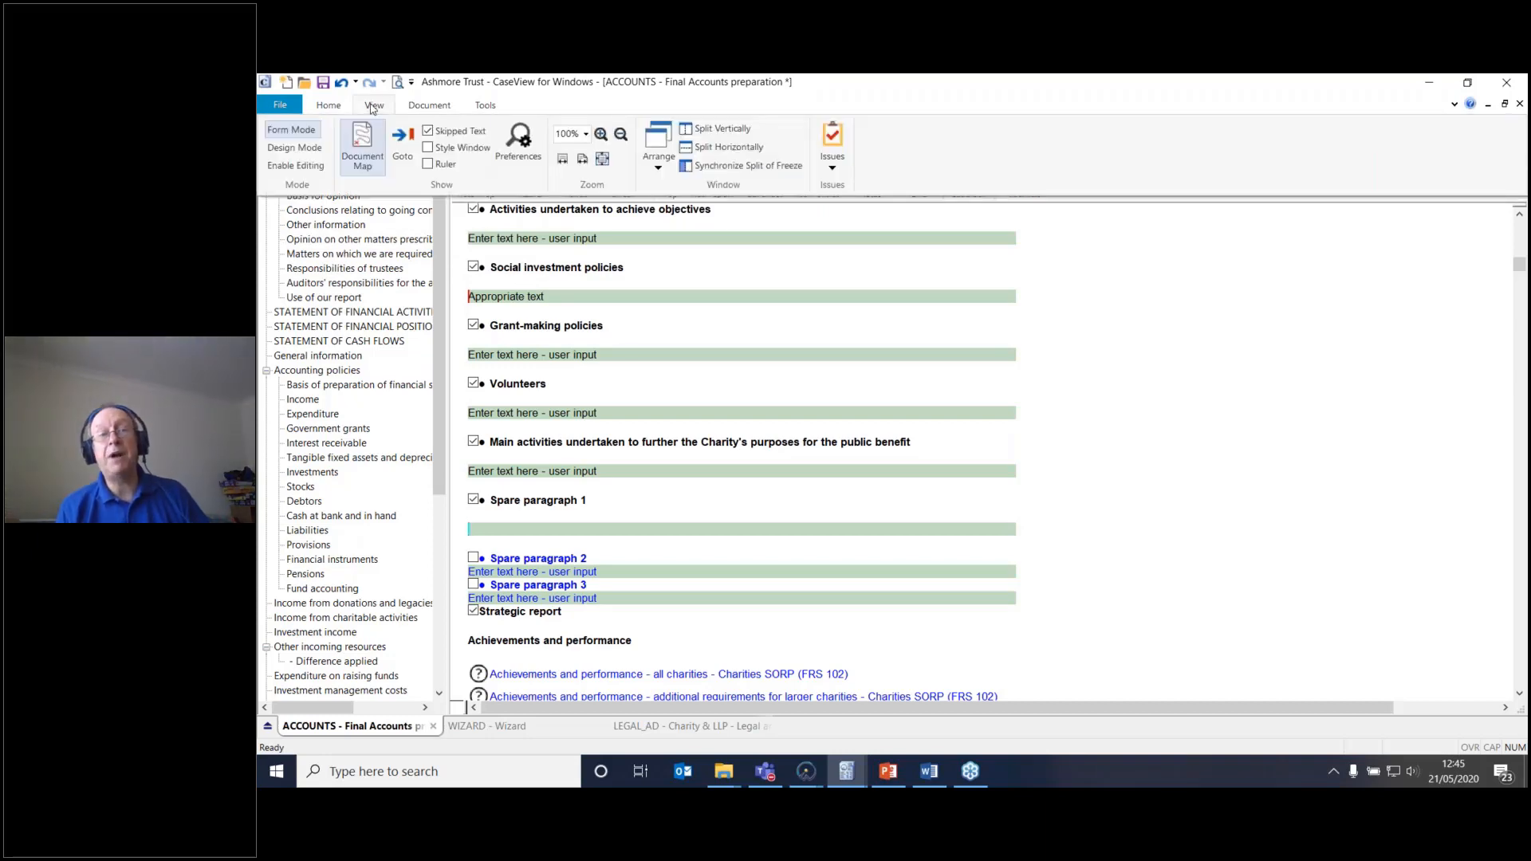
pyautogui.click(294, 167)
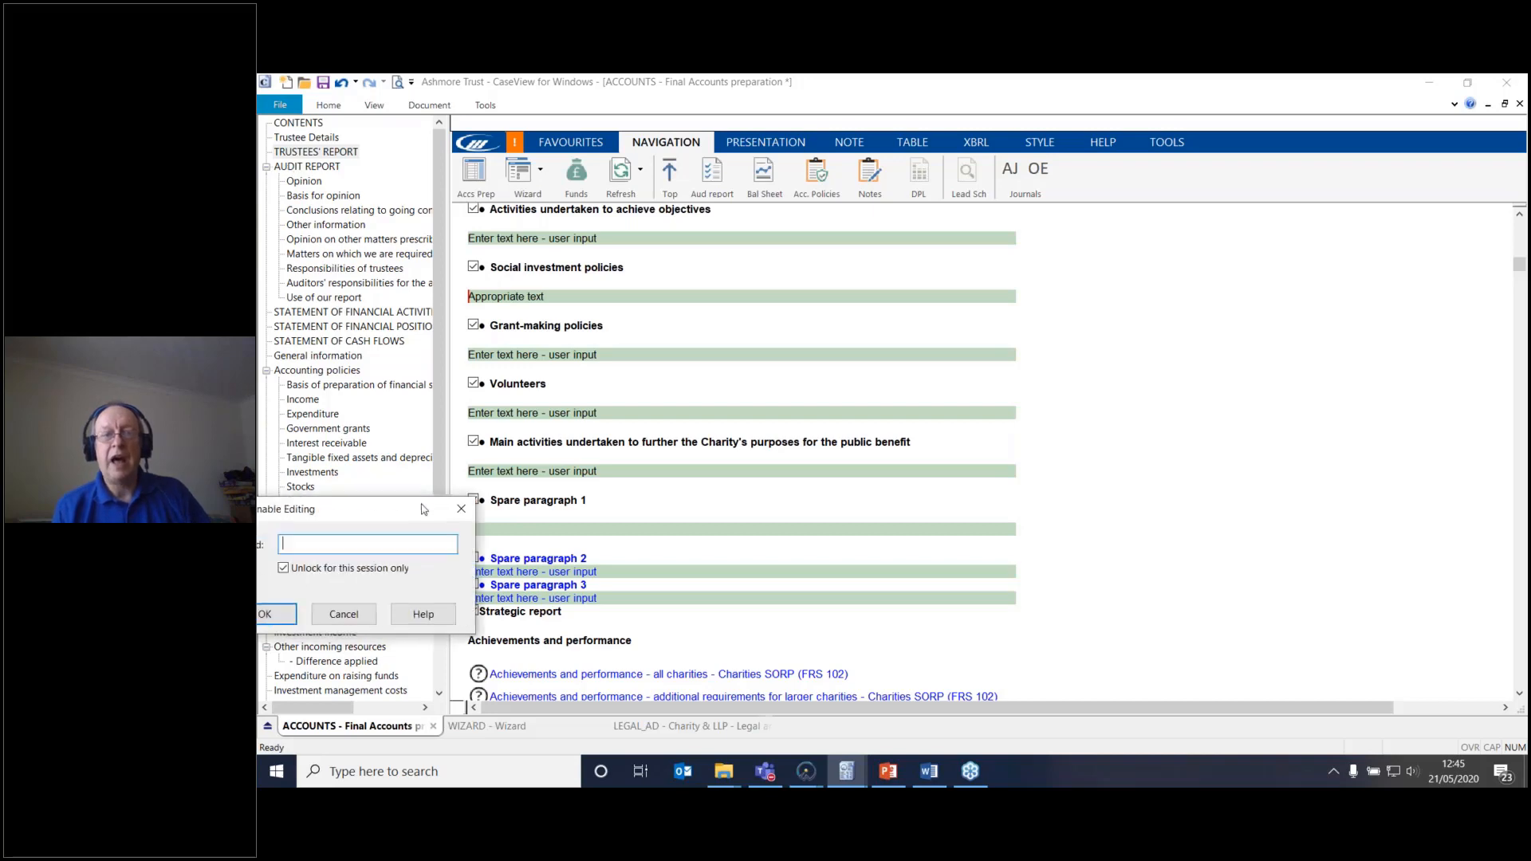
pyautogui.moveTo(422, 510); pyautogui.dragTo(482, 141)
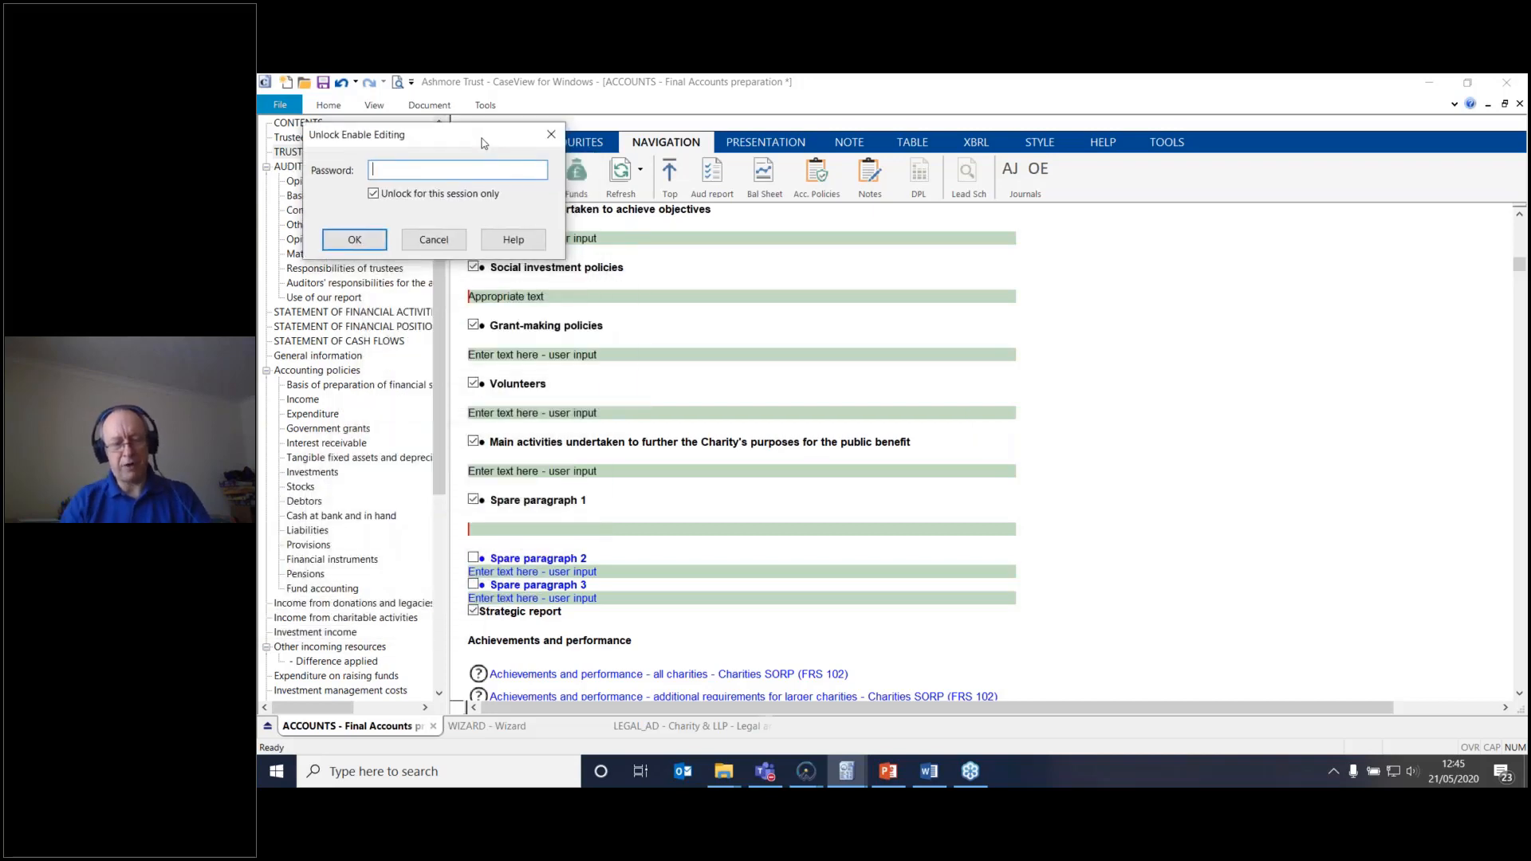
pyautogui.write('*****')
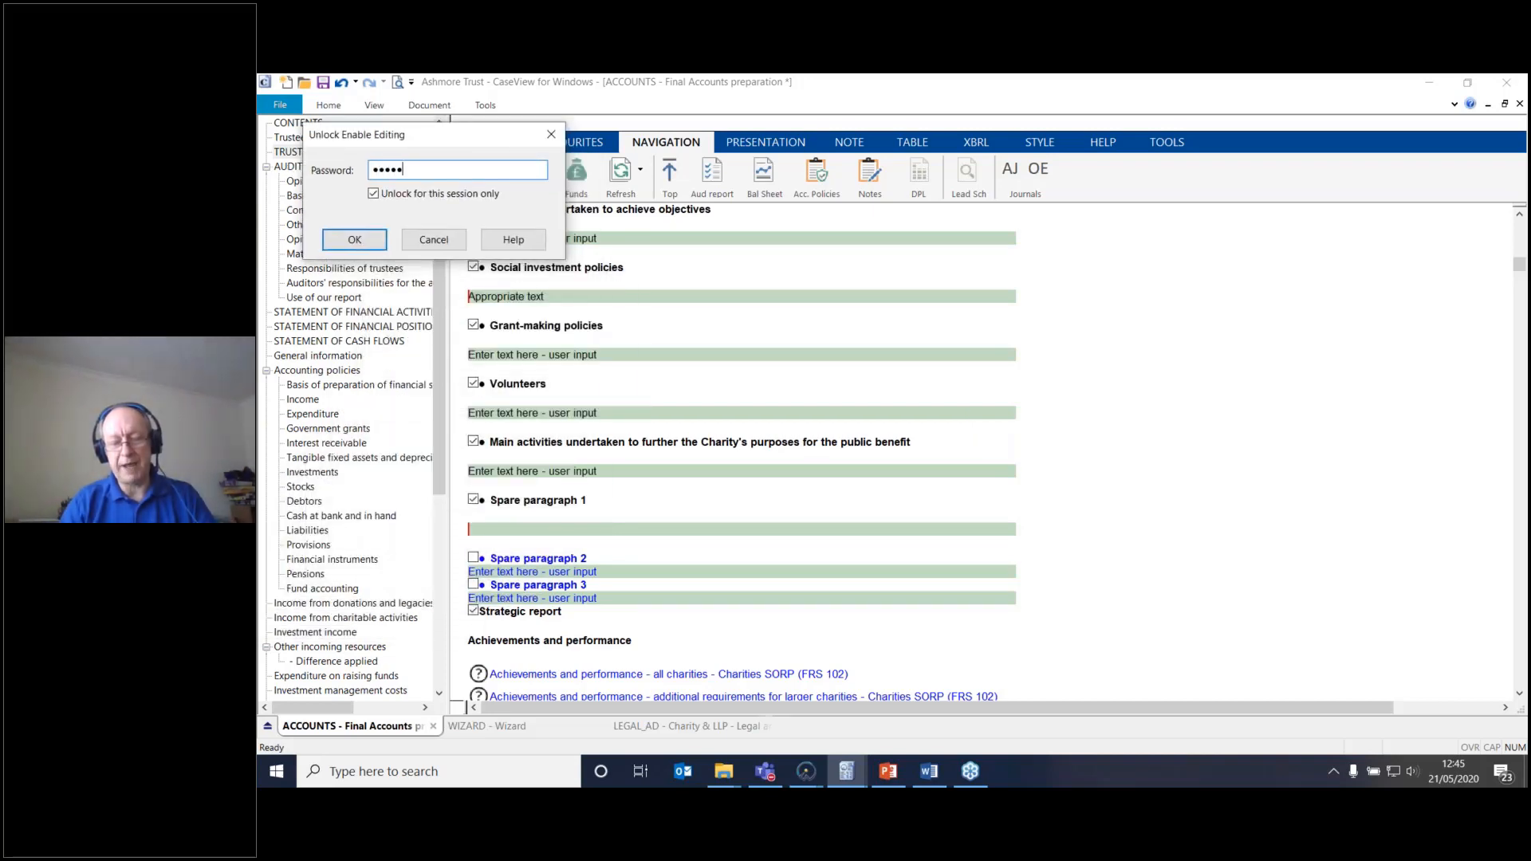
pyautogui.write('*****')
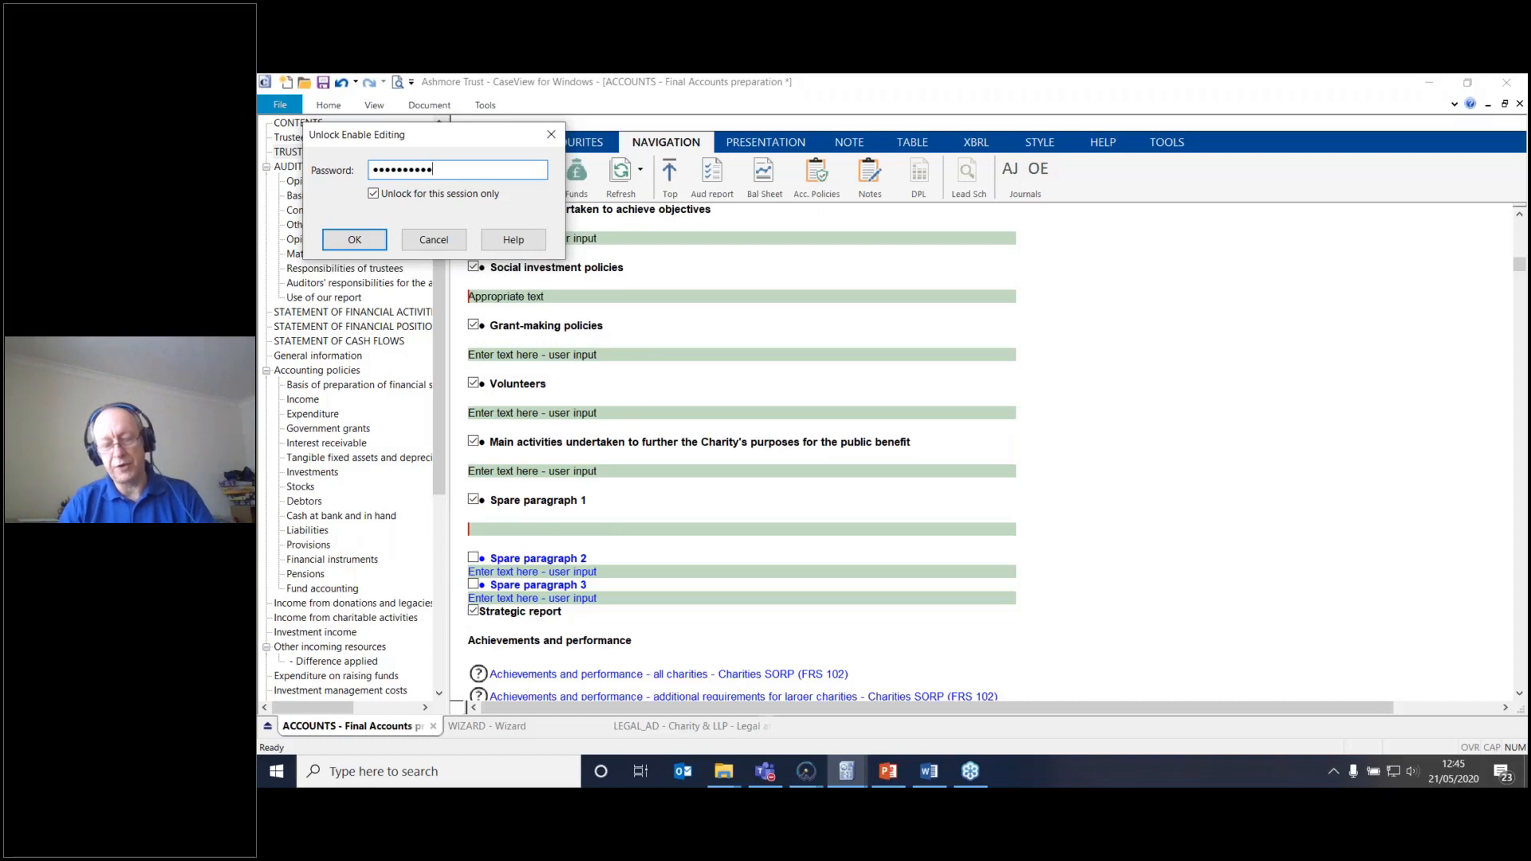
pyautogui.write('****')
pyautogui.press('Return')
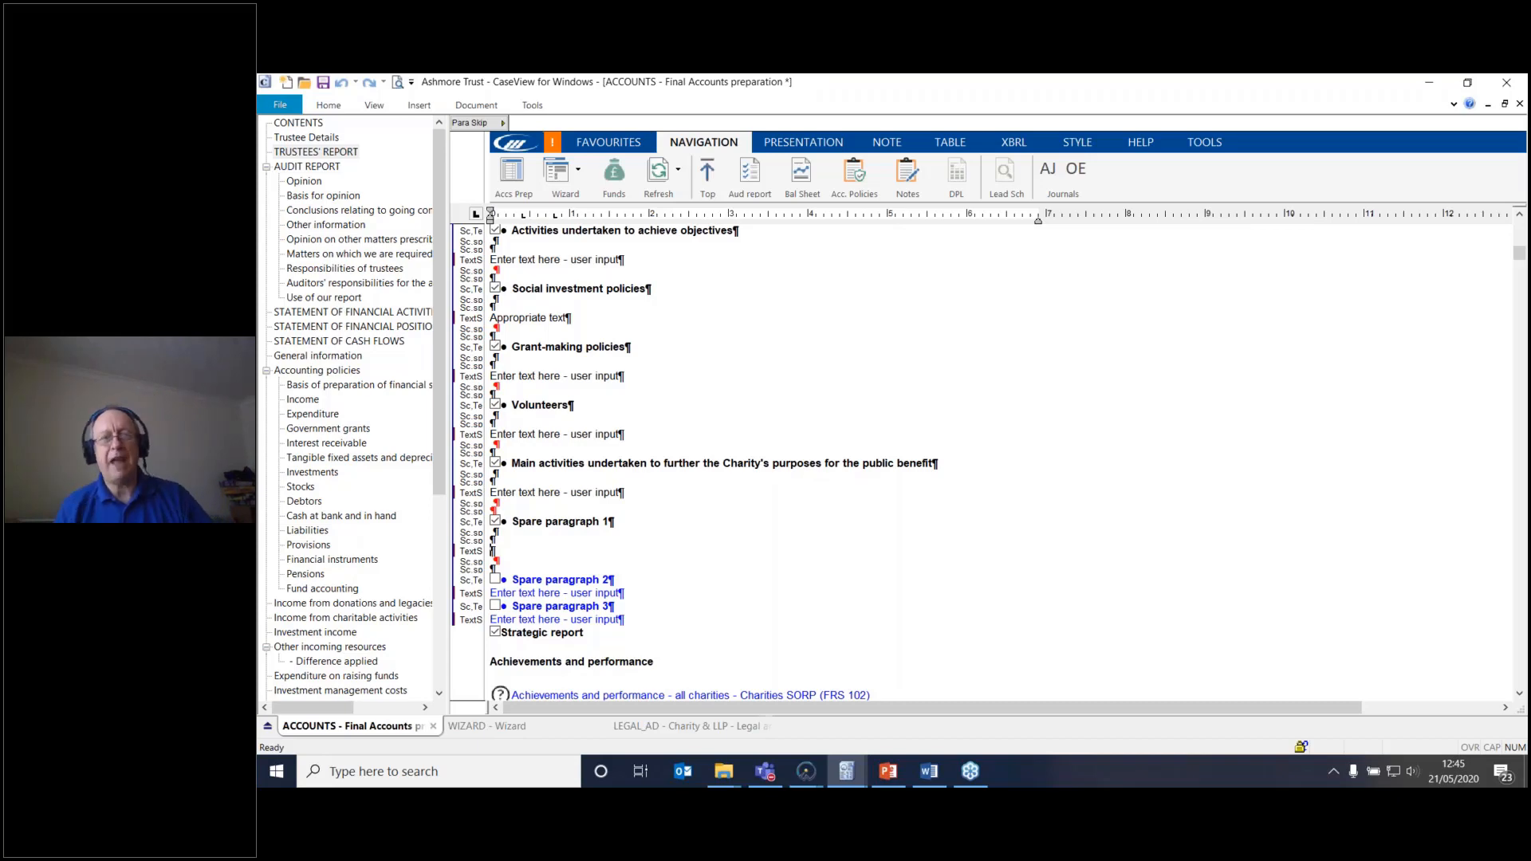
# Step: Start a picture object in the empty text area of Spare paragraph 1 and choose the Desktop image file "picture"
pyautogui.click(418, 105)
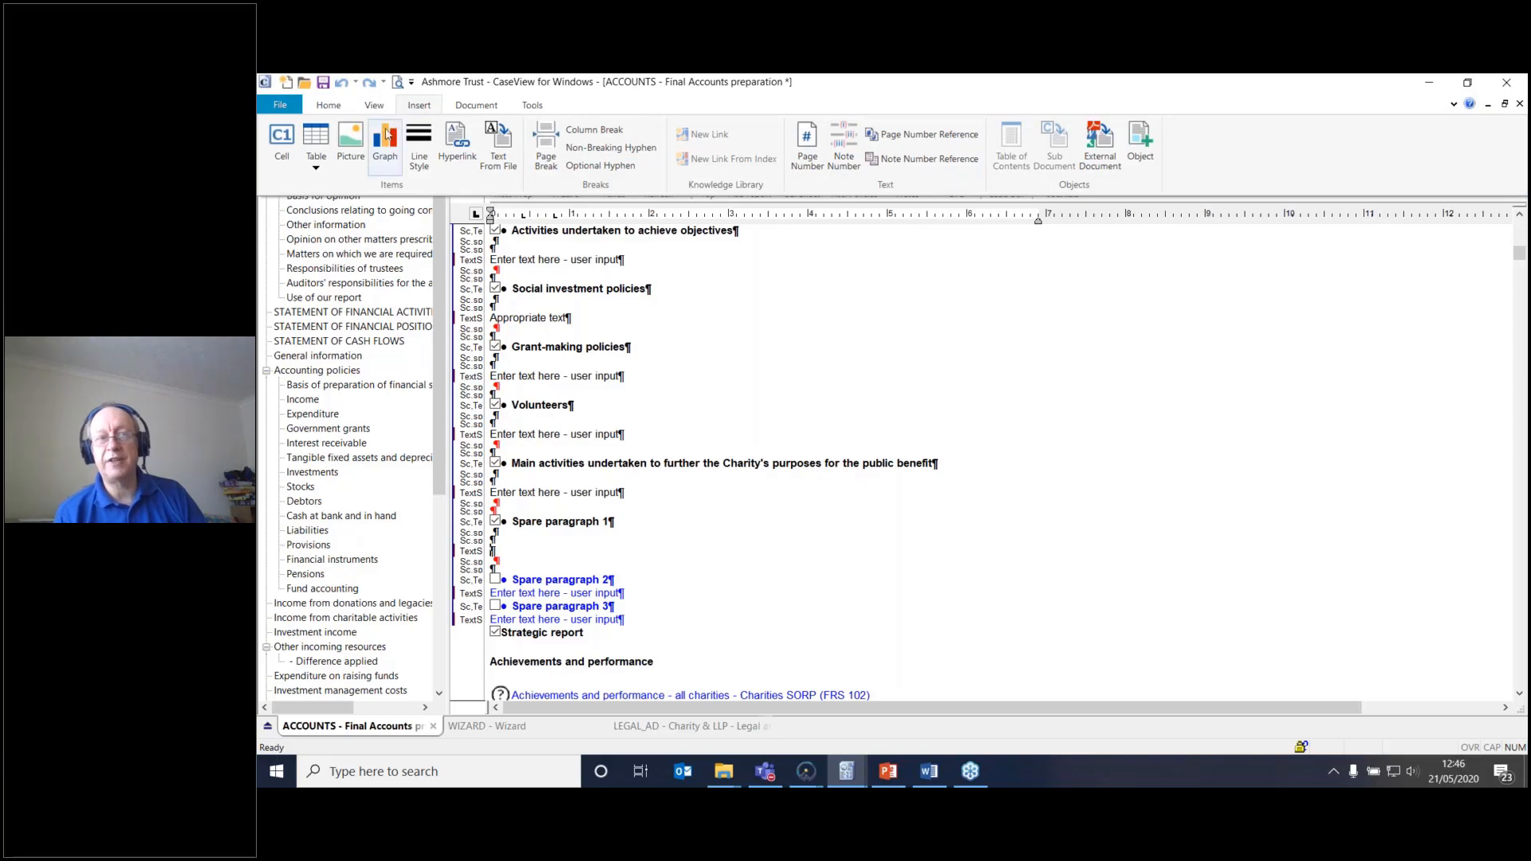
pyautogui.click(348, 142)
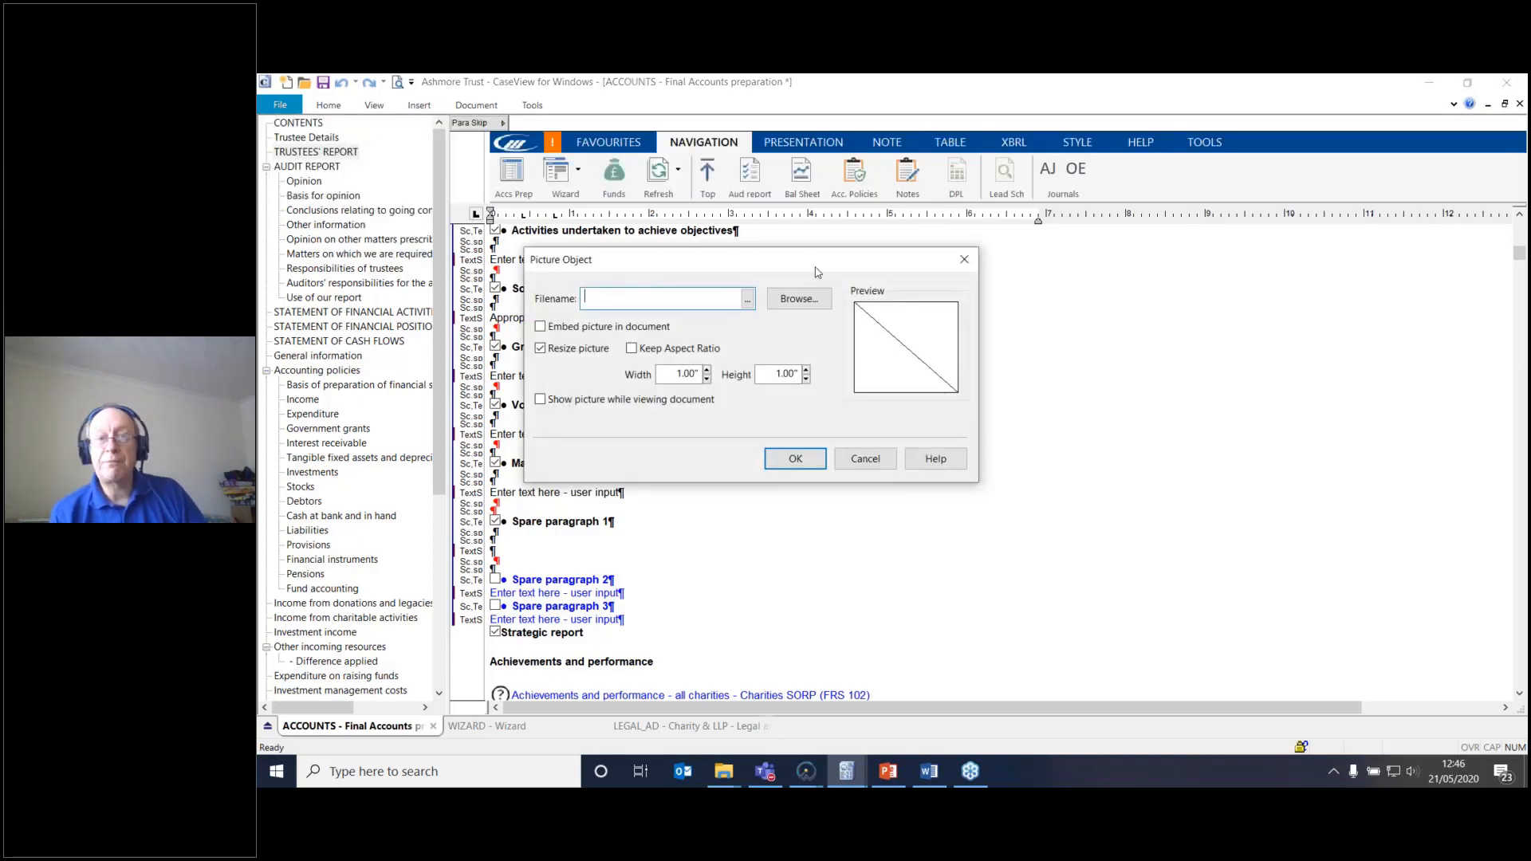
pyautogui.click(815, 308)
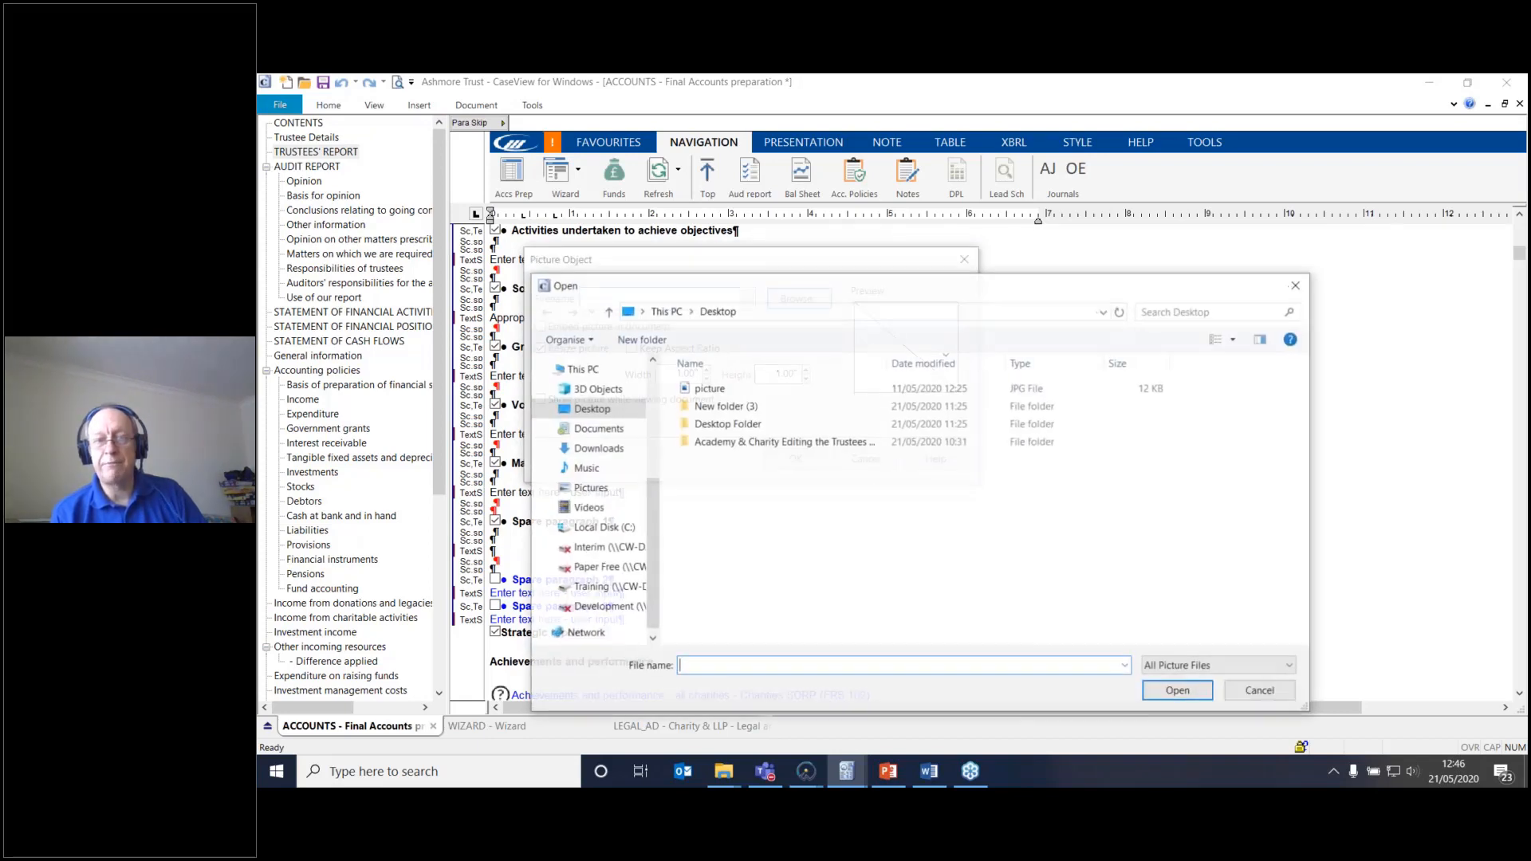
pyautogui.click(733, 389)
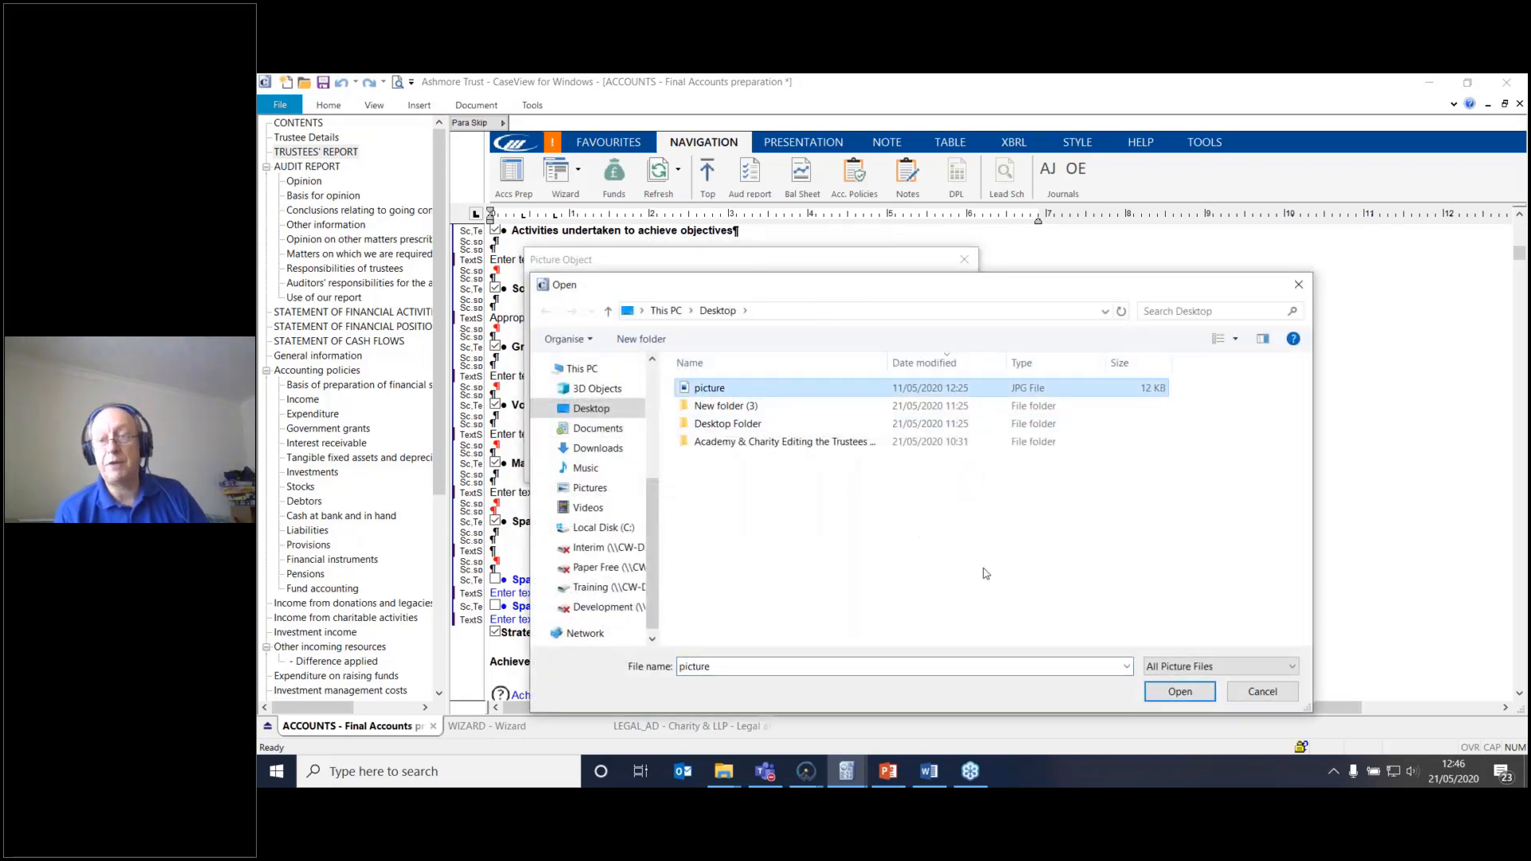
pyautogui.click(1178, 690)
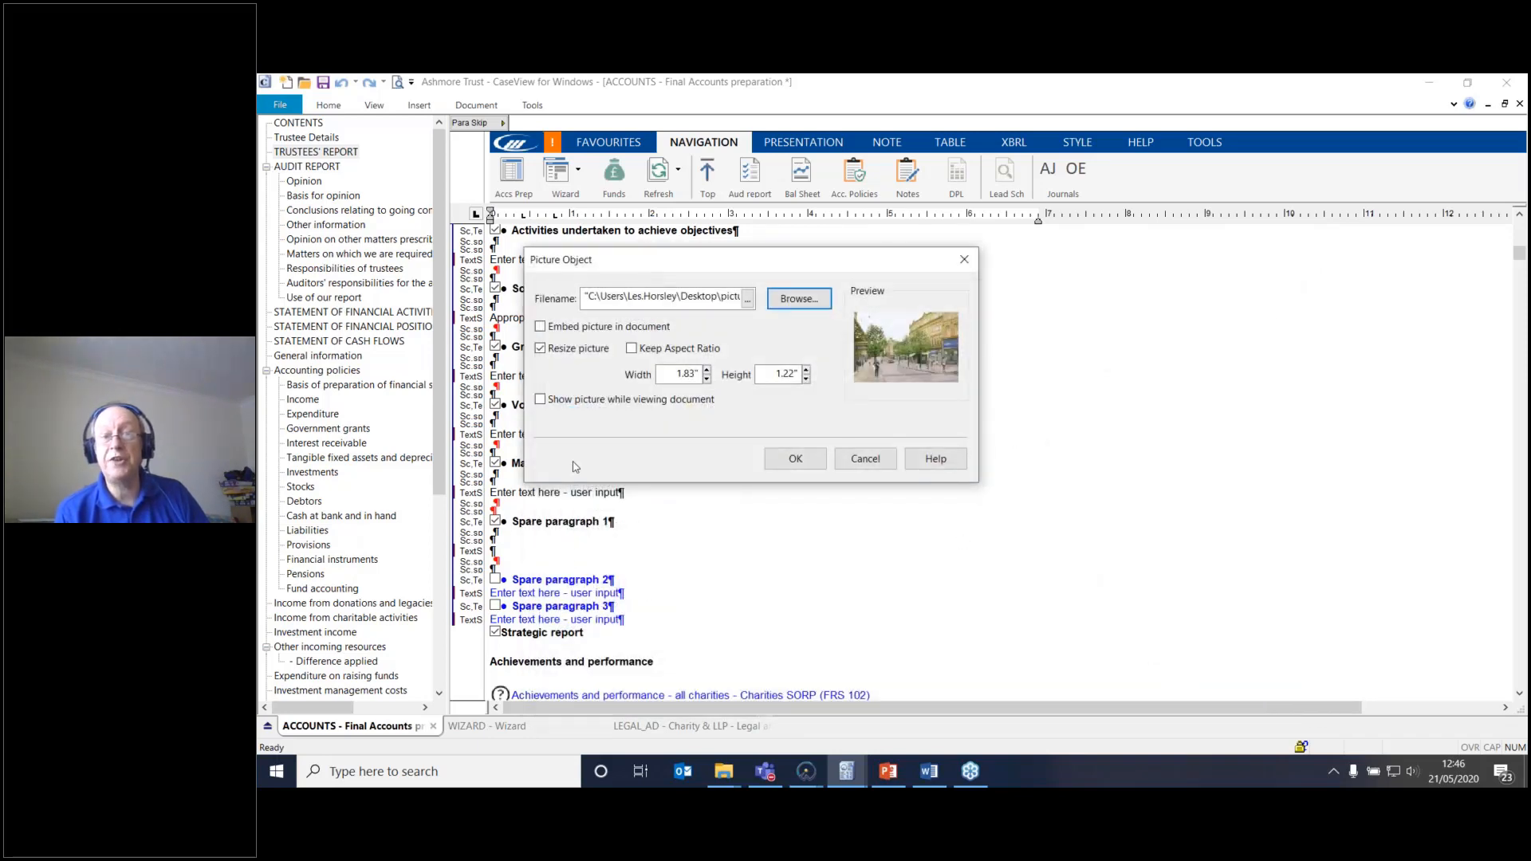
# Step: Embed the picture in the document with its aspect ratio kept, 1.40" wide and shown while viewing, and insert it
pyautogui.click(541, 328)
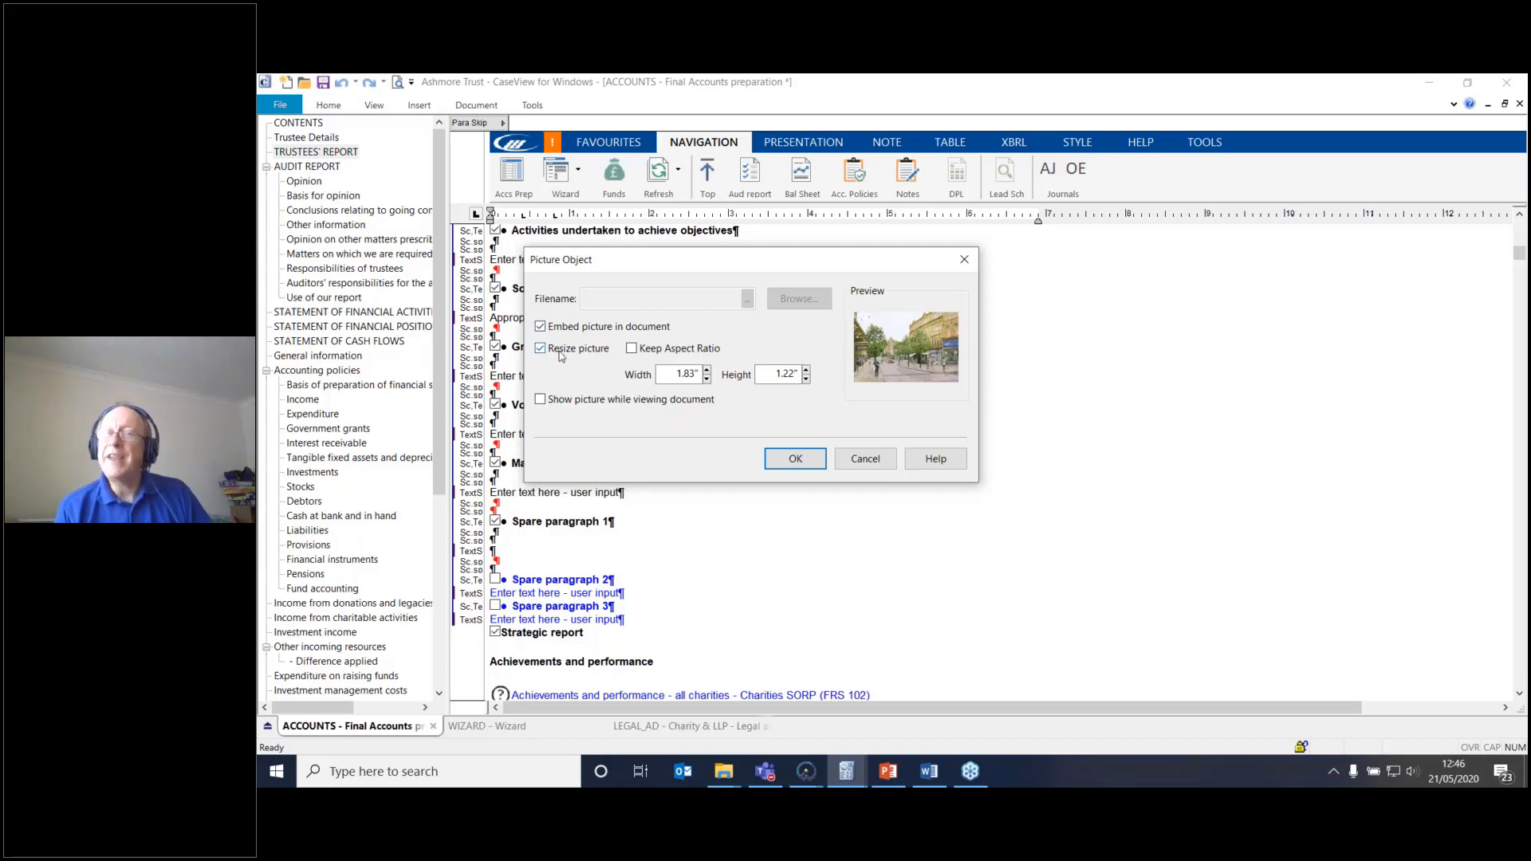
pyautogui.click(633, 351)
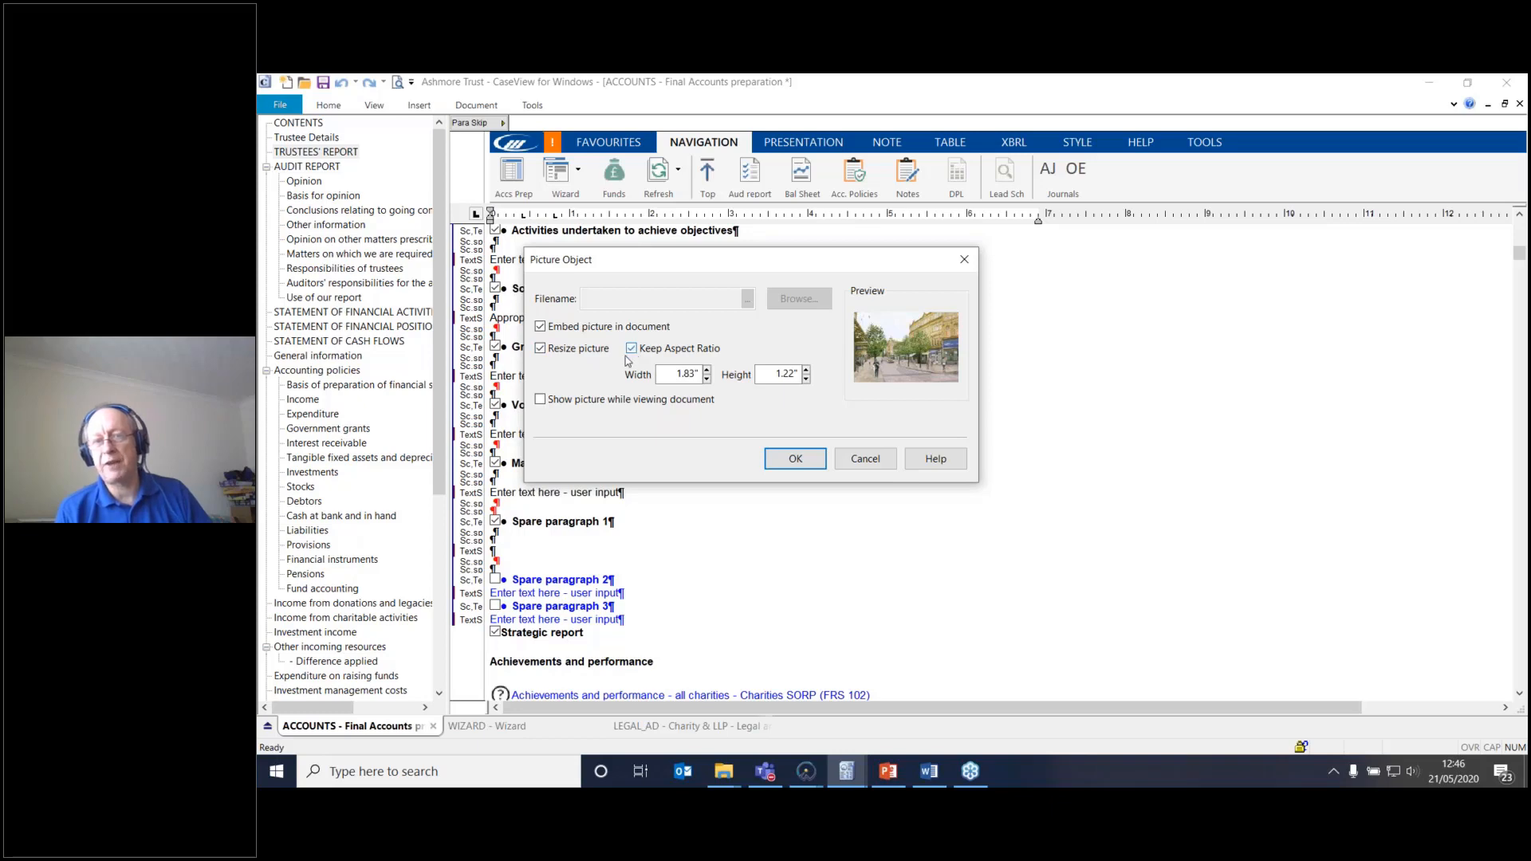
pyautogui.click(707, 379)
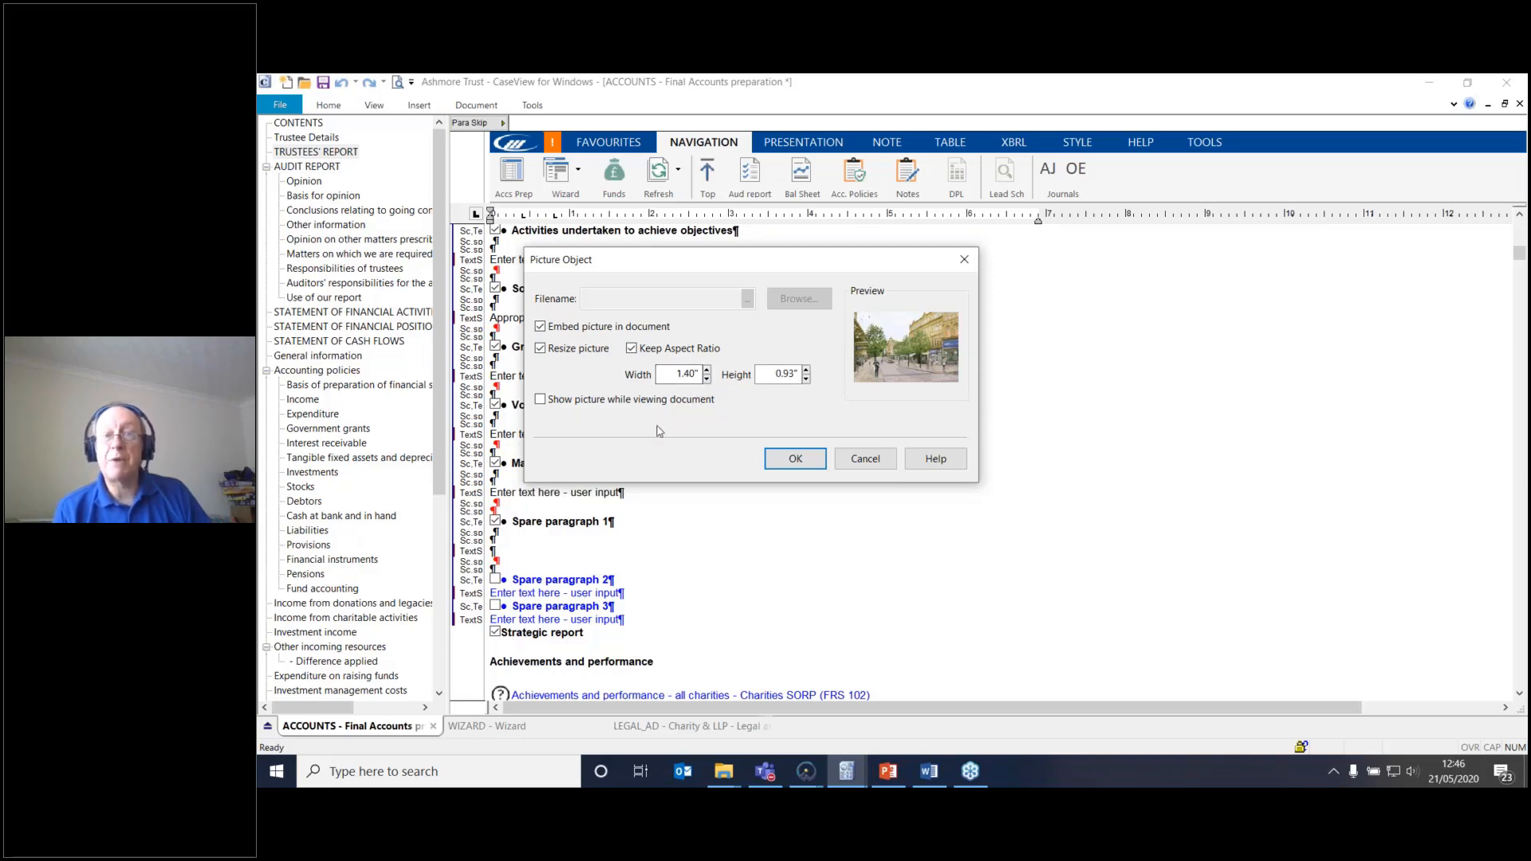
pyautogui.click(649, 402)
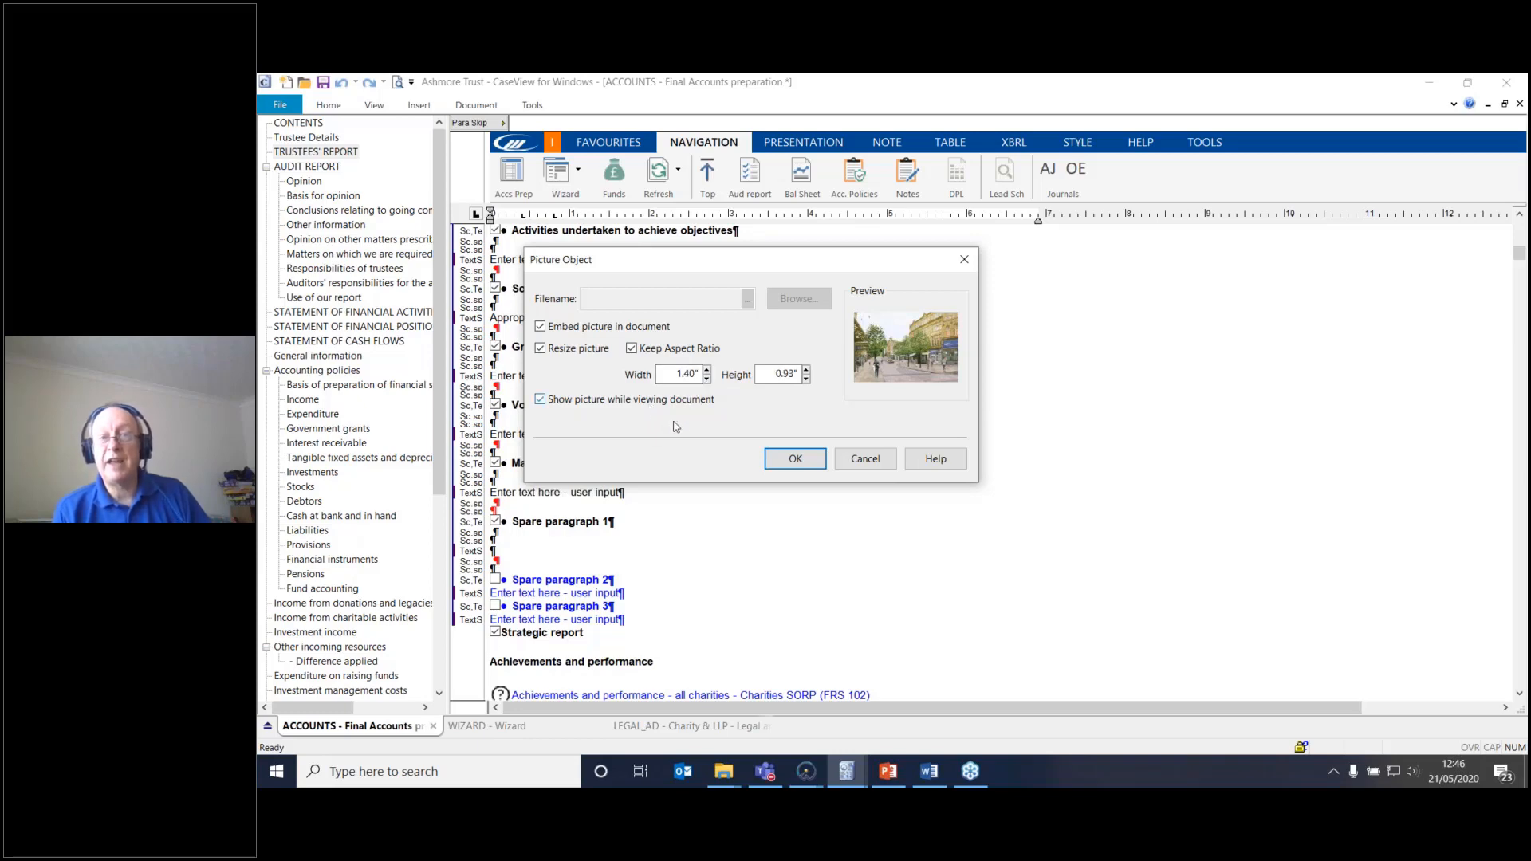
pyautogui.click(801, 461)
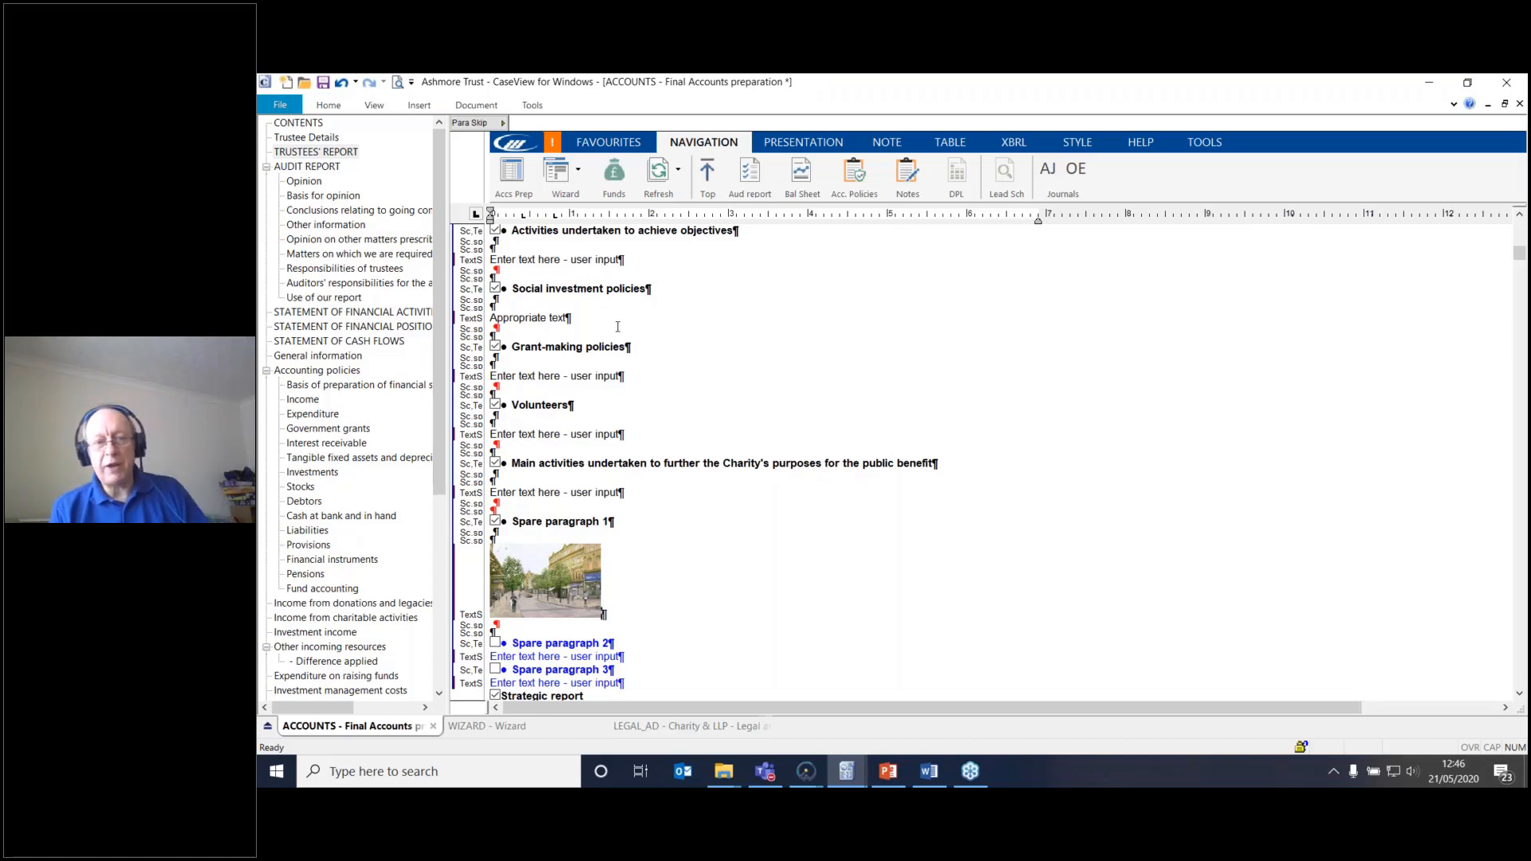
# Step: Include Spare paragraph 2 below the picture in the Objectives and activities section
pyautogui.scroll(-5, 727, 408)
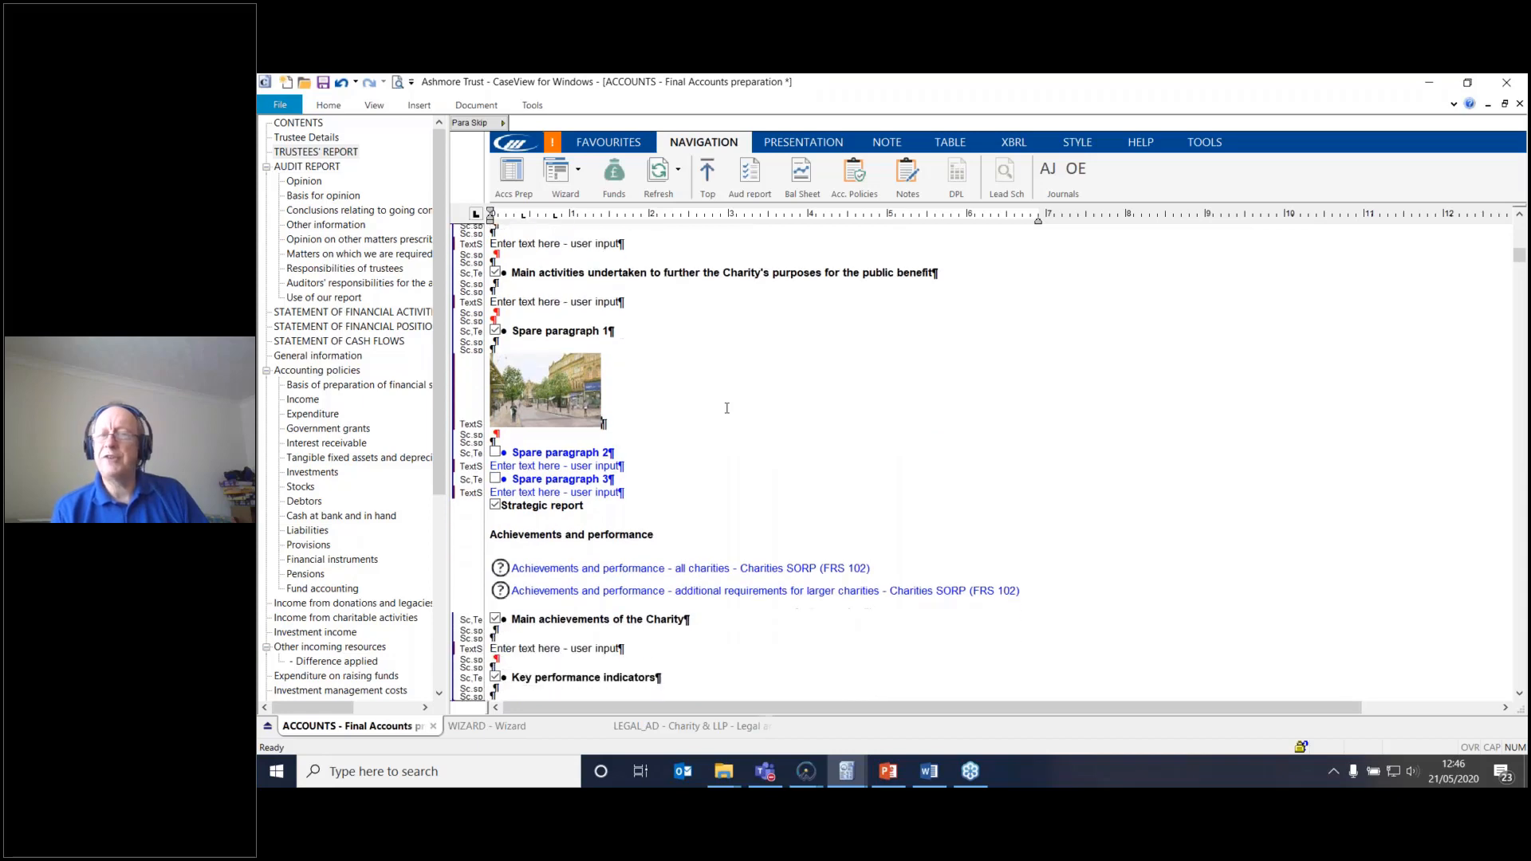
pyautogui.scroll(-1, 638, 453)
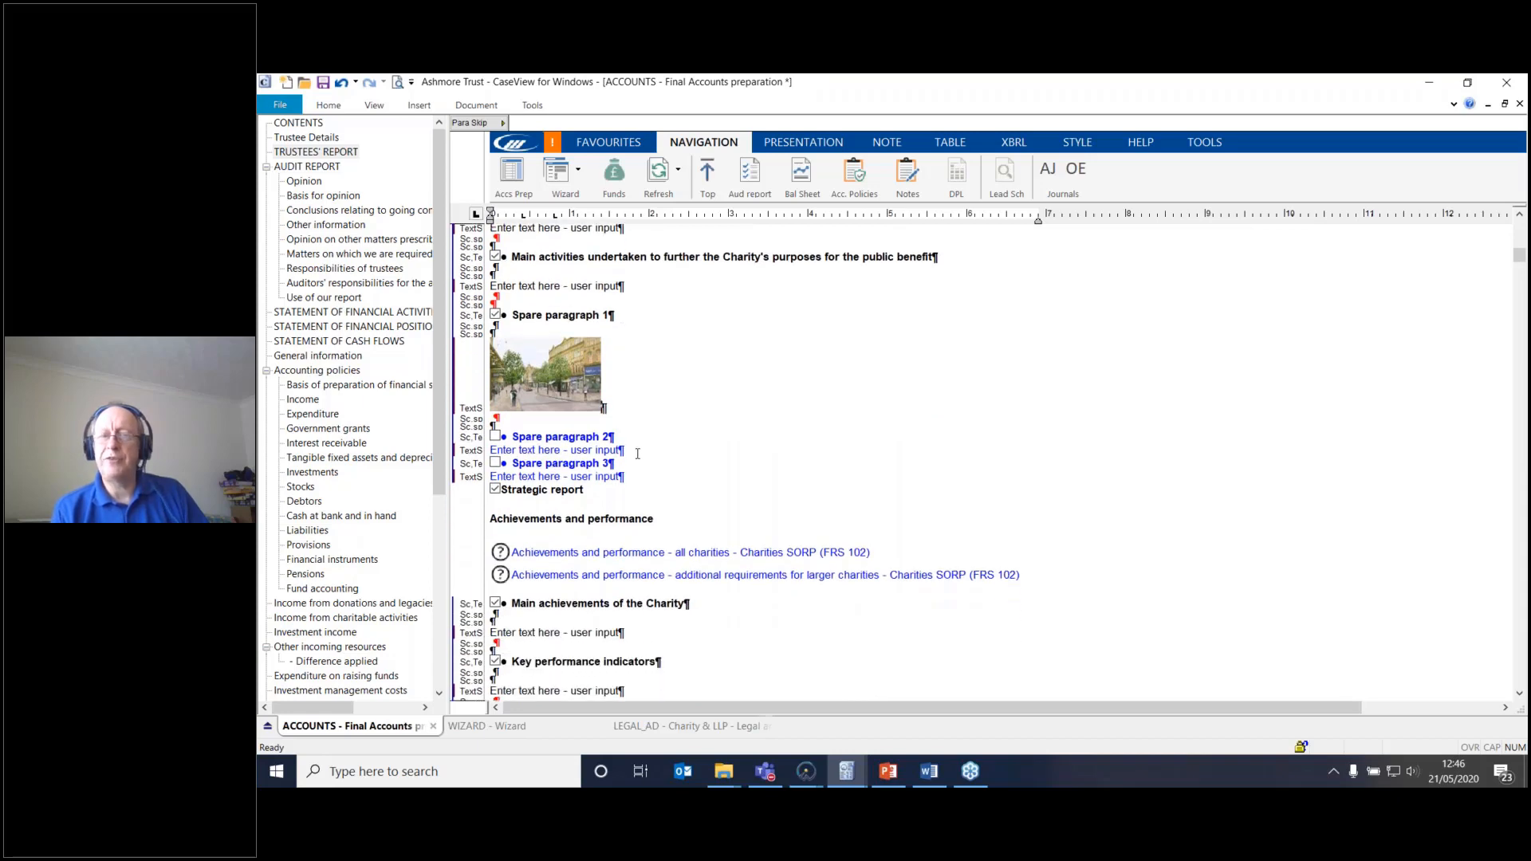
pyautogui.click(495, 437)
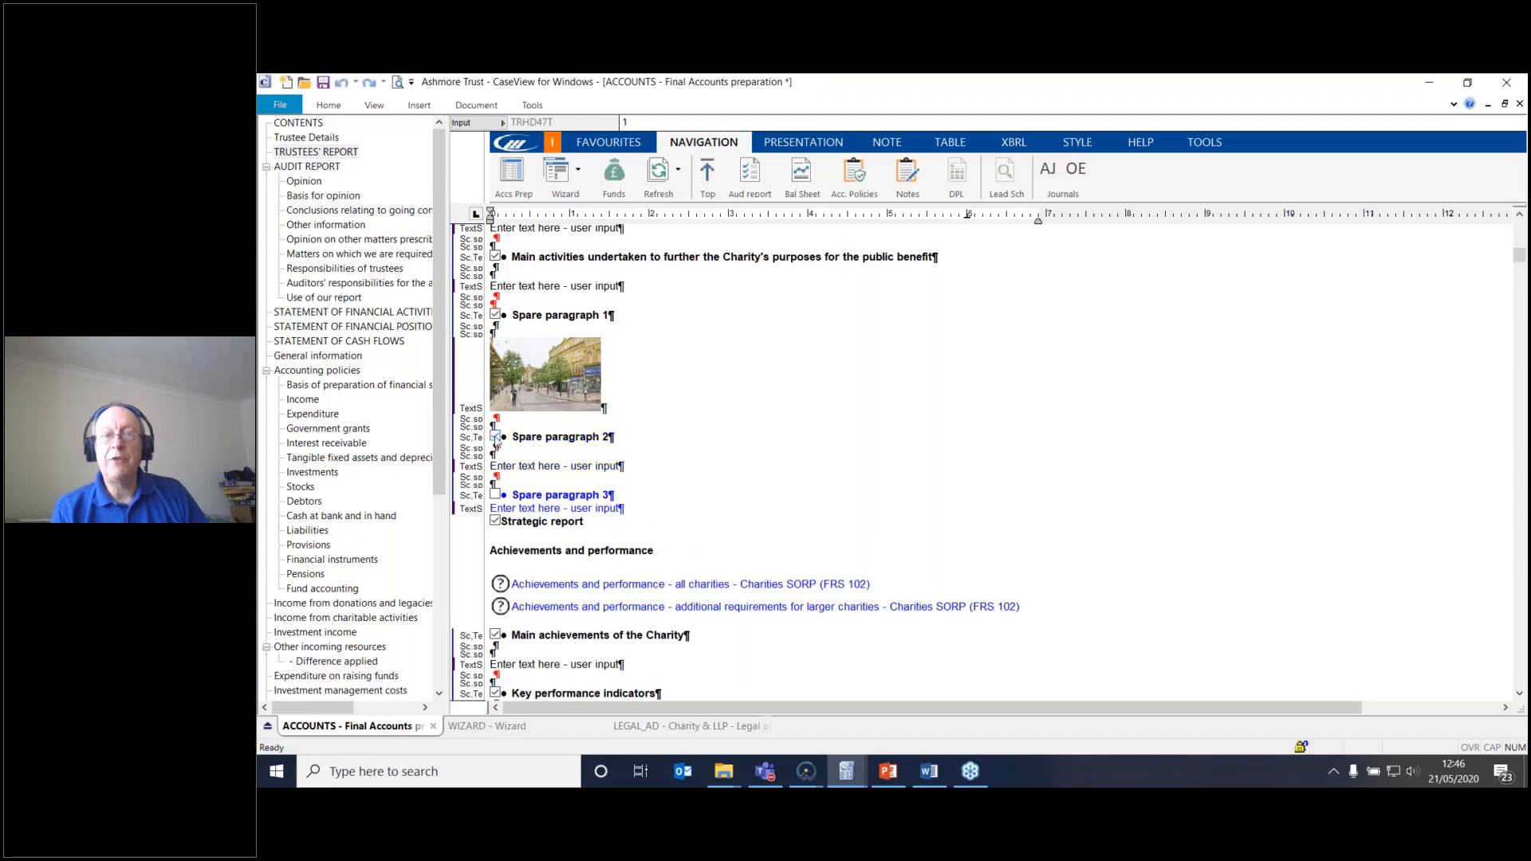
# Step: Delete the placeholder text in the user input area beneath Spare paragraph 2
pyautogui.click(629, 467)
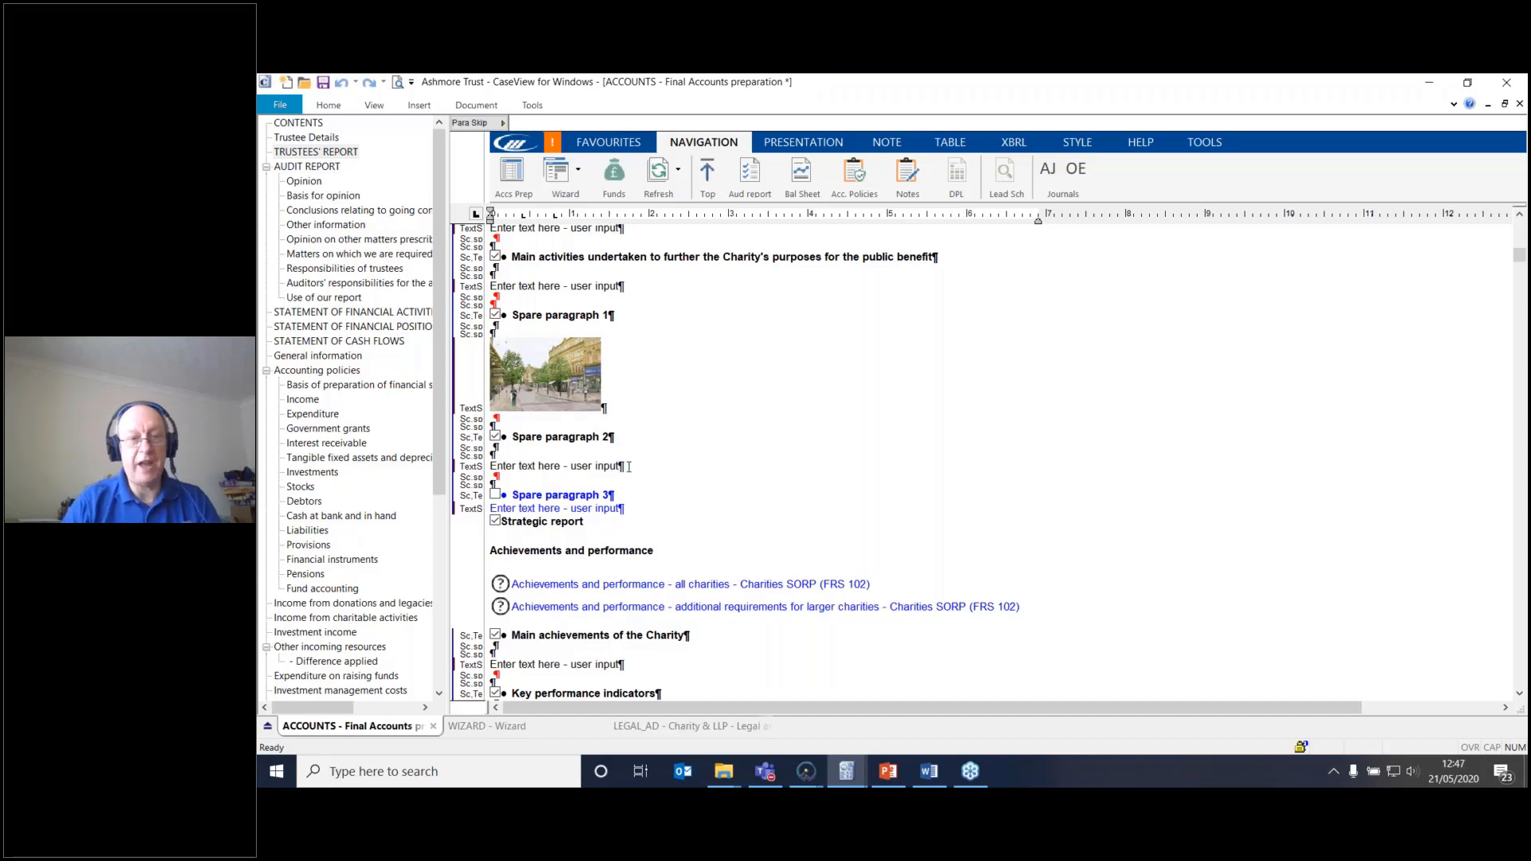
pyautogui.press('BackSpace')
pyautogui.press('BackSpace')
pyautogui.press('BackSpace')
pyautogui.press('BackSpace')
pyautogui.press('BackSpace')
pyautogui.press('BackSpace')
pyautogui.press('BackSpace')
pyautogui.press('BackSpace')
pyautogui.press('BackSpace')
pyautogui.press('BackSpace')
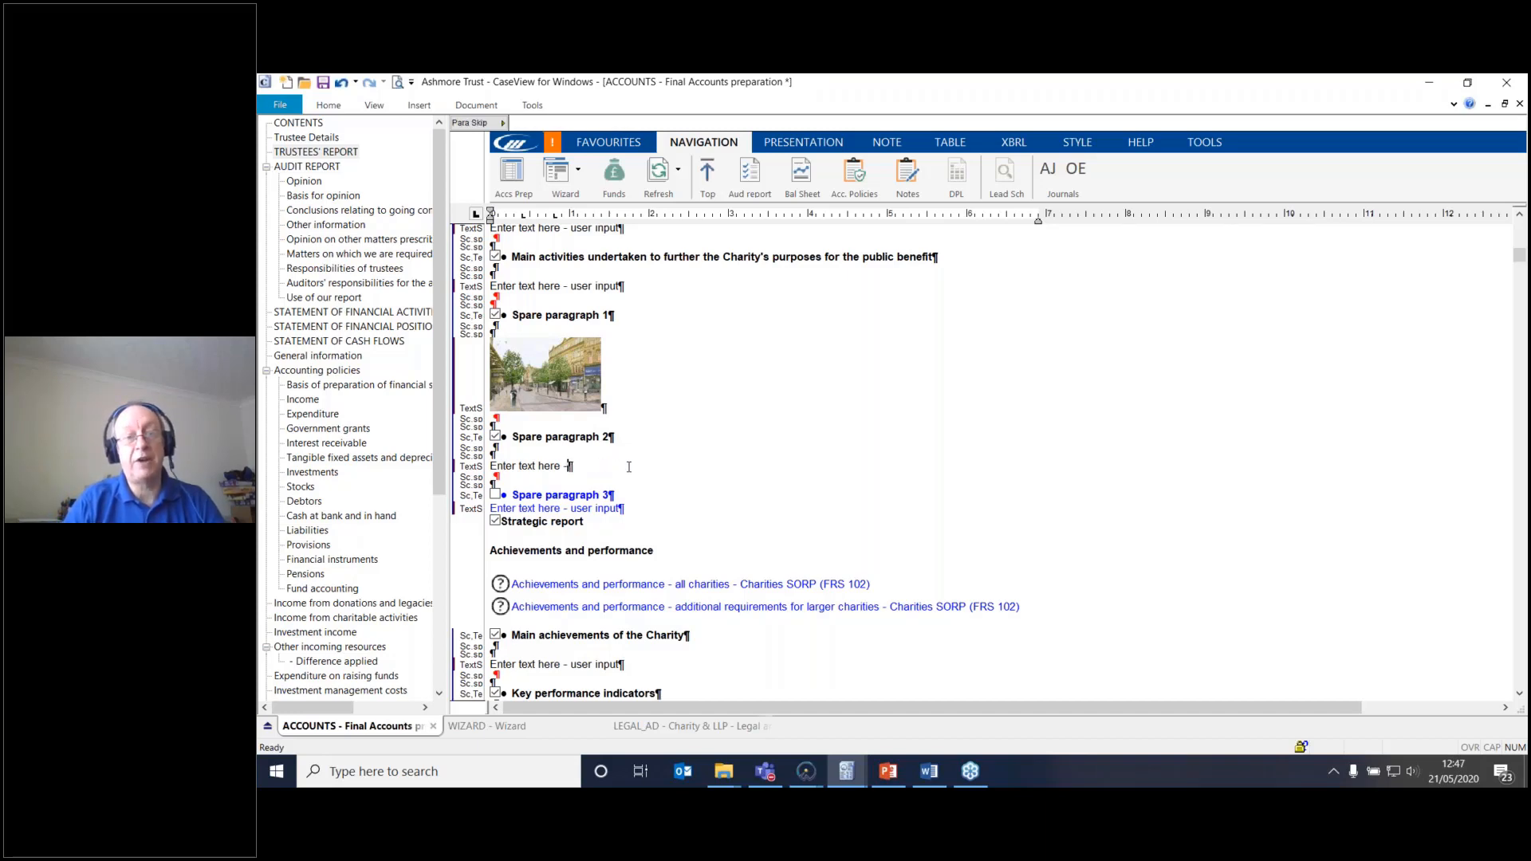
pyautogui.press('BackSpace')
pyautogui.press('BackSpace')
pyautogui.press('BackSpace')
pyautogui.press('BackSpace')
pyautogui.press('BackSpace')
pyautogui.press('BackSpace')
pyautogui.press('BackSpace')
pyautogui.press('BackSpace')
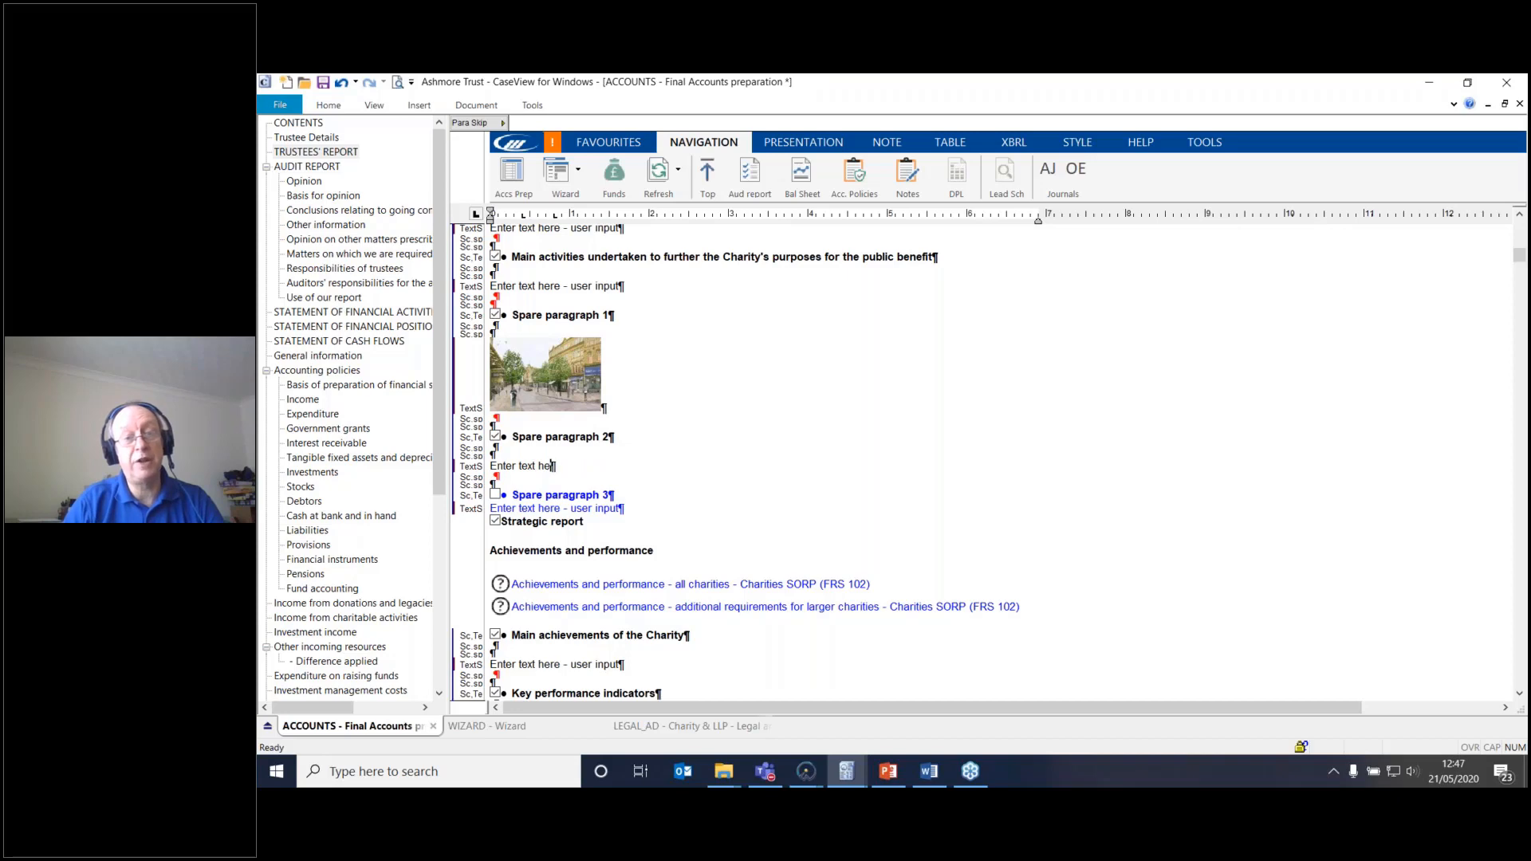
pyautogui.press('BackSpace')
pyautogui.press('BackSpace')
pyautogui.press('BackSpace')
pyautogui.press('BackSpace')
pyautogui.press('BackSpace')
pyautogui.press('BackSpace')
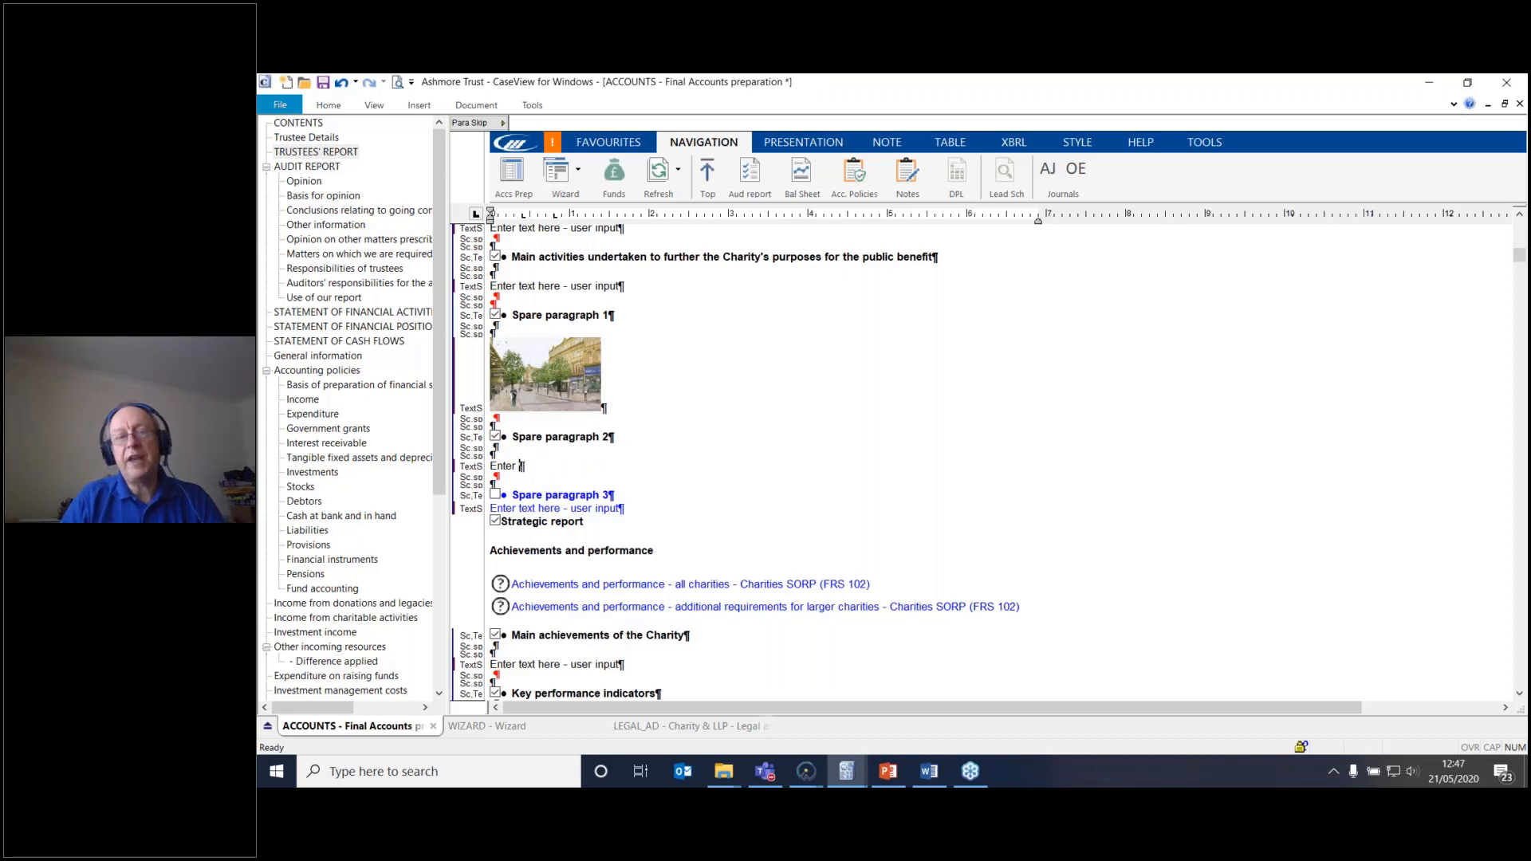
pyautogui.press('BackSpace')
pyautogui.press('BackSpace')
pyautogui.press('BackSpace')
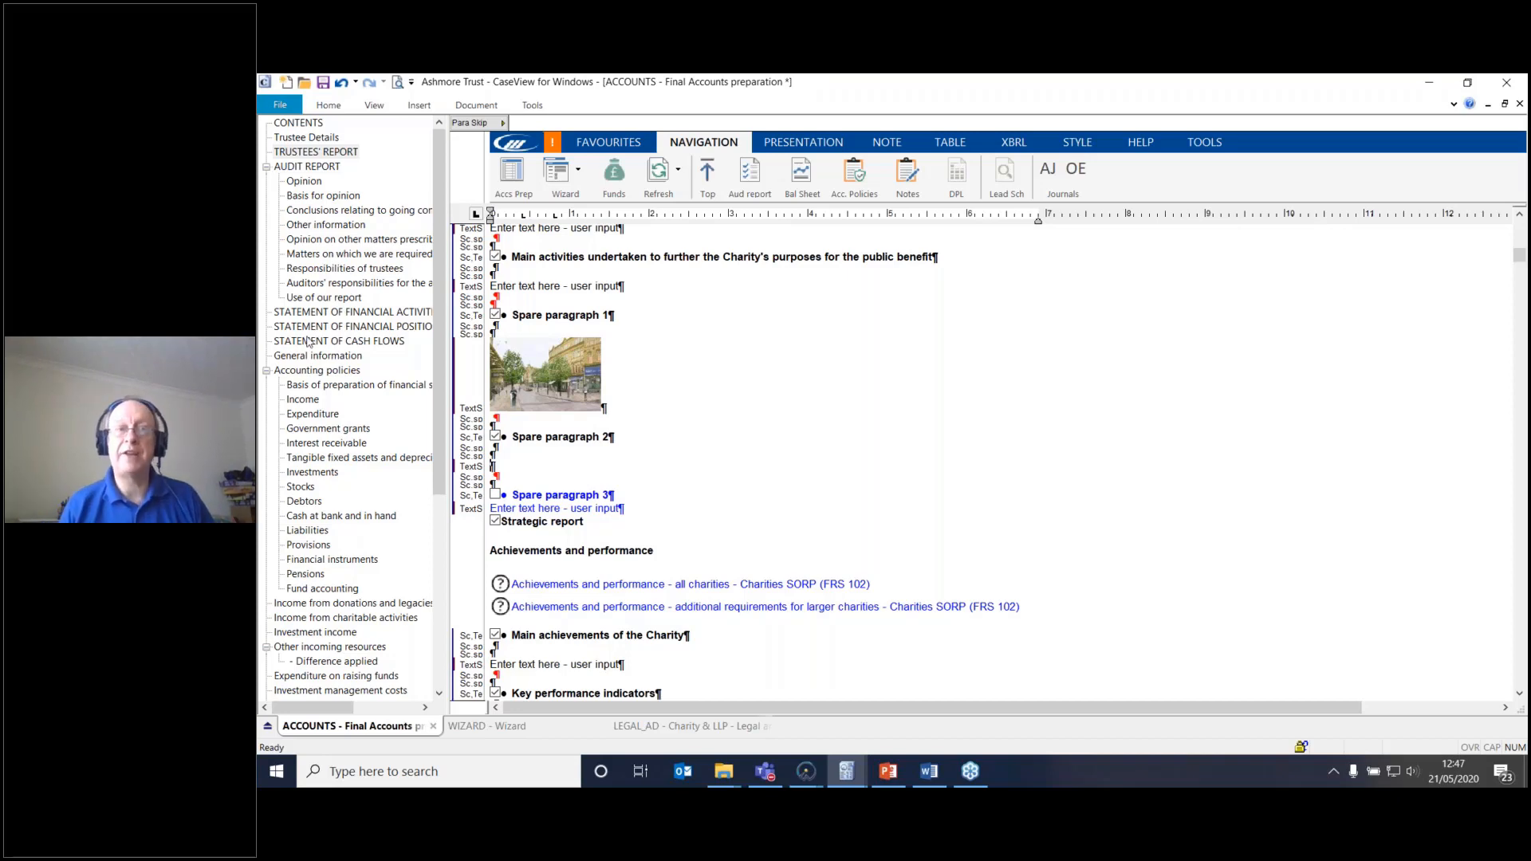
# Step: Insert the Desktop Word document "Example image" as an unlinked object from file in Spare paragraph 2's empty text area
pyautogui.click(413, 106)
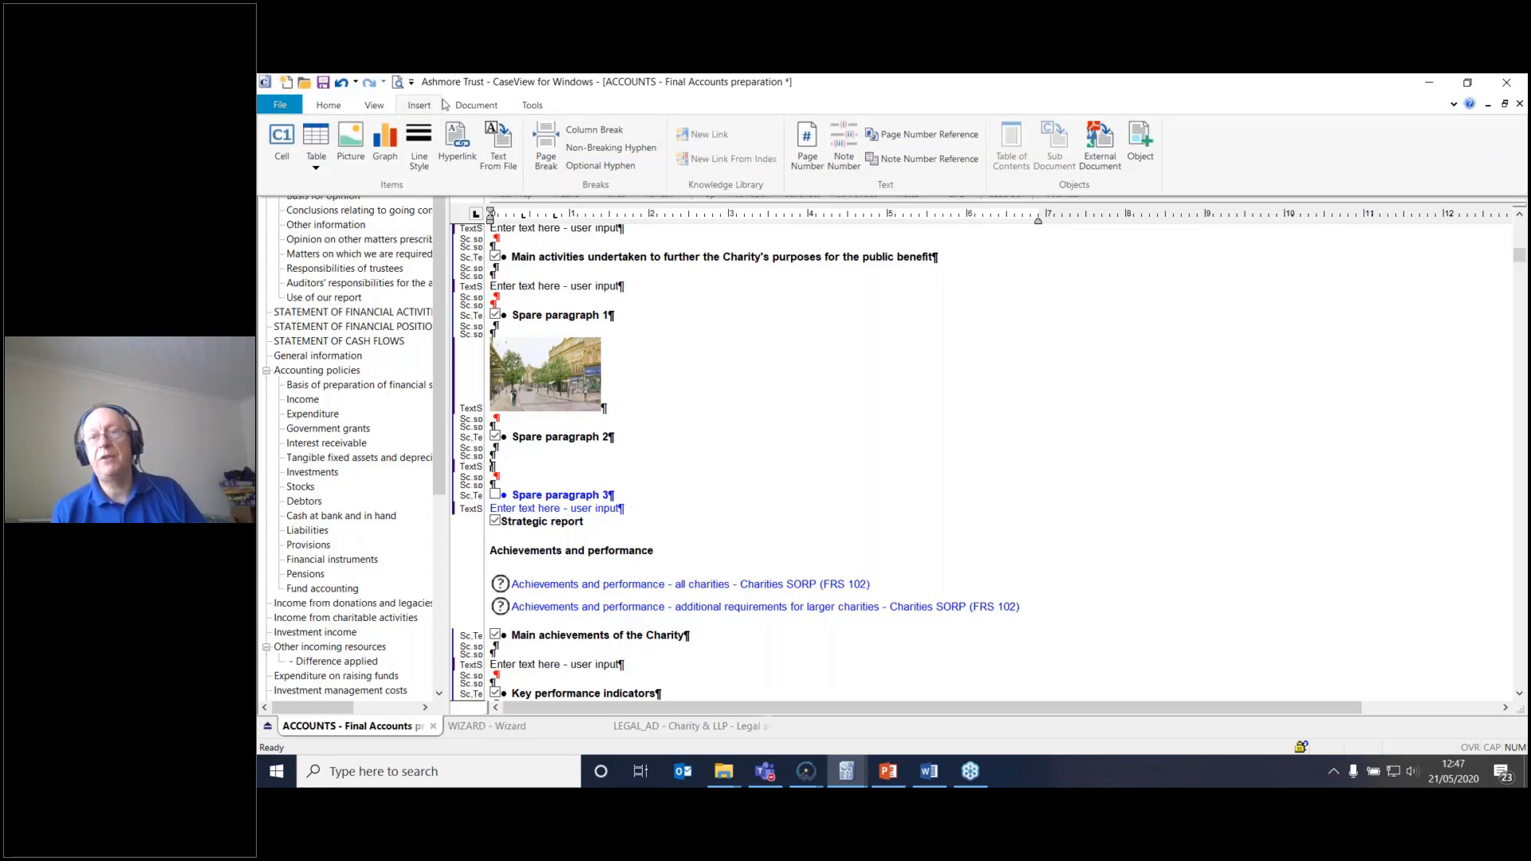
pyautogui.click(1147, 140)
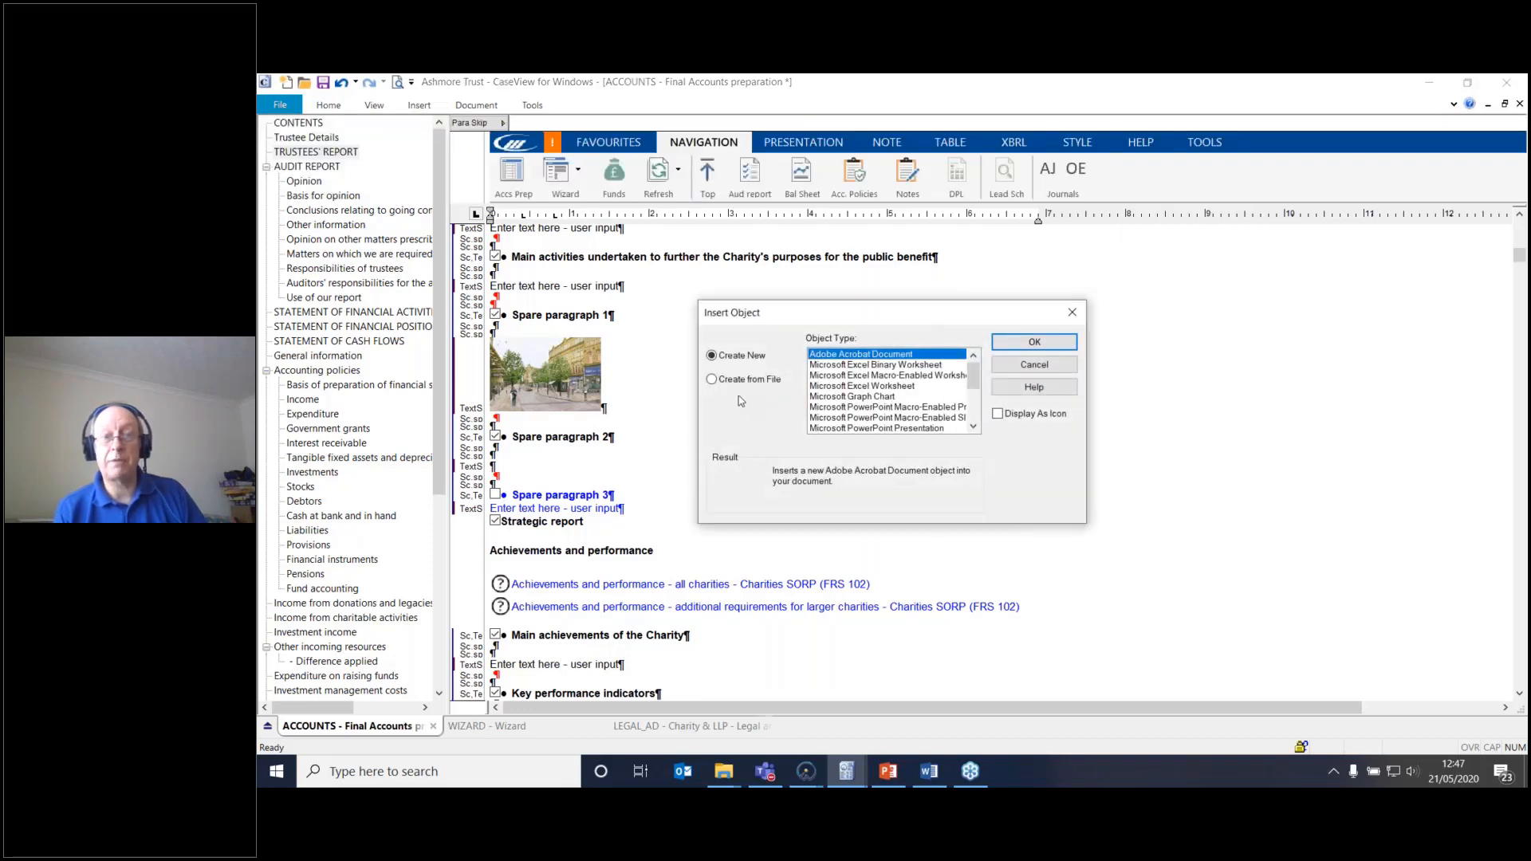
pyautogui.click(712, 380)
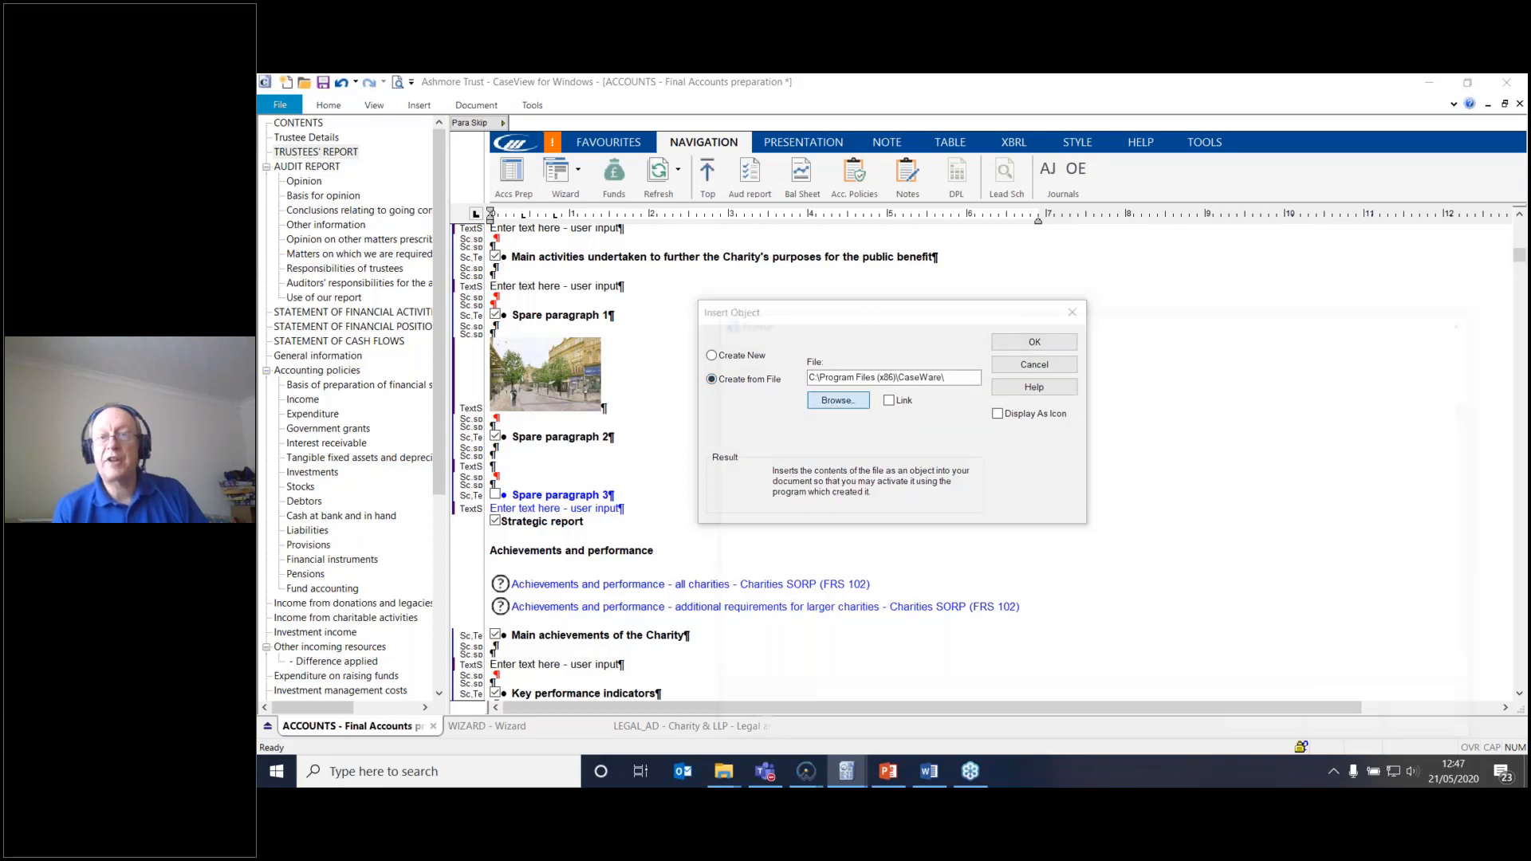
pyautogui.click(835, 401)
pyautogui.click(802, 448)
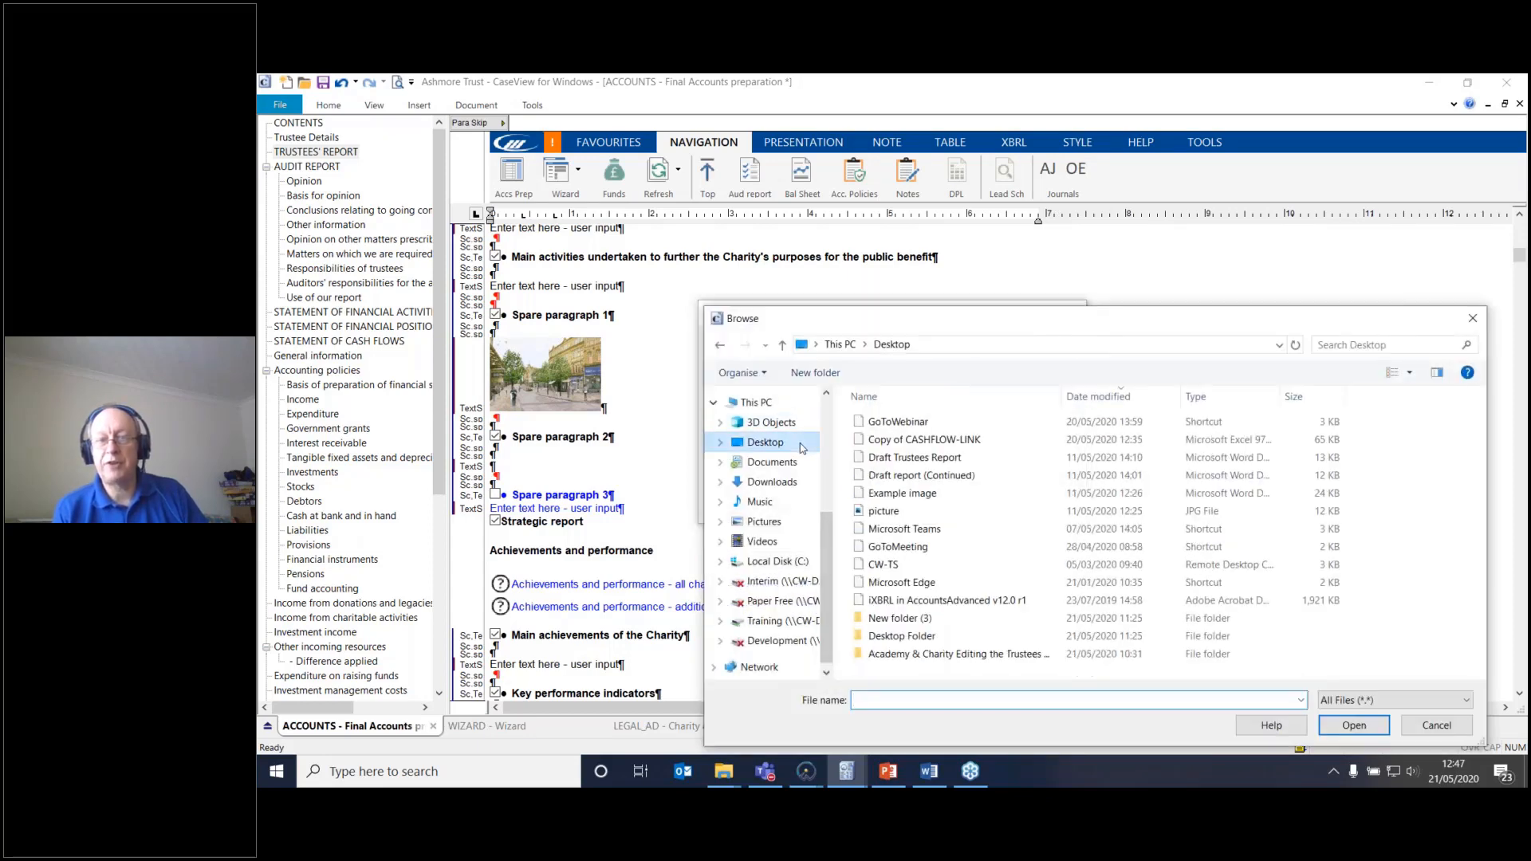
pyautogui.click(901, 493)
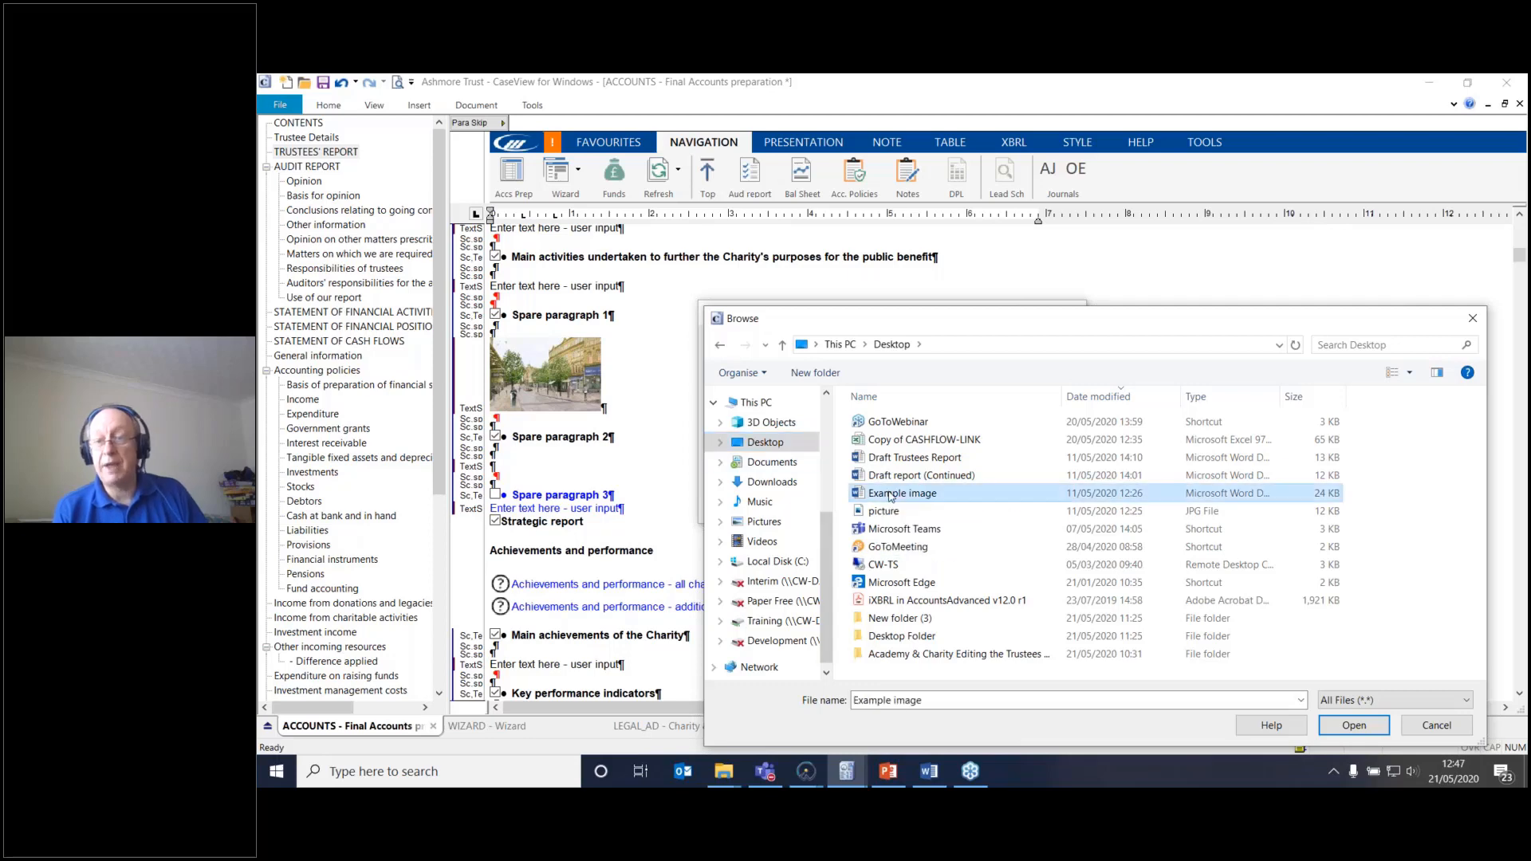
pyautogui.click(1349, 727)
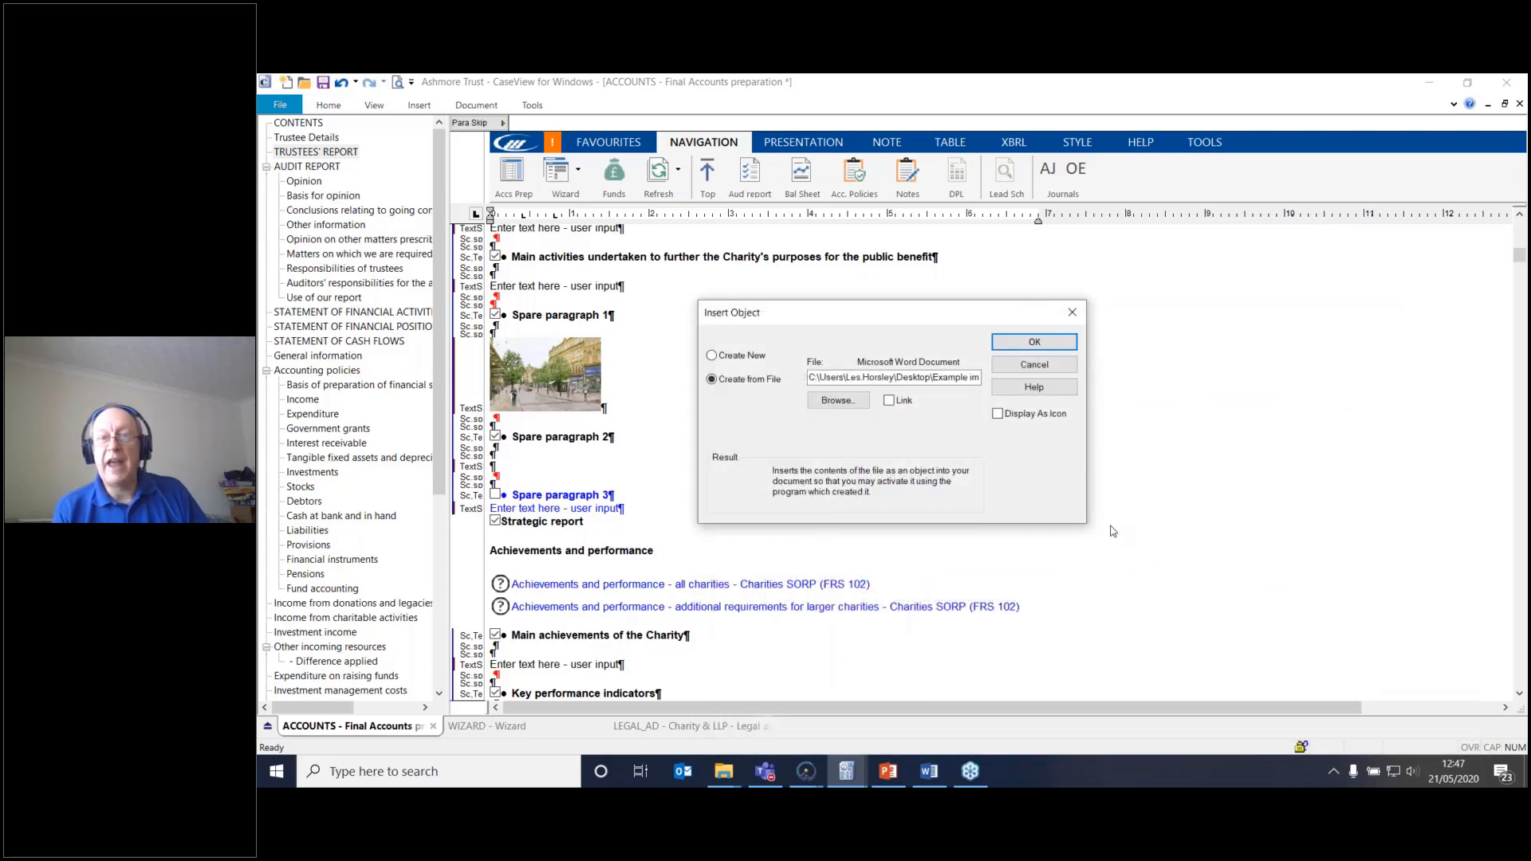
pyautogui.click(1034, 341)
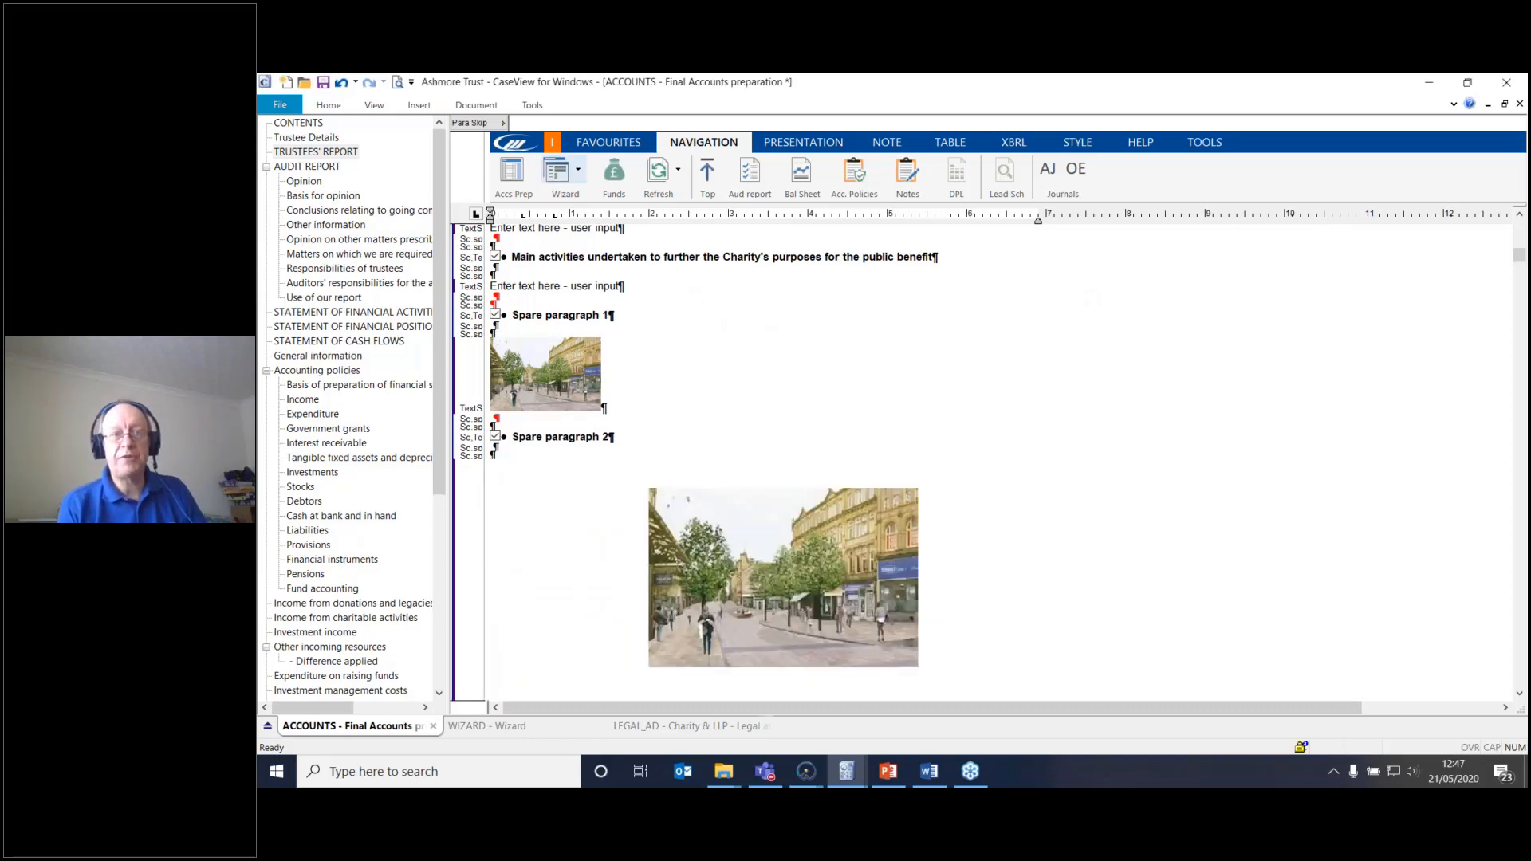
# Step: Turn off document editing and check the inserted Word object with its caption under Spare paragraph 2
pyautogui.click(377, 107)
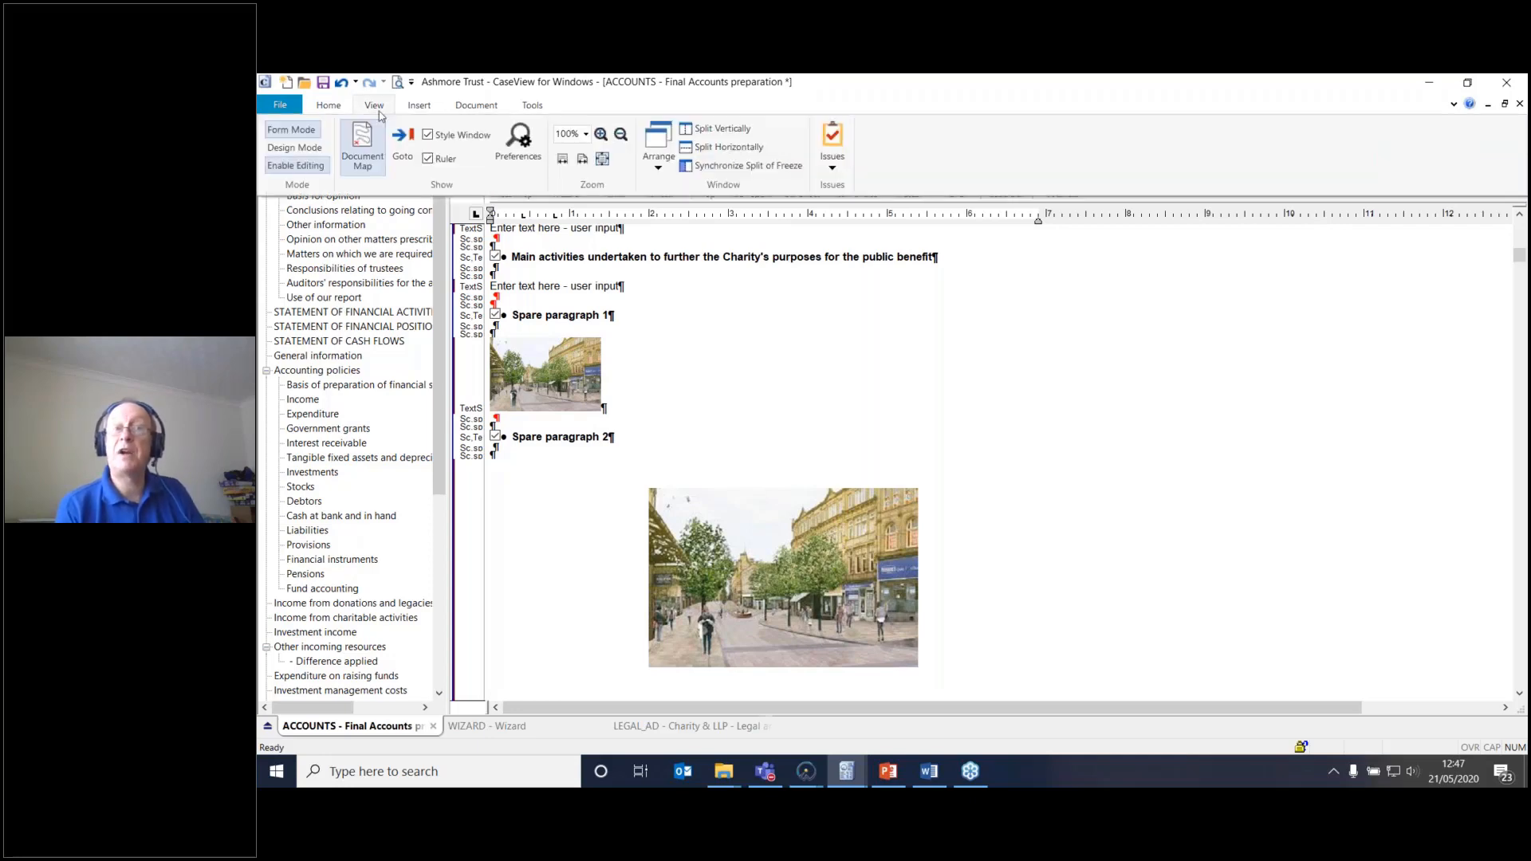
pyautogui.click(296, 166)
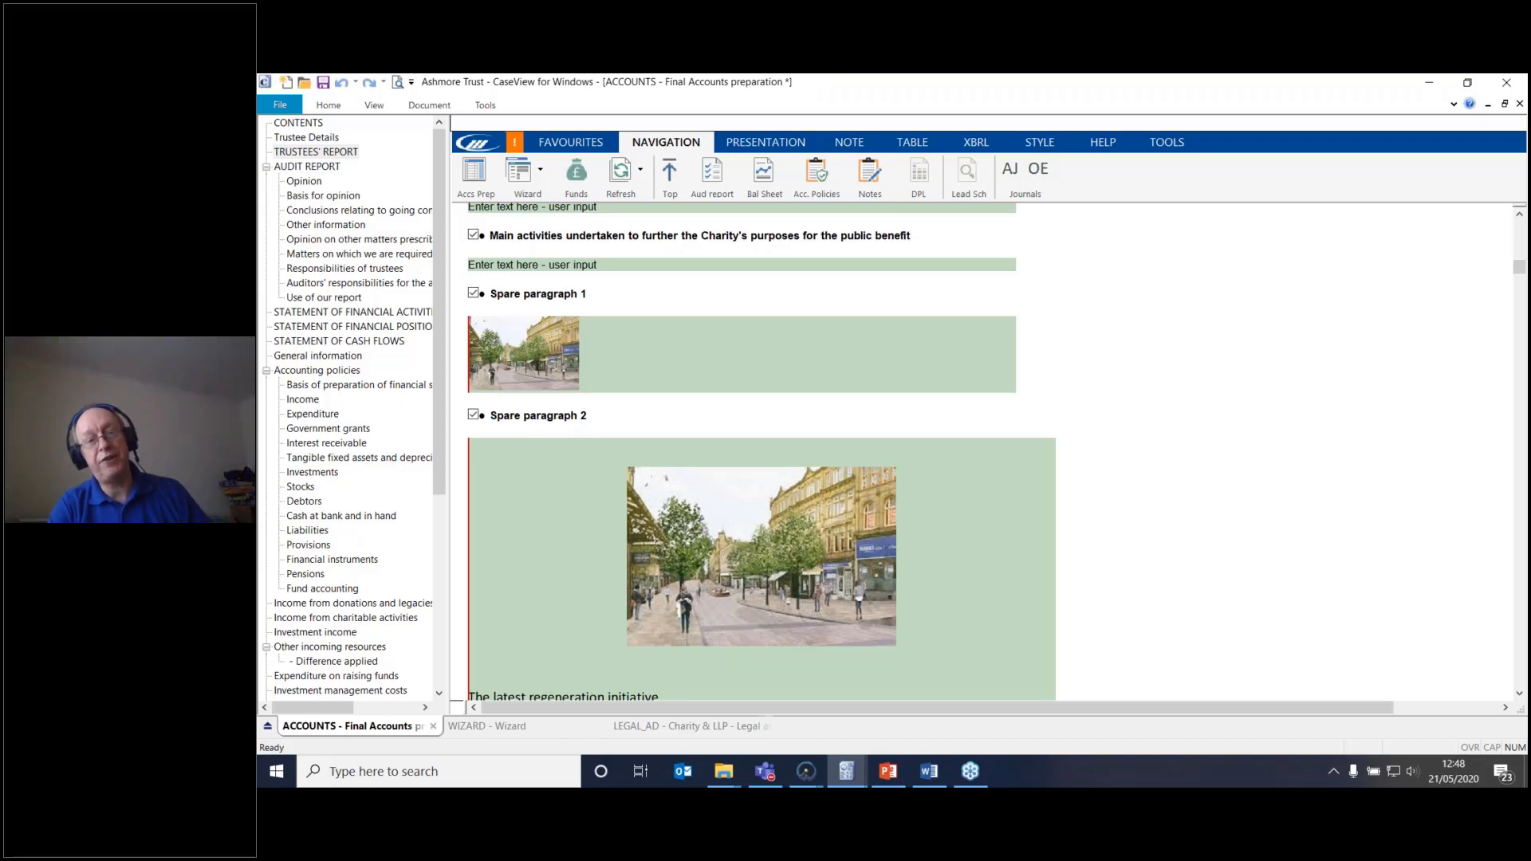
pyautogui.scroll(-3, 714, 324)
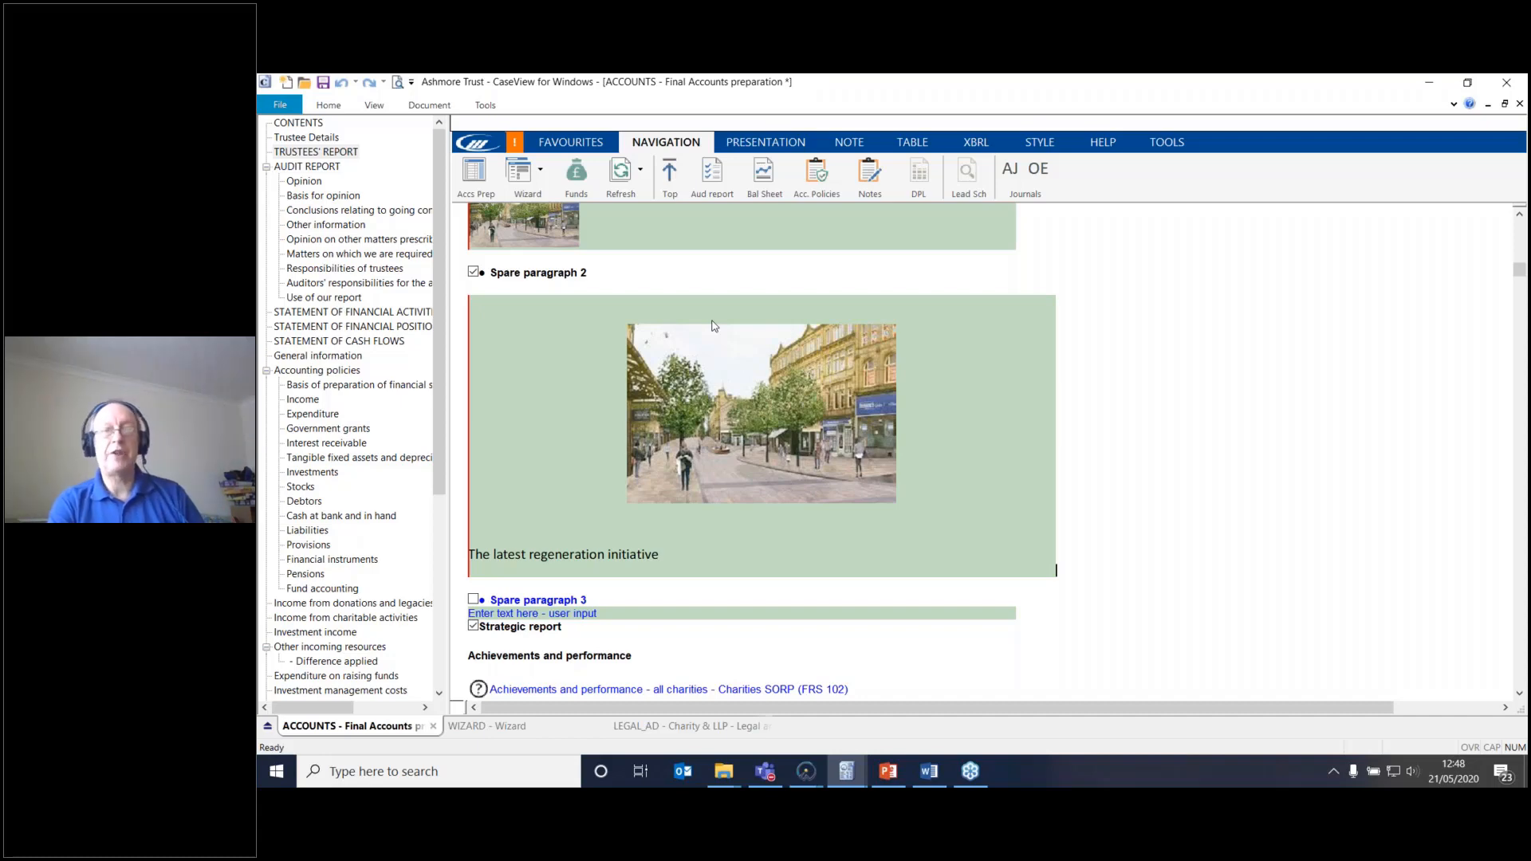
# Step: Review the manual sort order of the Trustees' report sections, accept it as it is, and return to the accounts
pyautogui.click(757, 145)
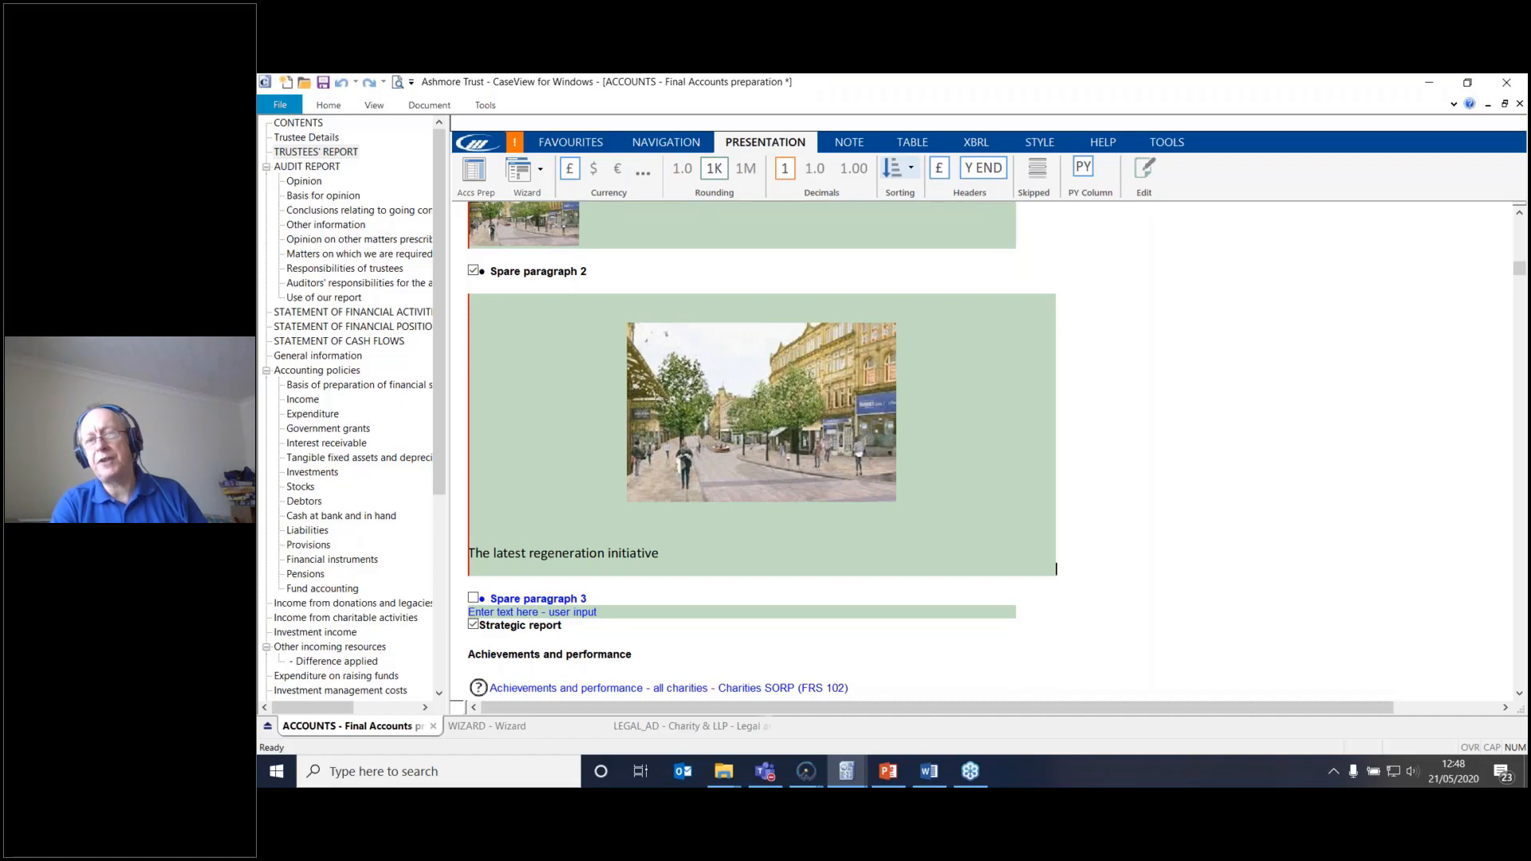
pyautogui.click(905, 168)
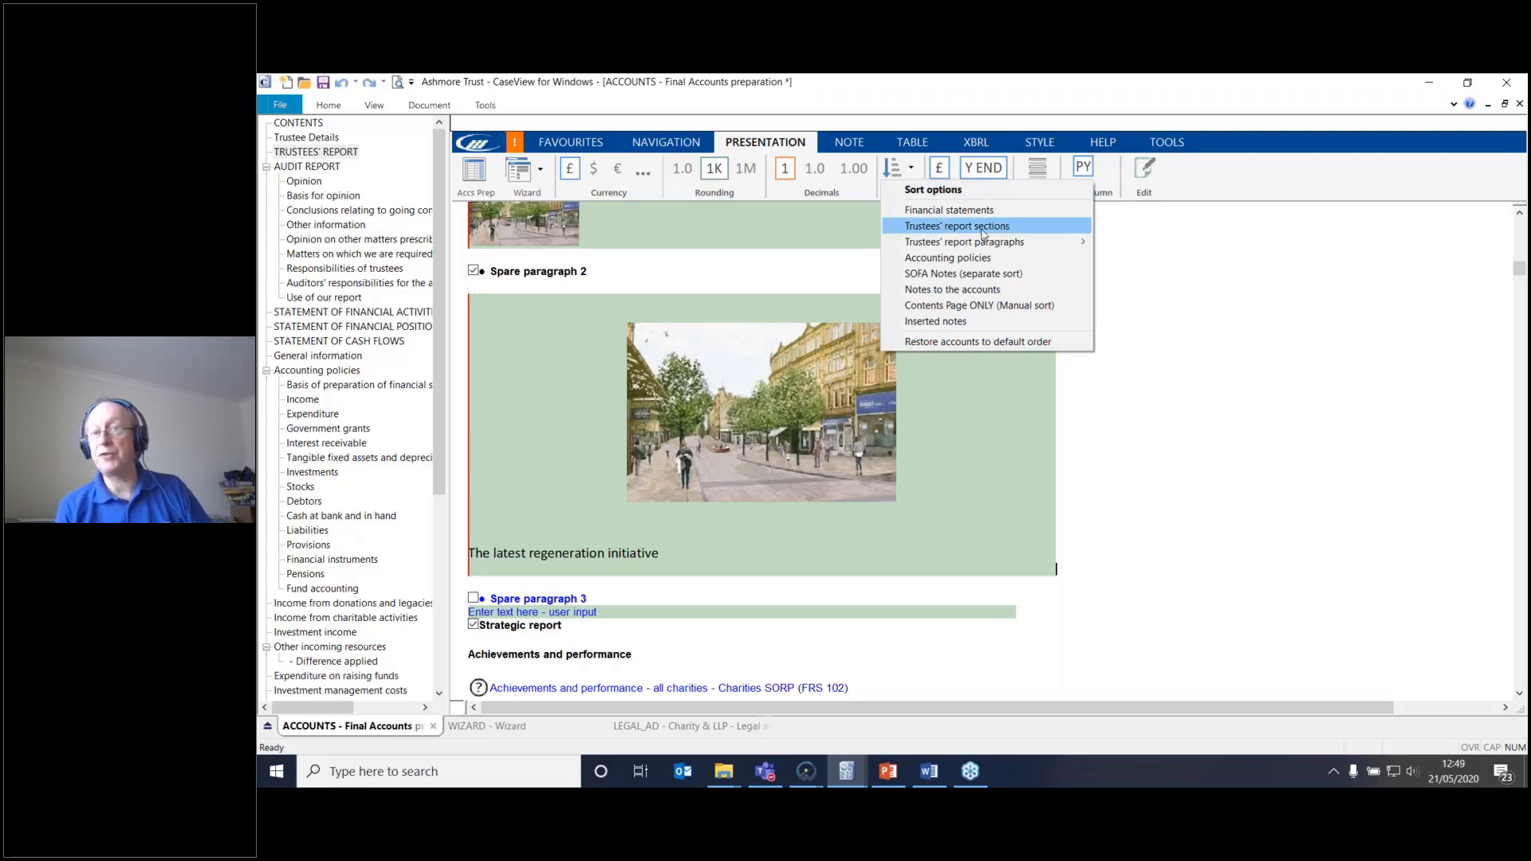
pyautogui.click(984, 228)
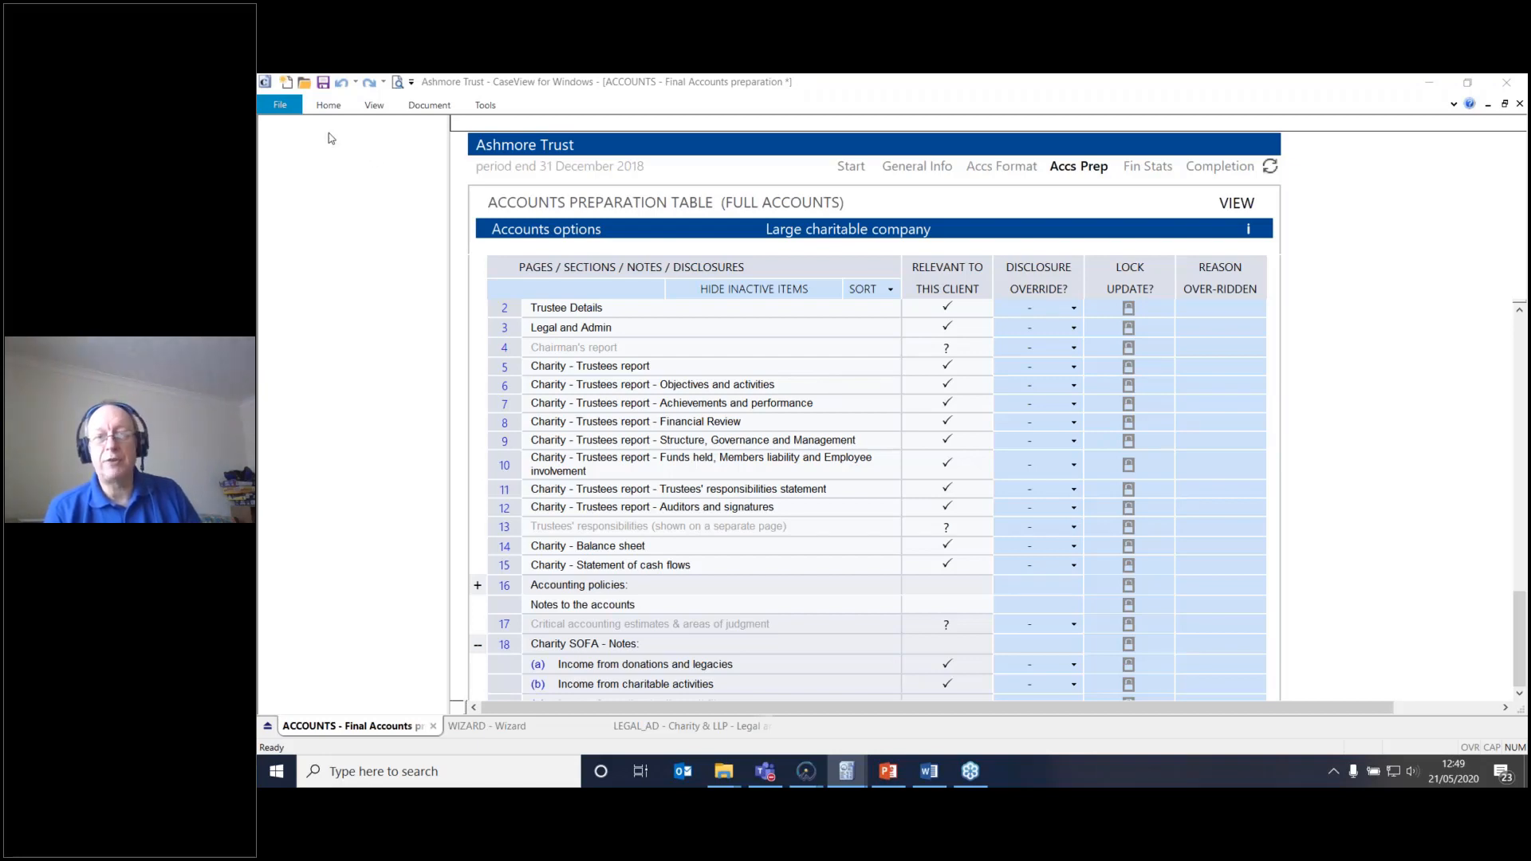
pyautogui.moveTo(60, 395); pyautogui.dragTo(762, 311)
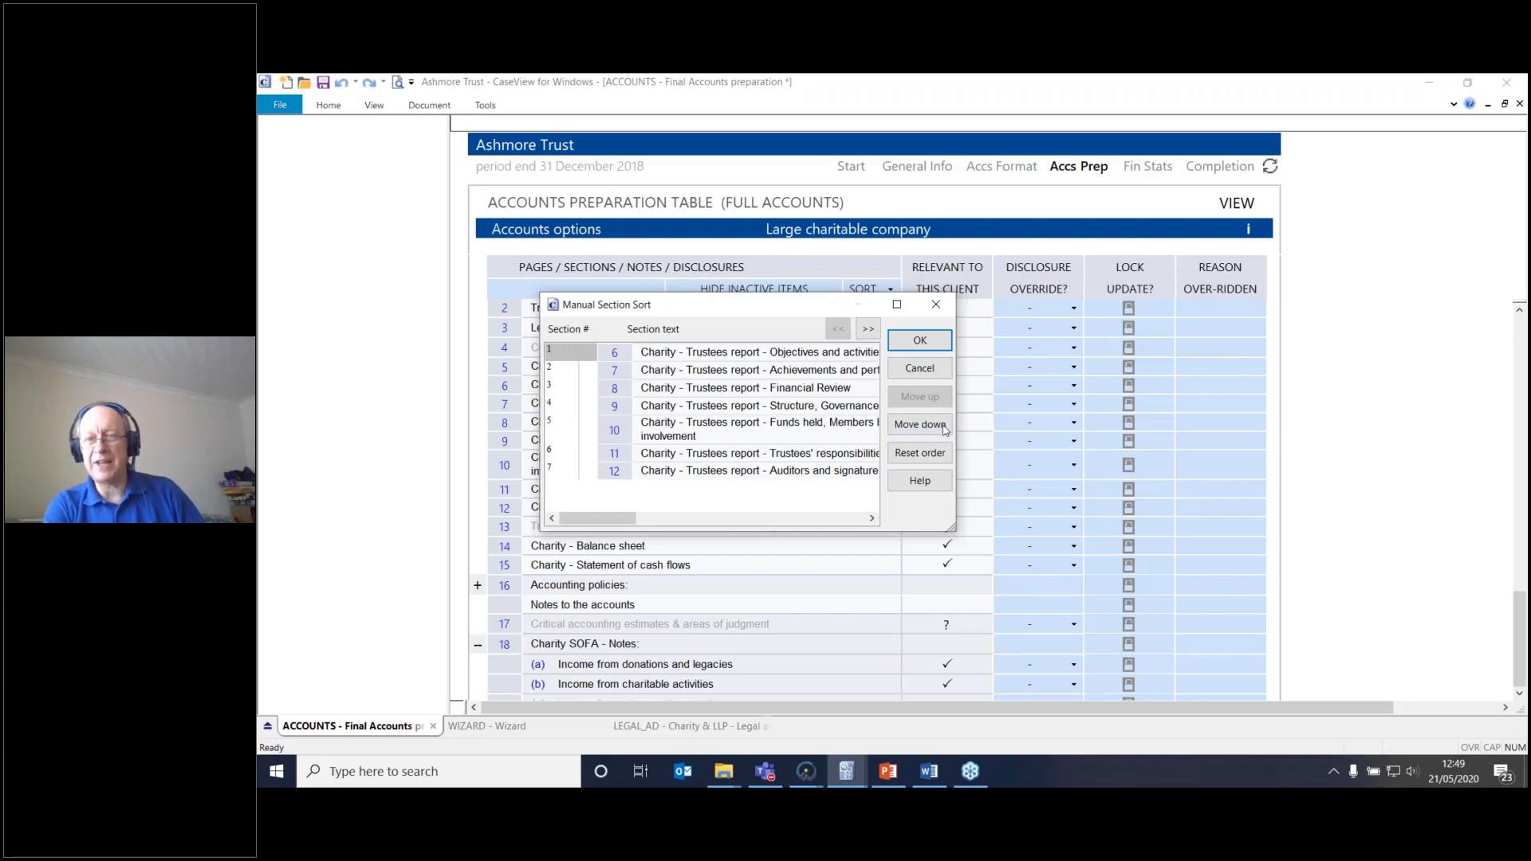
pyautogui.click(920, 340)
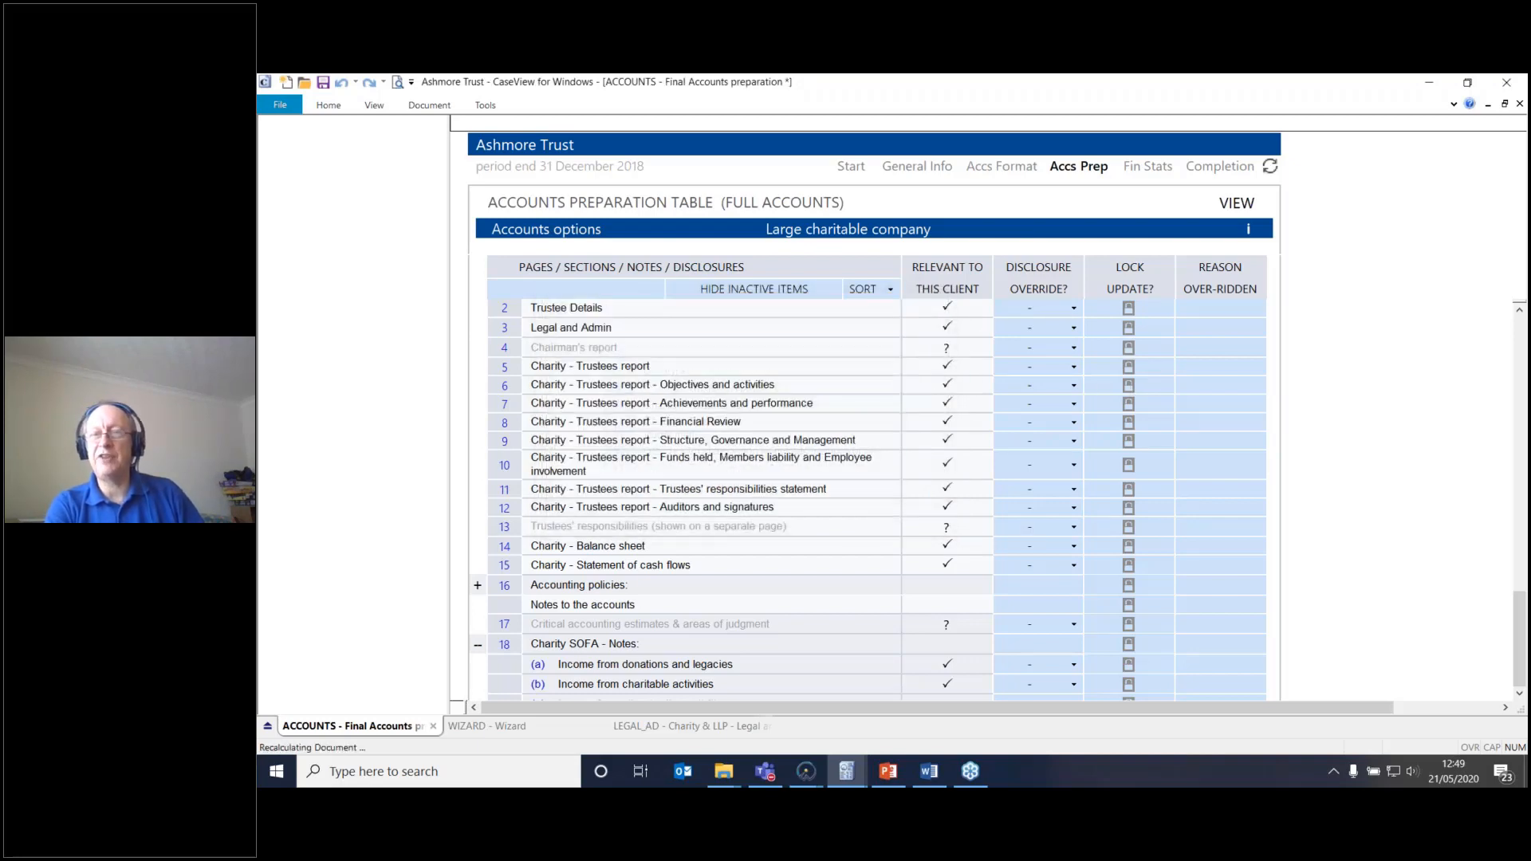
pyautogui.click(1233, 204)
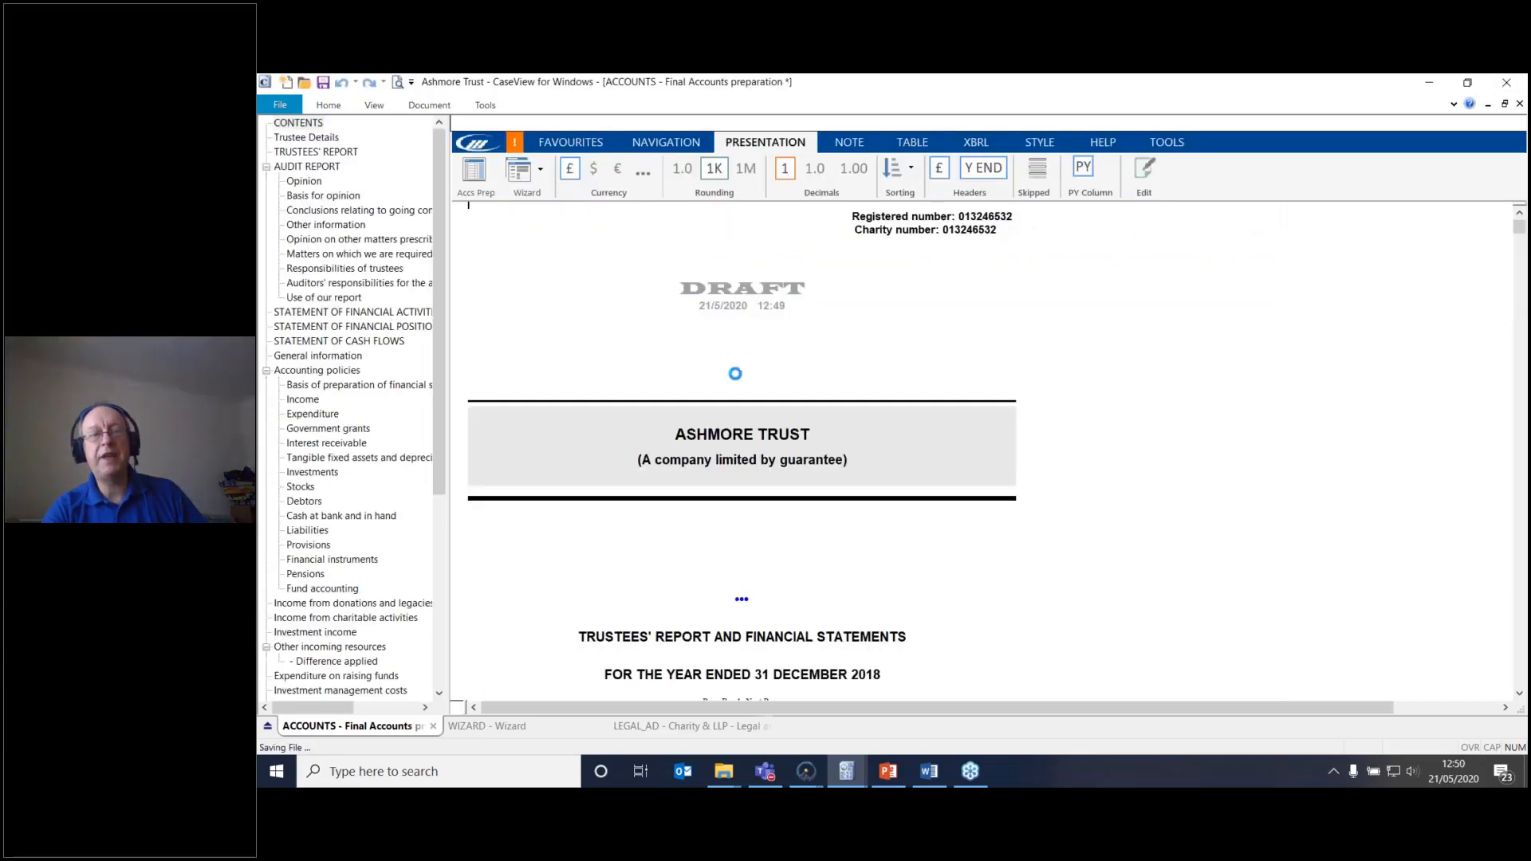
# Step: Review the manual sort order of the Objectives and activities paragraphs in the Trustees' Report and accept it as it is
pyautogui.click(316, 155)
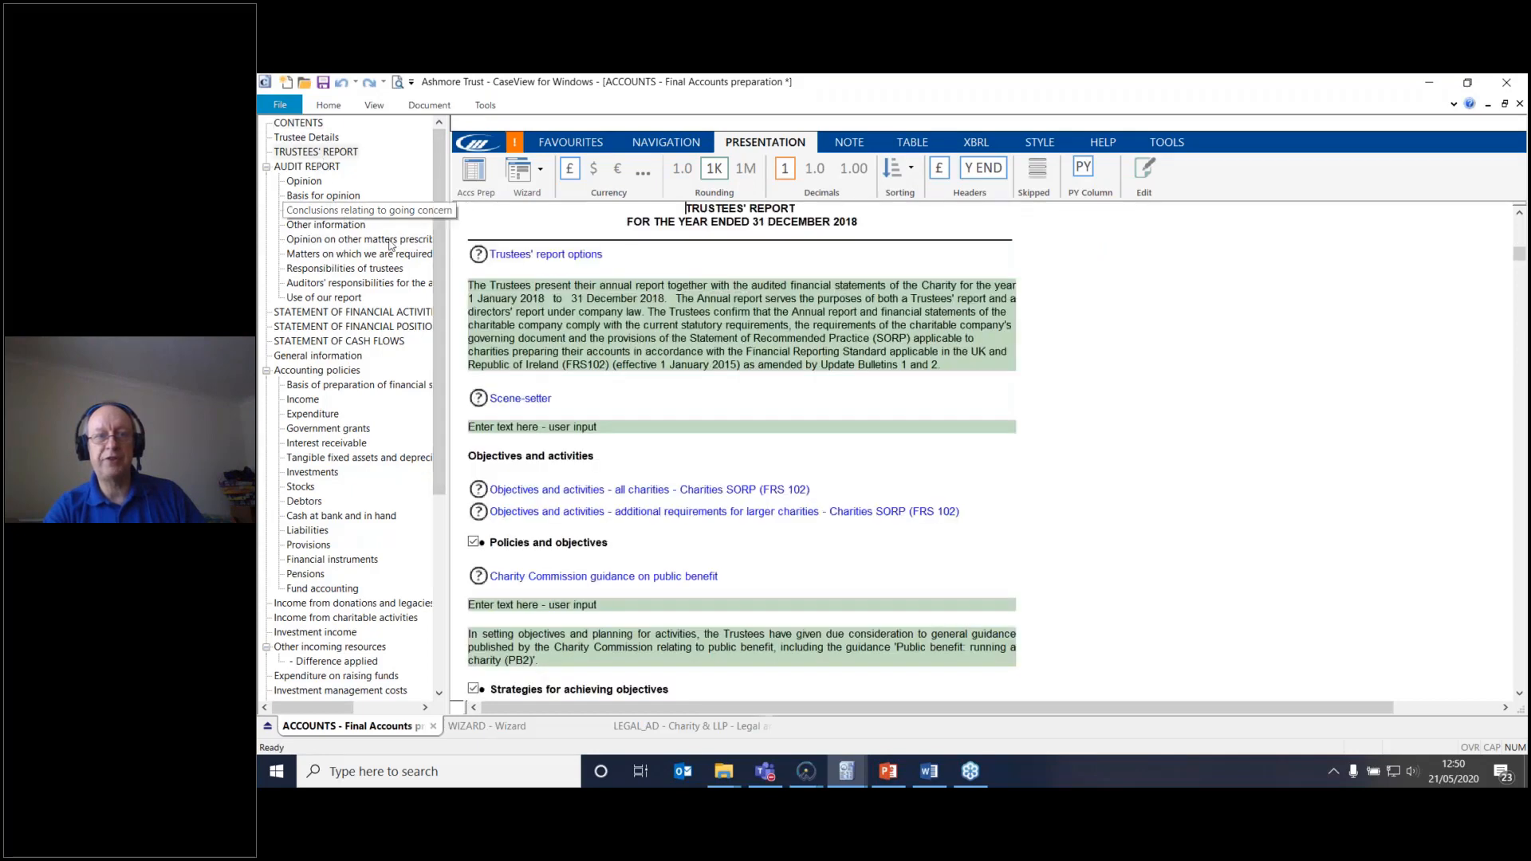
pyautogui.click(549, 549)
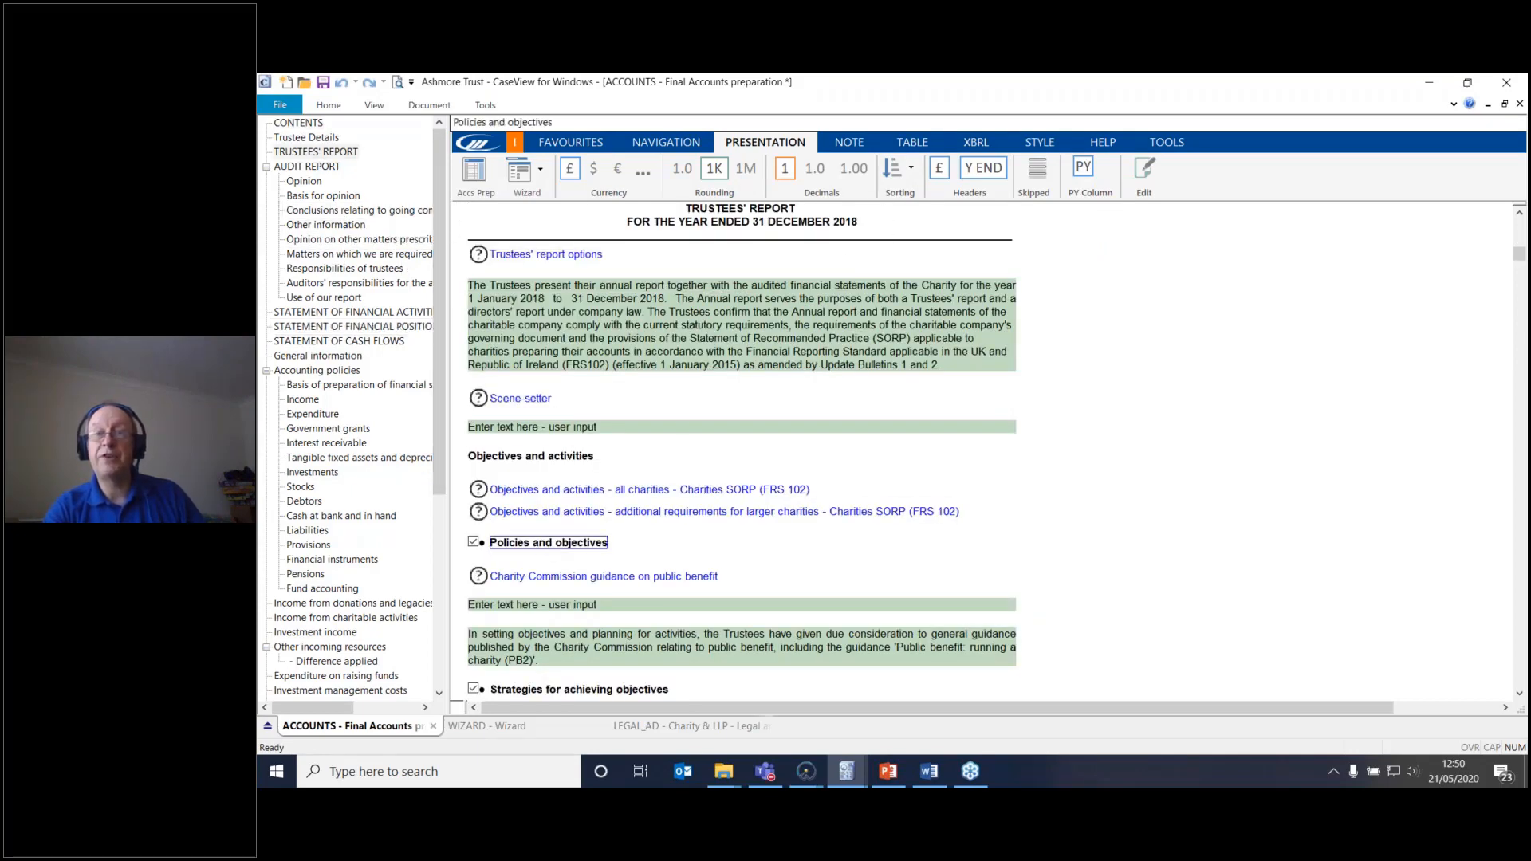
pyautogui.click(911, 168)
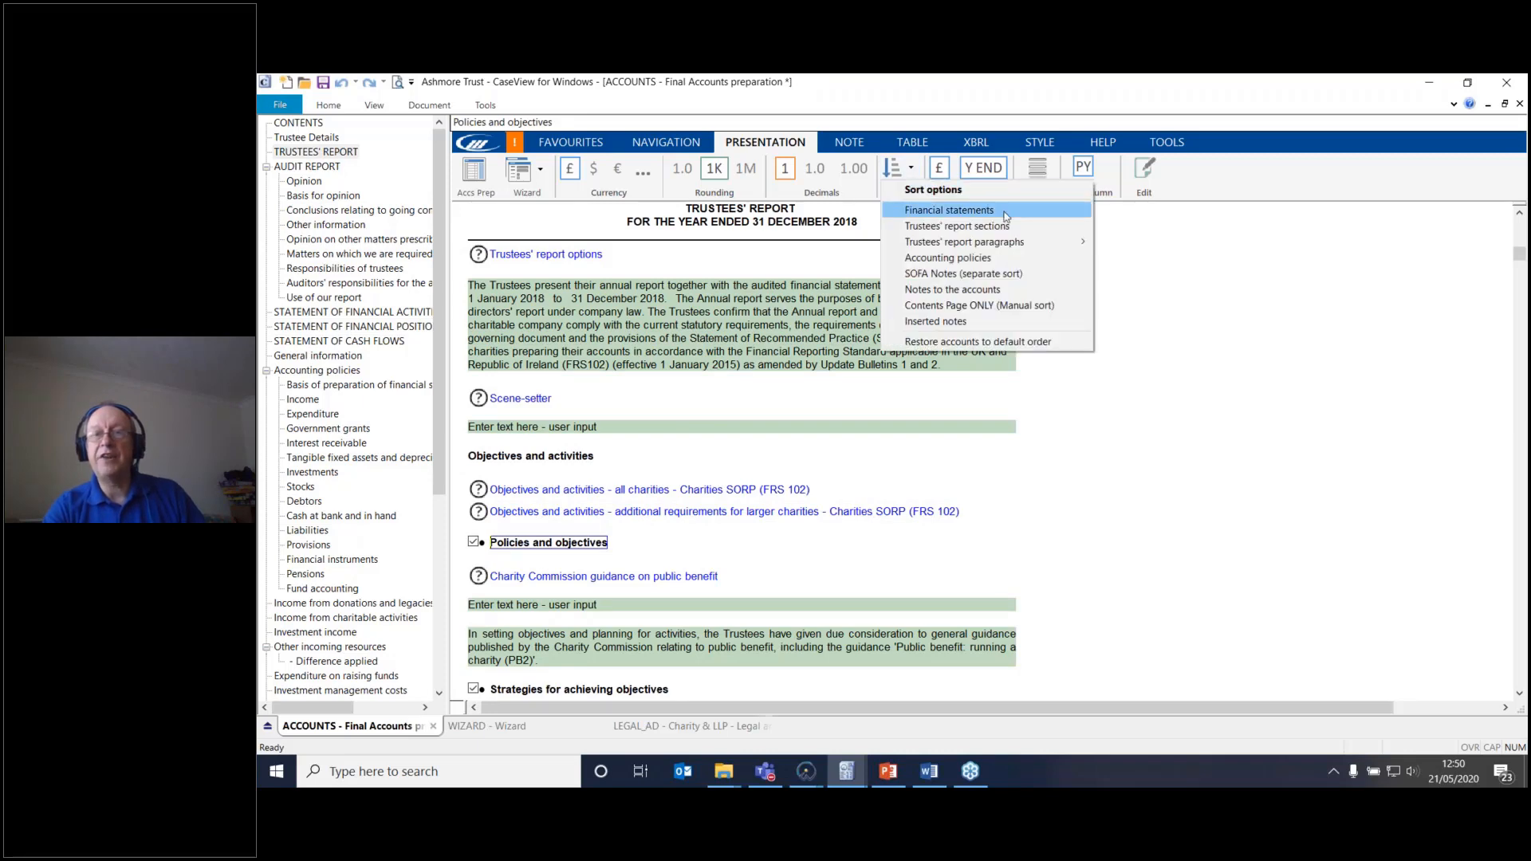
pyautogui.moveTo(1039, 245)
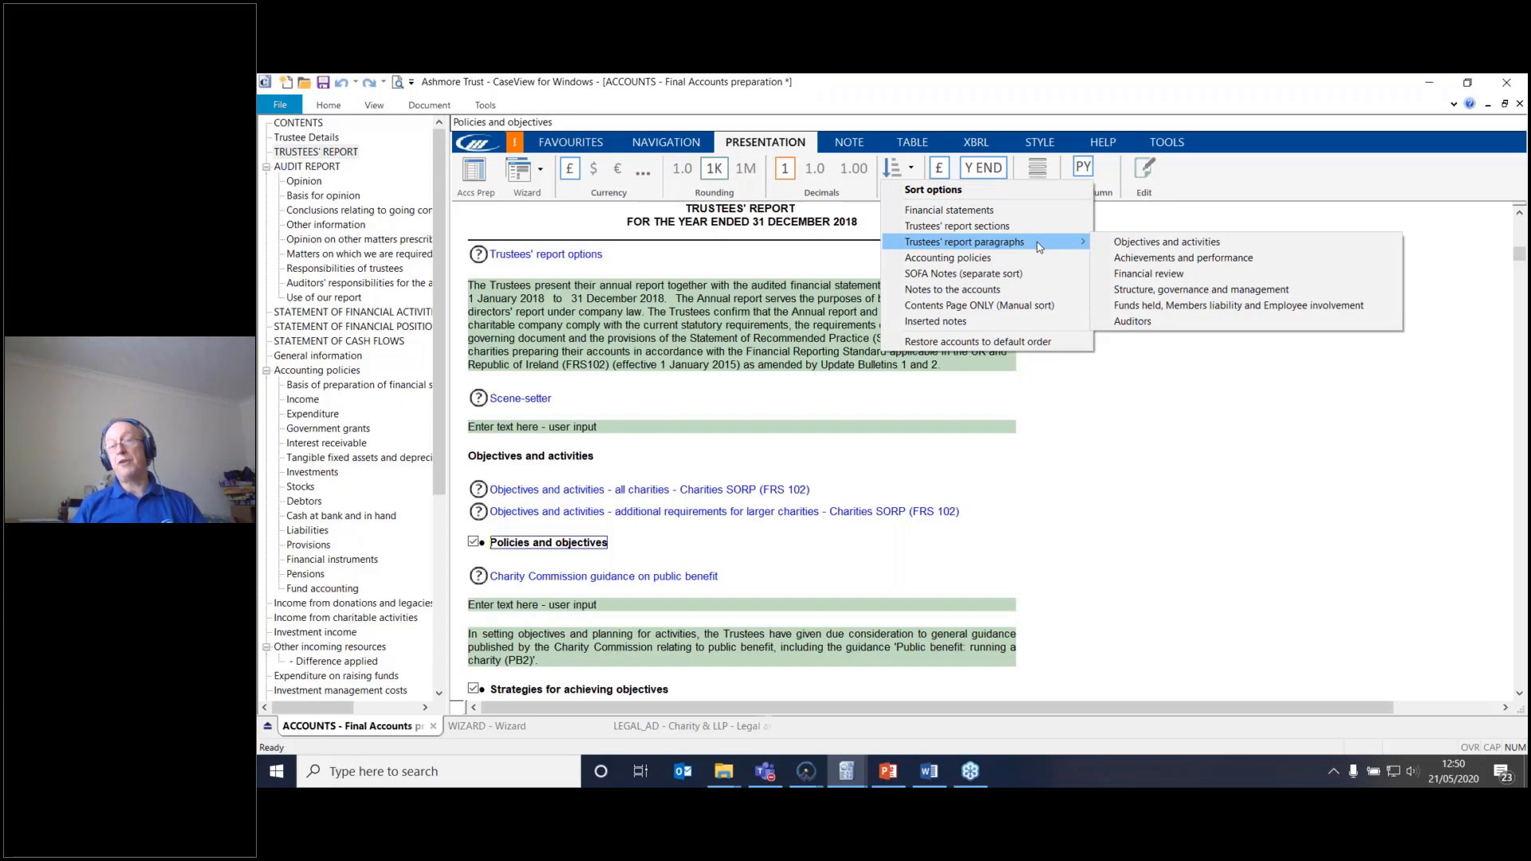
pyautogui.click(1118, 244)
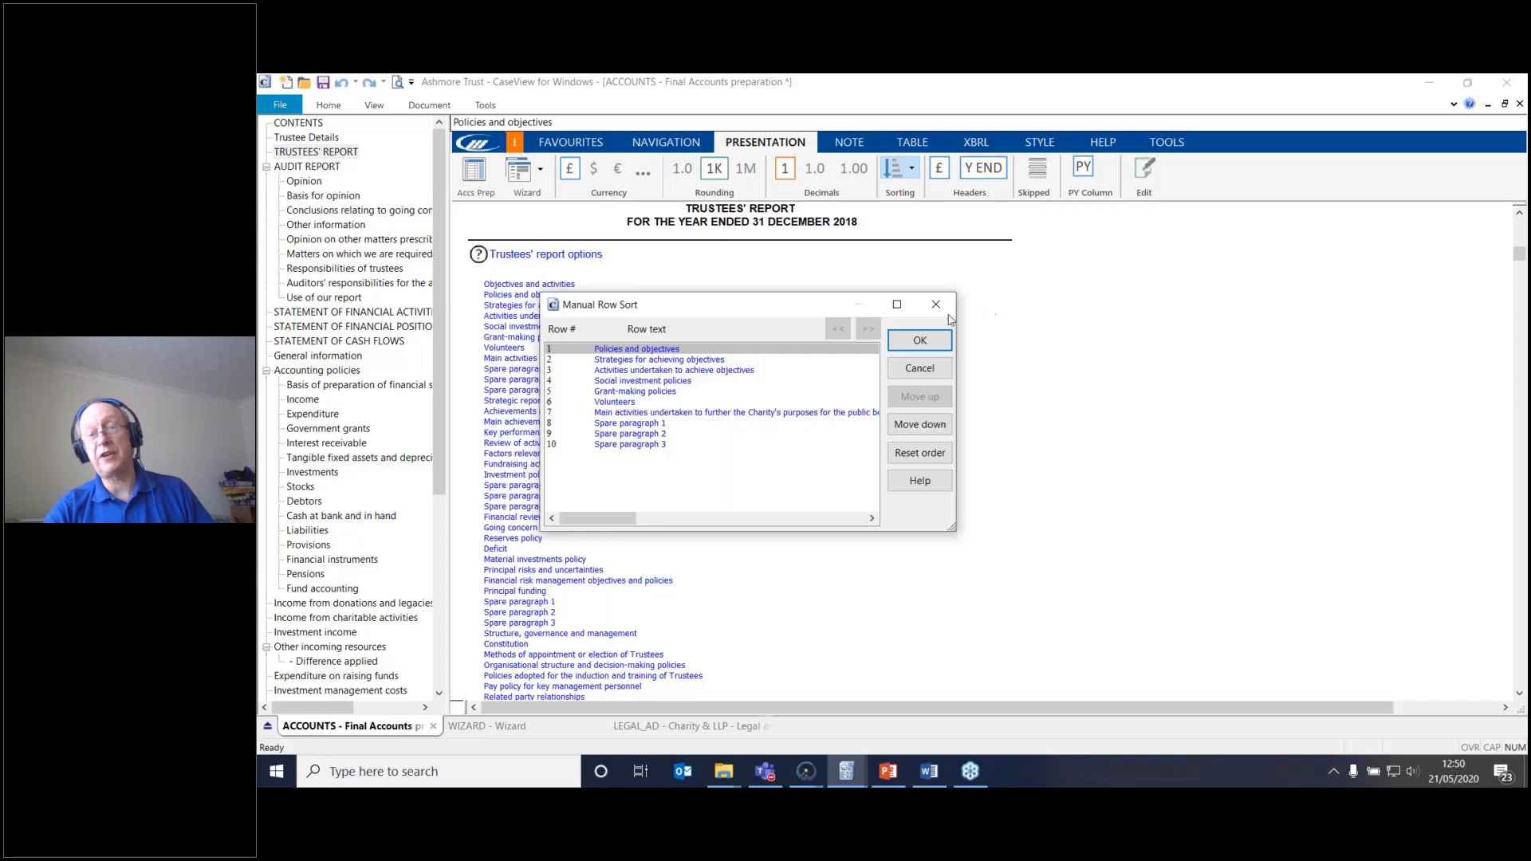
pyautogui.click(924, 342)
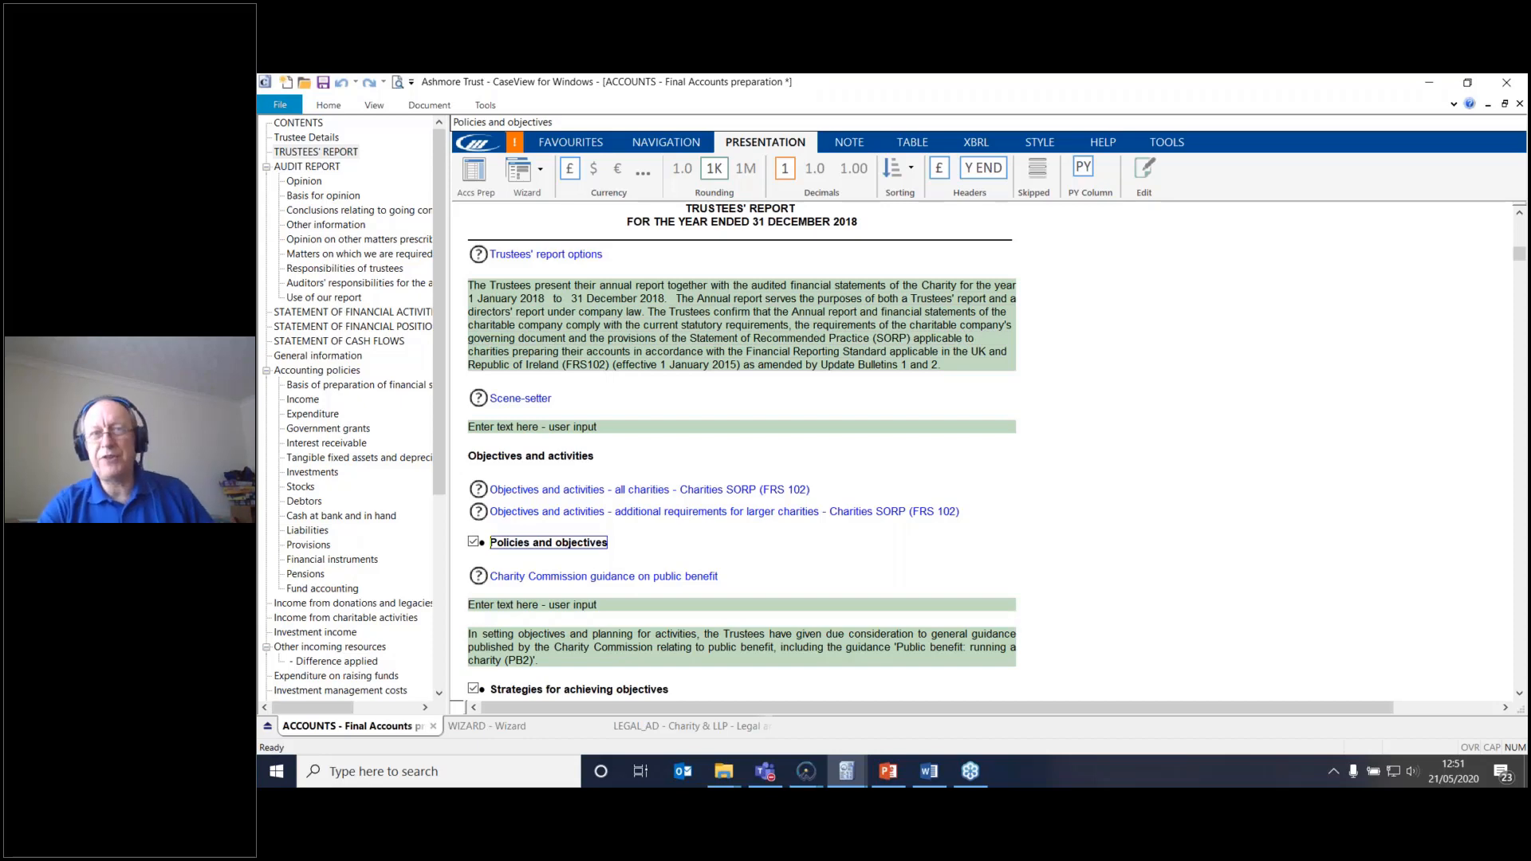
# Step: Enable document editing to view the available insert items, and turn editing off again
pyautogui.click(372, 107)
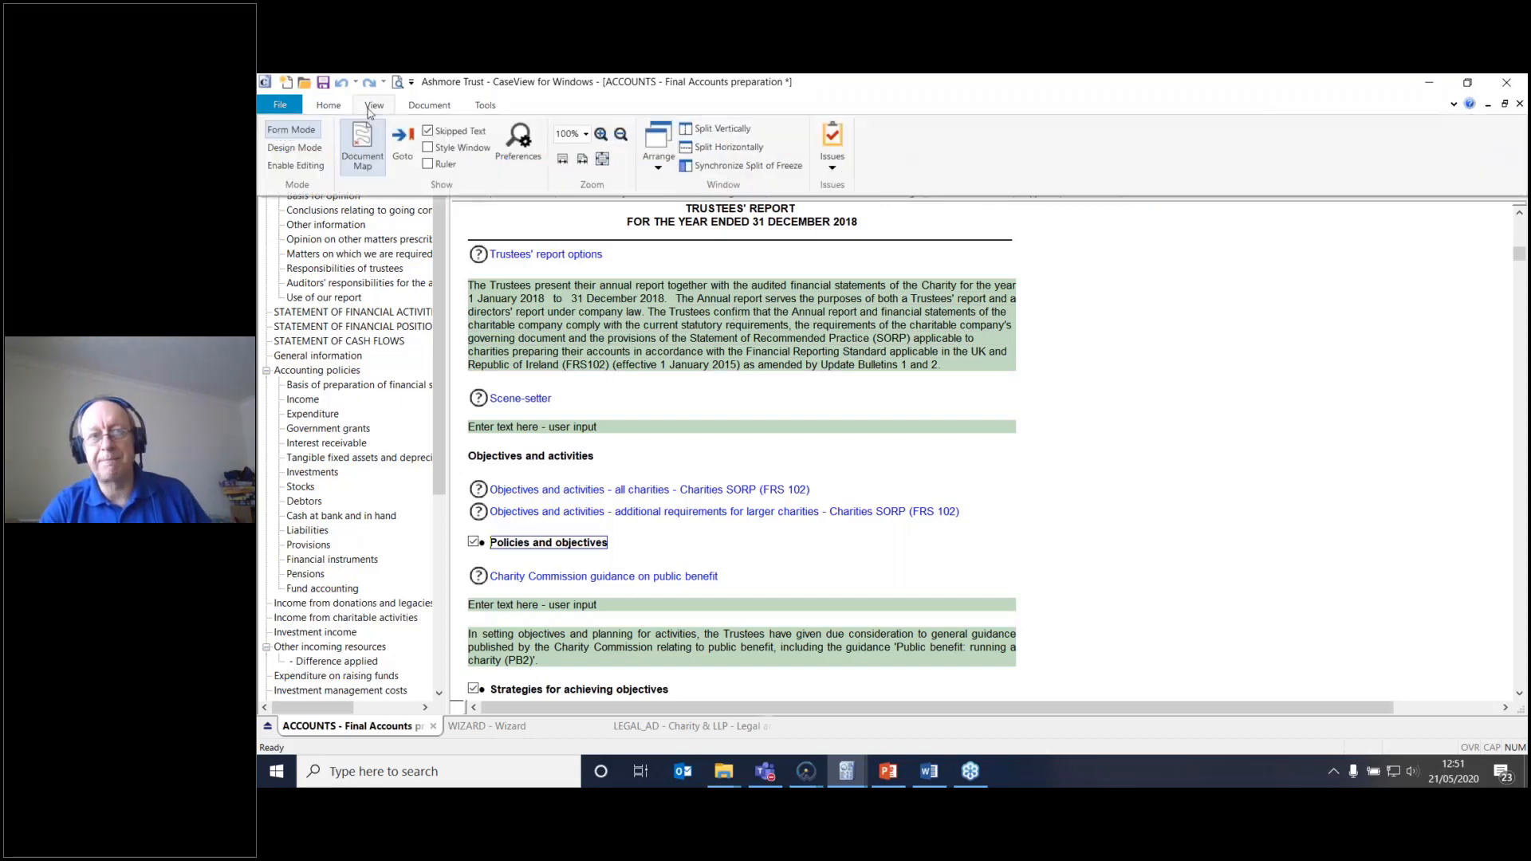
pyautogui.click(309, 167)
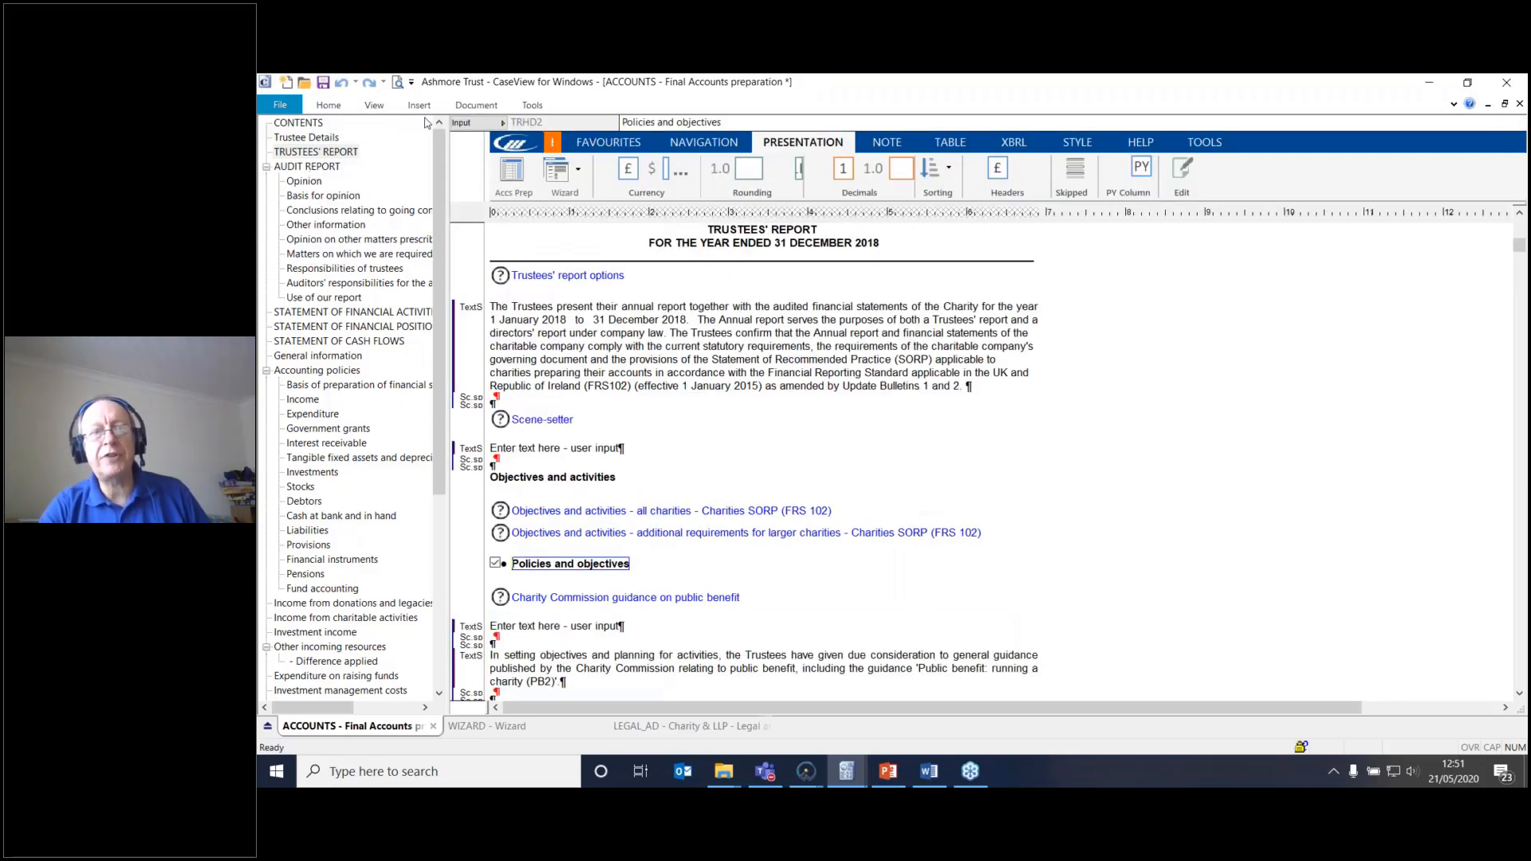
pyautogui.click(422, 105)
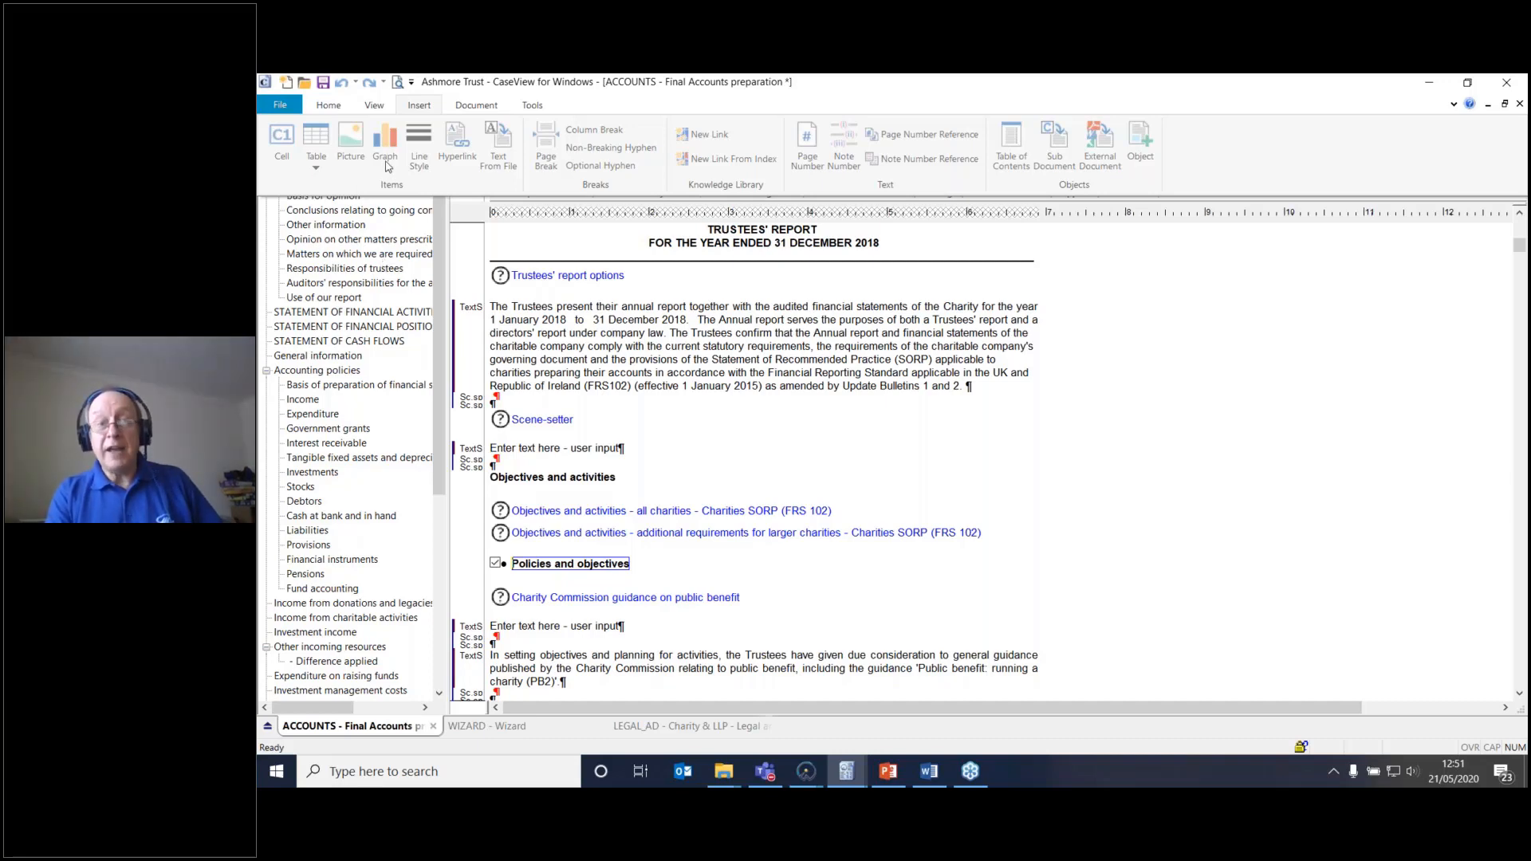
pyautogui.click(371, 106)
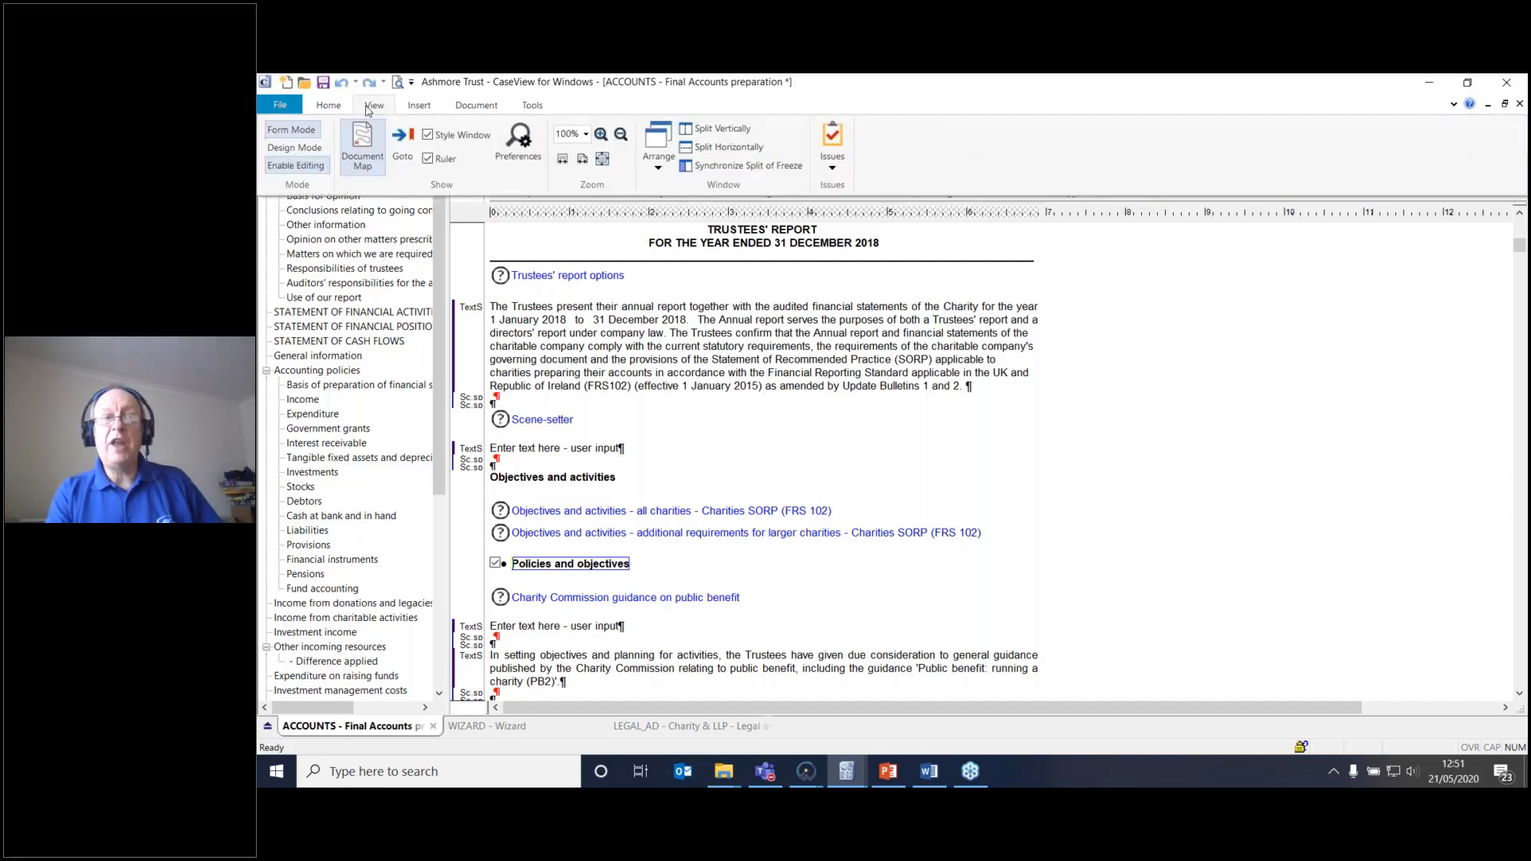
pyautogui.click(293, 166)
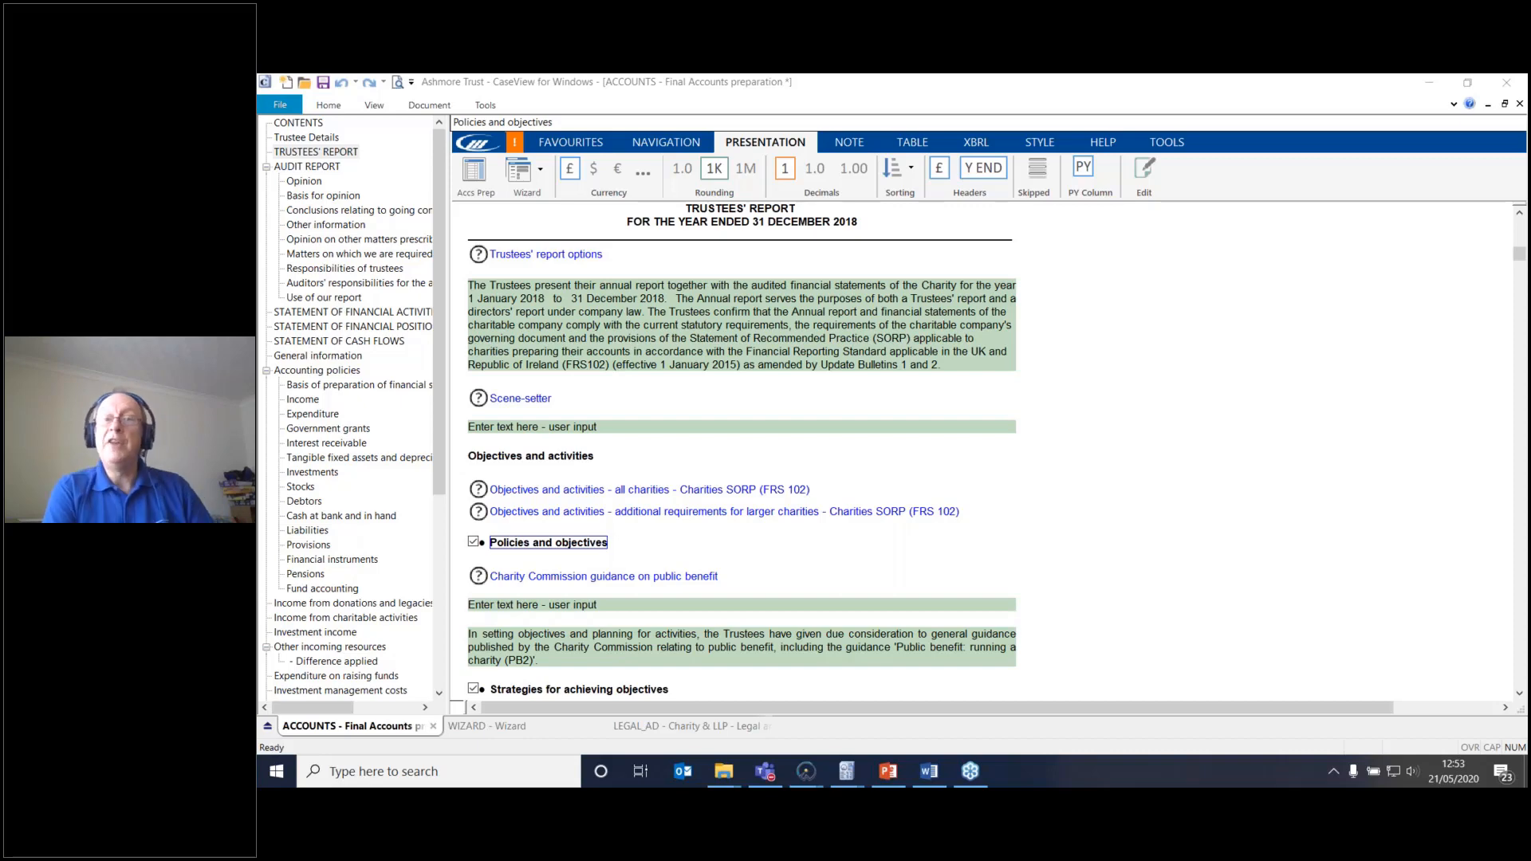
# Step: Select the free form Trustees' report in the Trustees' report options and close the options
pyautogui.scroll(1, 552, 433)
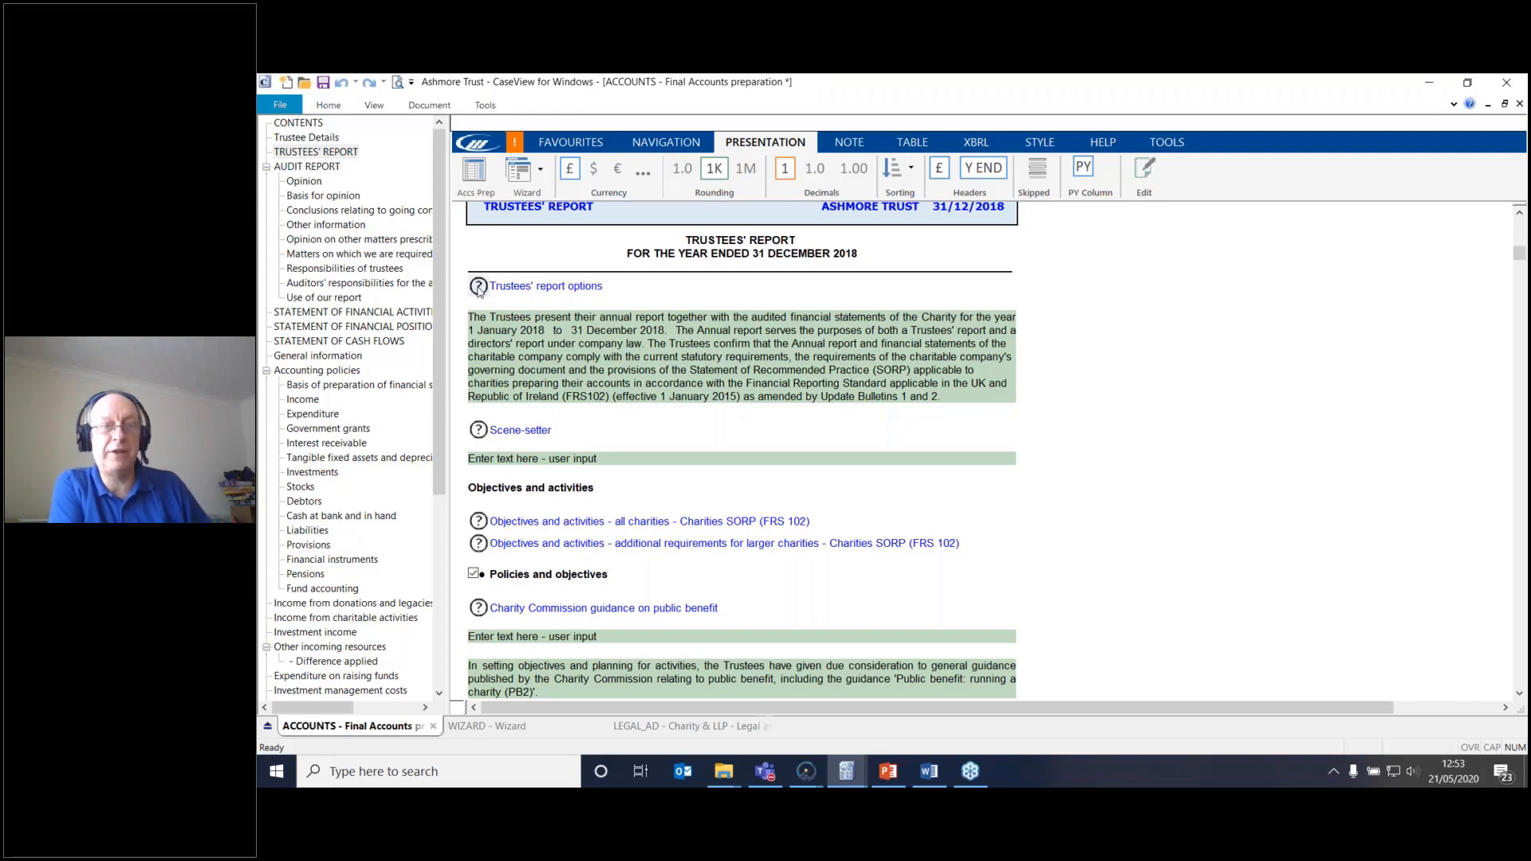
pyautogui.click(478, 287)
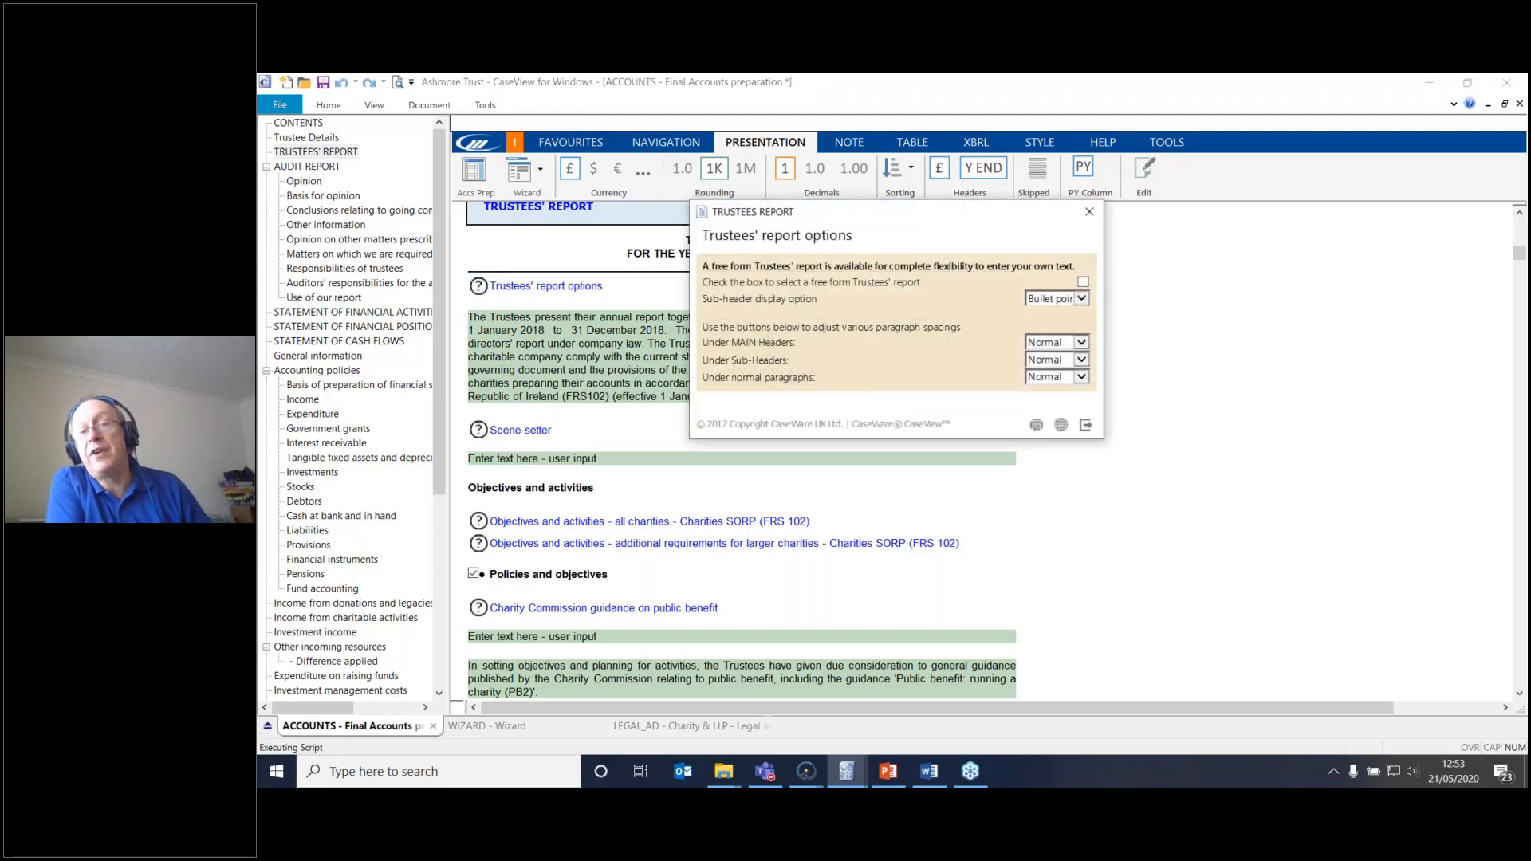
pyautogui.click(1083, 283)
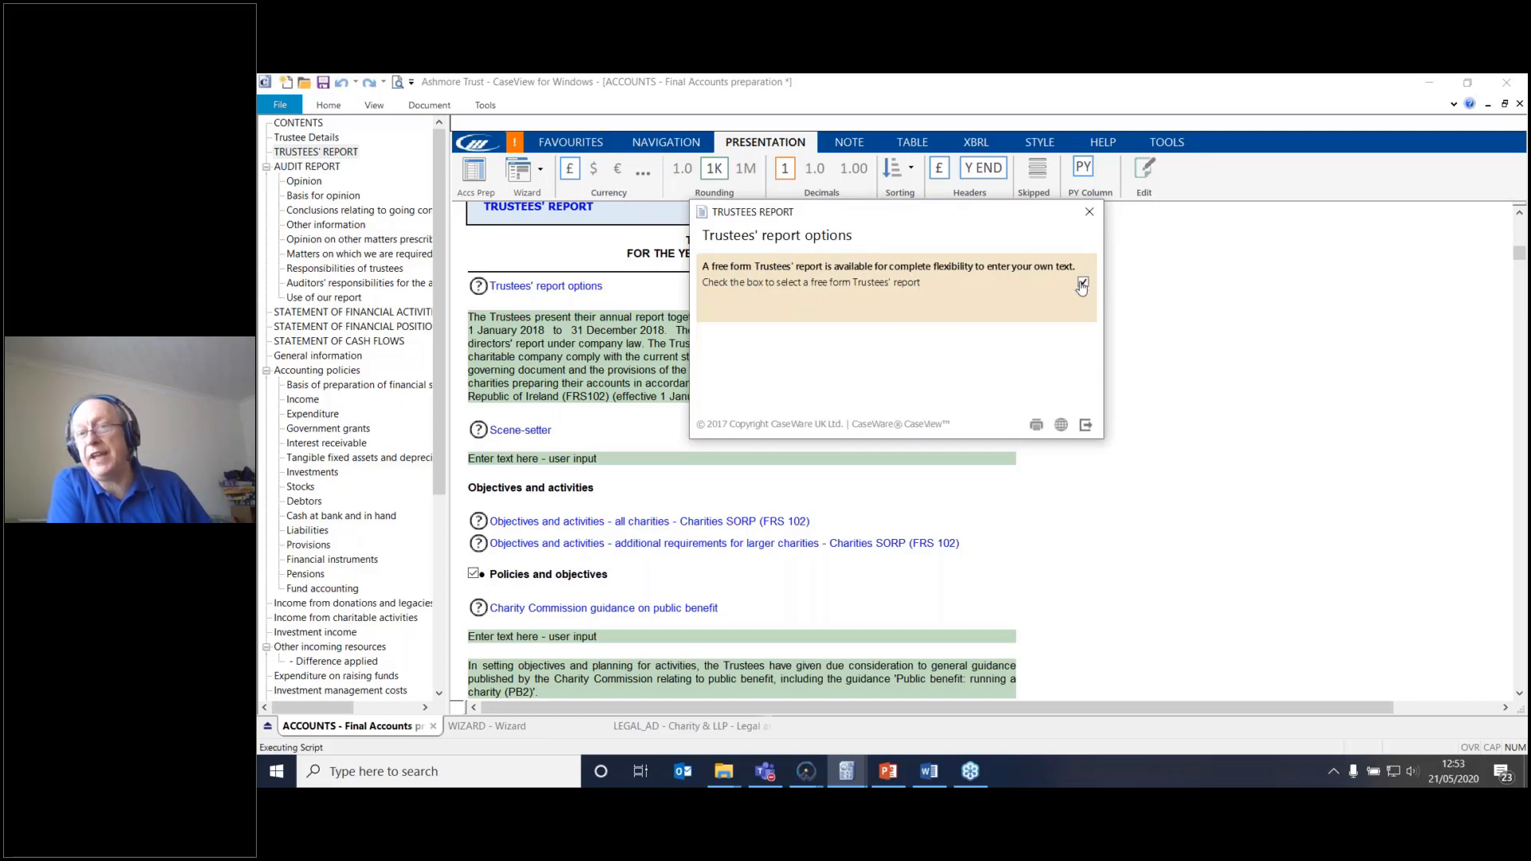
pyautogui.click(1086, 425)
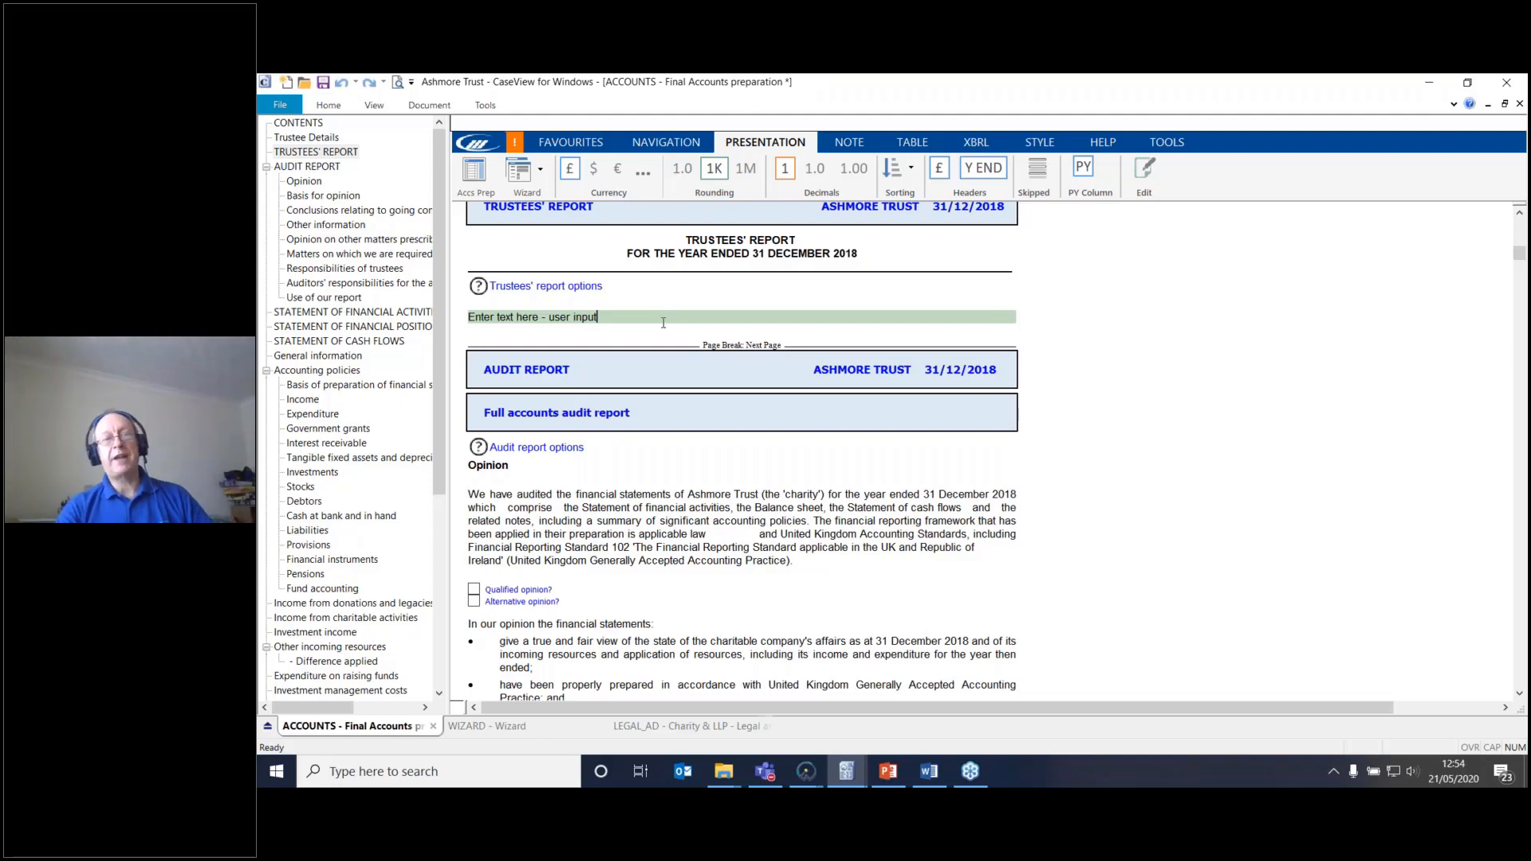
# Step: Enable document editing and insert the Draft Trustees Report Word file as an object at the user input text of the Trustees' Report
pyautogui.click(374, 106)
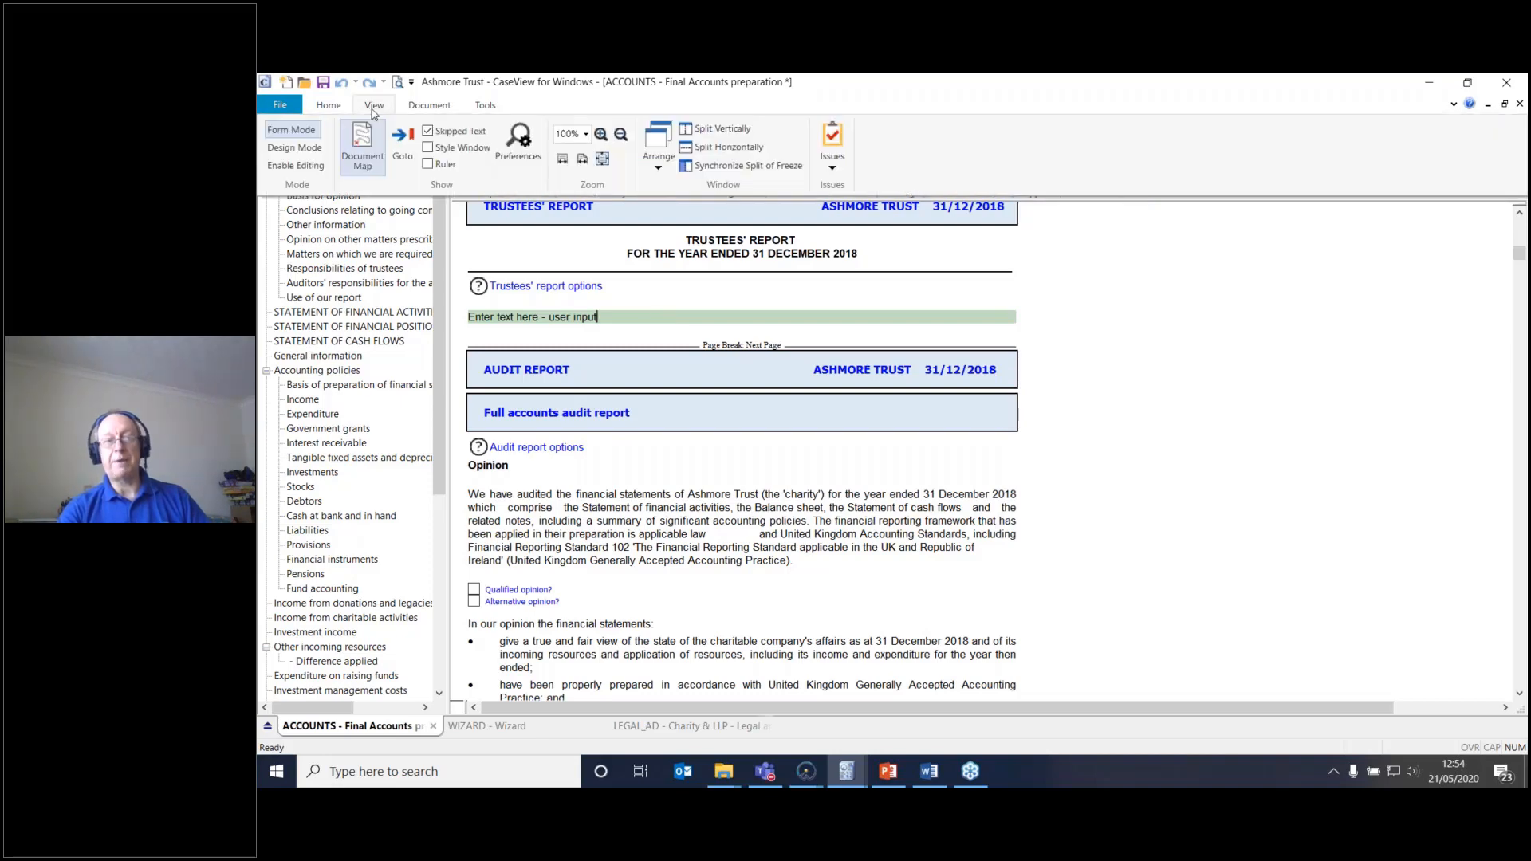
pyautogui.click(285, 166)
pyautogui.click(305, 253)
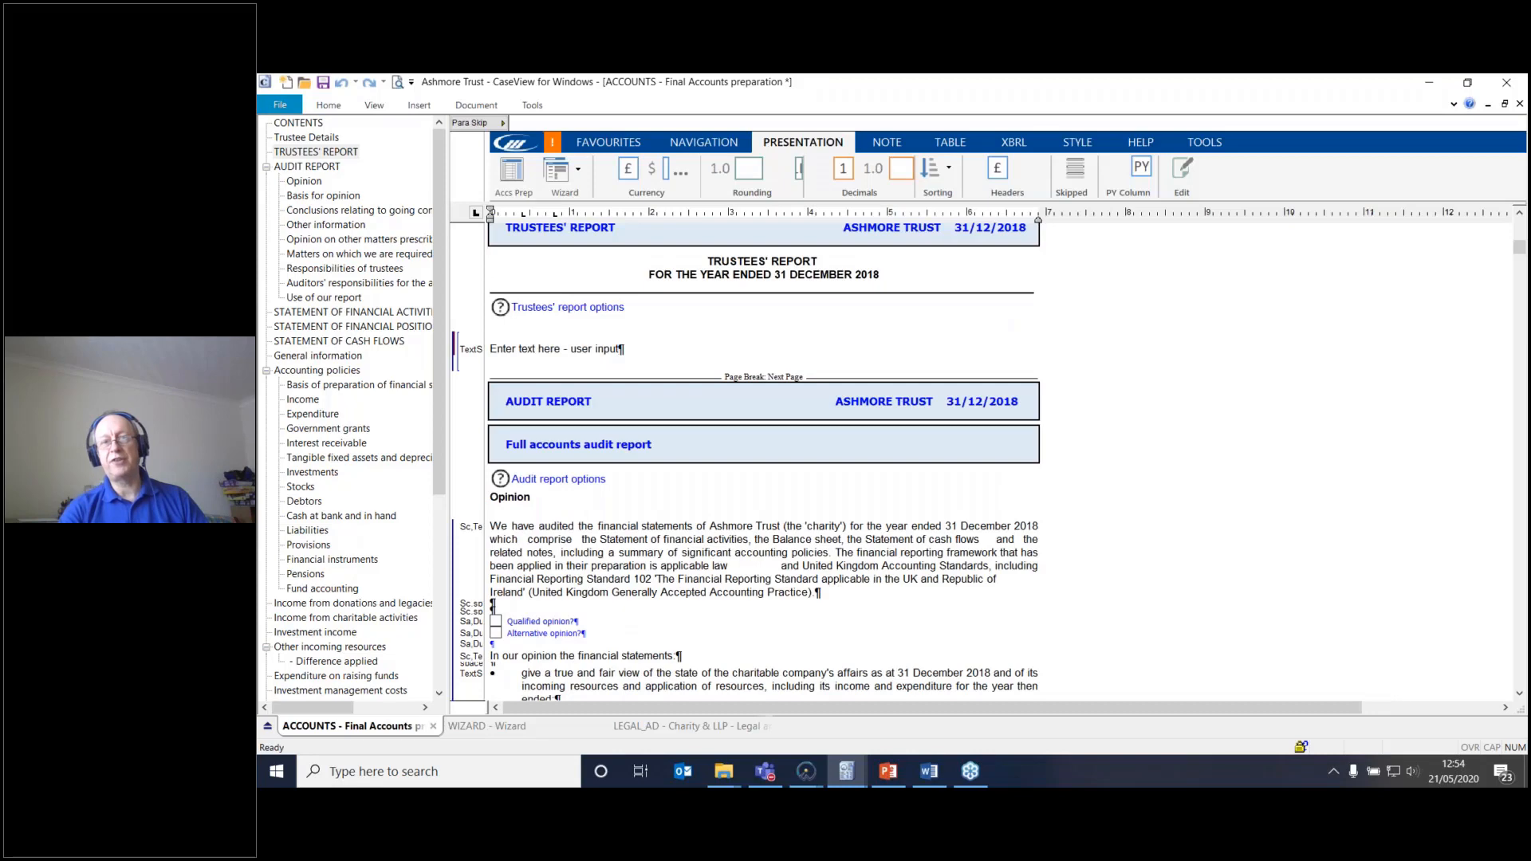
pyautogui.click(416, 106)
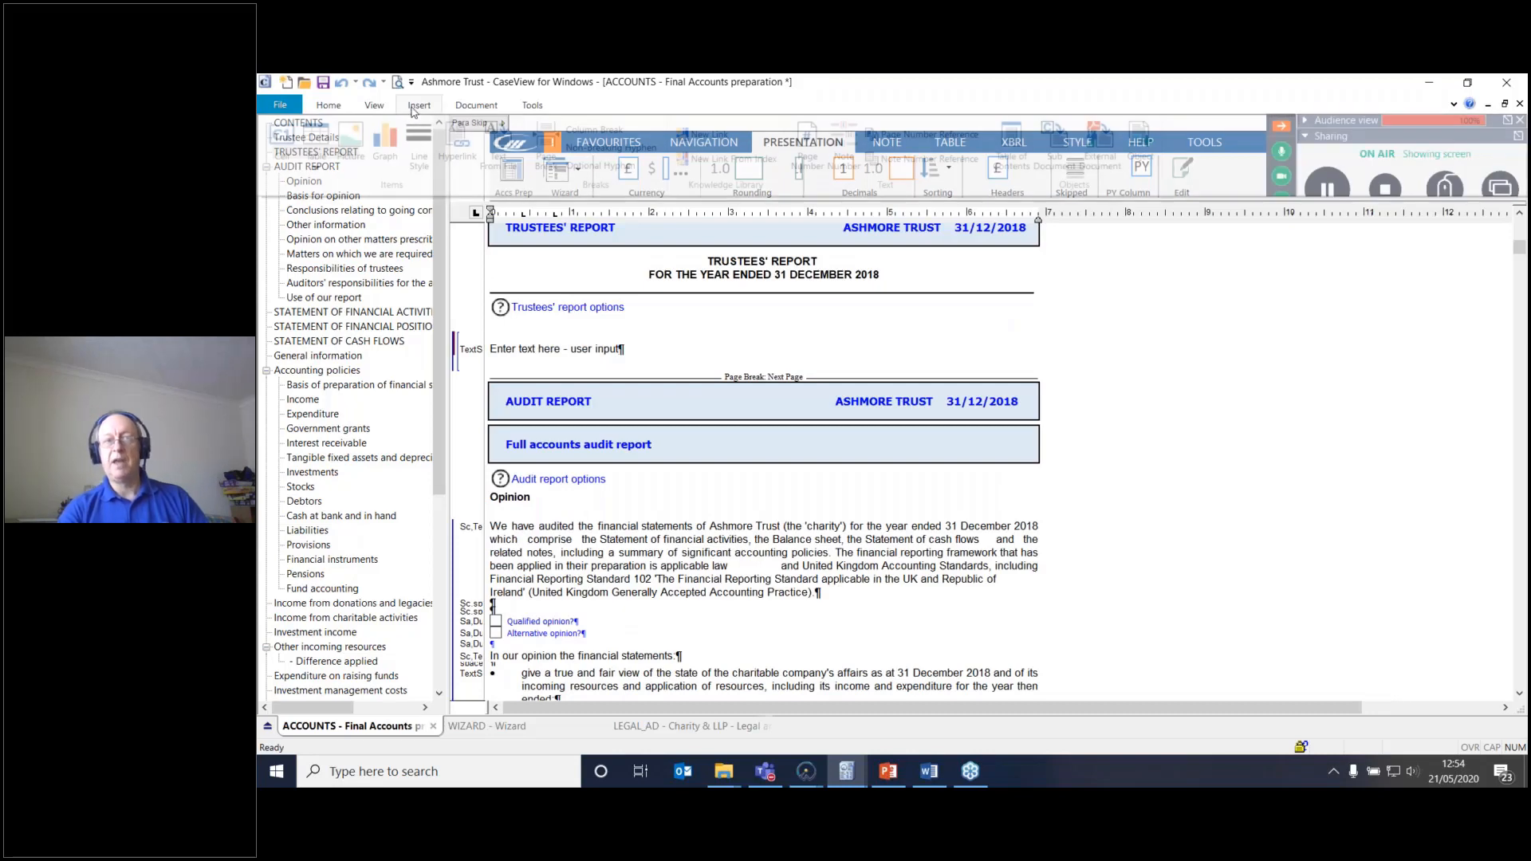
pyautogui.click(1145, 142)
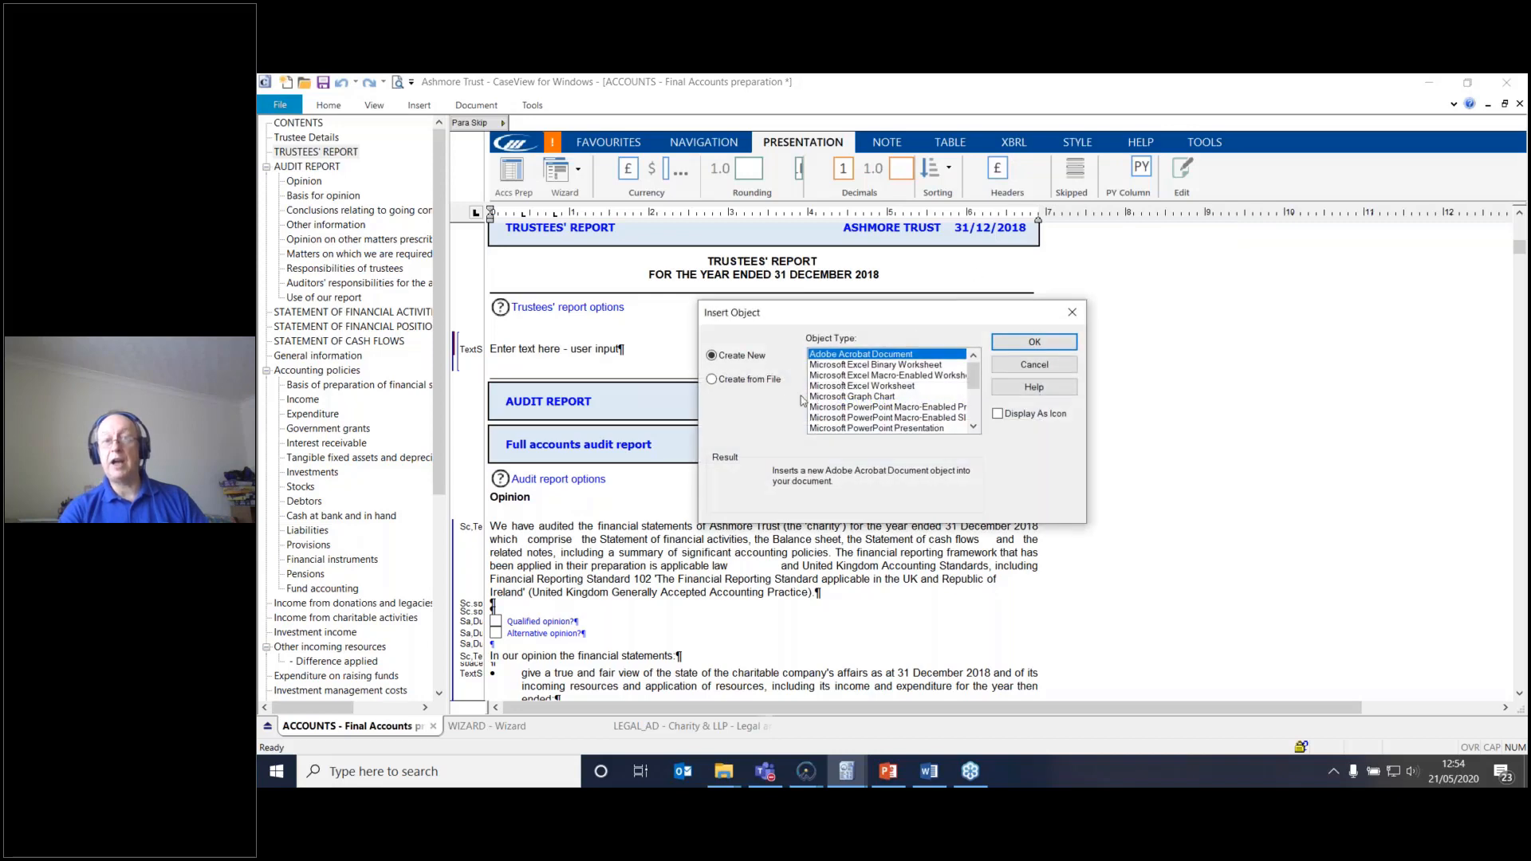
pyautogui.click(758, 383)
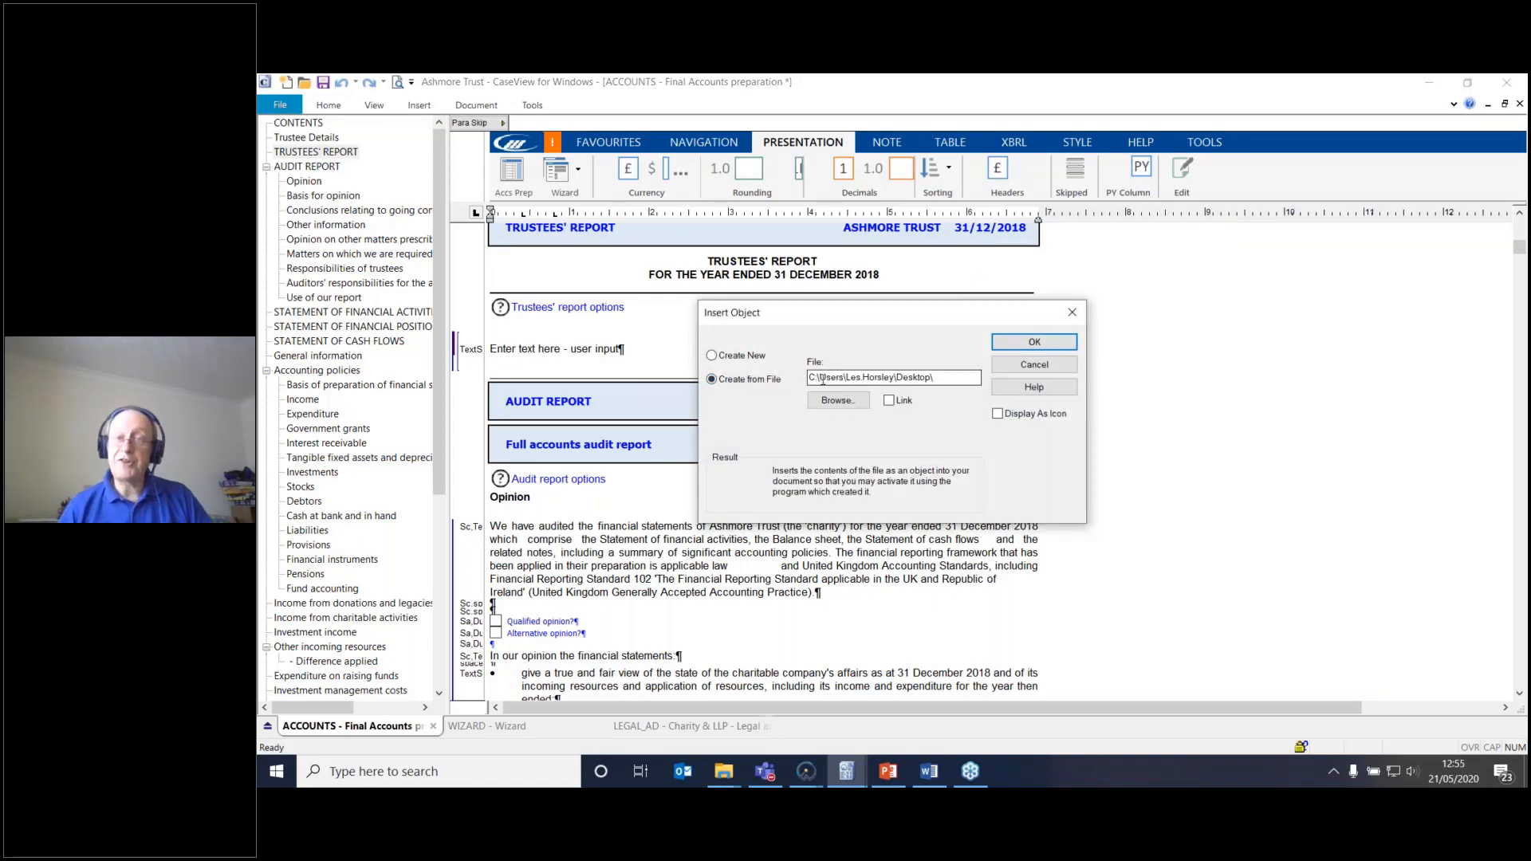
pyautogui.click(829, 402)
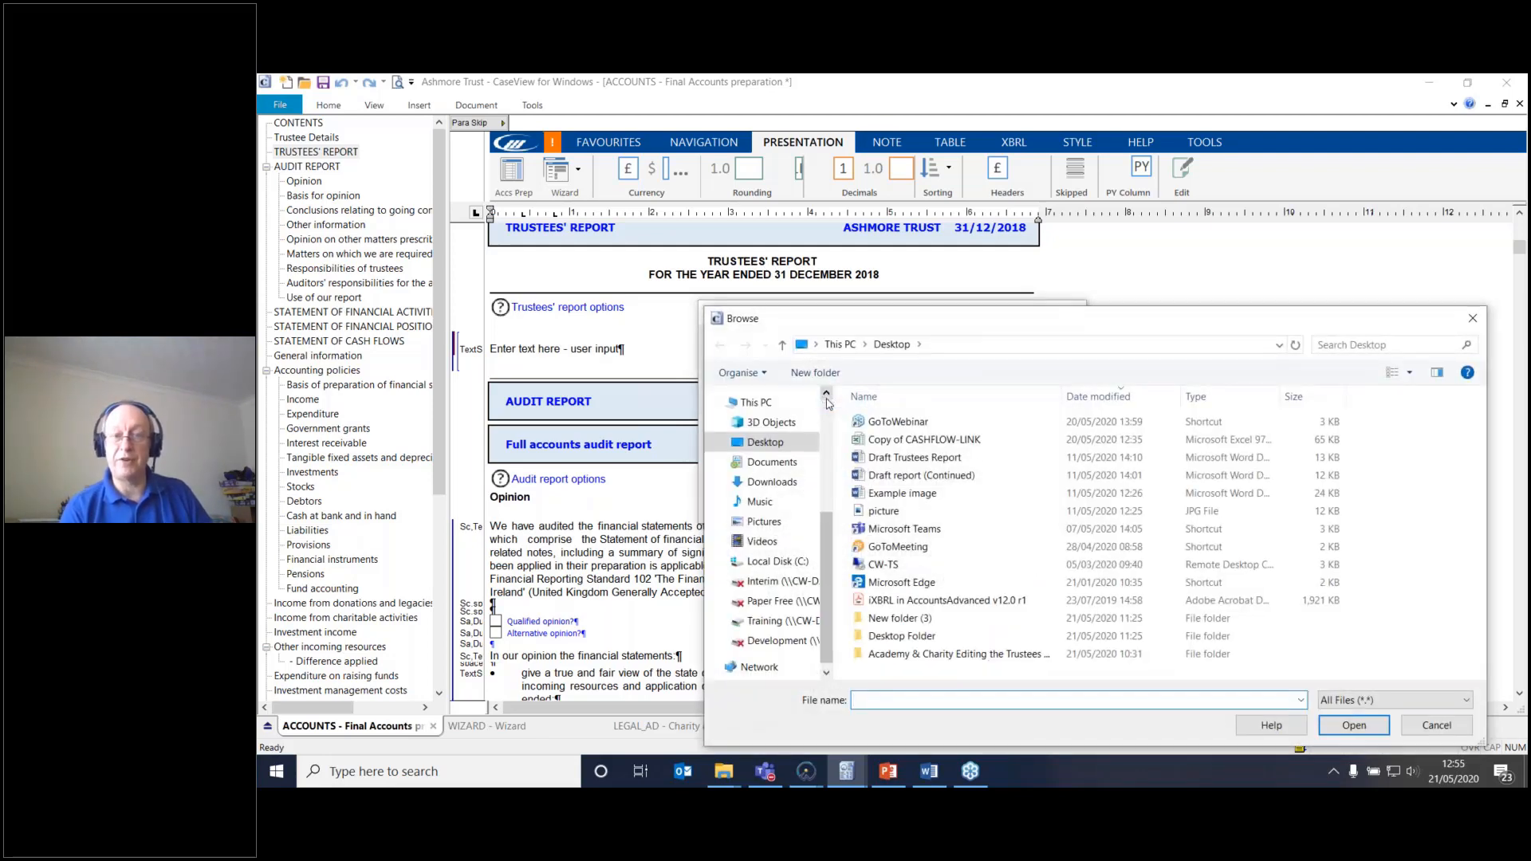
pyautogui.click(903, 462)
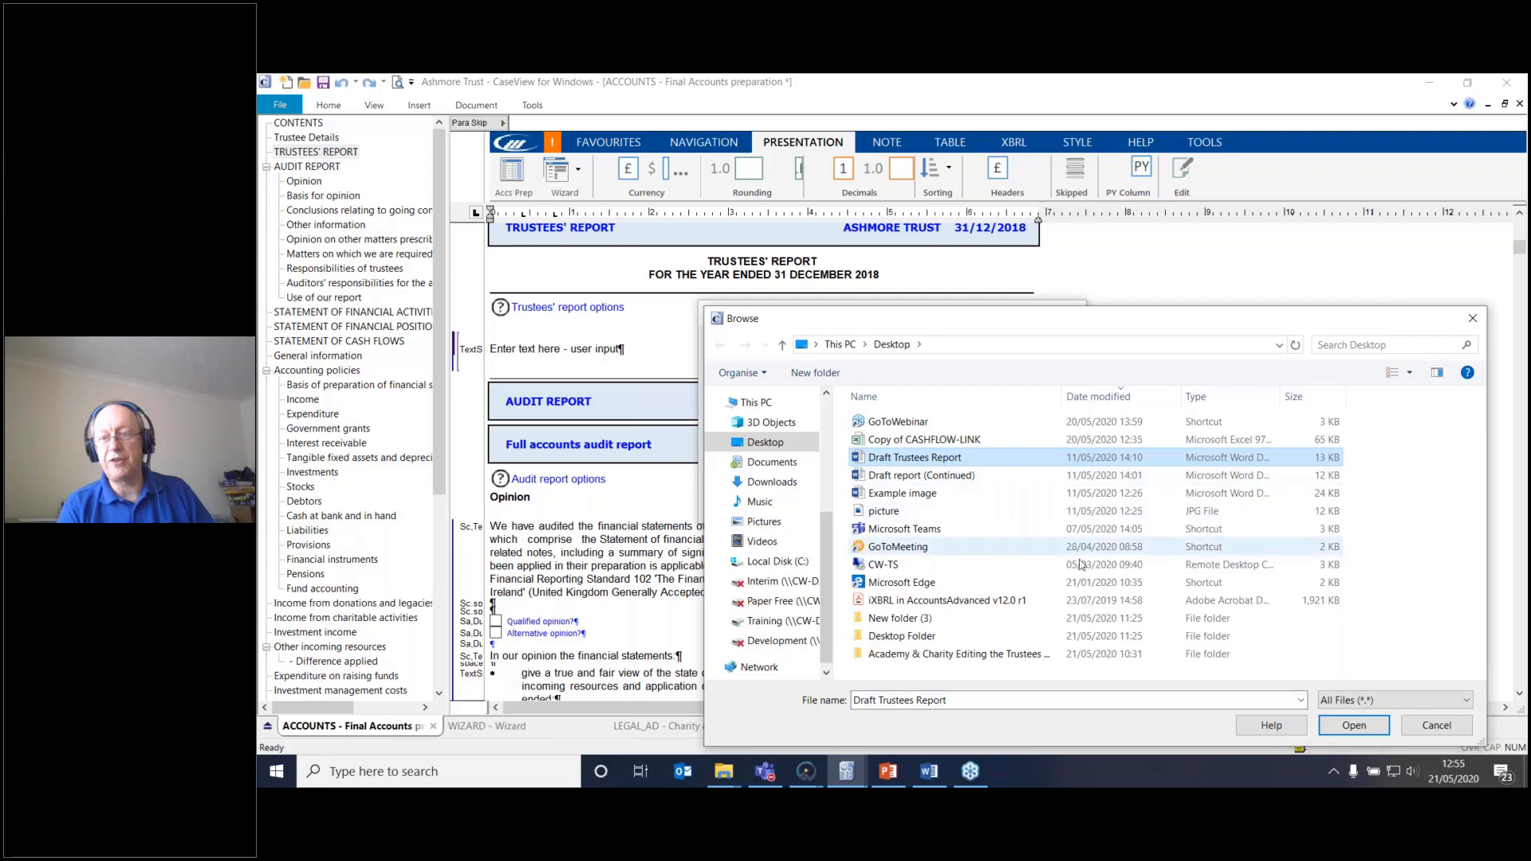
pyautogui.click(1354, 726)
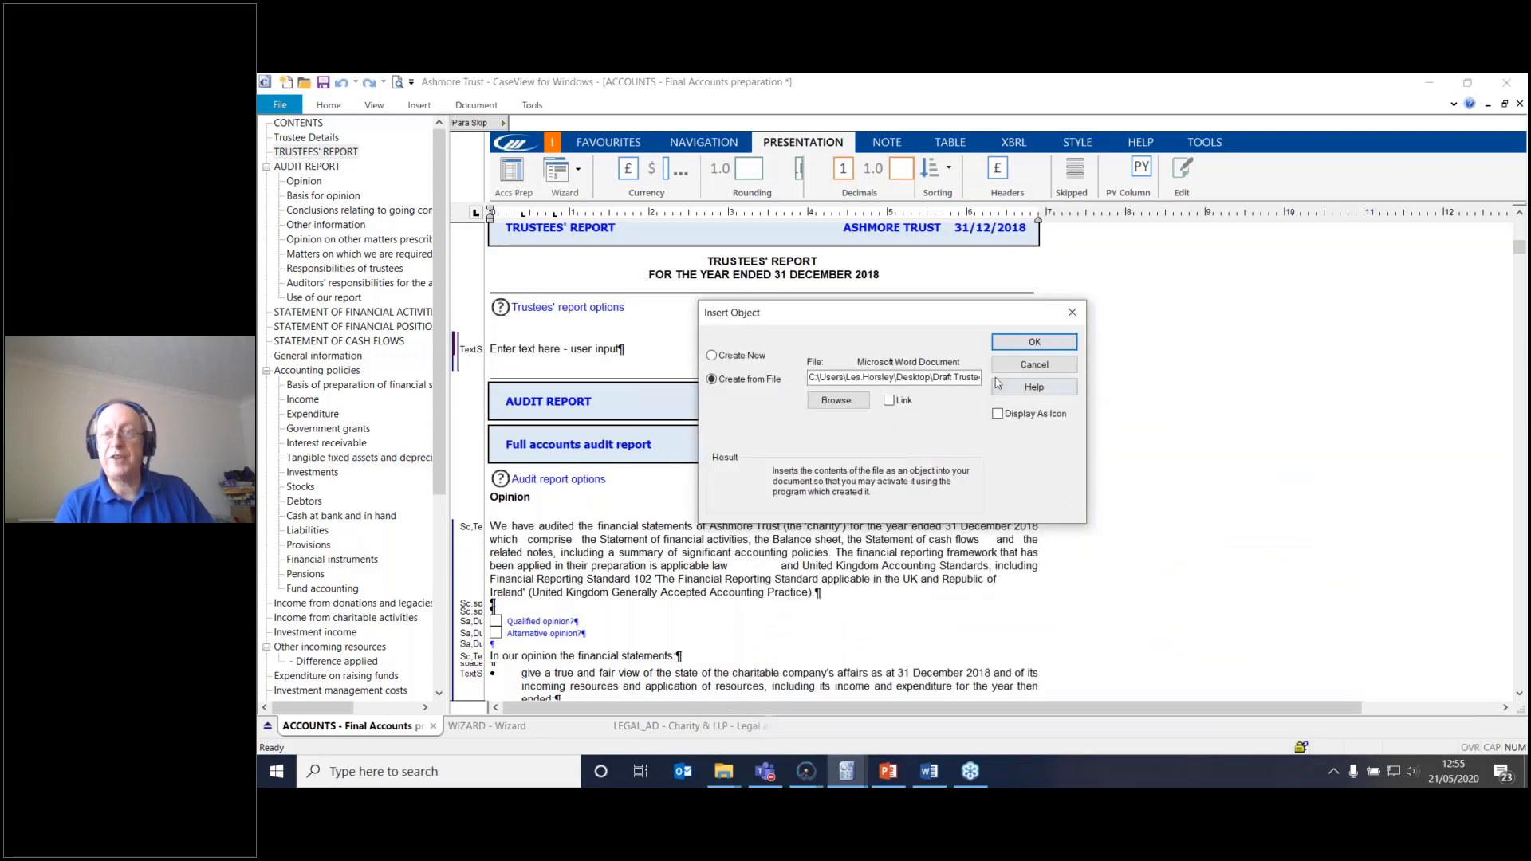
pyautogui.click(1034, 342)
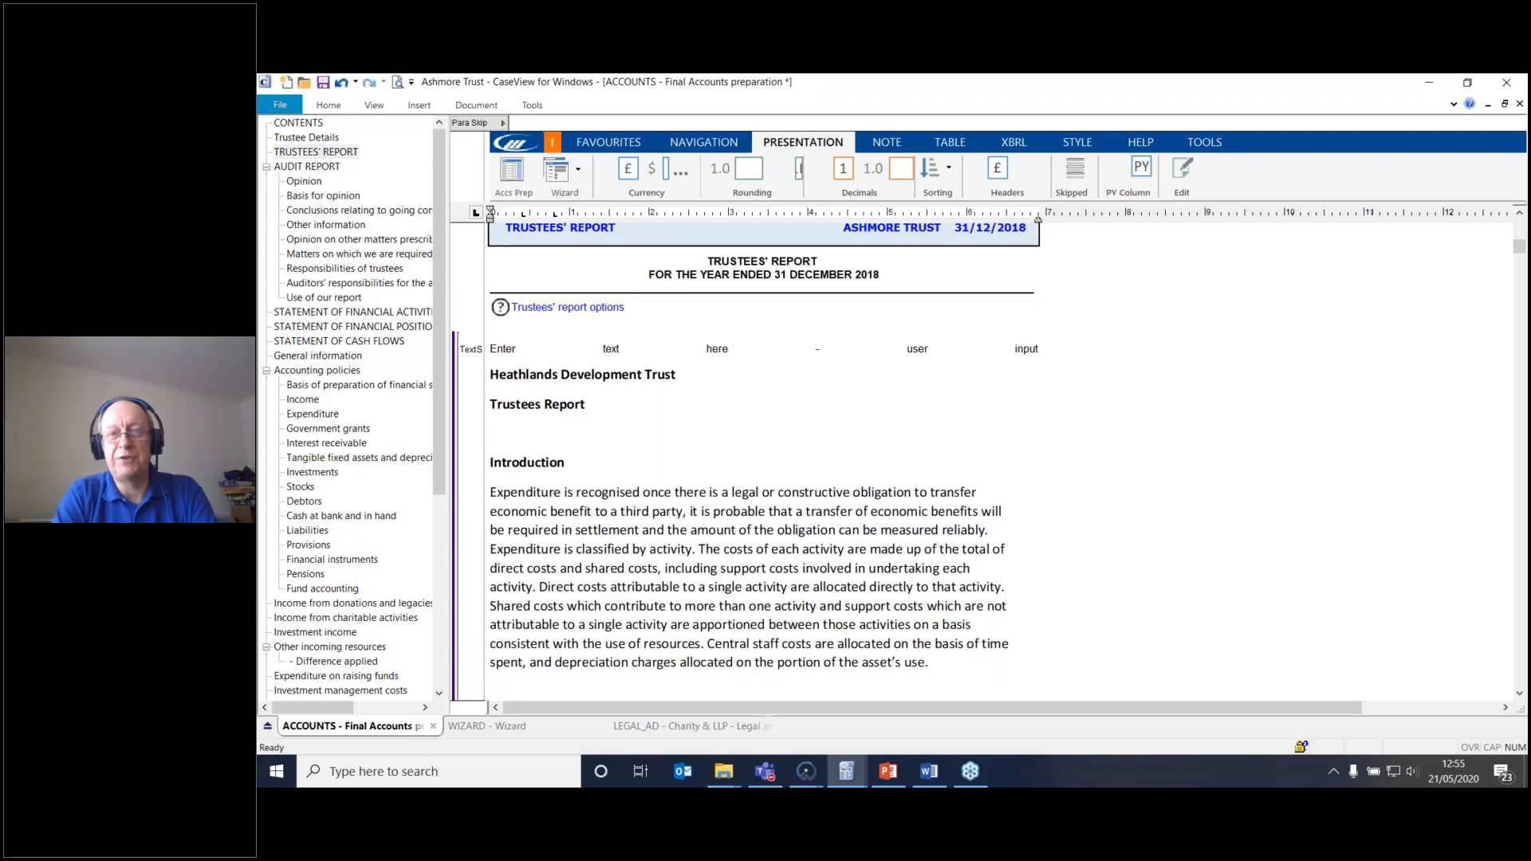
# Step: Switch to the Draft Trustees Report in Word, view it full size, and return to the accounts
pyautogui.scroll(-1, 1029, 349)
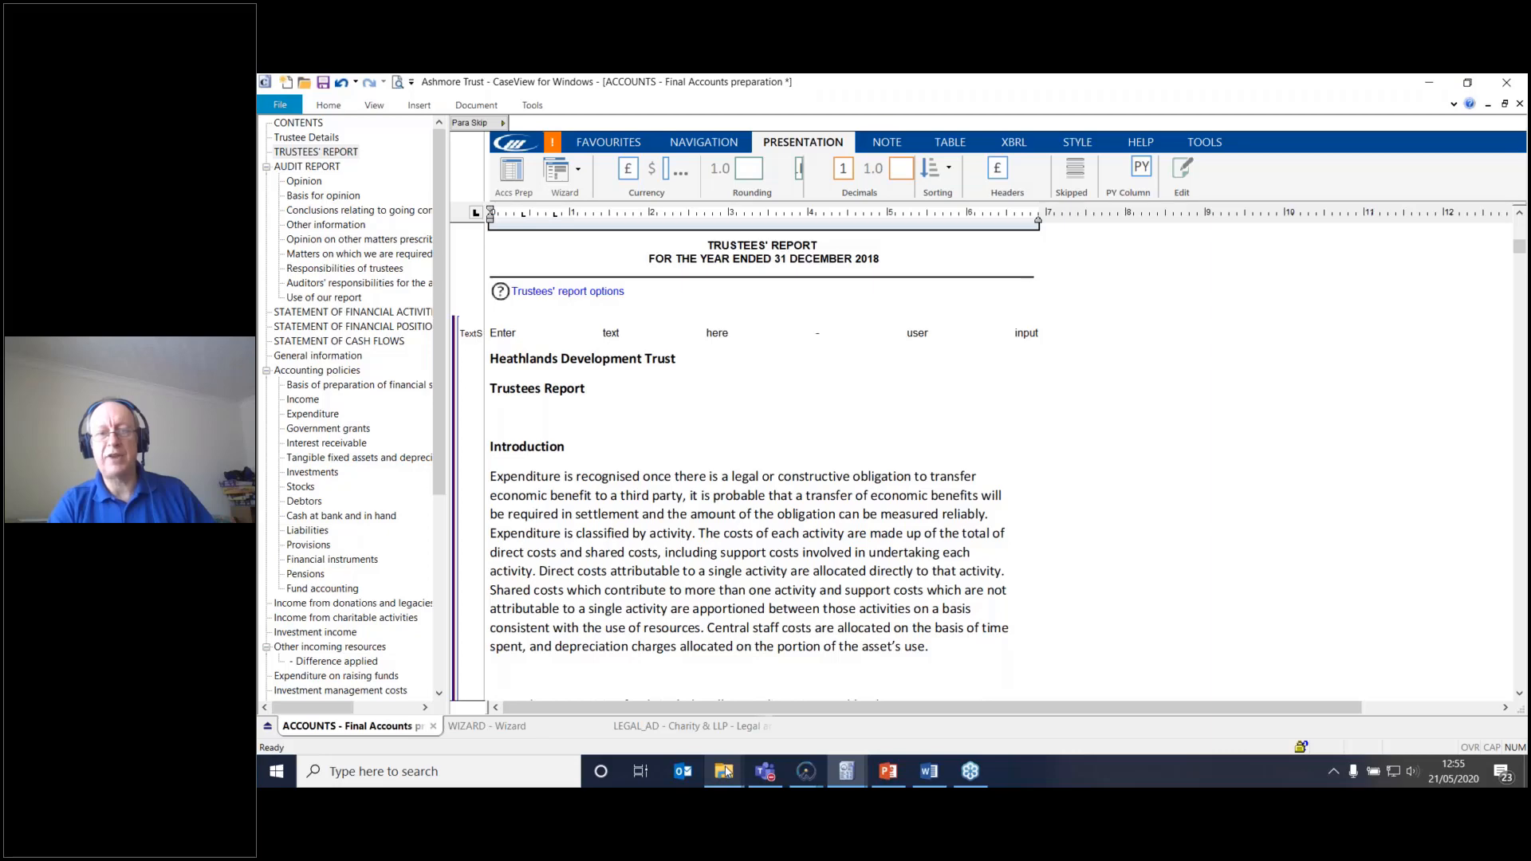
pyautogui.moveTo(727, 772)
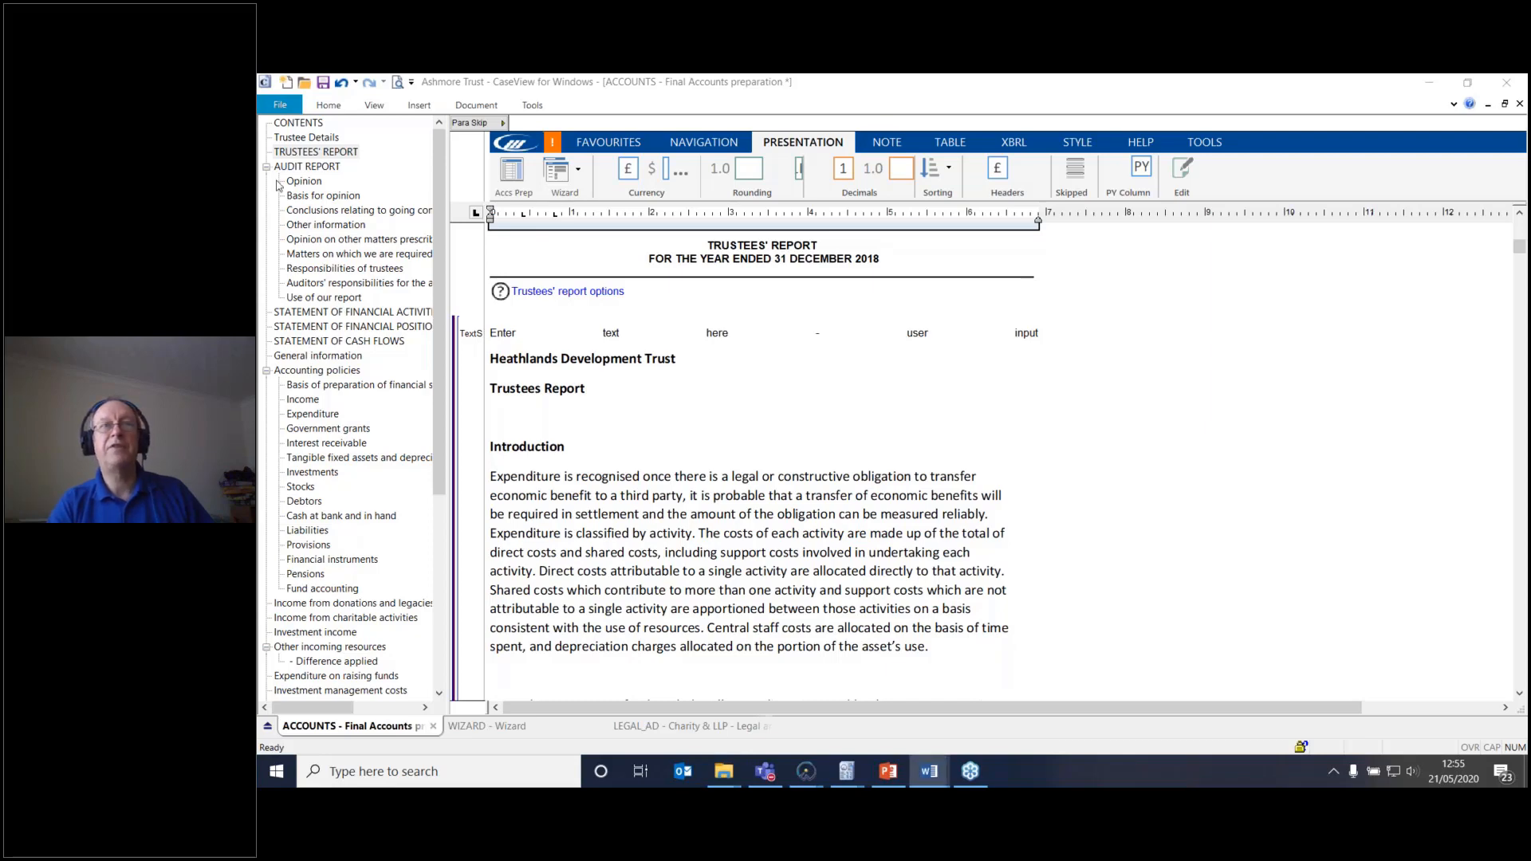
pyautogui.moveTo(276, 186); pyautogui.dragTo(868, 221)
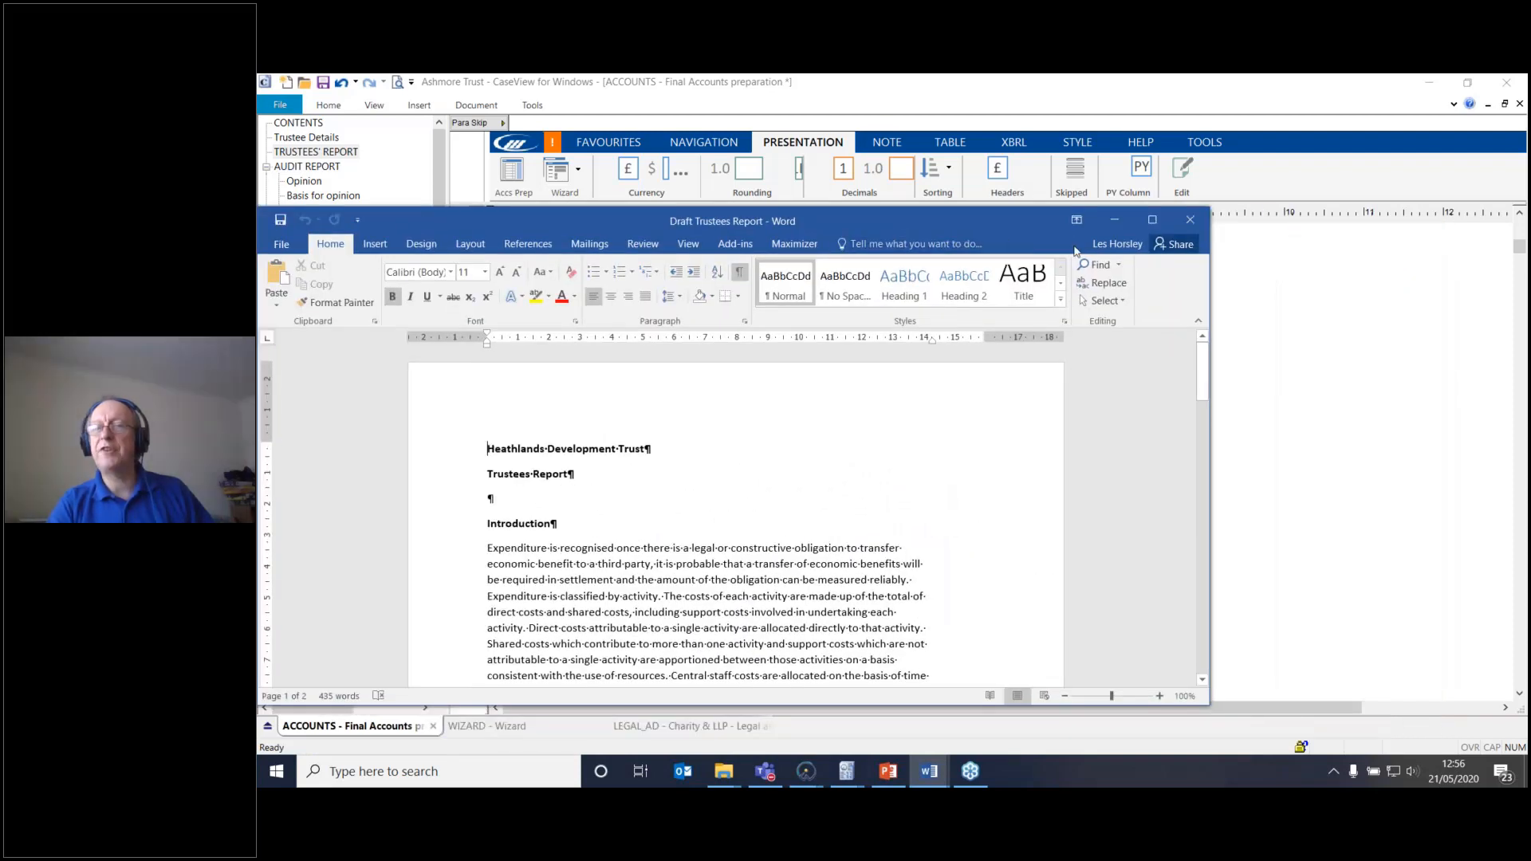
pyautogui.click(1153, 221)
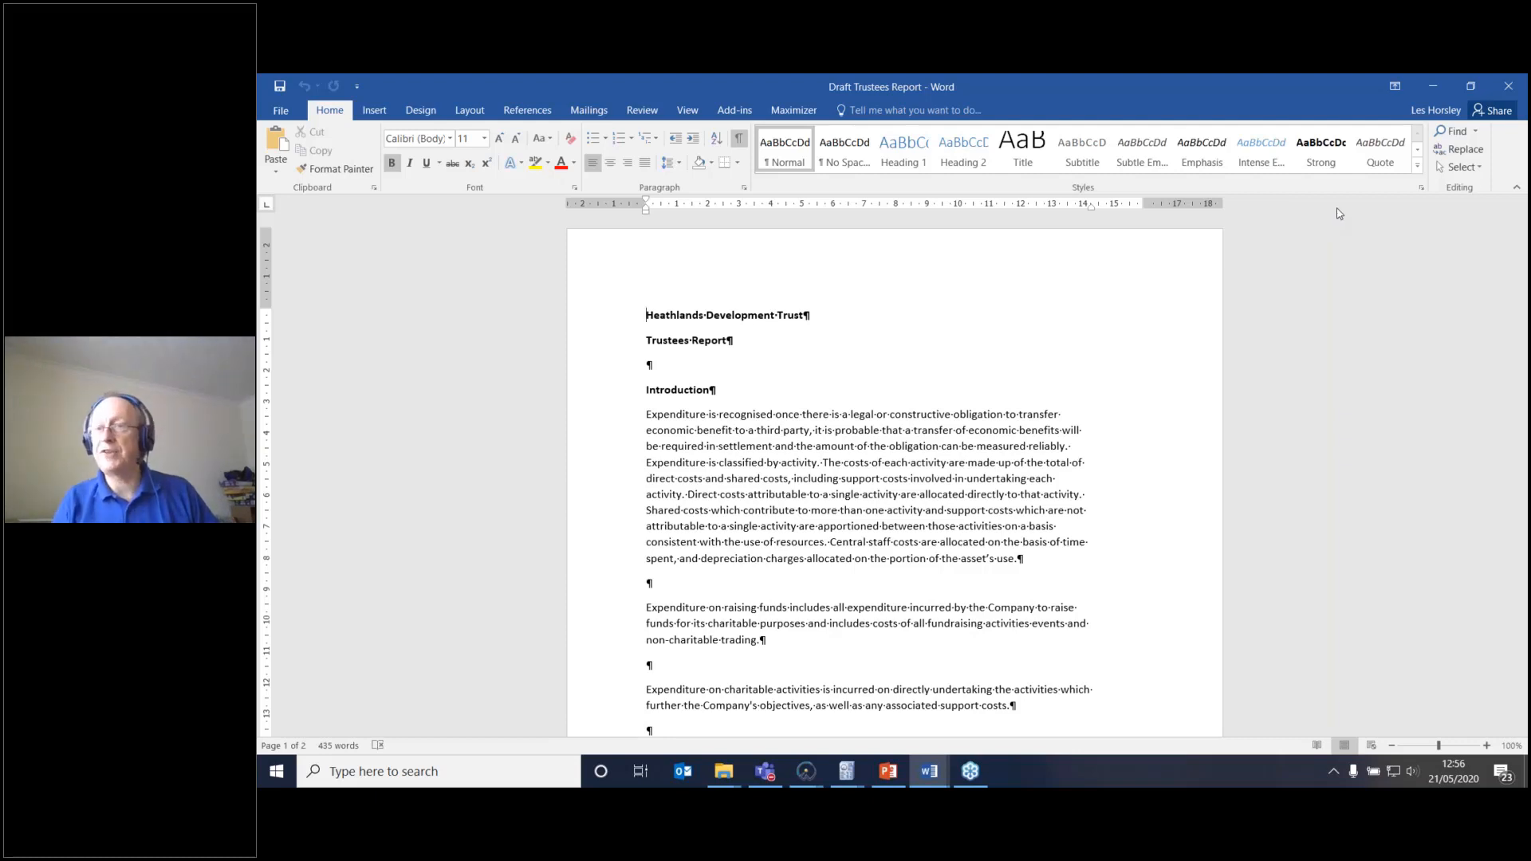
pyautogui.click(1433, 87)
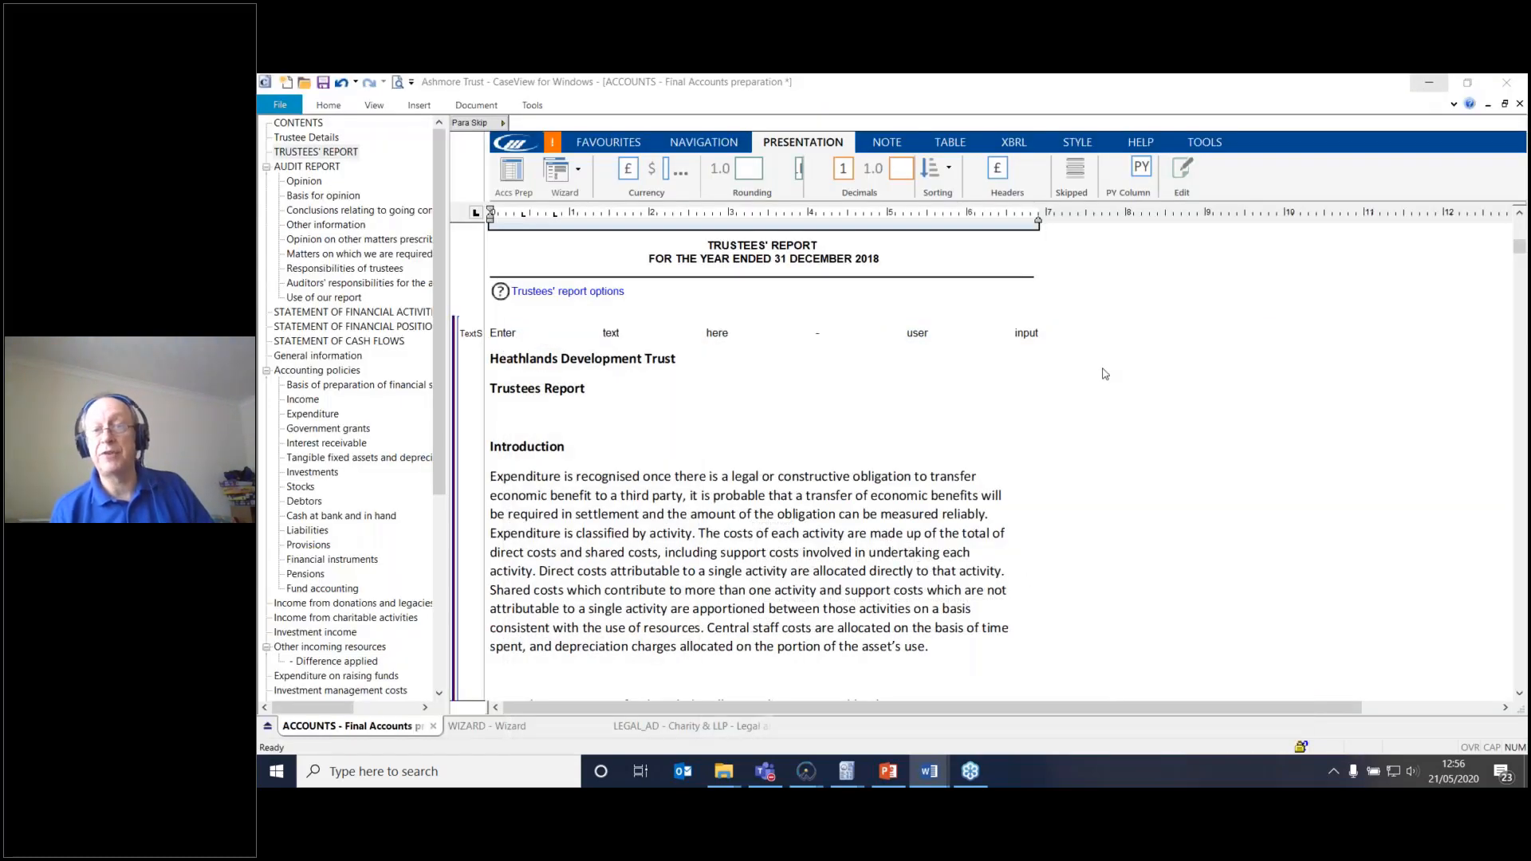
# Step: Check the inserted Word object from its heading down to its end before the Audit Report
pyautogui.scroll(-9, 1104, 374)
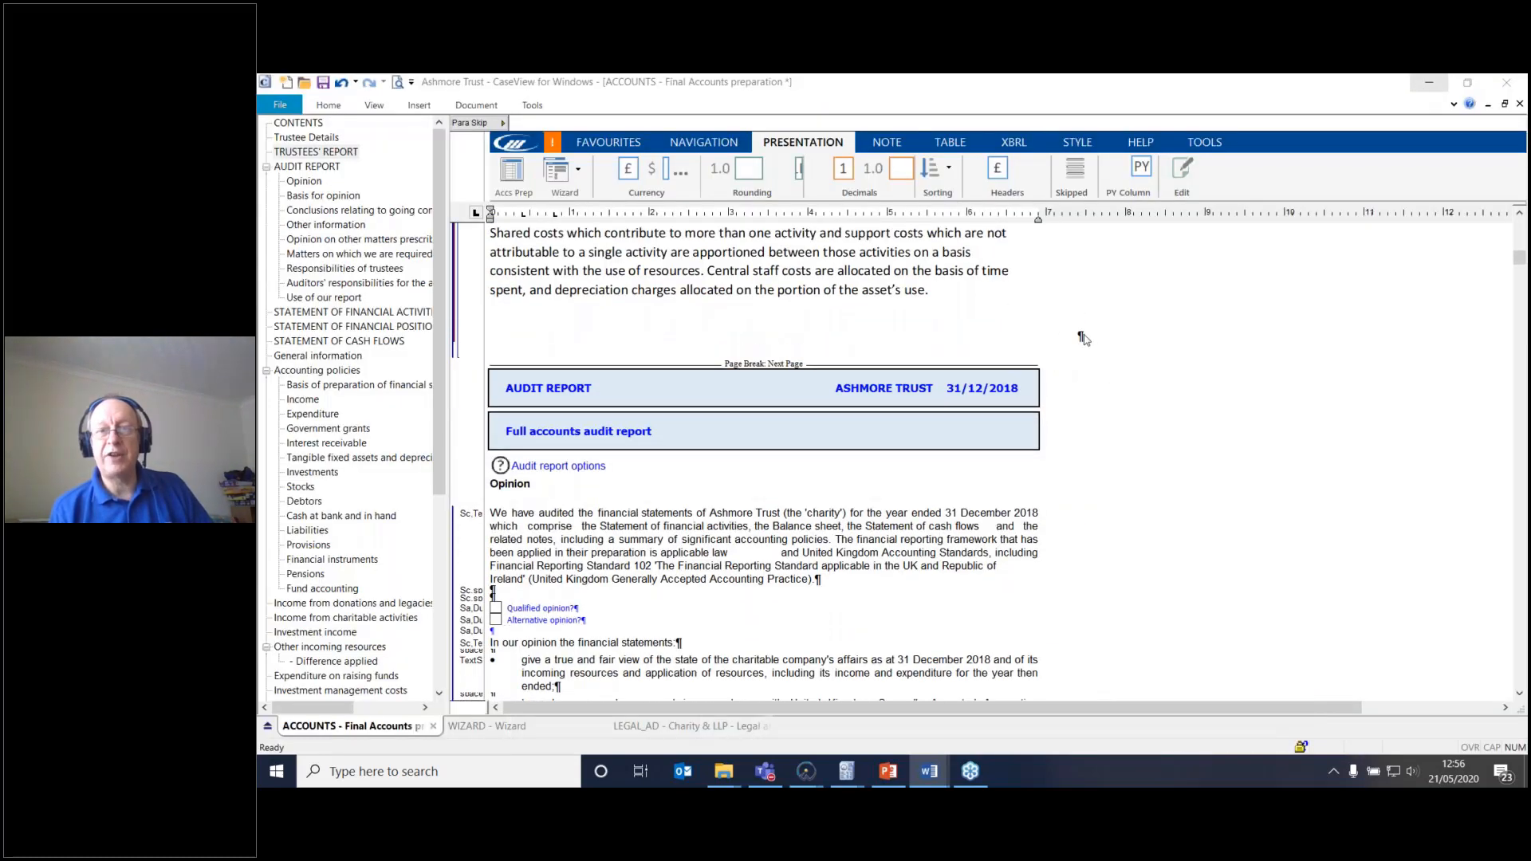
pyautogui.scroll(3, 1089, 347)
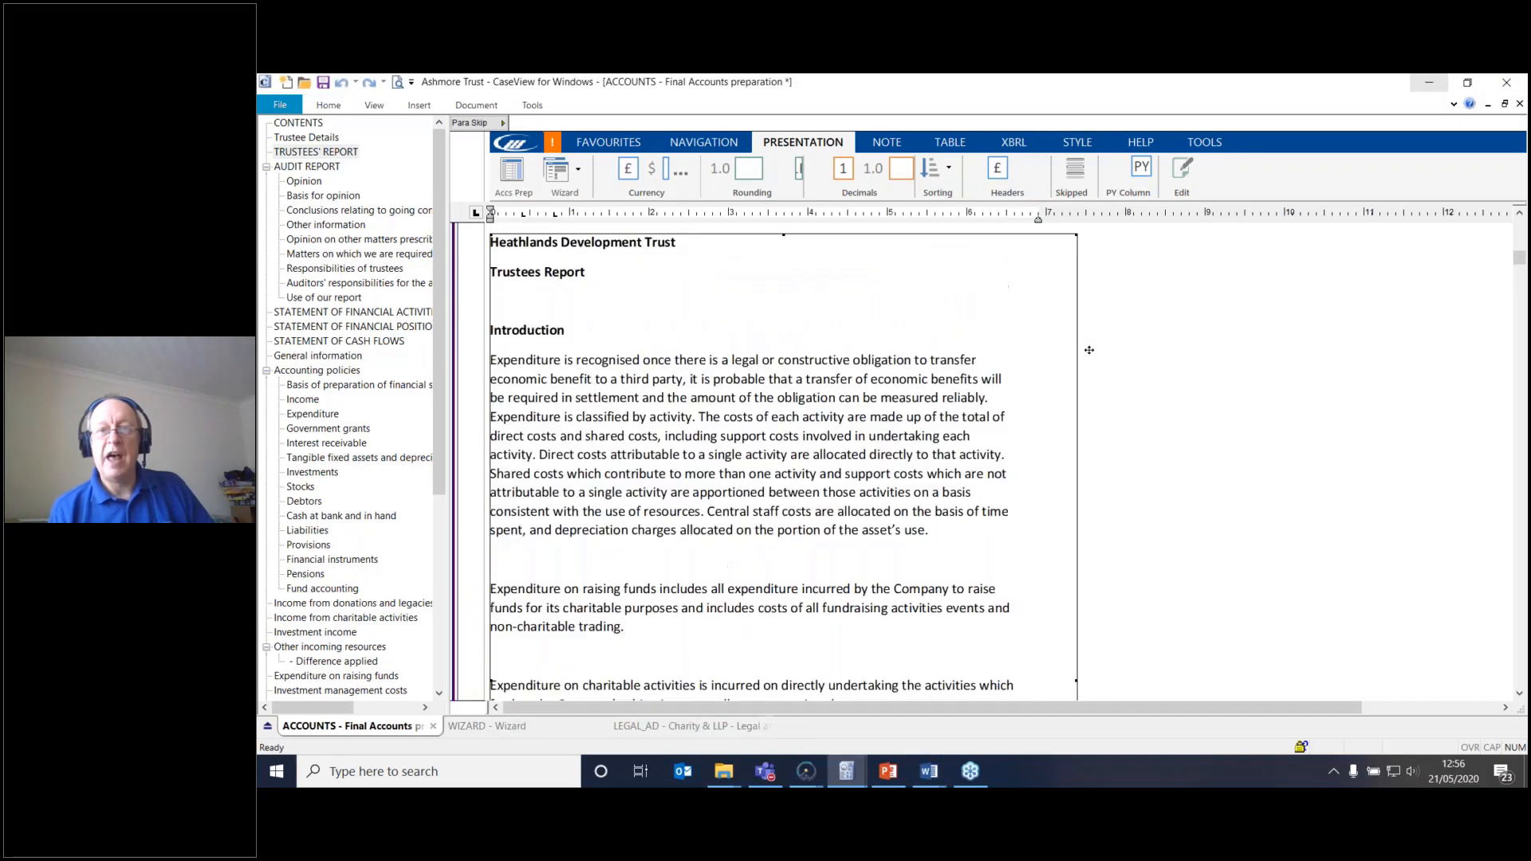
pyautogui.scroll(-3, 1145, 445)
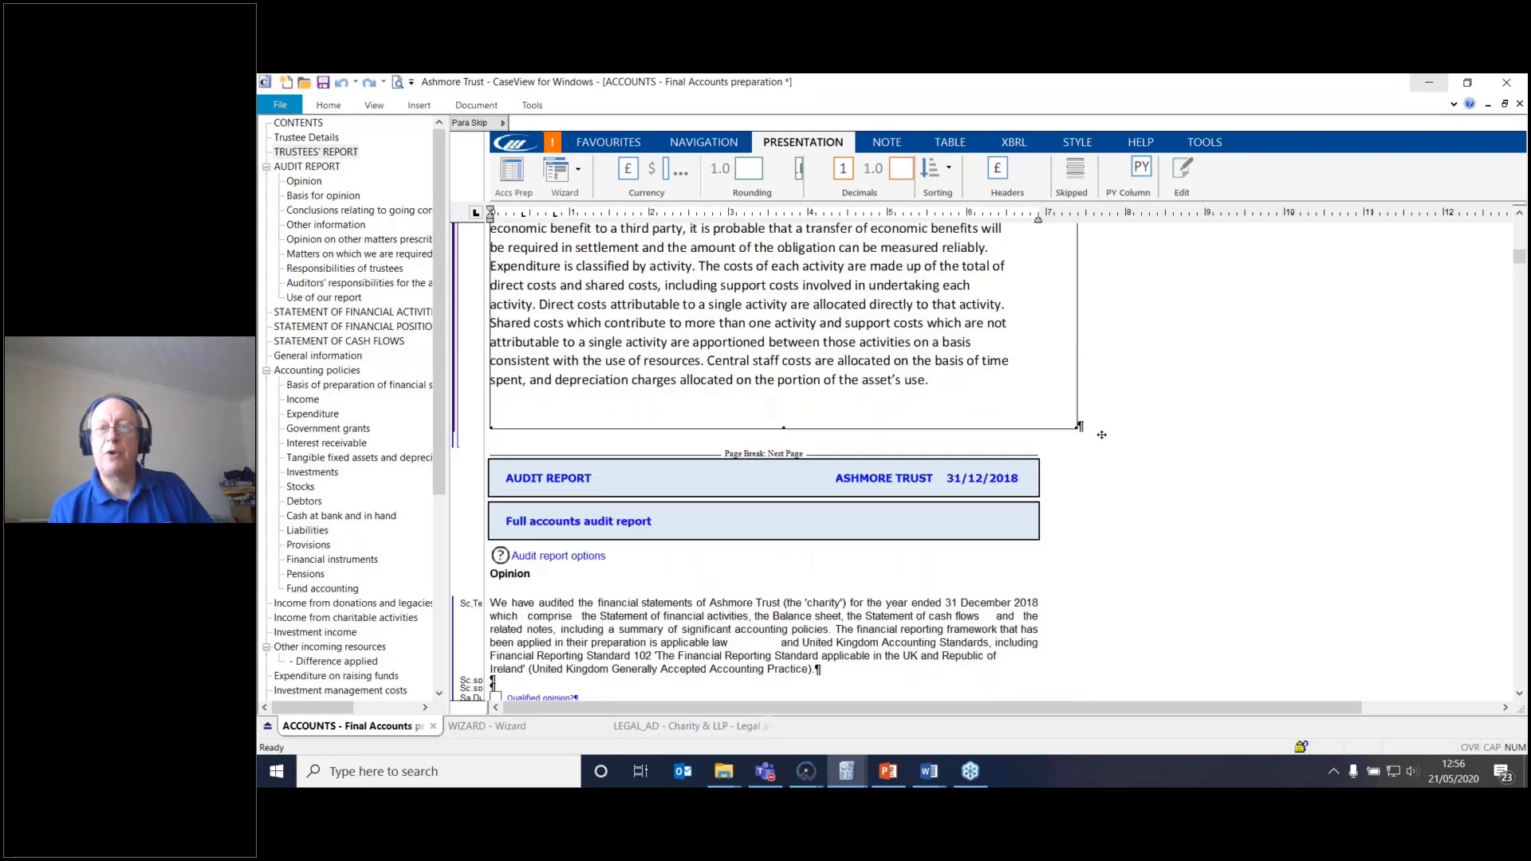
pyautogui.click(1081, 427)
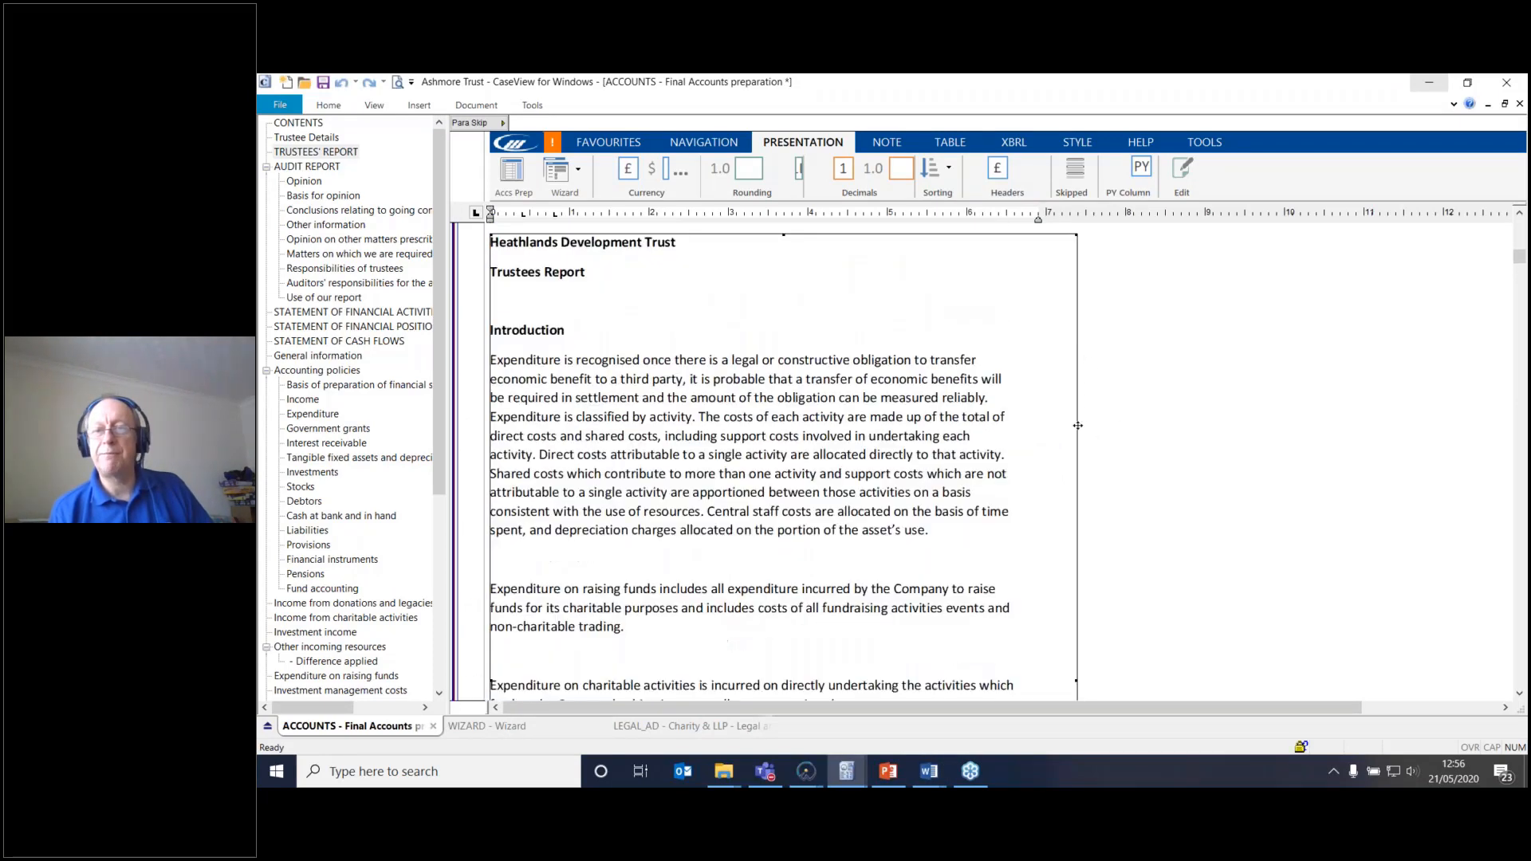
pyautogui.scroll(-5, 1055, 413)
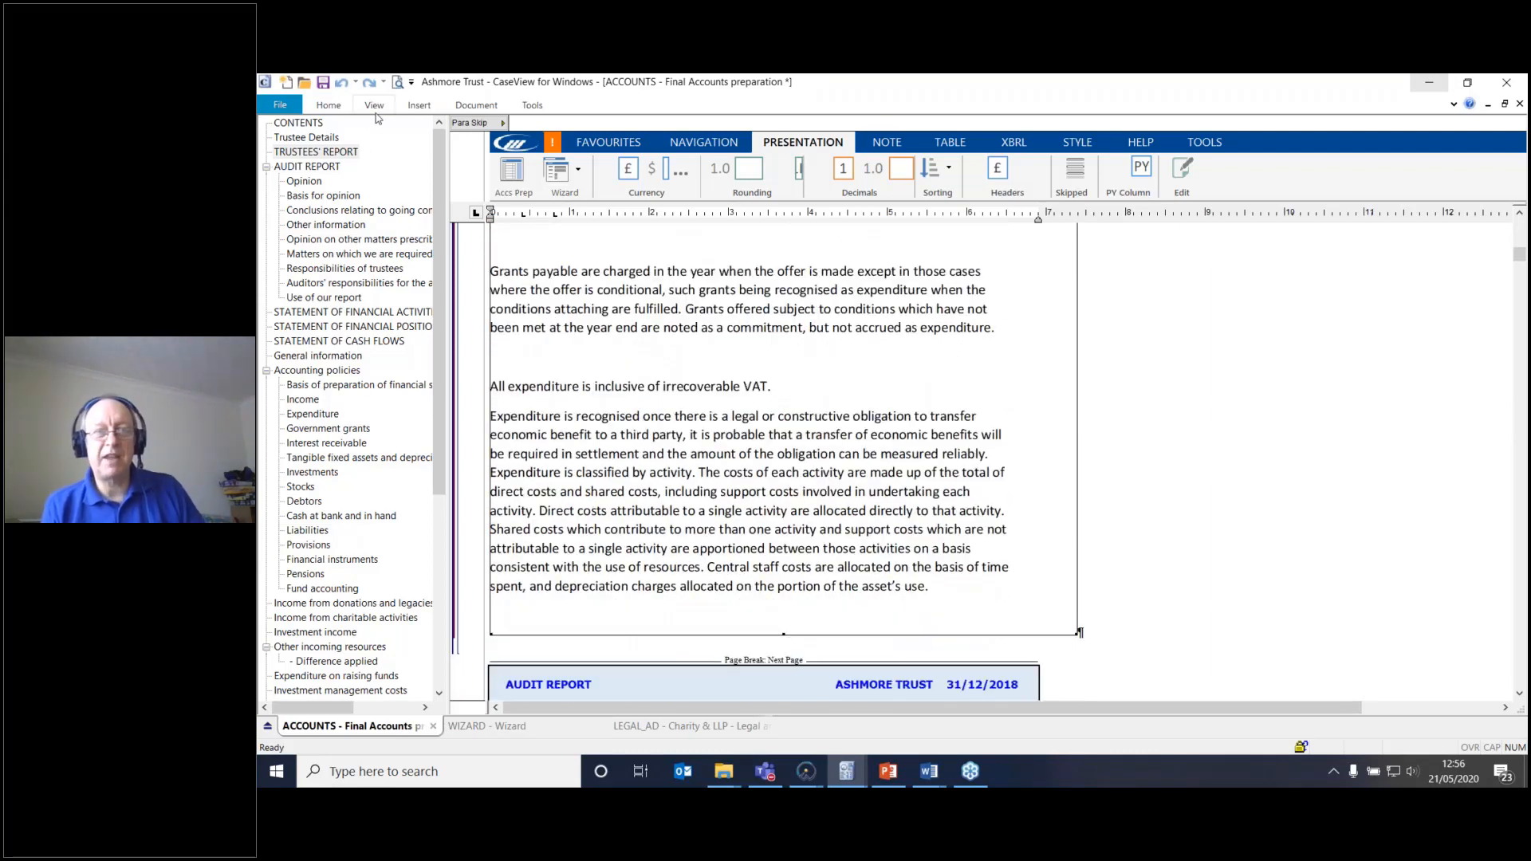
# Step: Turn off document editing to check the inserted report in form mode, and enable editing again
pyautogui.click(417, 105)
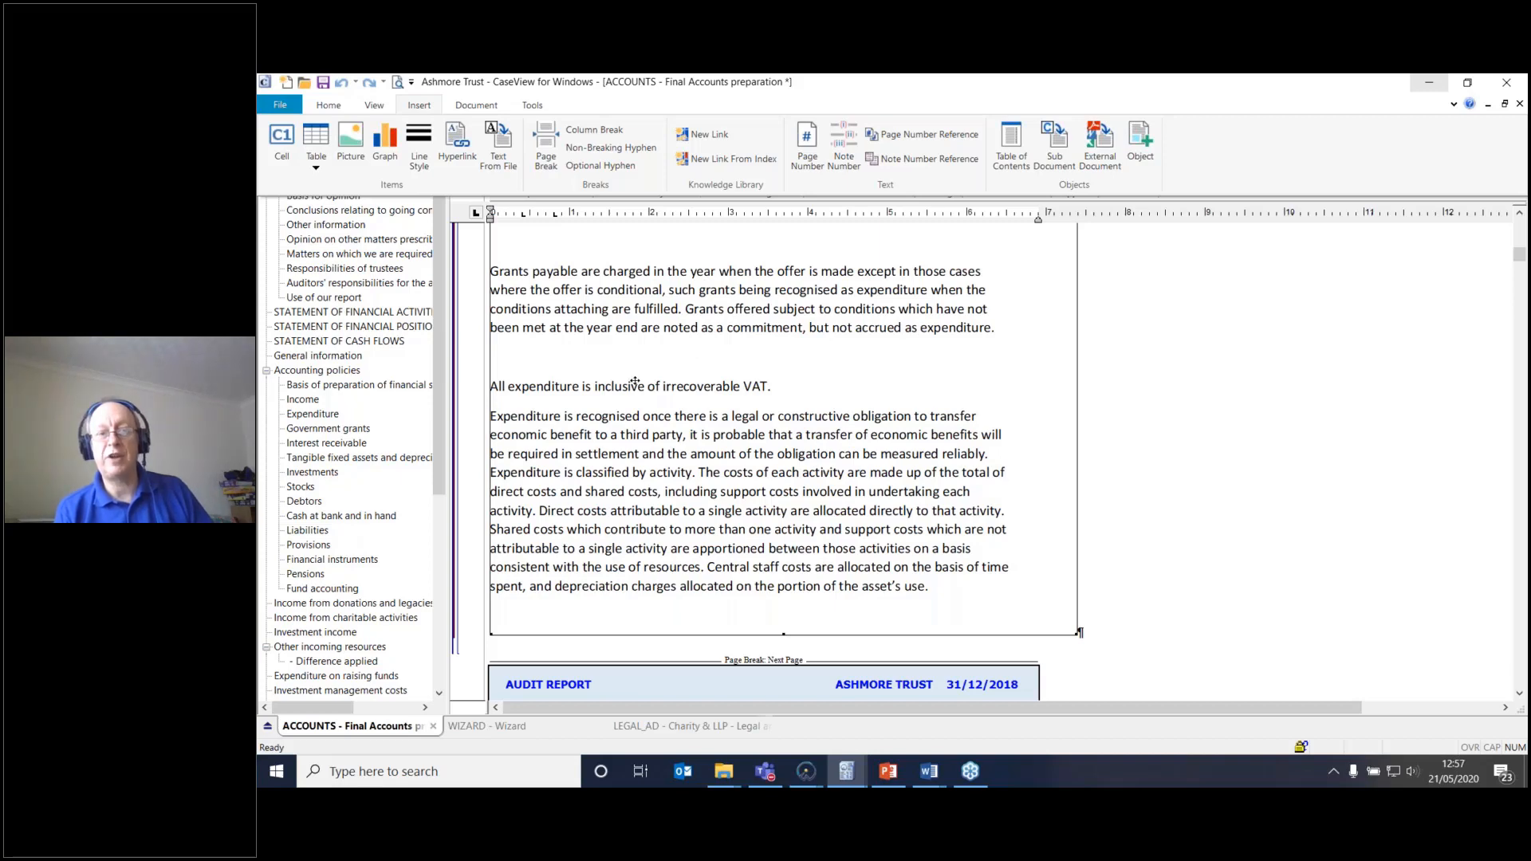
pyautogui.click(374, 105)
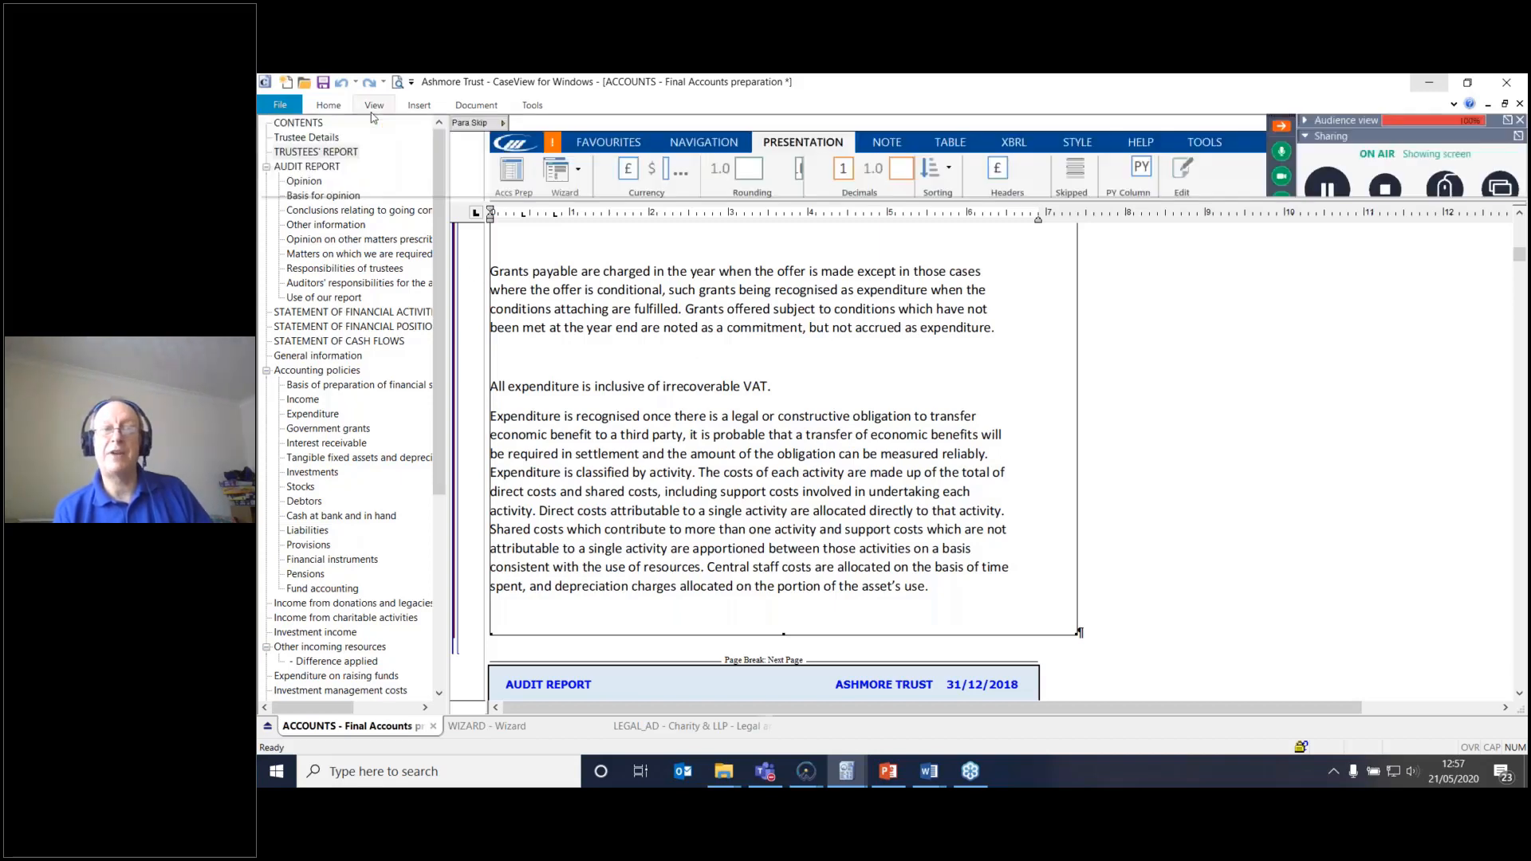
pyautogui.click(291, 169)
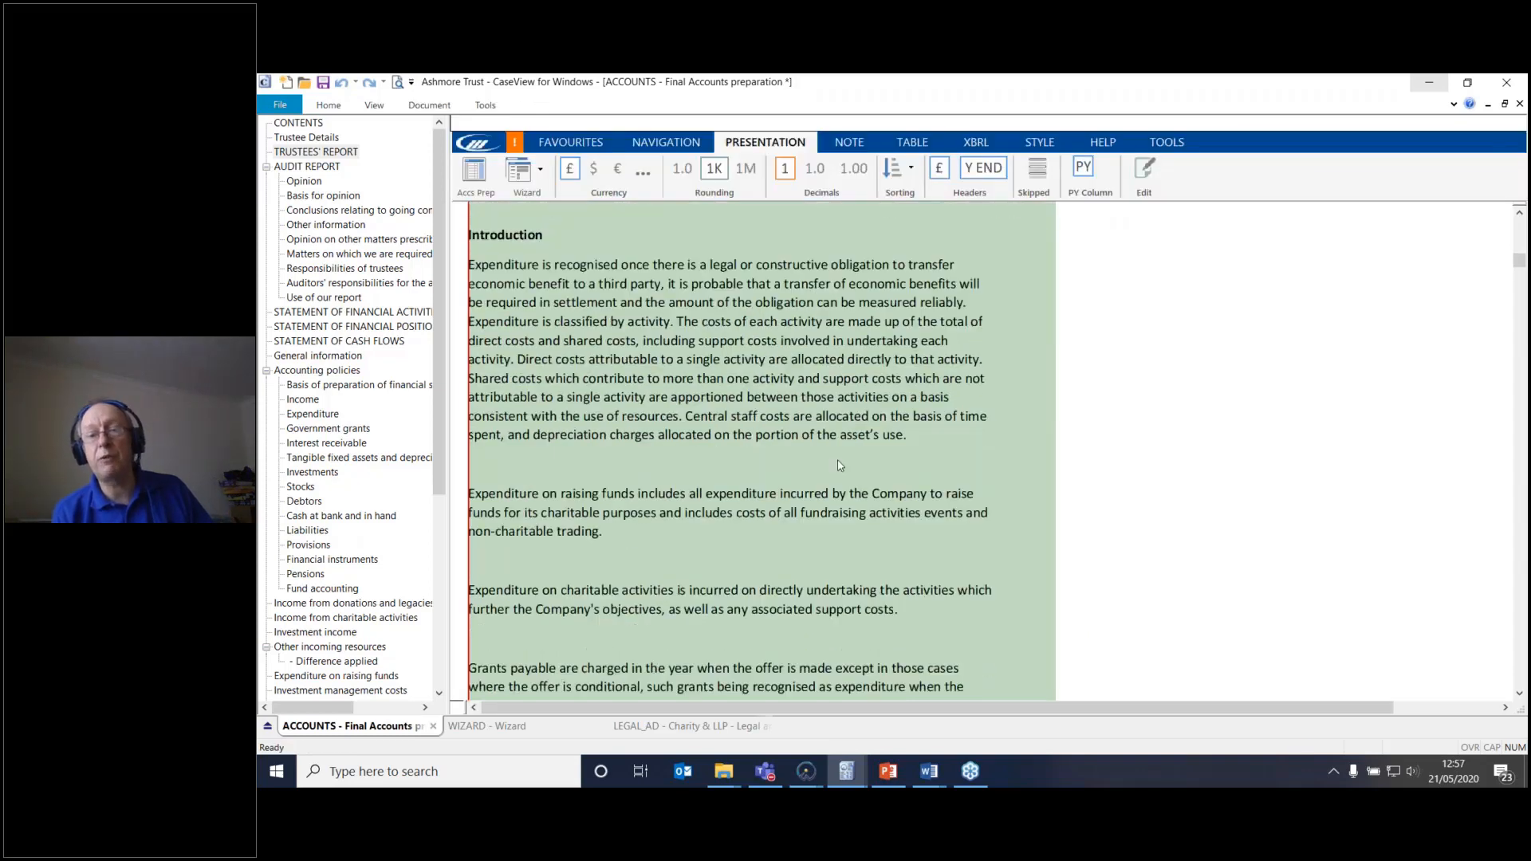
pyautogui.scroll(-3, 877, 471)
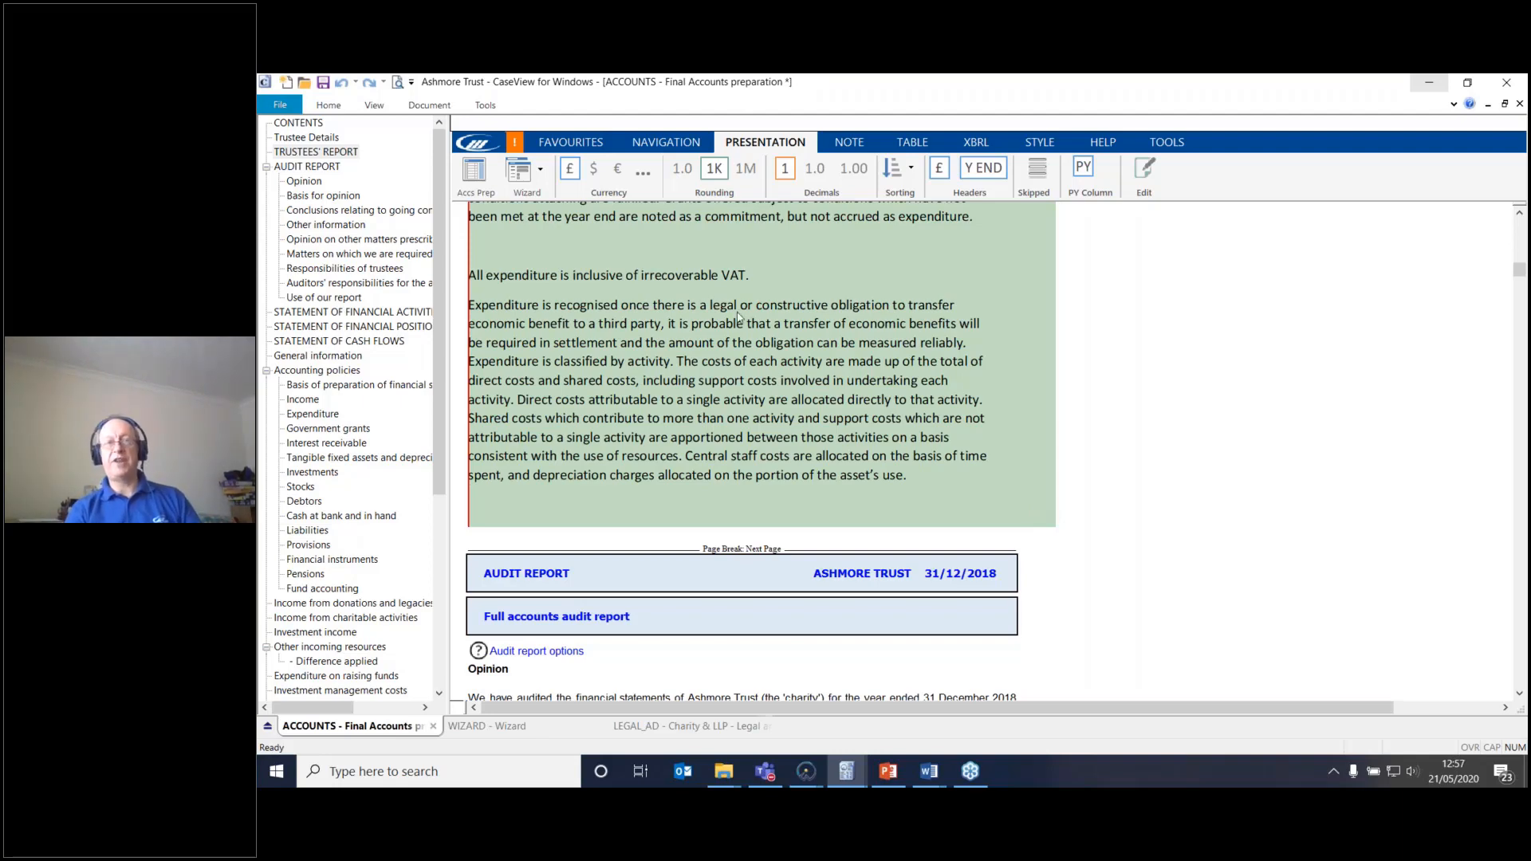
pyautogui.click(387, 110)
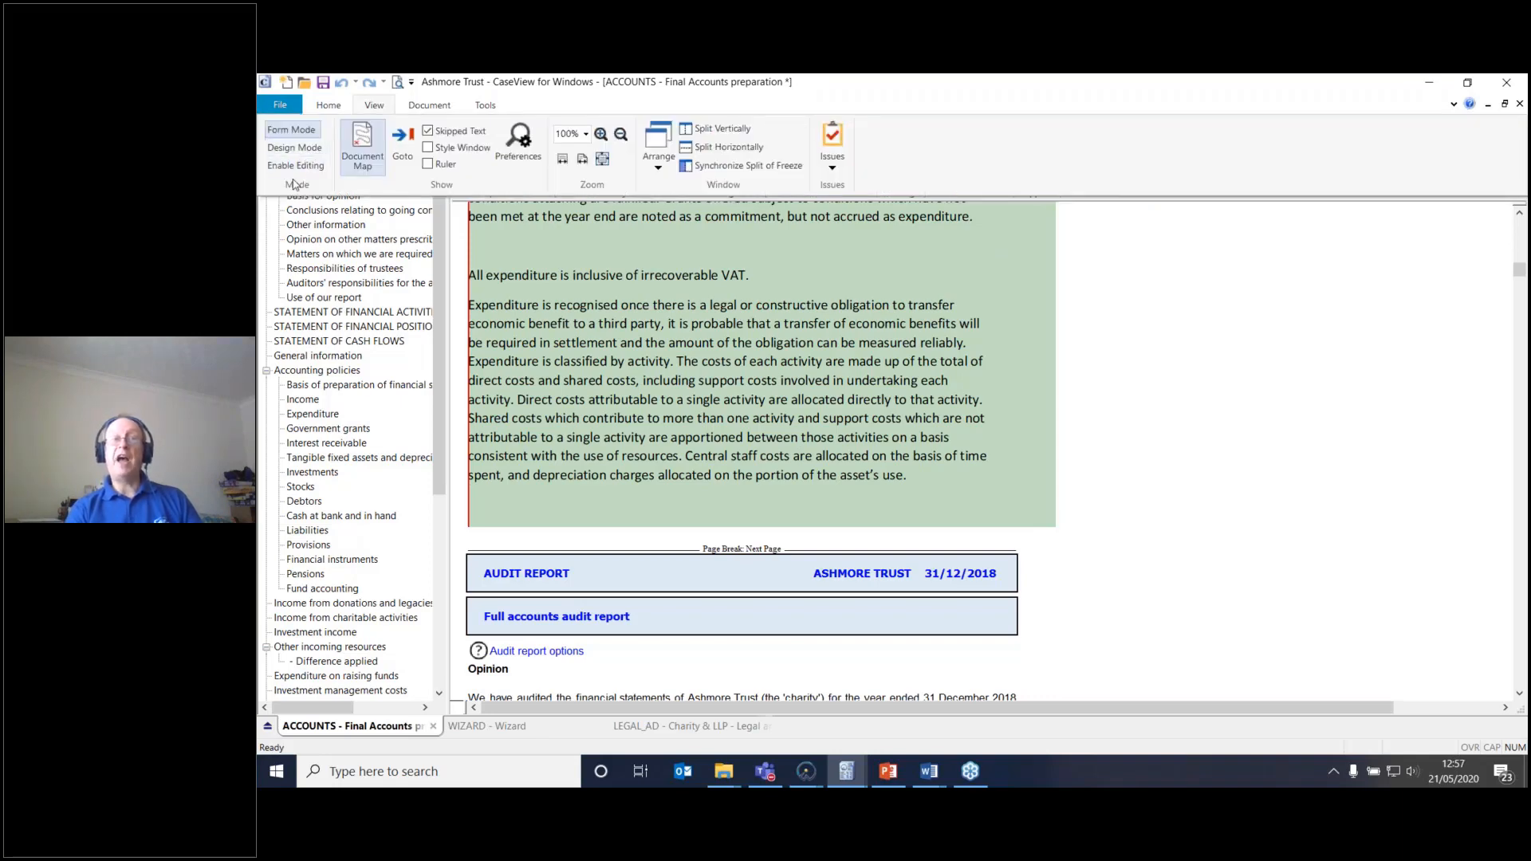
pyautogui.click(300, 164)
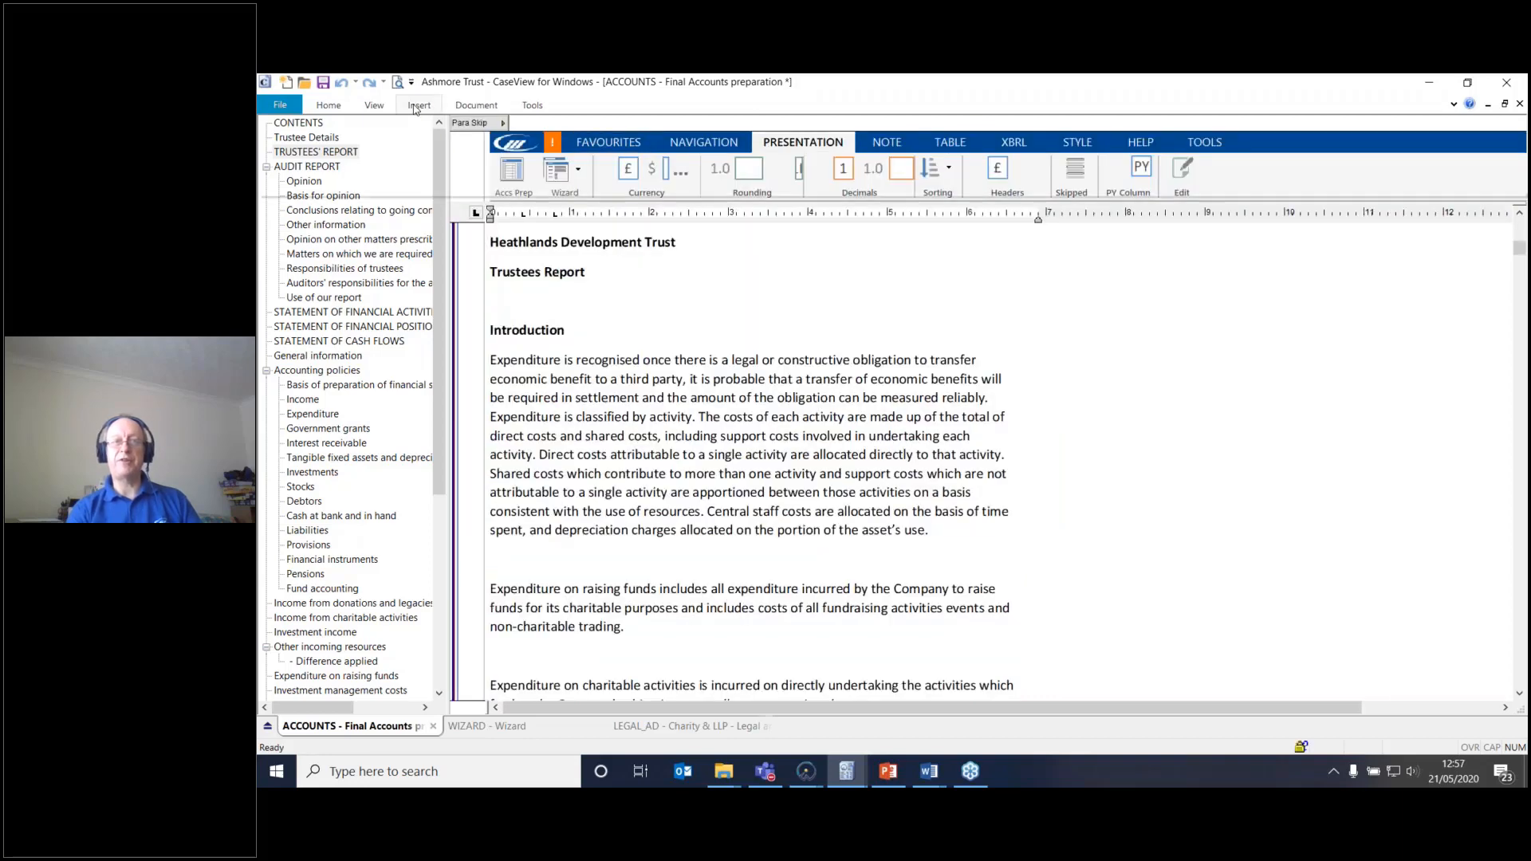
pyautogui.click(416, 106)
pyautogui.click(1139, 148)
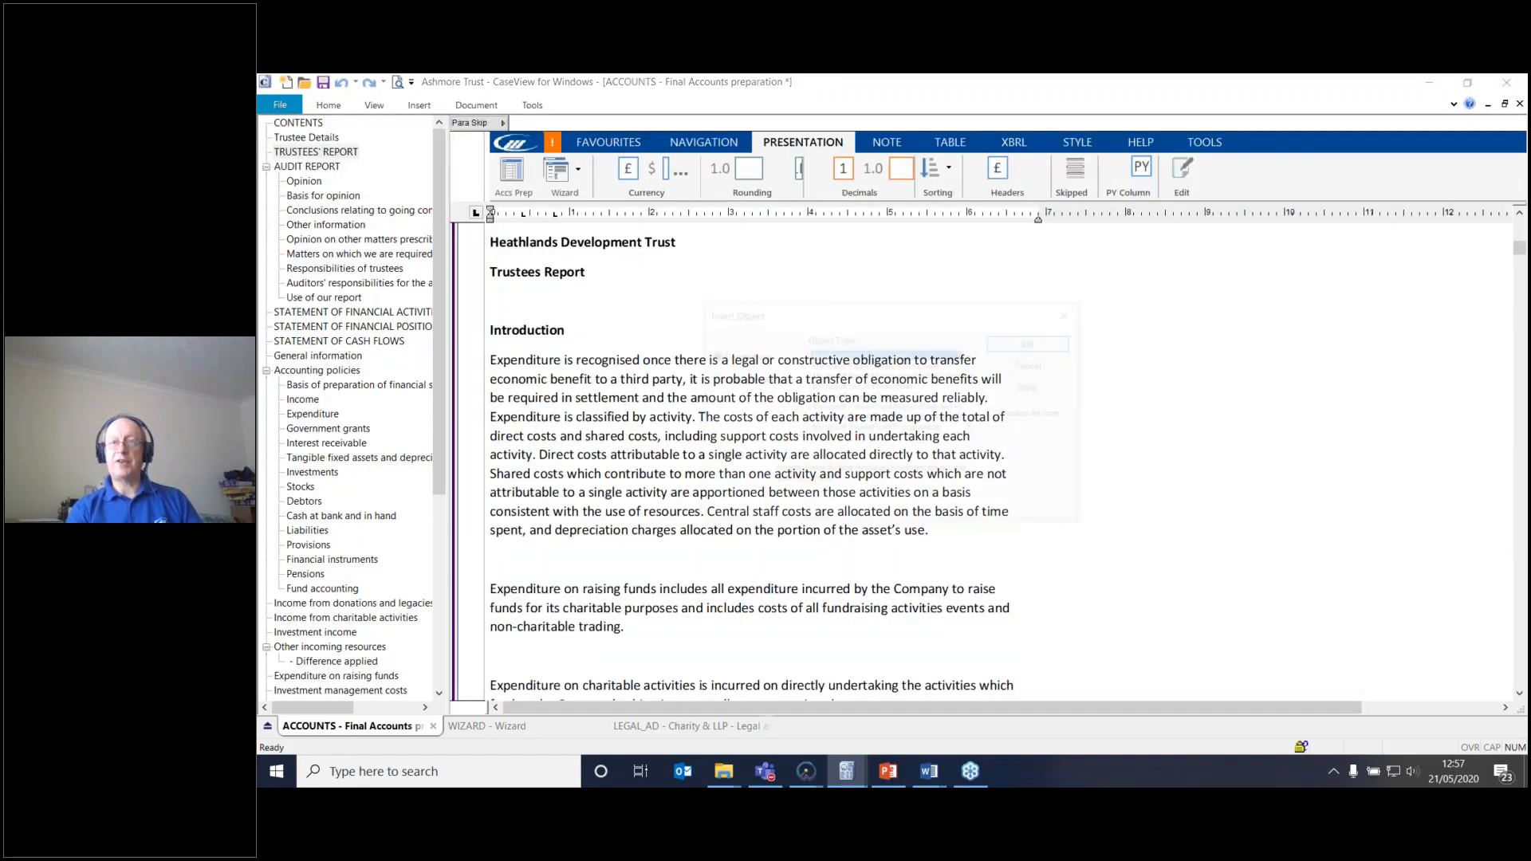
pyautogui.click(764, 380)
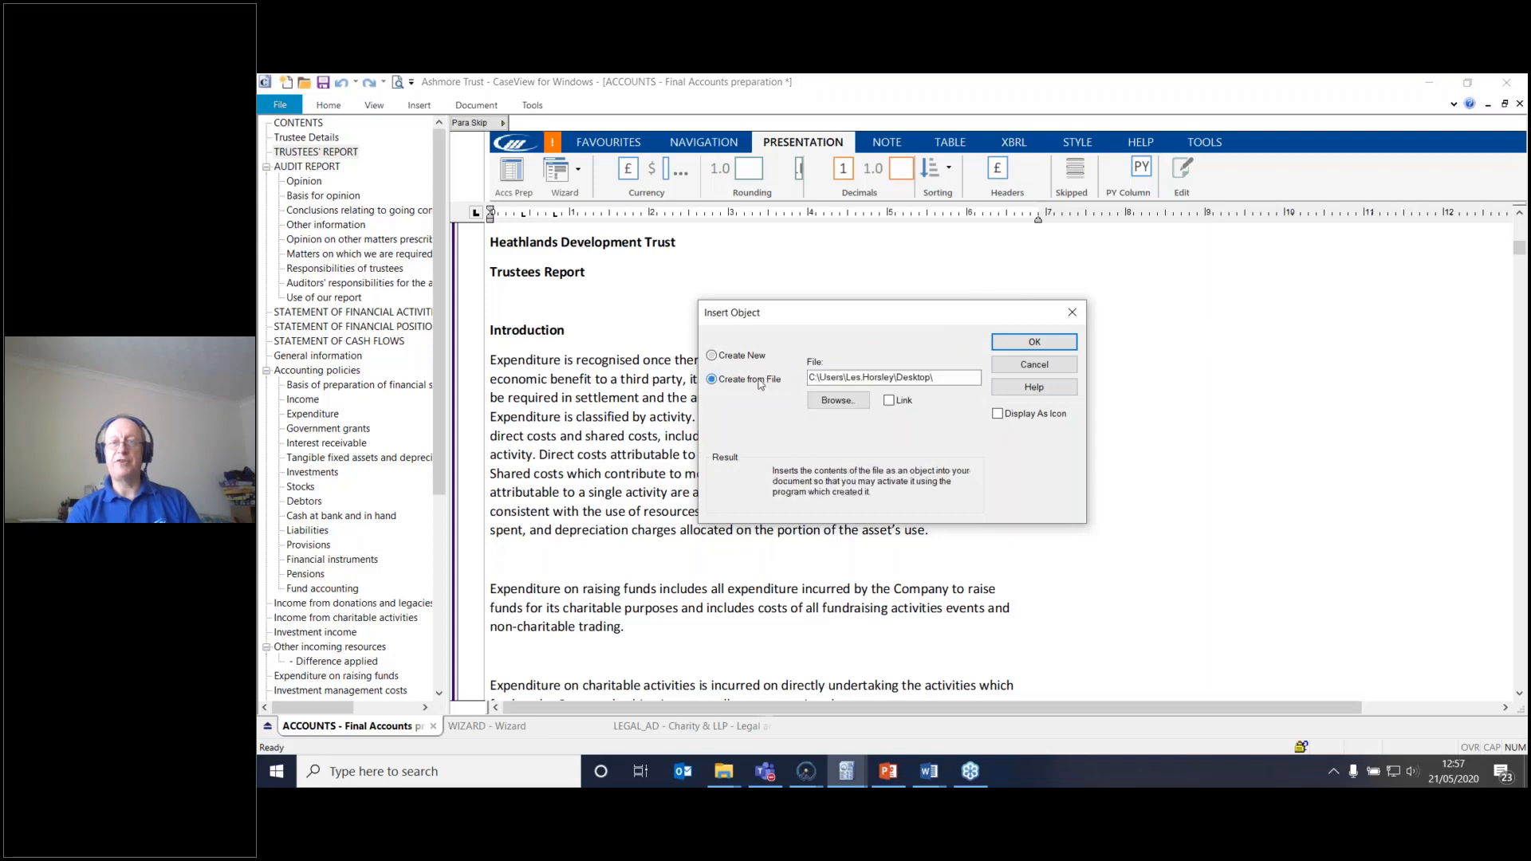
pyautogui.click(849, 401)
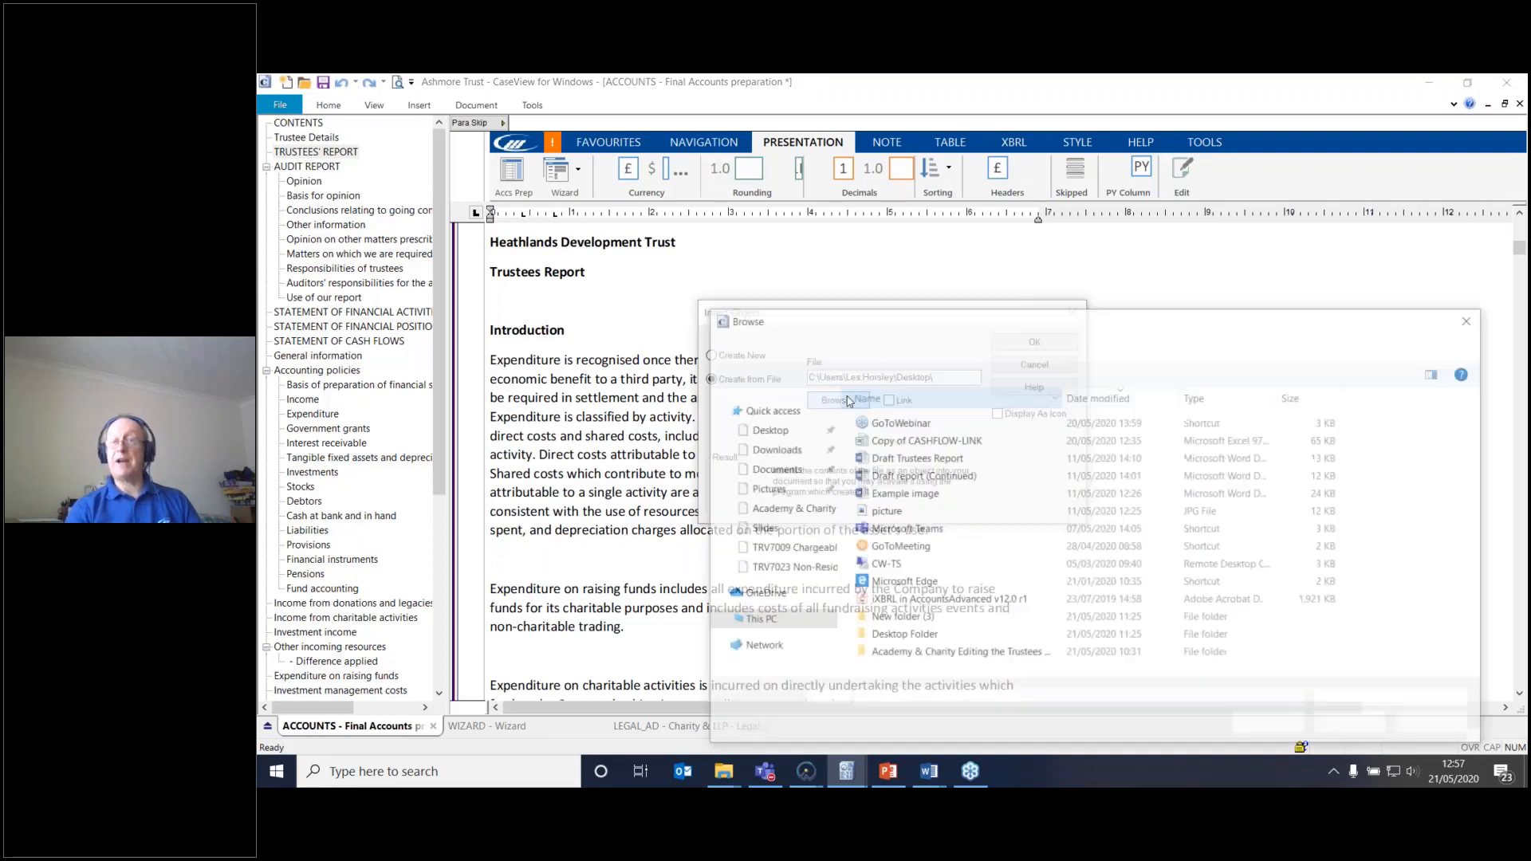
pyautogui.click(937, 477)
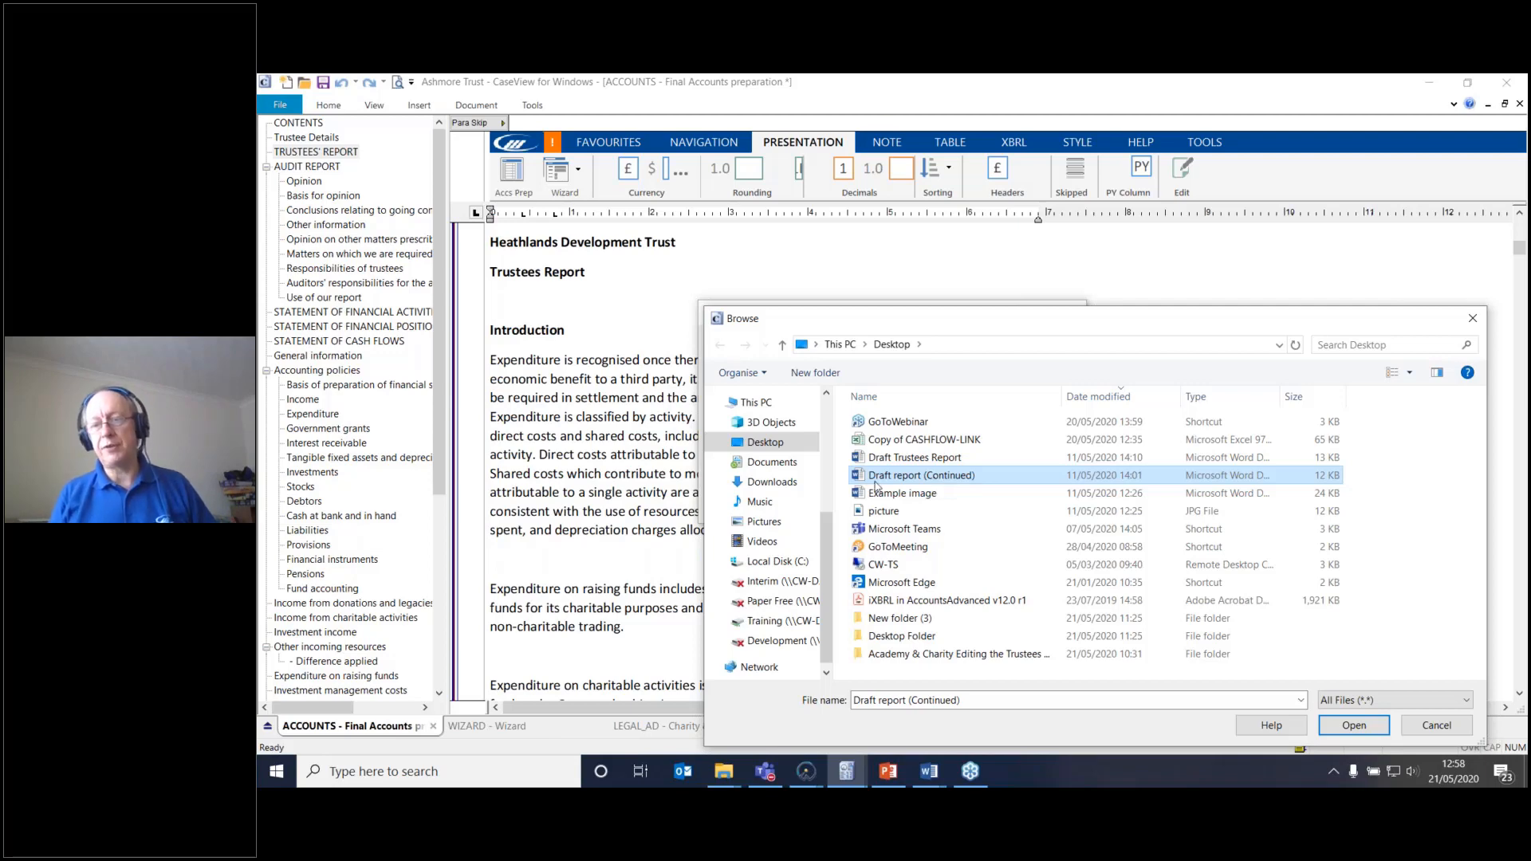
pyautogui.click(1354, 725)
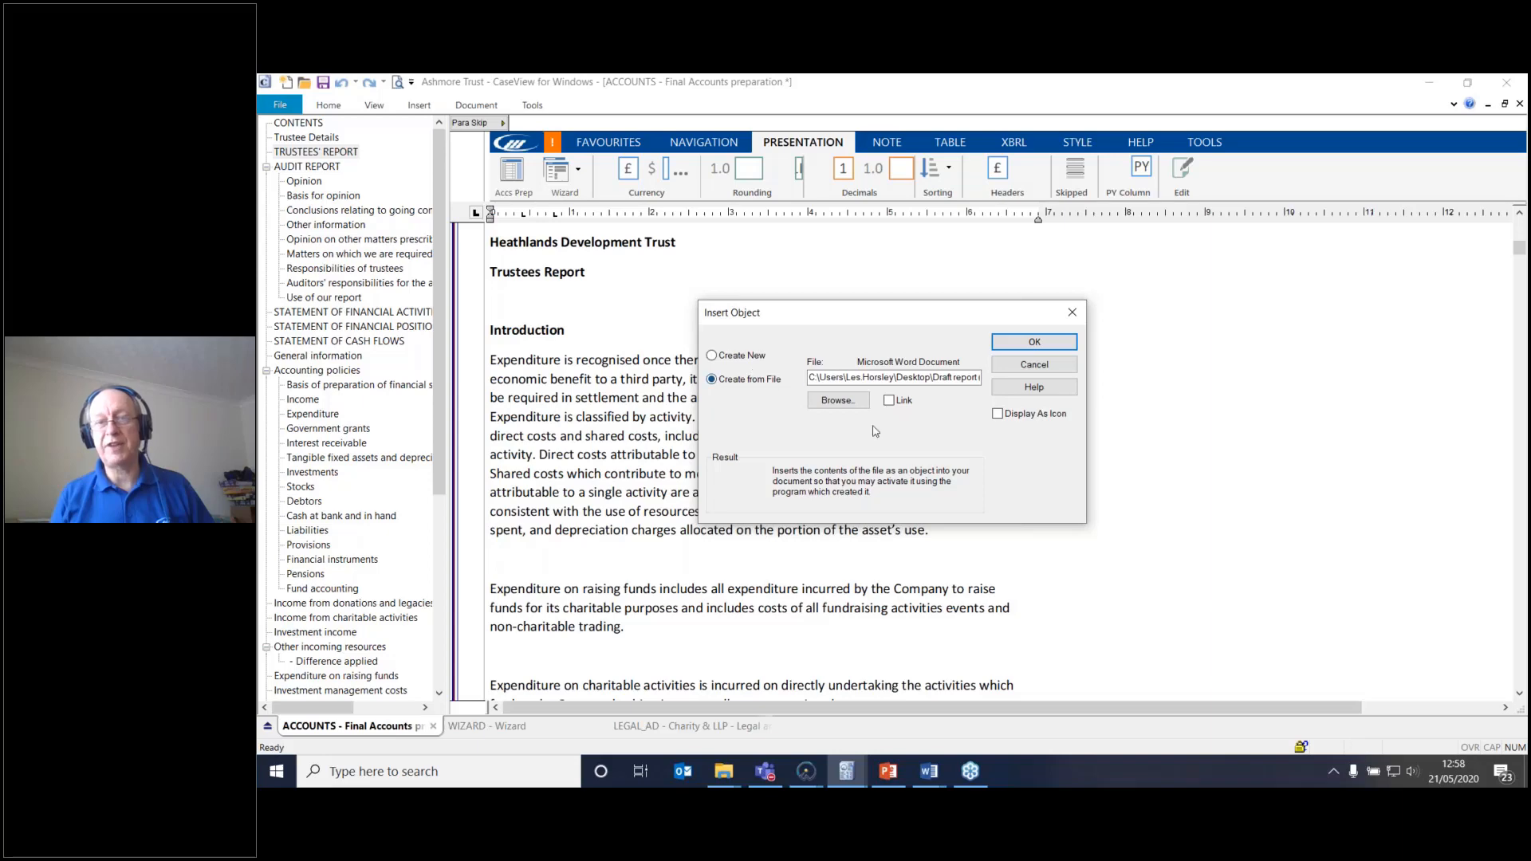
pyautogui.click(1065, 366)
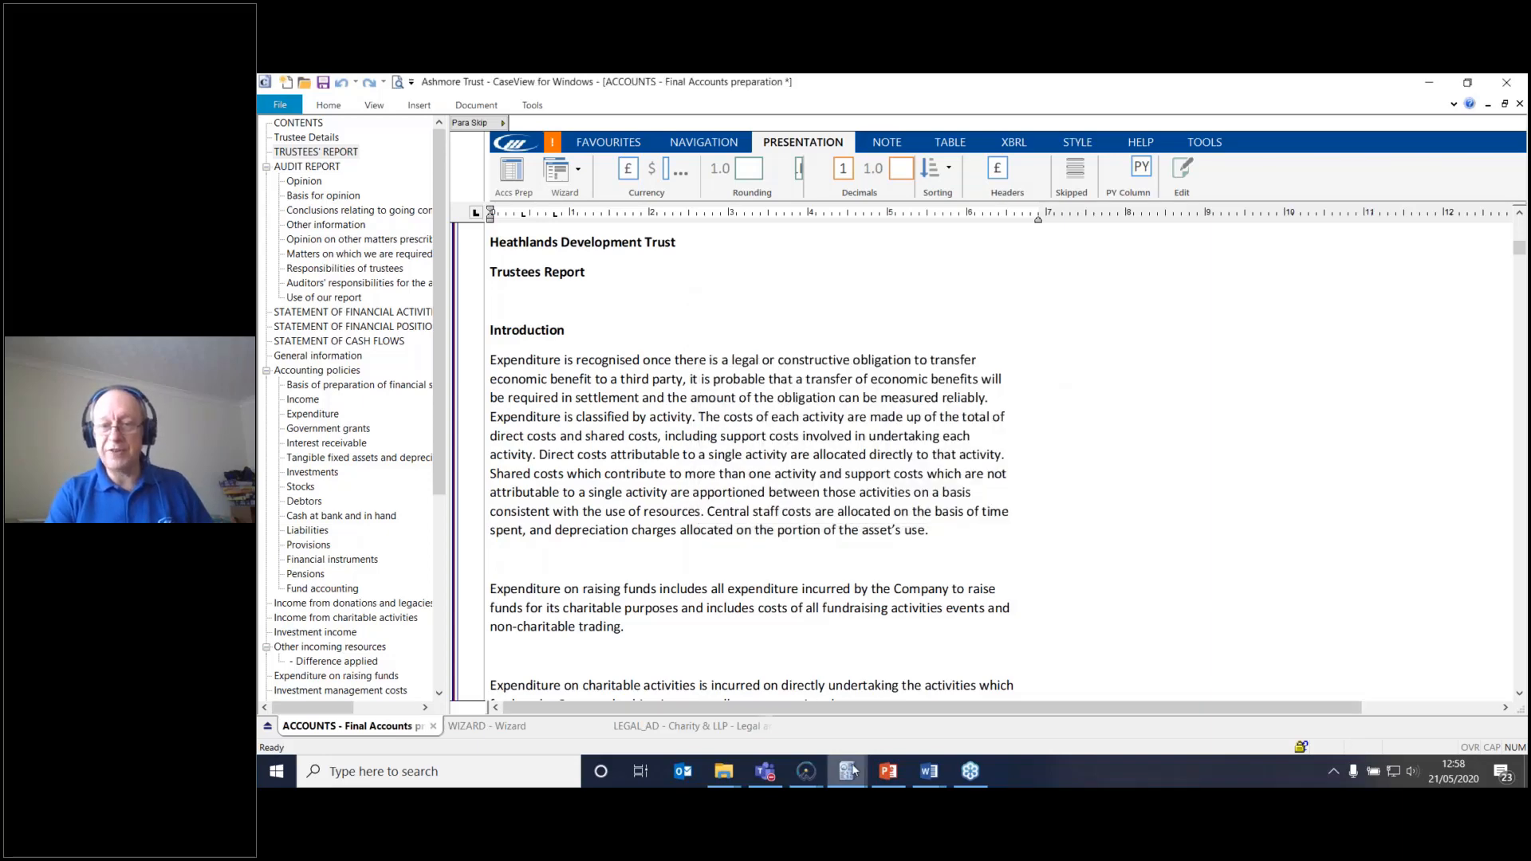
# Step: Switch to The StoneMaid Academy accounts, view the trade union facility time section of its Trustees' Report, and return to the Ashmore Trust accounts
pyautogui.moveTo(852, 769)
pyautogui.click(881, 718)
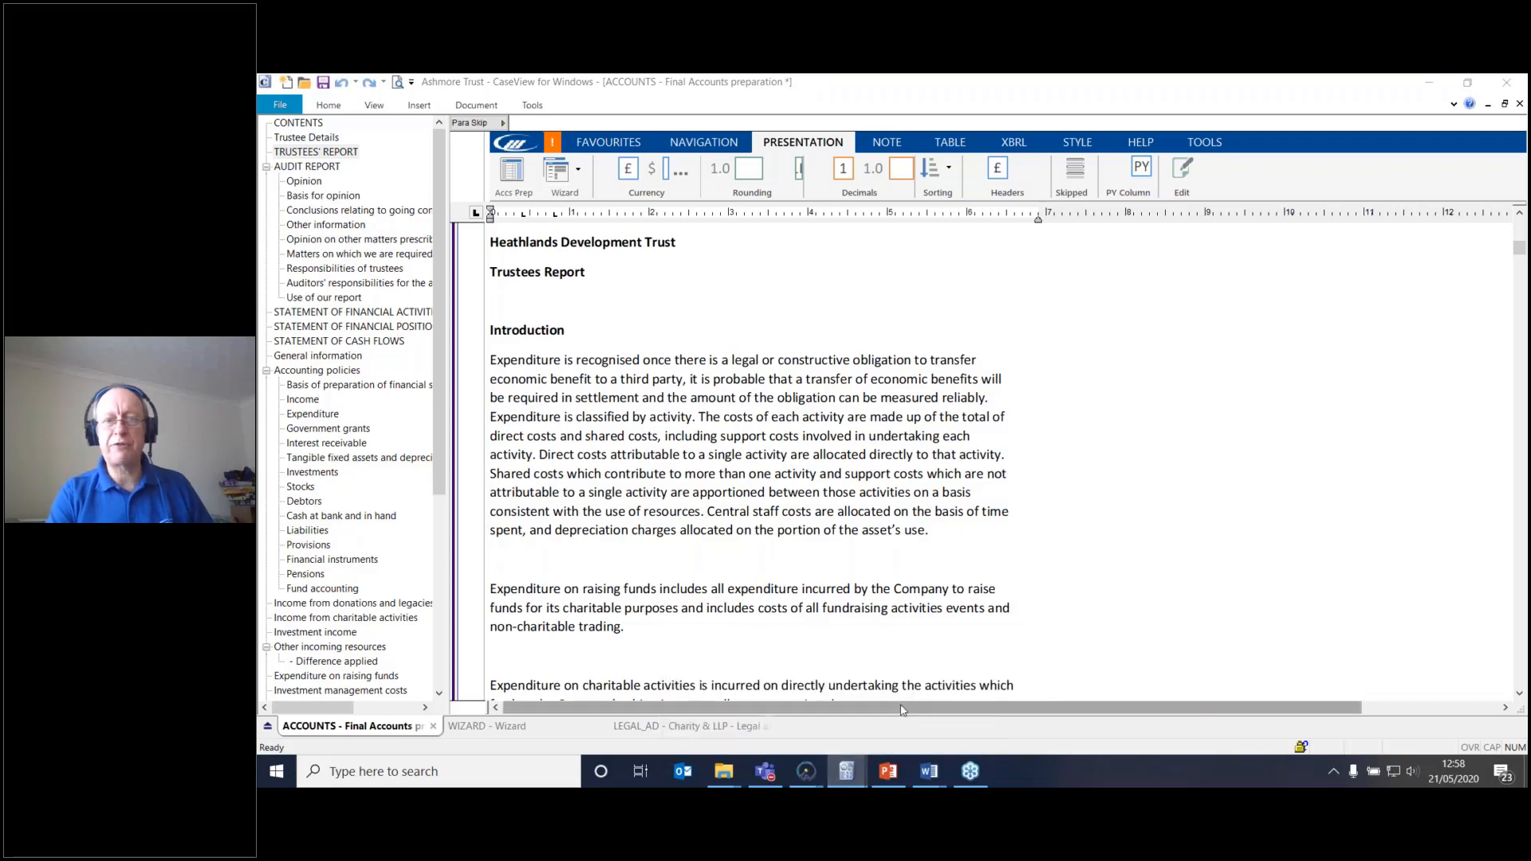
pyautogui.scroll(2, 929, 529)
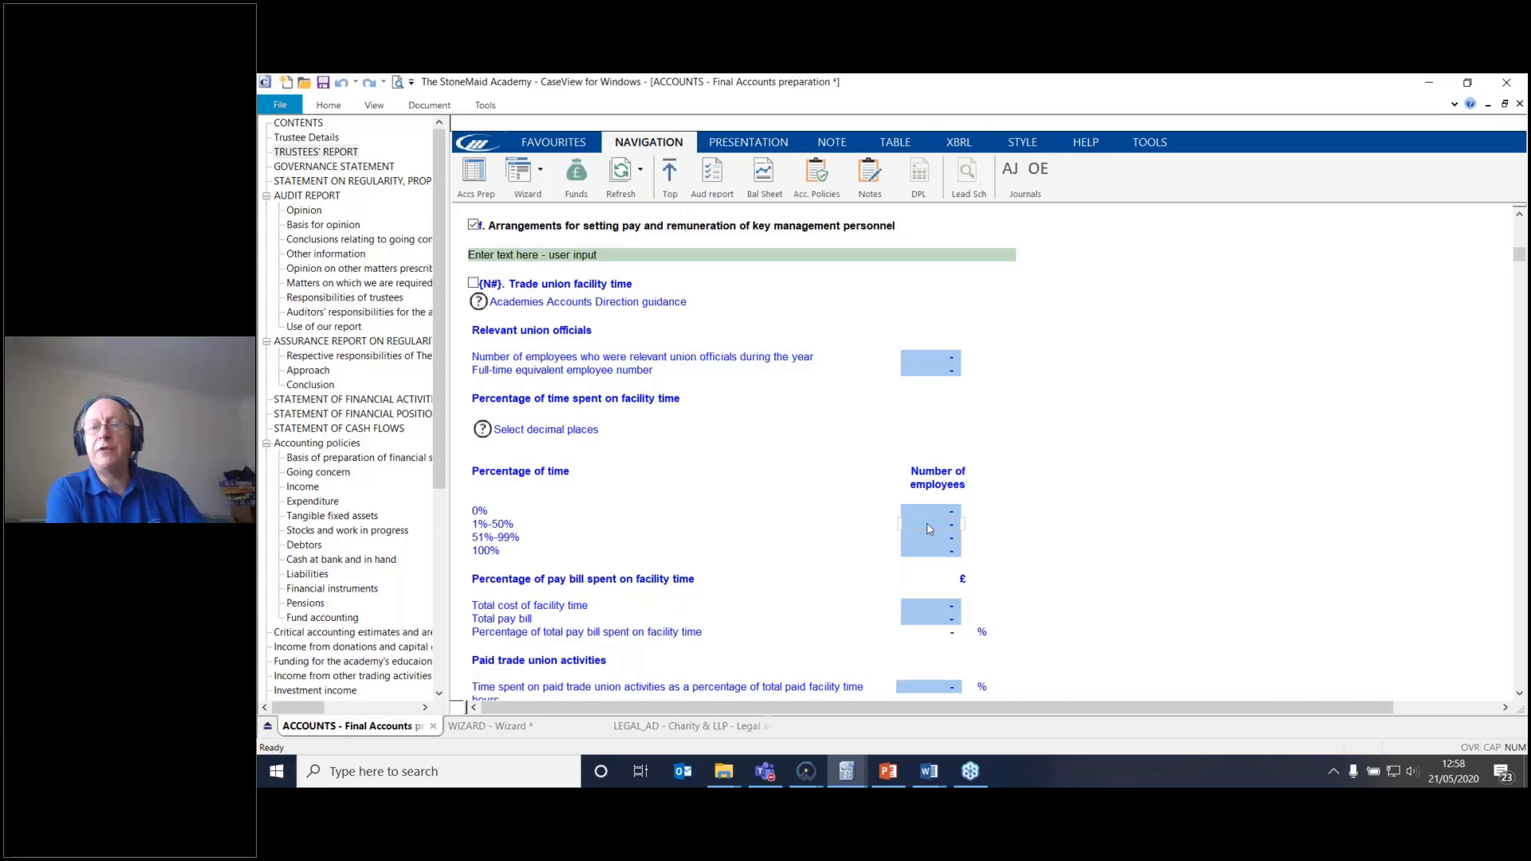
pyautogui.scroll(1, 927, 529)
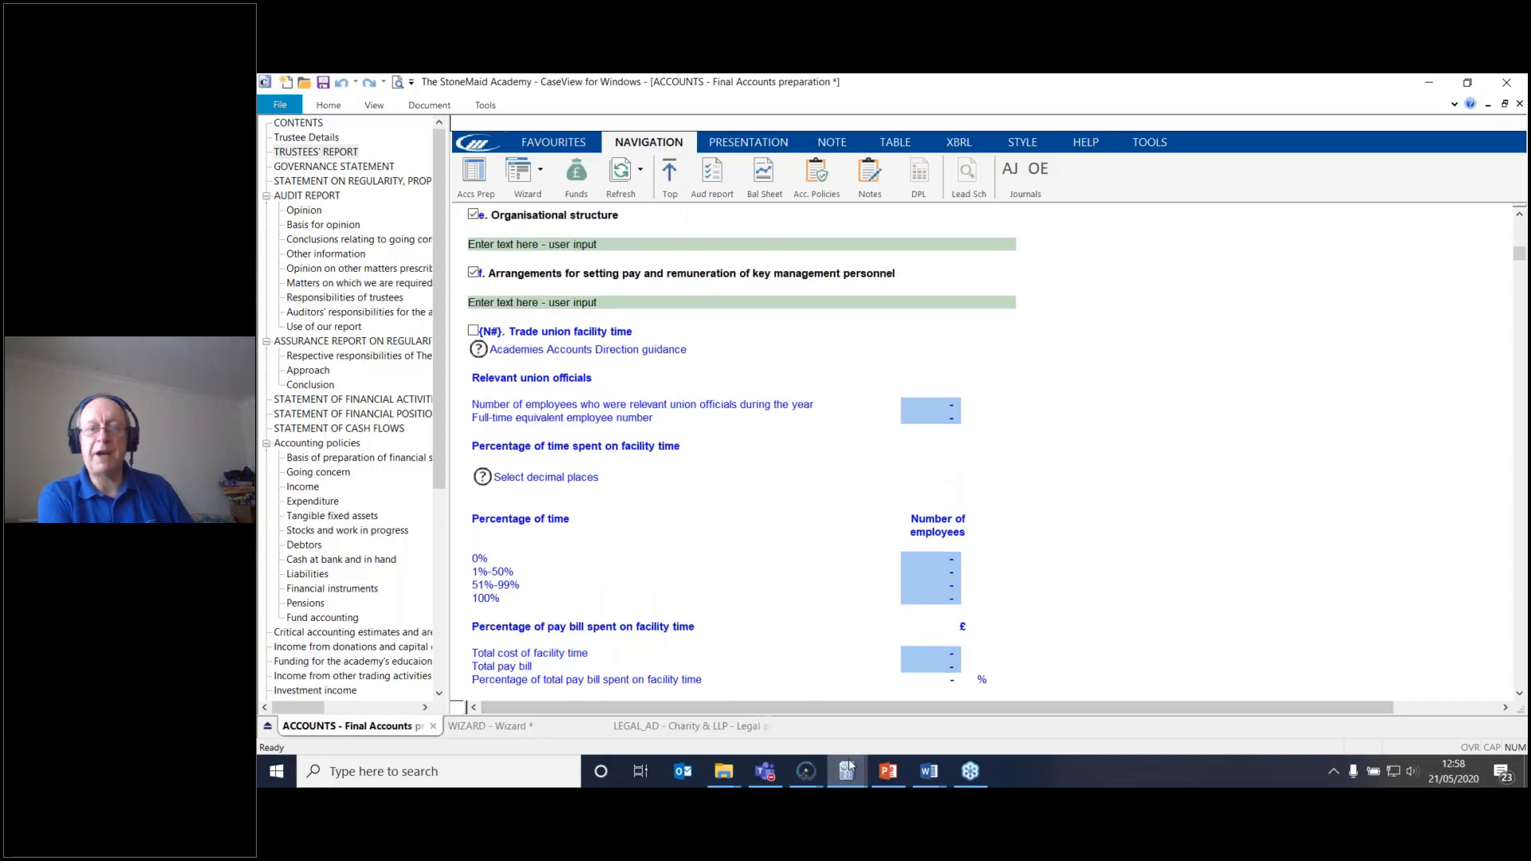
pyautogui.moveTo(847, 771)
pyautogui.click(786, 733)
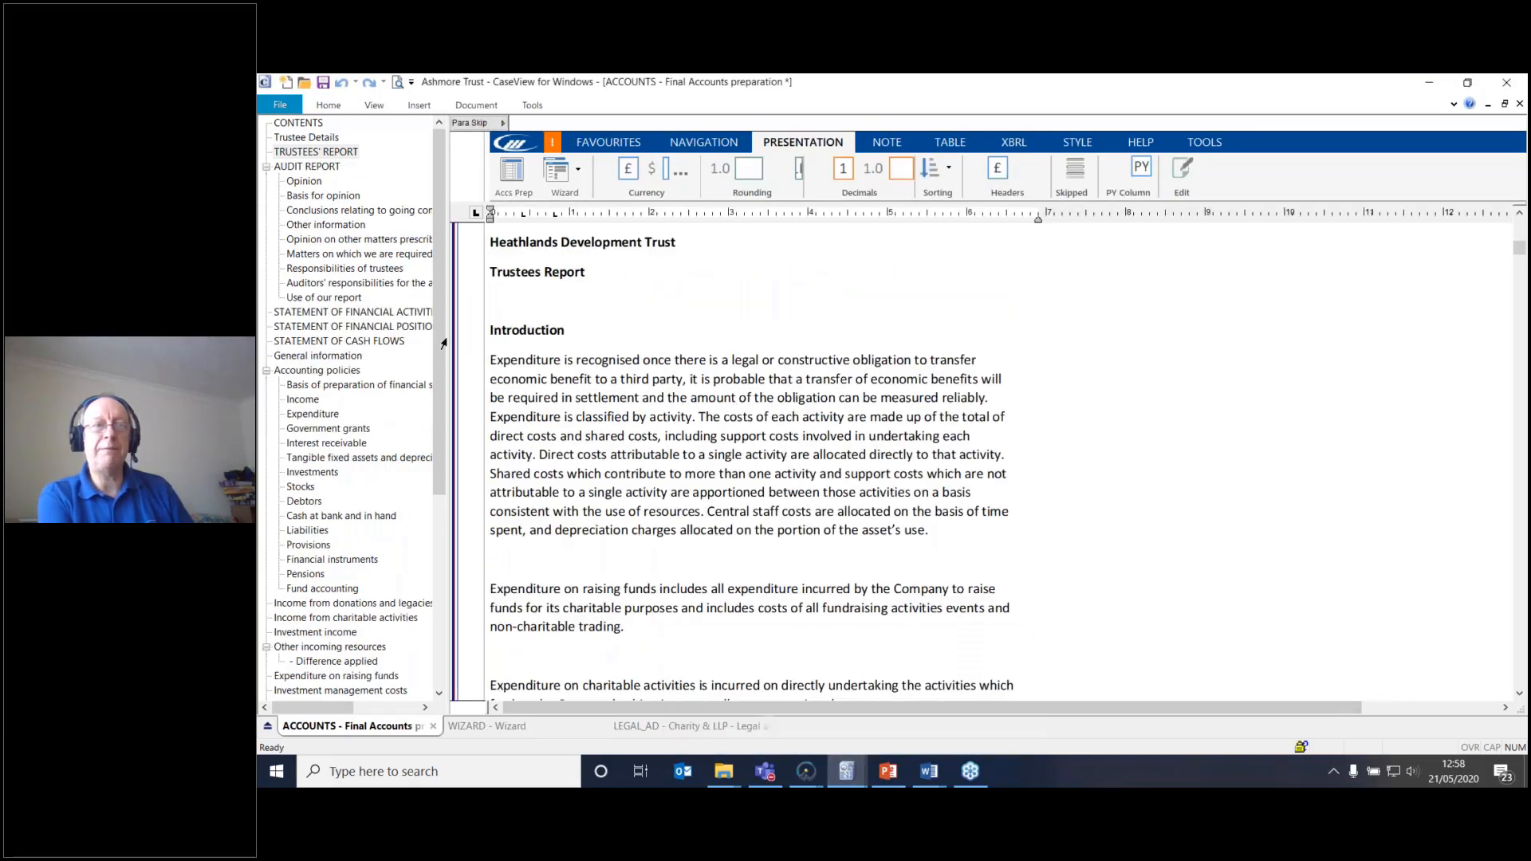
# Step: View the Trustee Details page in the accounts and the trustee details section of the wizard's Trustees report page
pyautogui.click(307, 137)
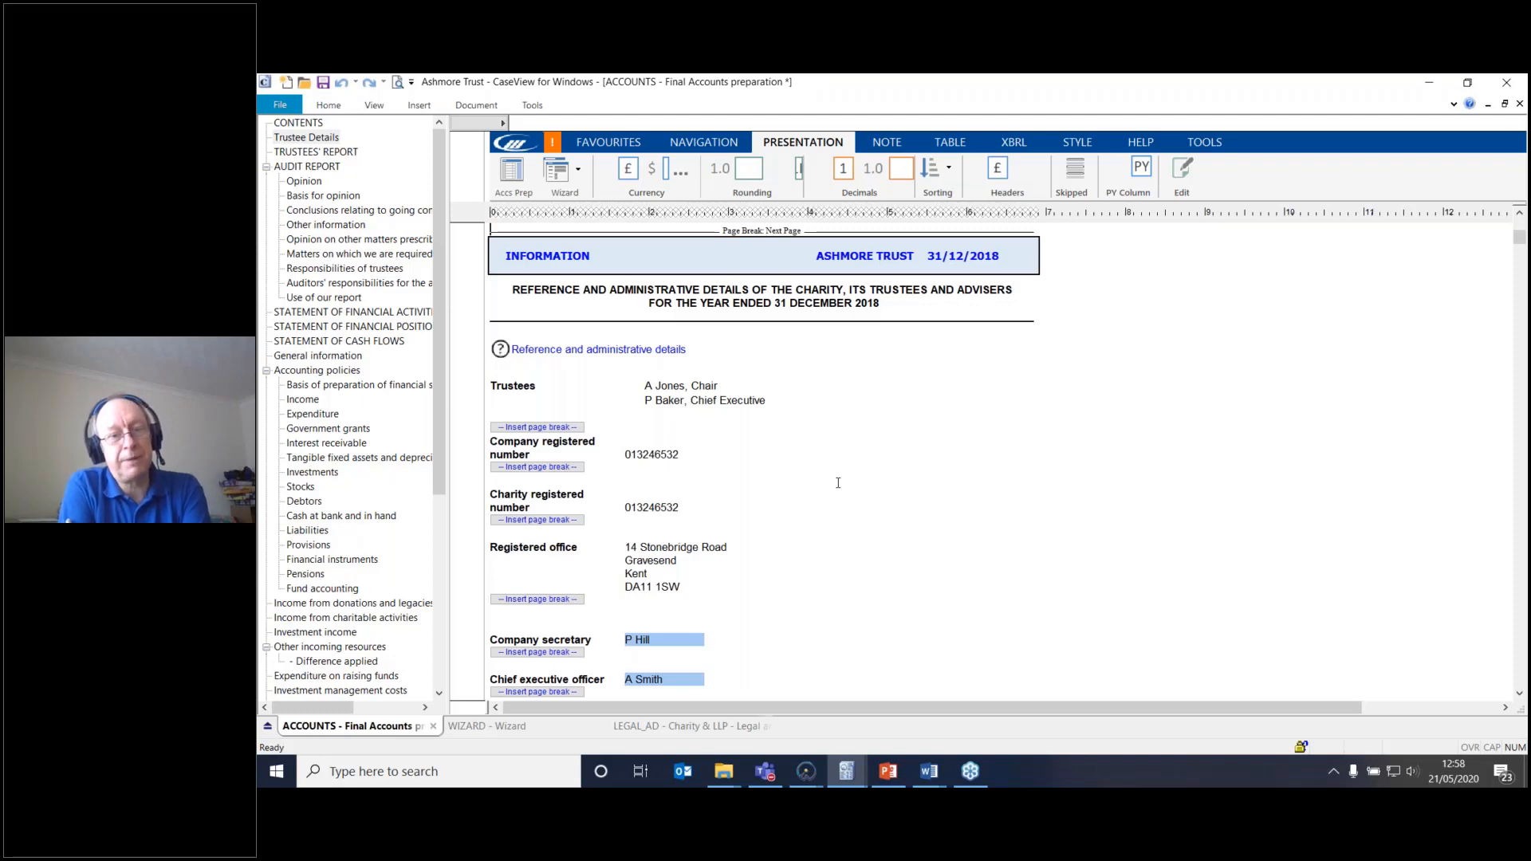
pyautogui.click(515, 730)
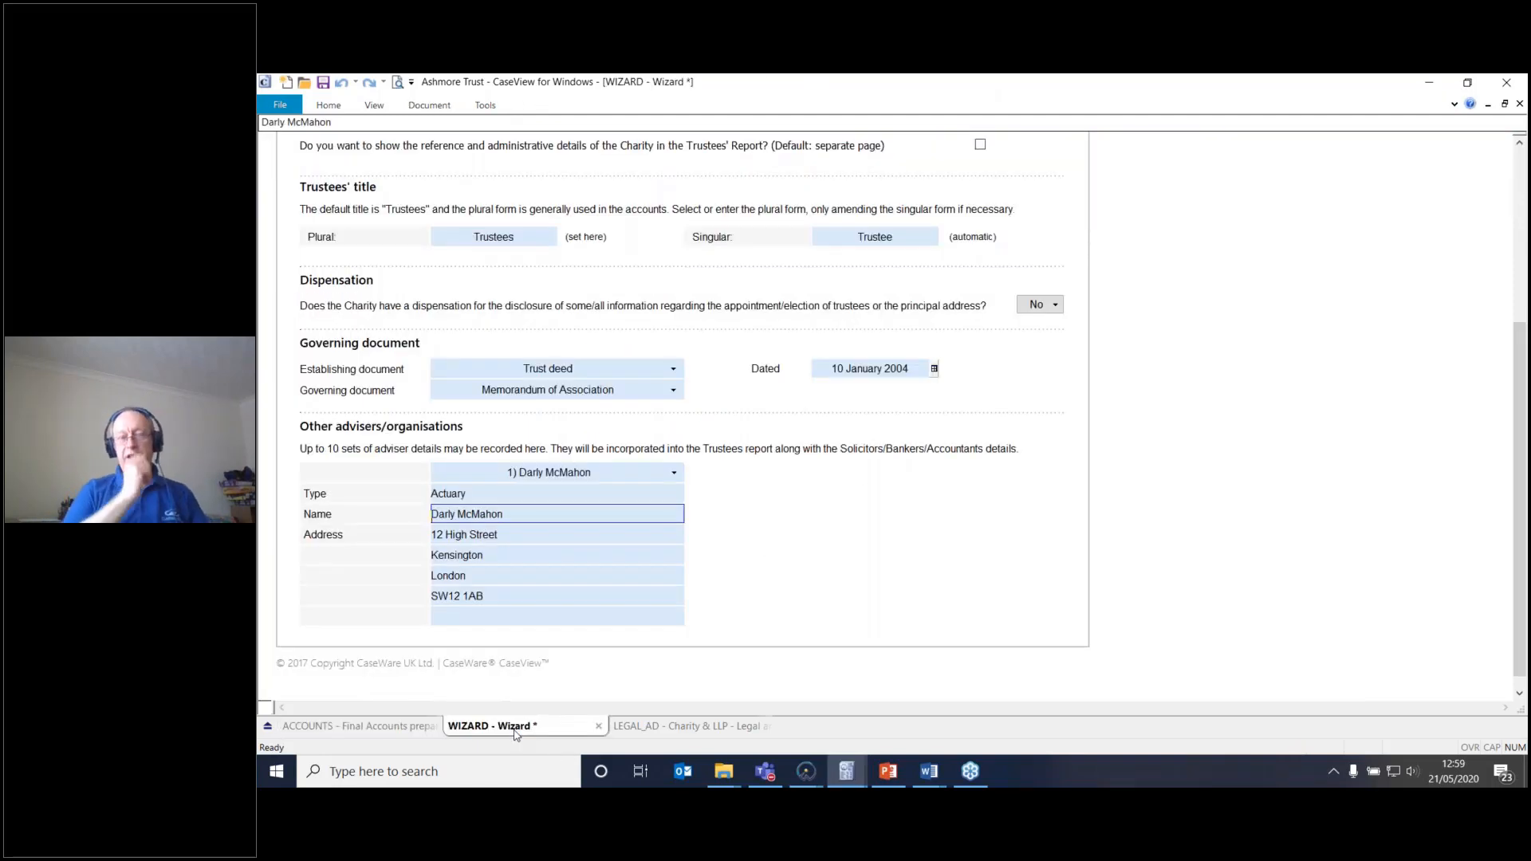
pyautogui.scroll(5, 594, 630)
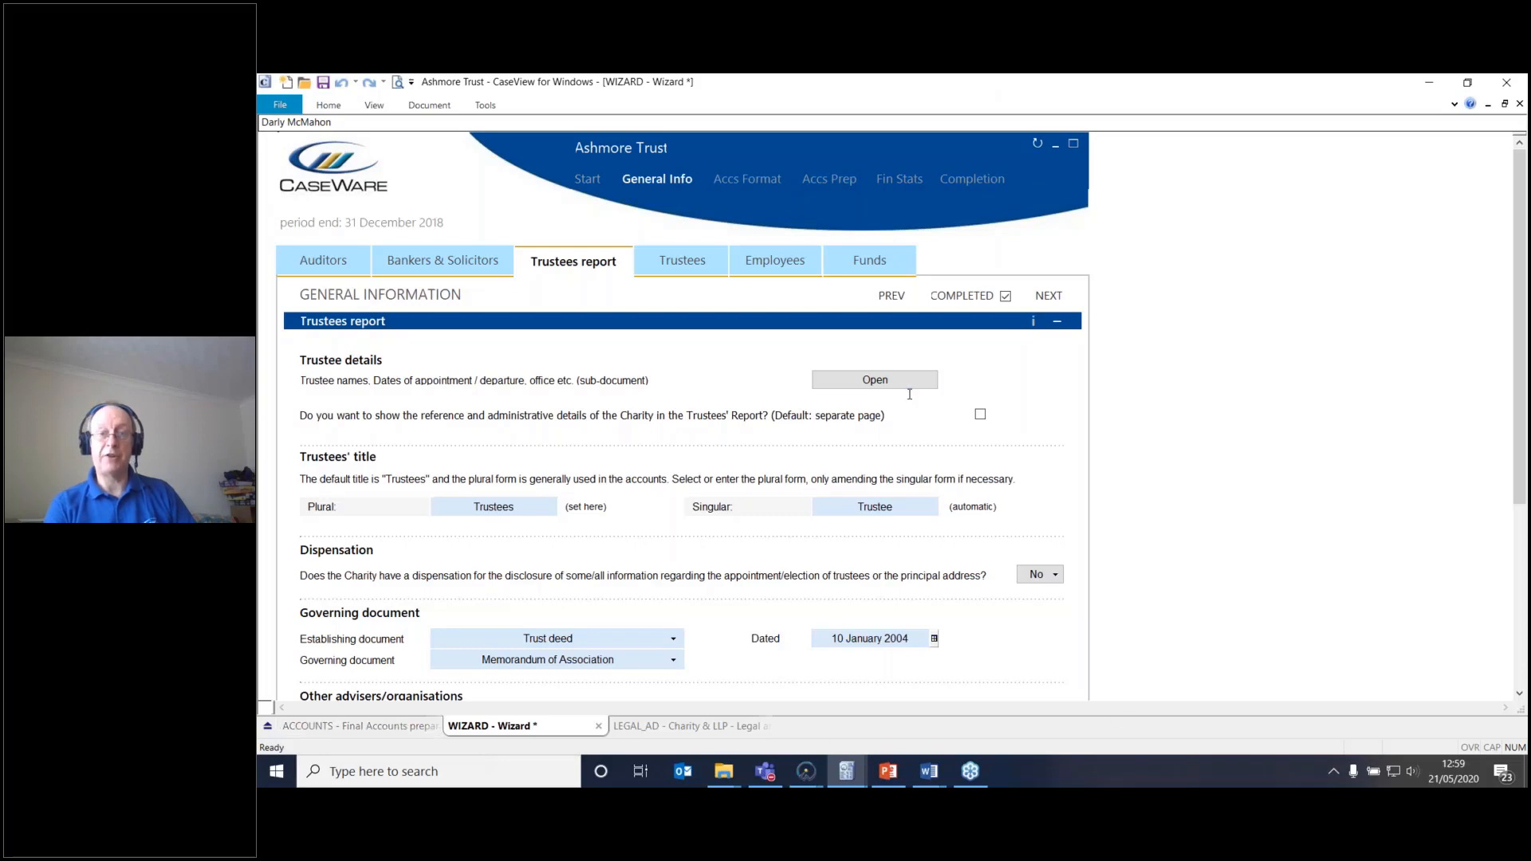
# Step: In the Legal and Admin Information document, show the skipped rows and add a third trustee's name with the office Trustee
pyautogui.click(663, 726)
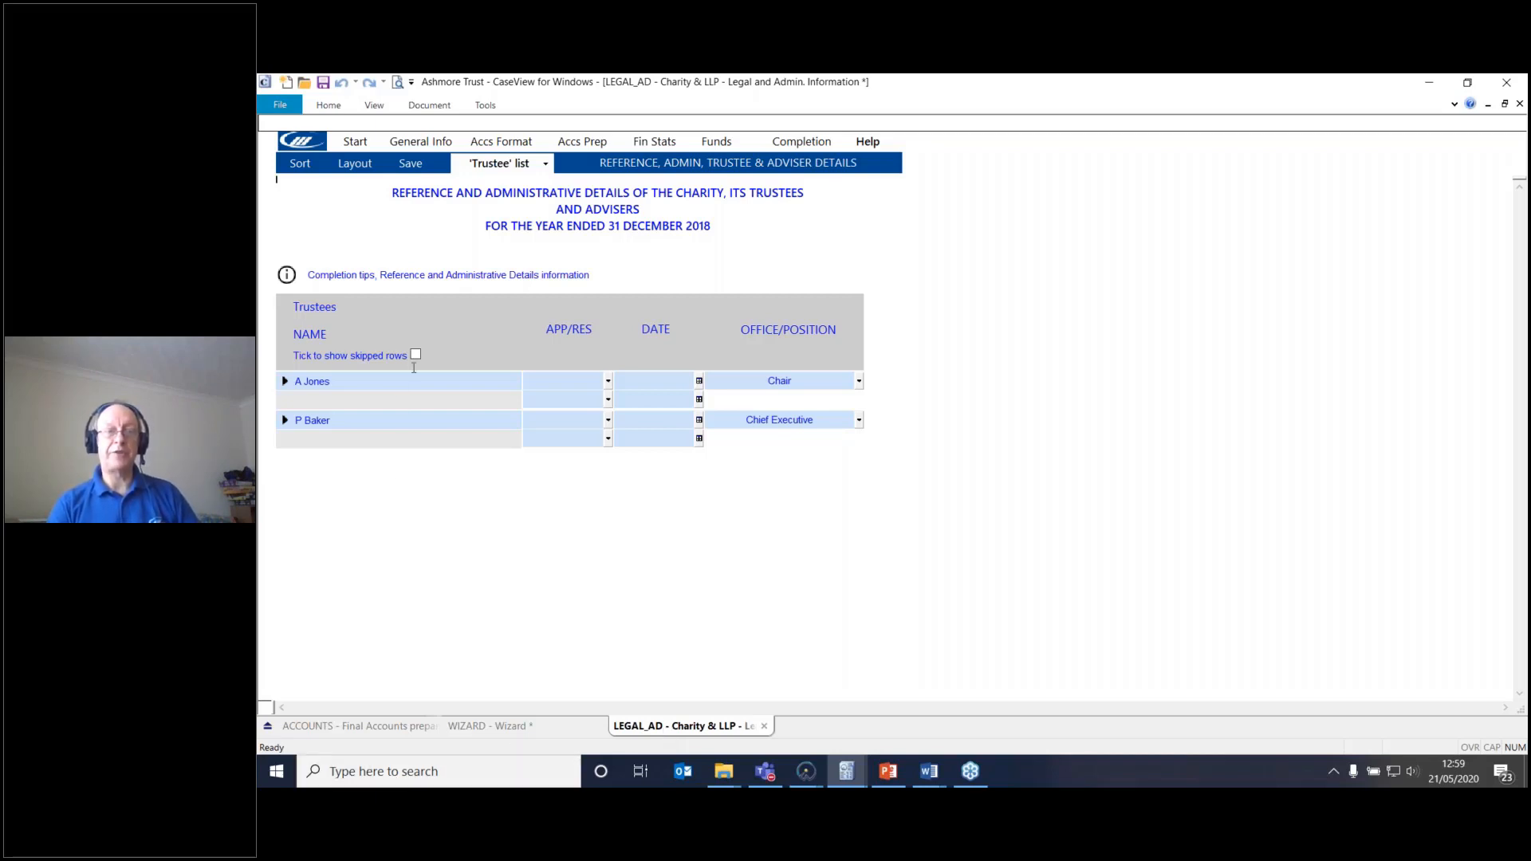
pyautogui.click(415, 355)
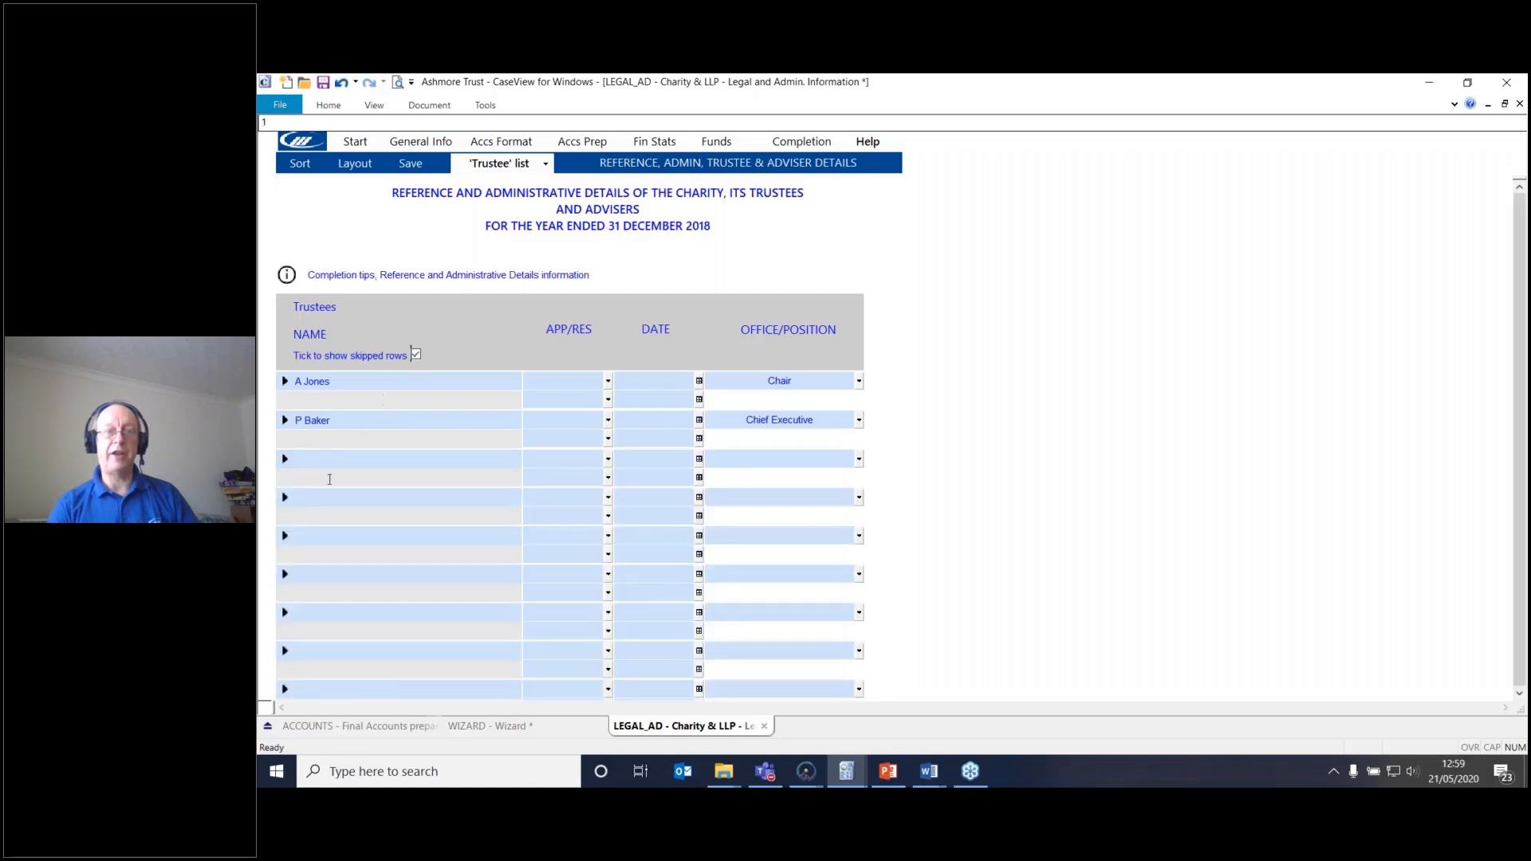
pyautogui.click(319, 462)
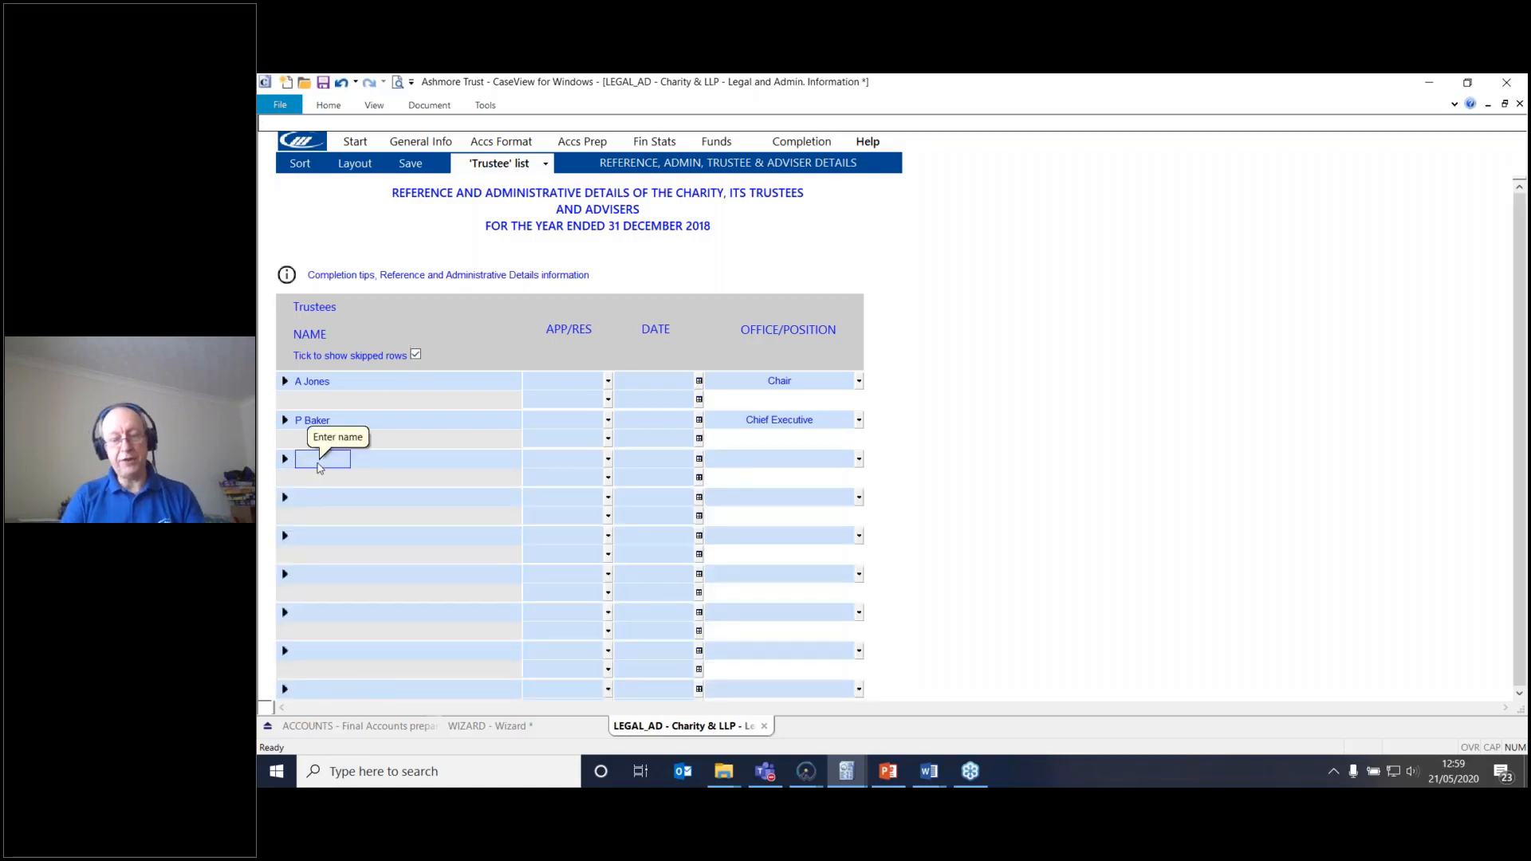
pyautogui.write('N')
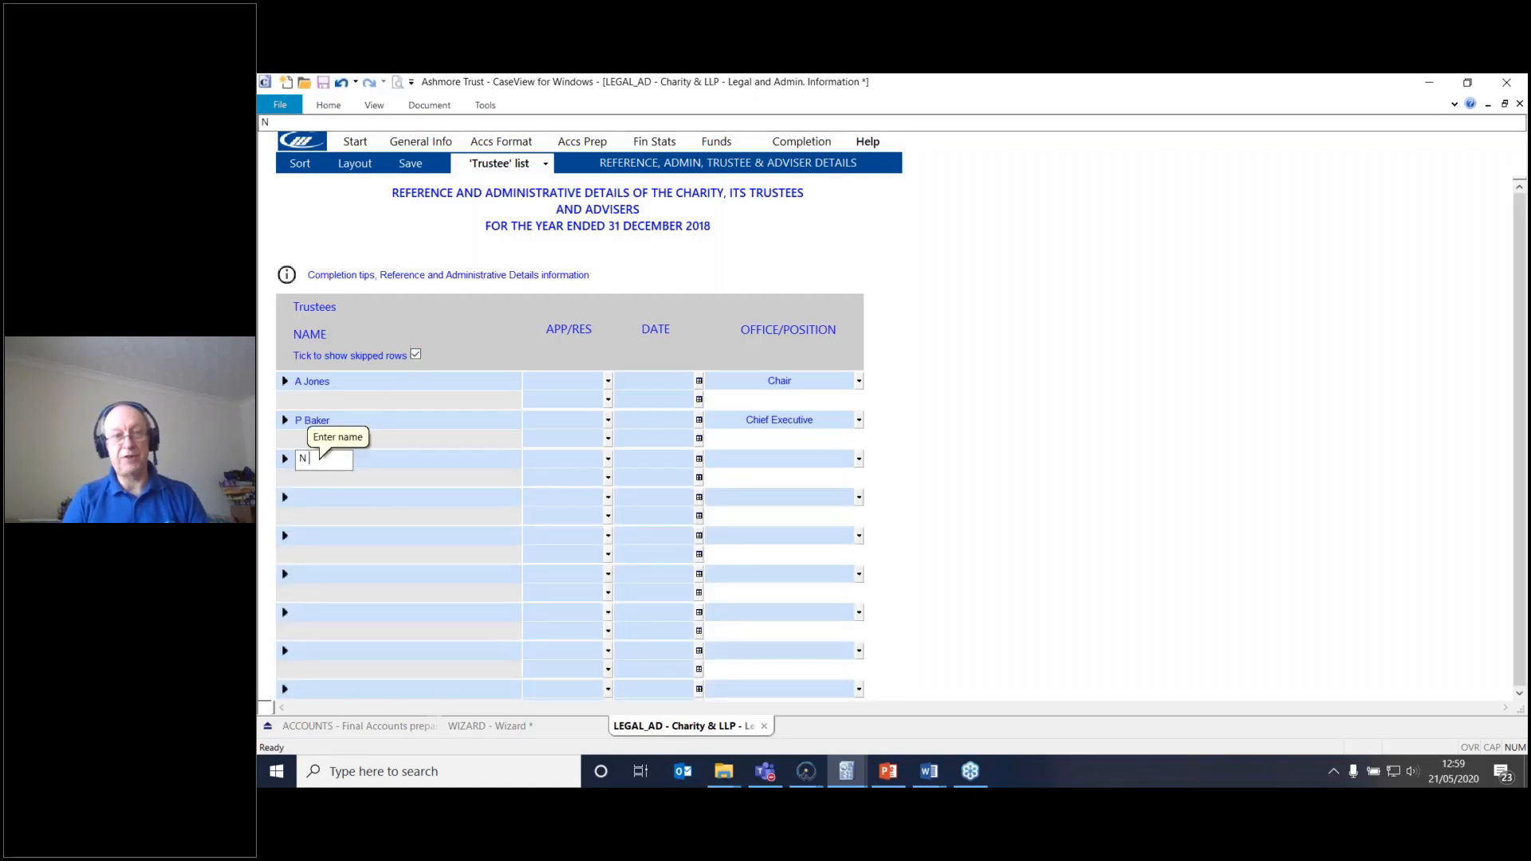
pyautogui.write(' Trustee')
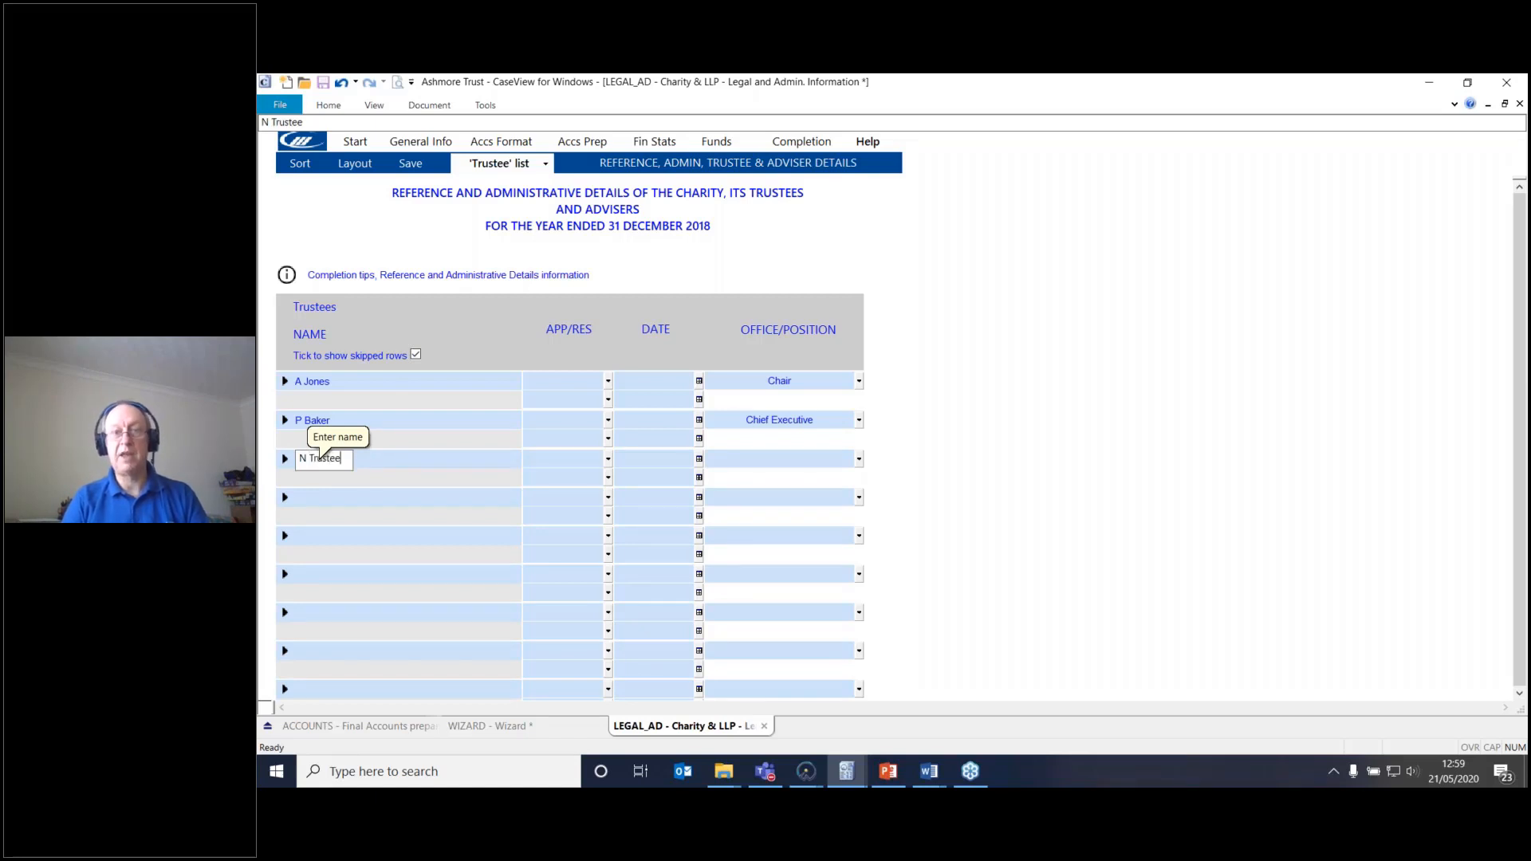
pyautogui.press('Tab')
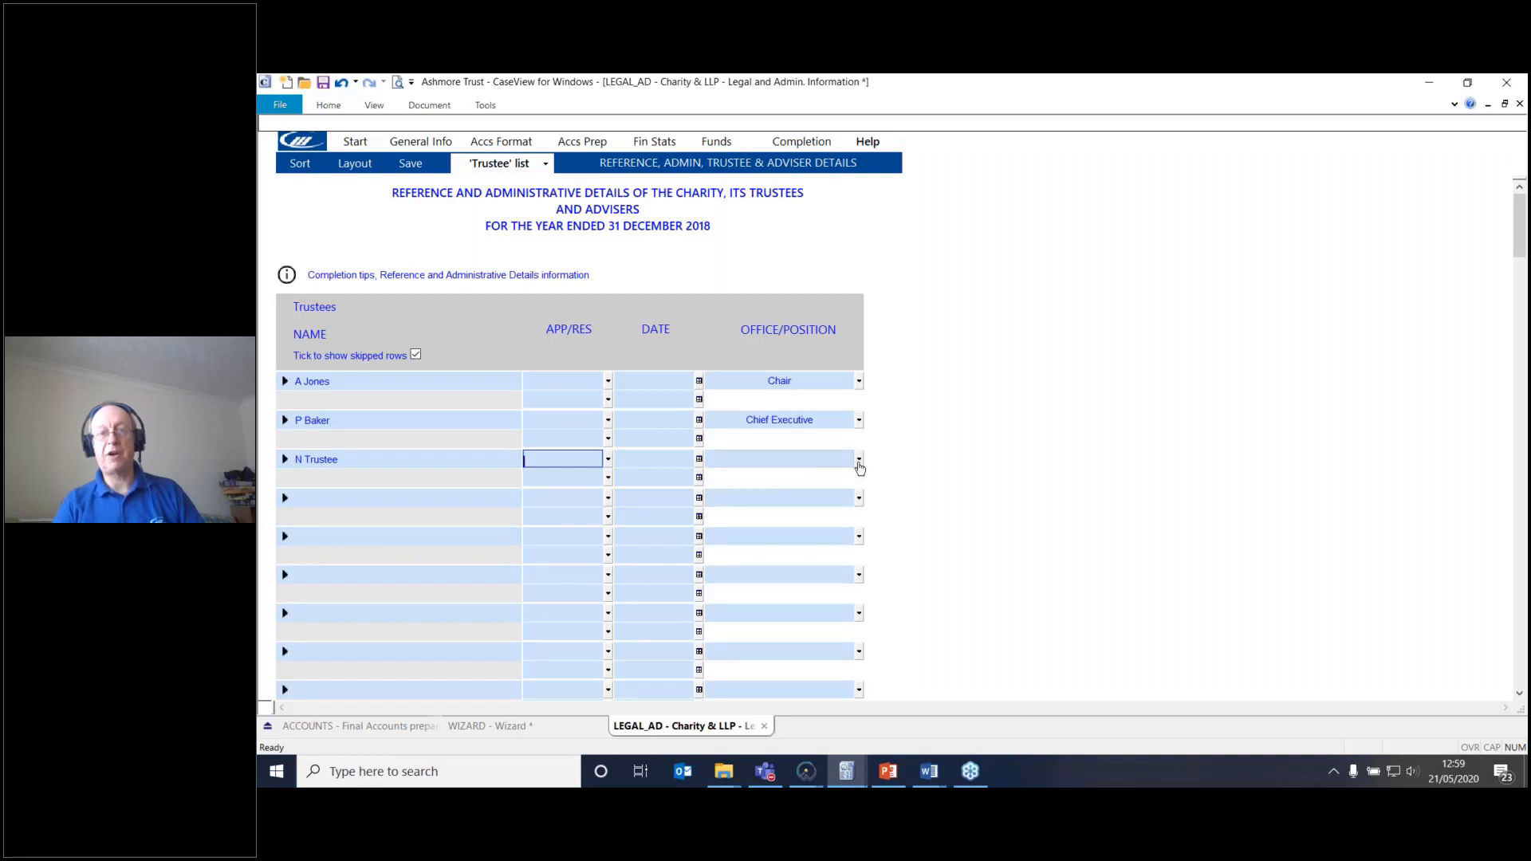
pyautogui.click(859, 459)
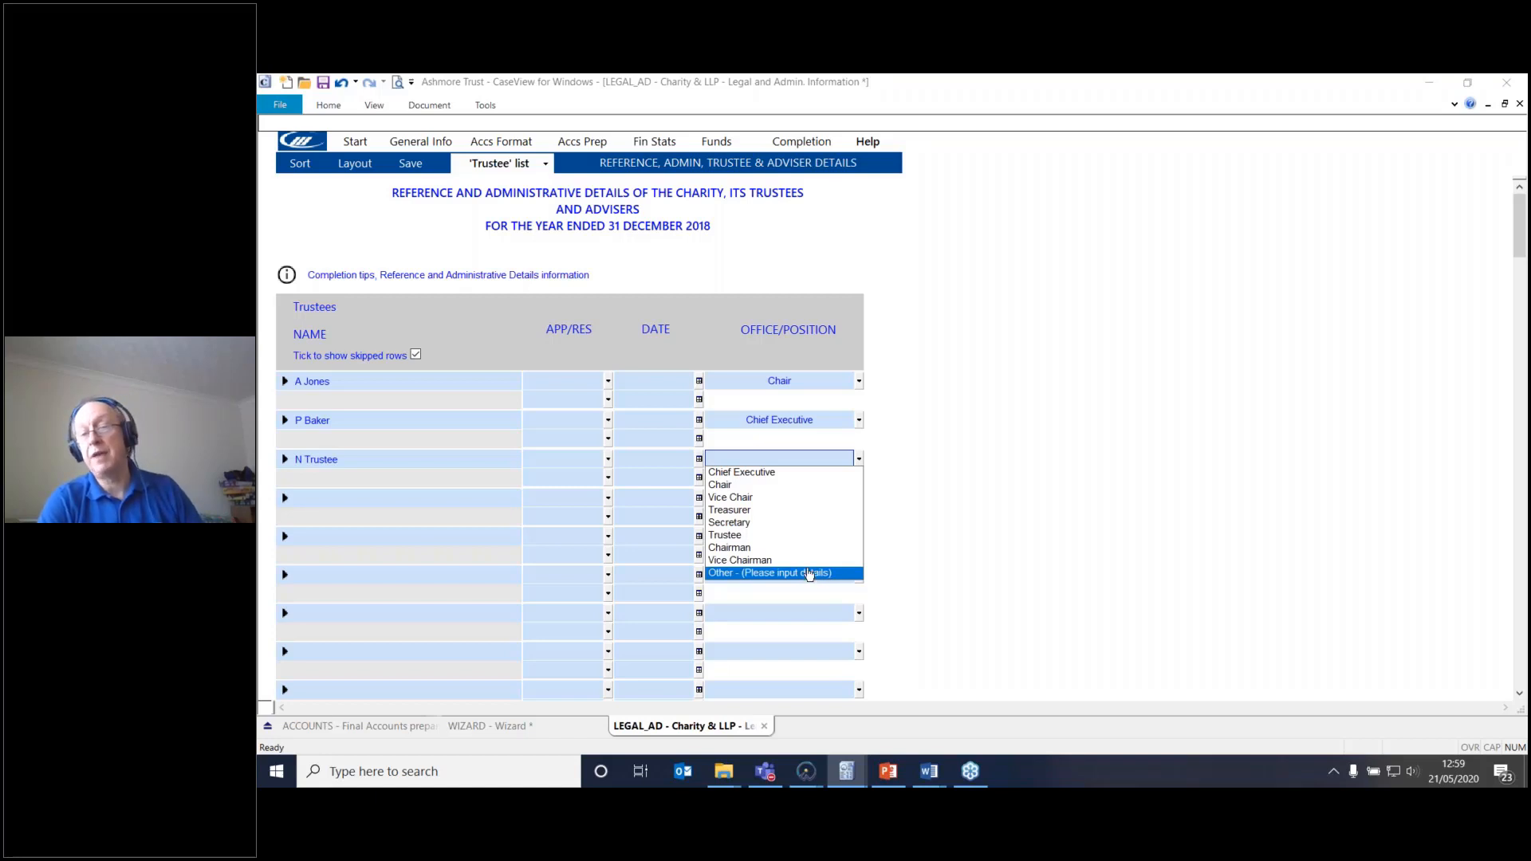
pyautogui.click(772, 536)
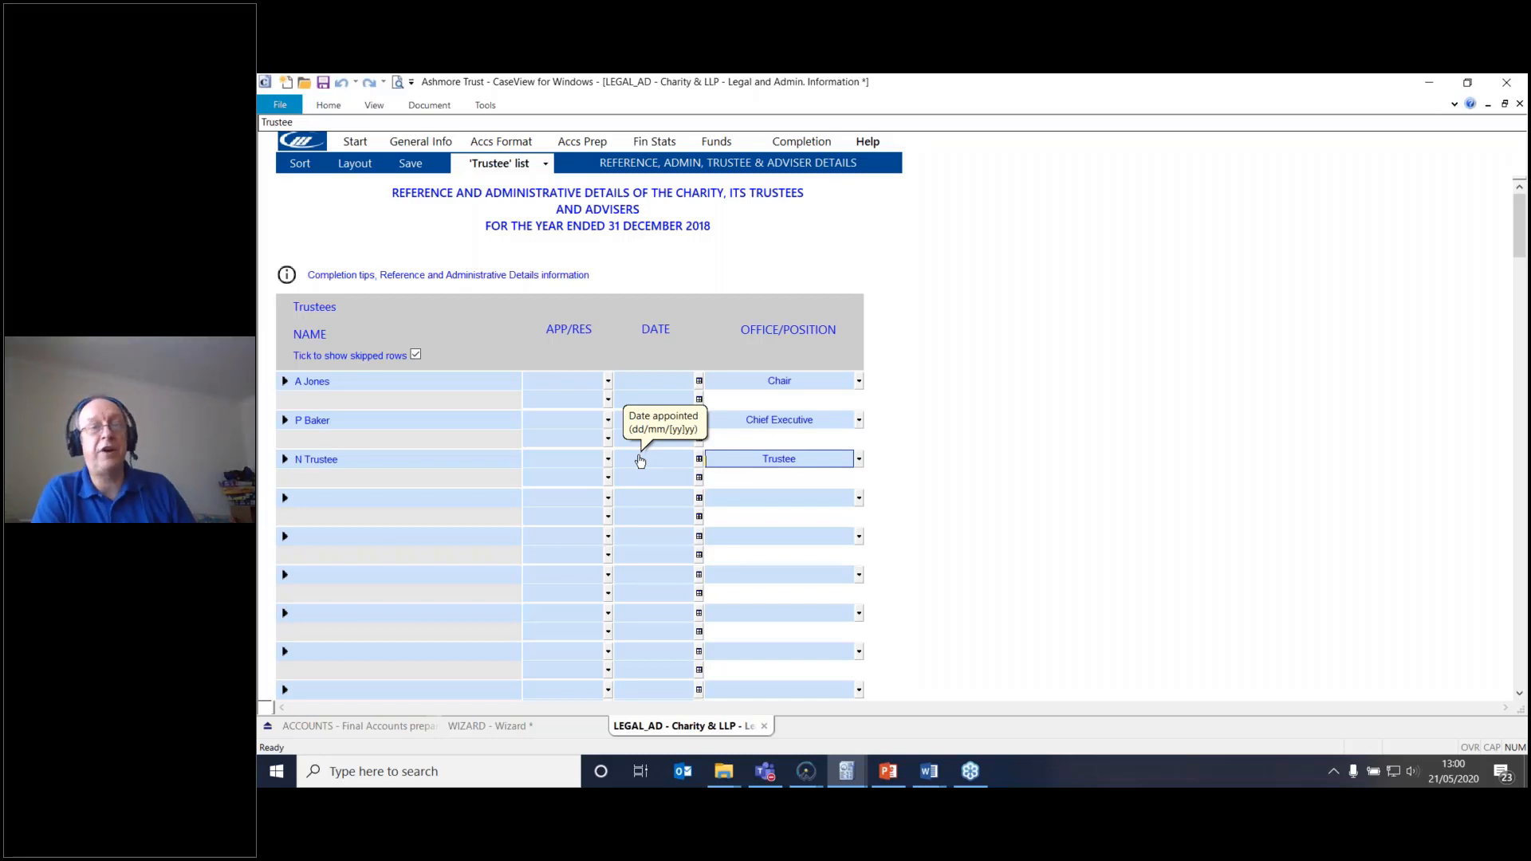
# Step: Open the key for the third trustee and enter "Audut Committee" as entry 1
pyautogui.click(284, 469)
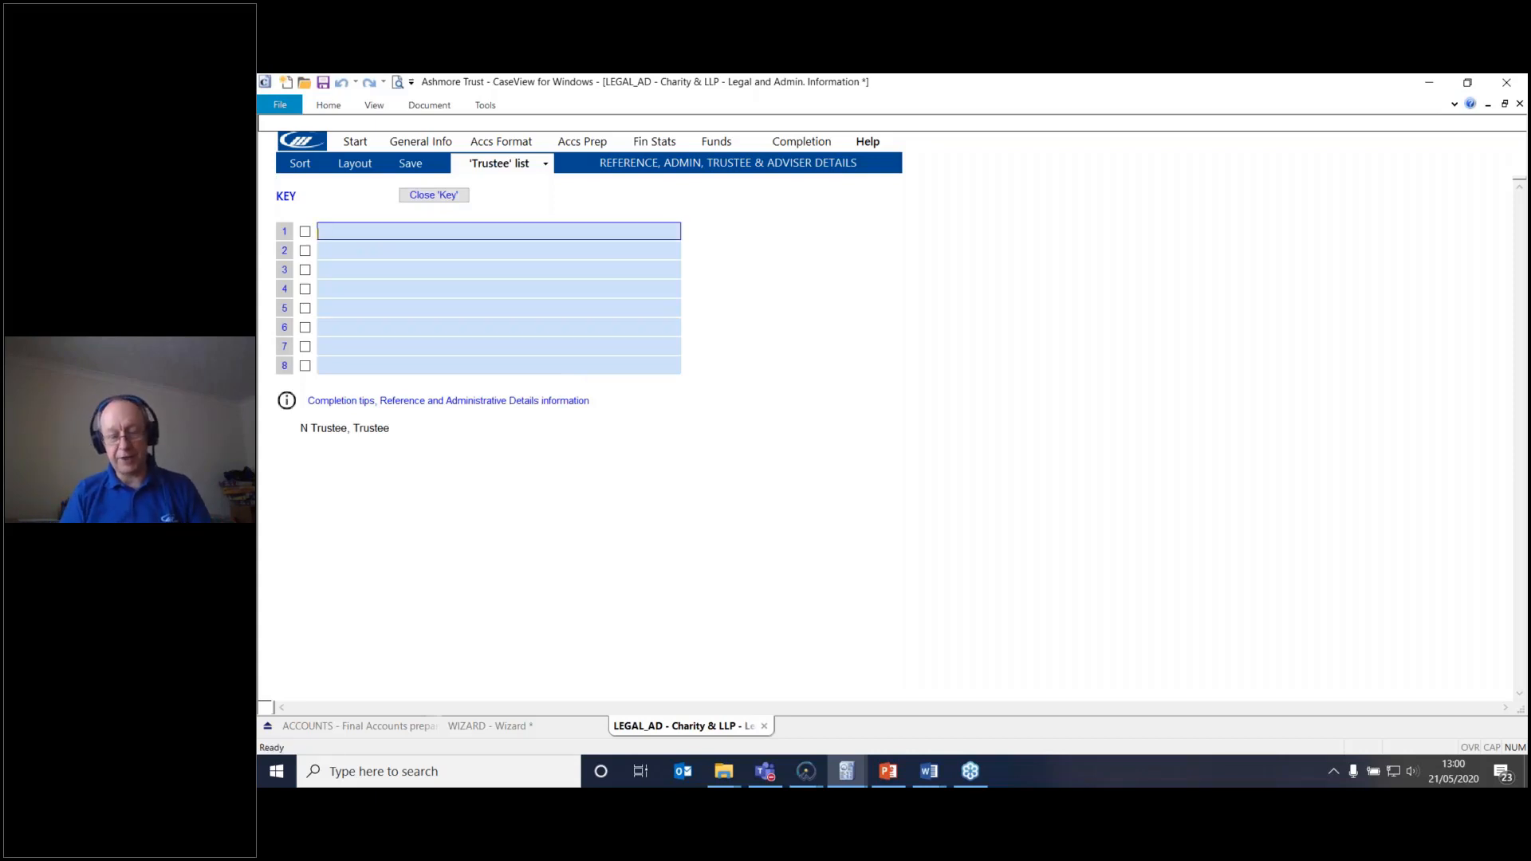
pyautogui.write('Auydiut')
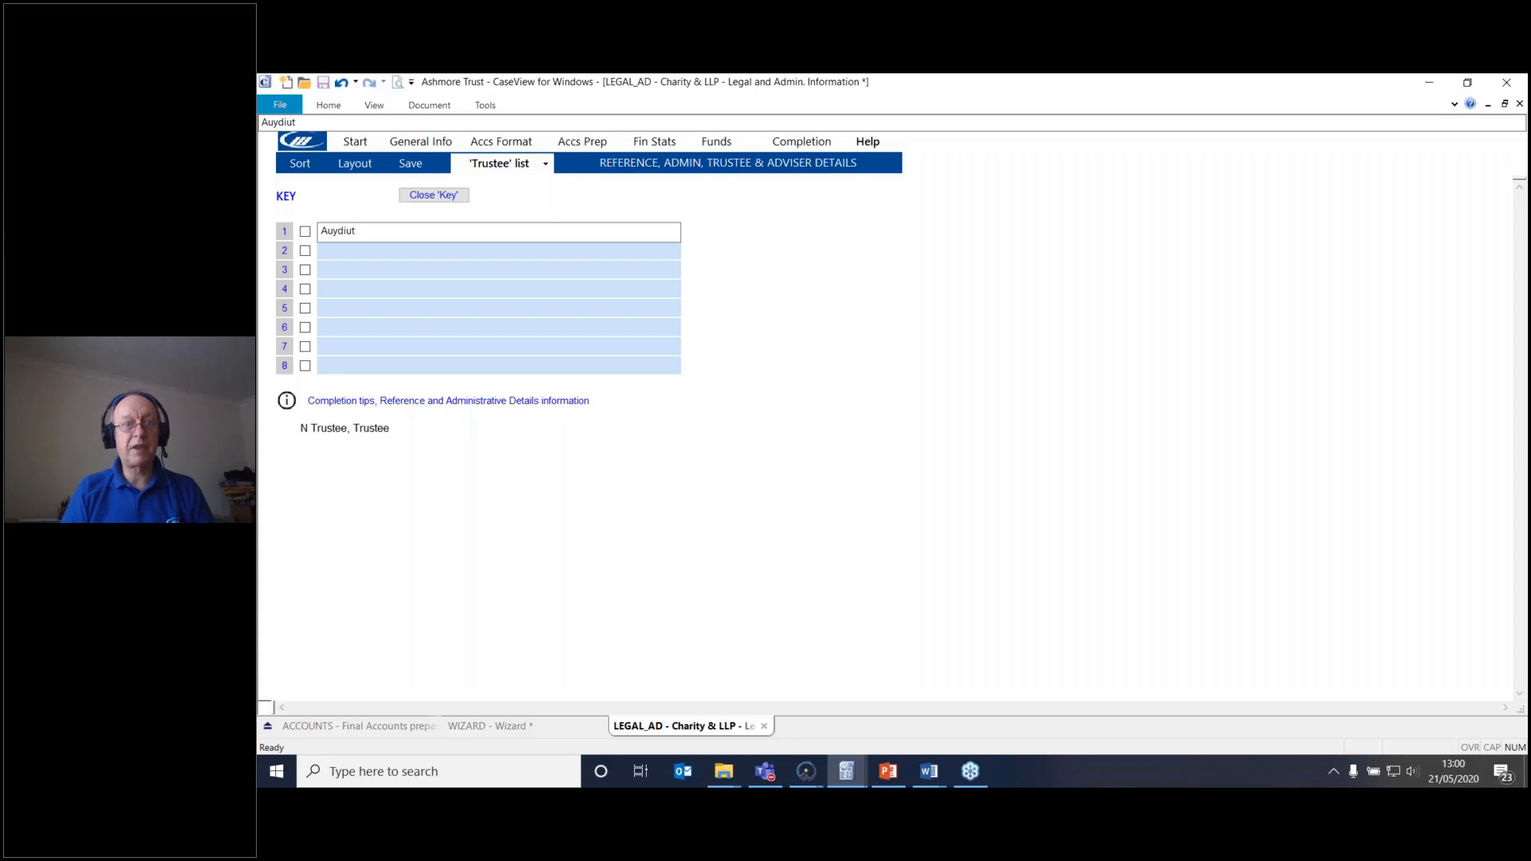
pyautogui.press('BackSpace')
pyautogui.press('BackSpace')
pyautogui.press('BackSpace')
pyautogui.press('BackSpace')
pyautogui.press('BackSpace')
pyautogui.write('d')
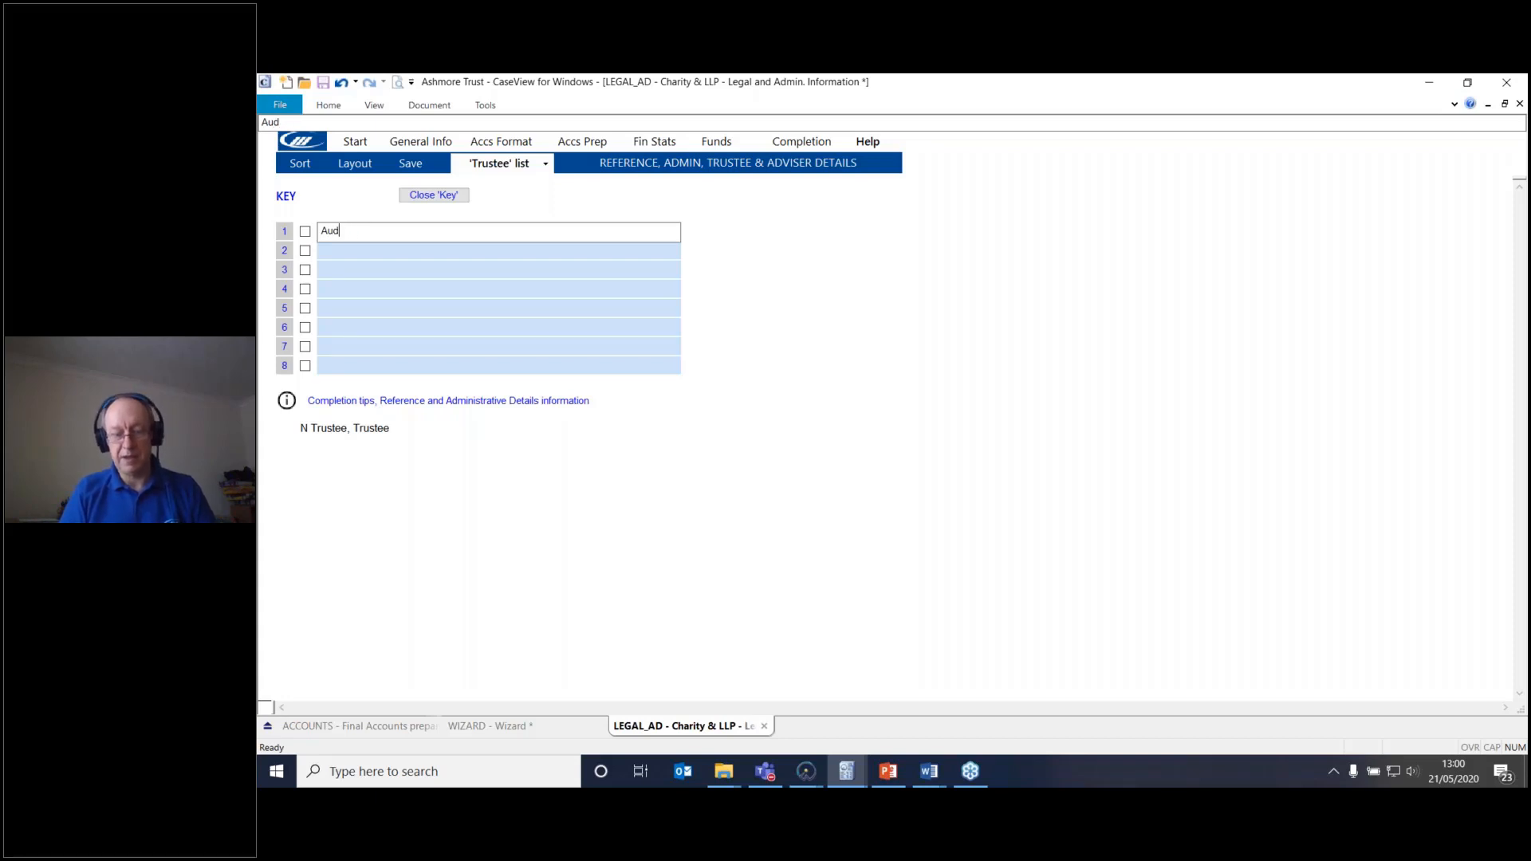
pyautogui.write('ut Commi')
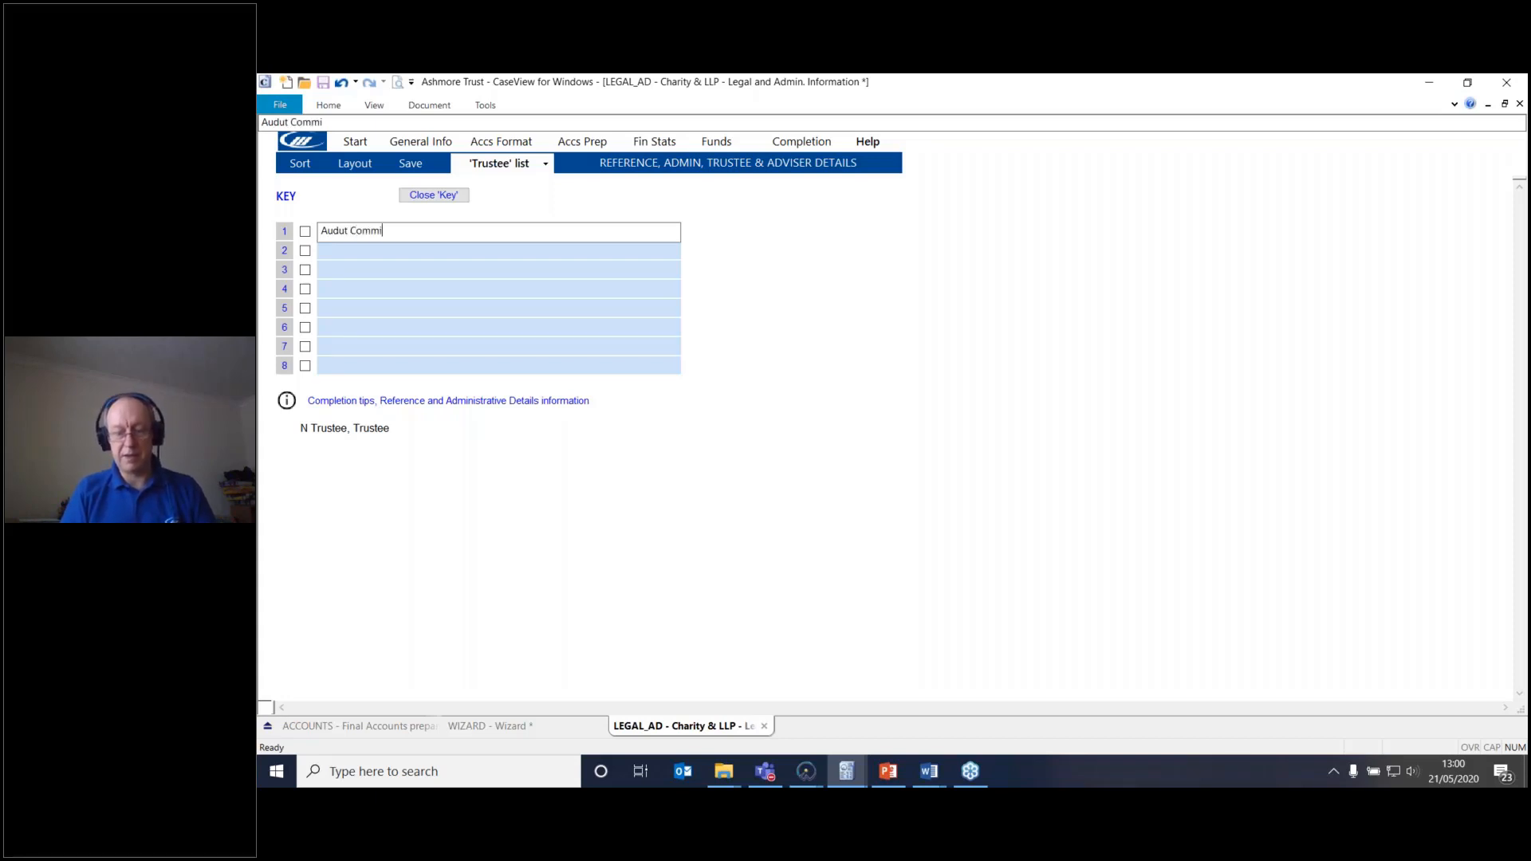
pyautogui.write('ttee')
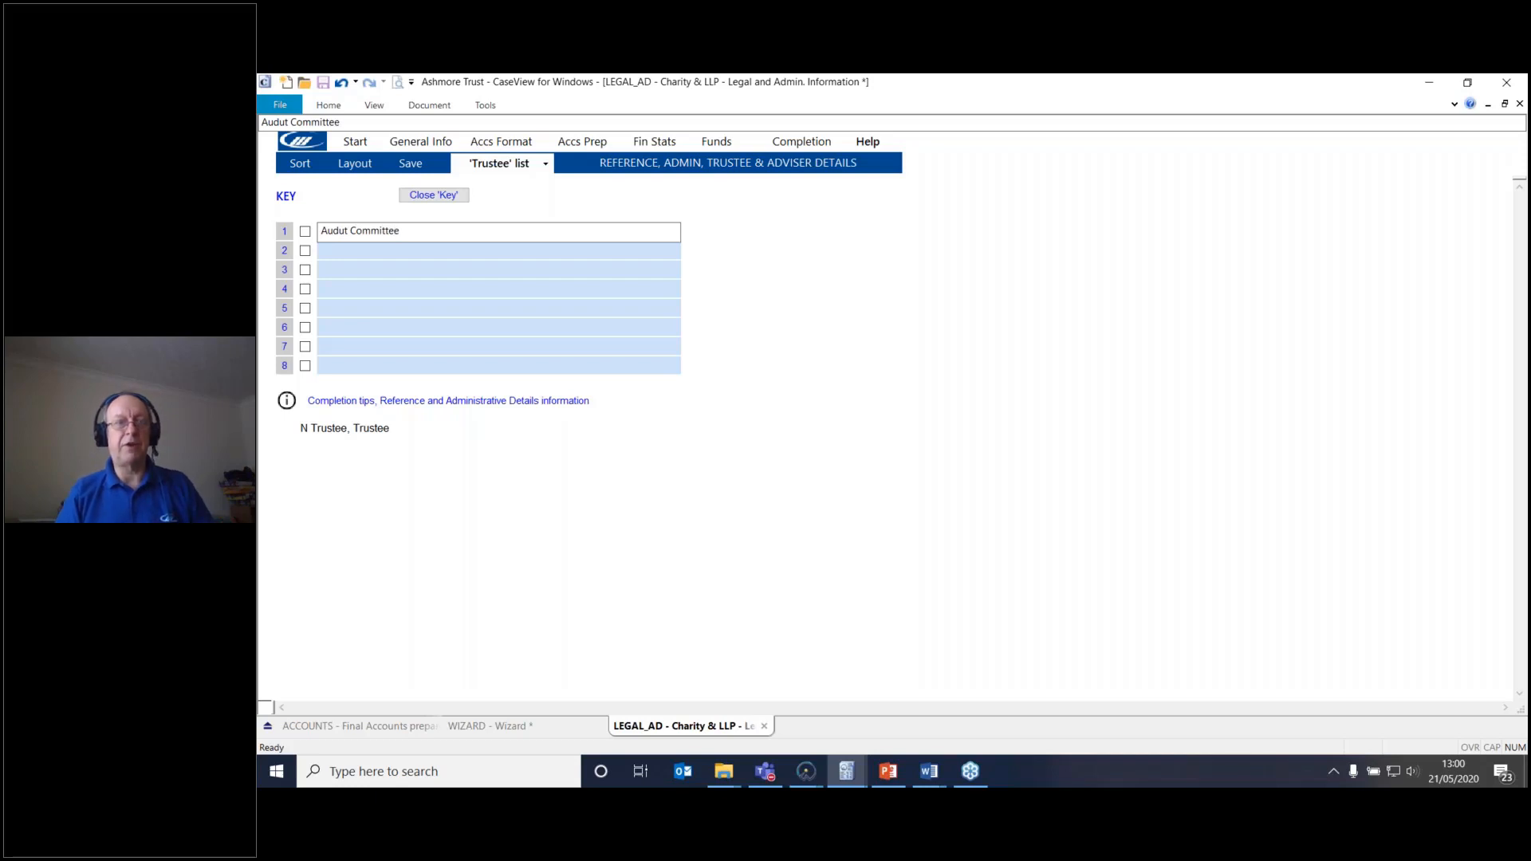
# Step: Enter "General Committee" as entry 2 of the trustee key
pyautogui.click(342, 252)
pyautogui.write('G')
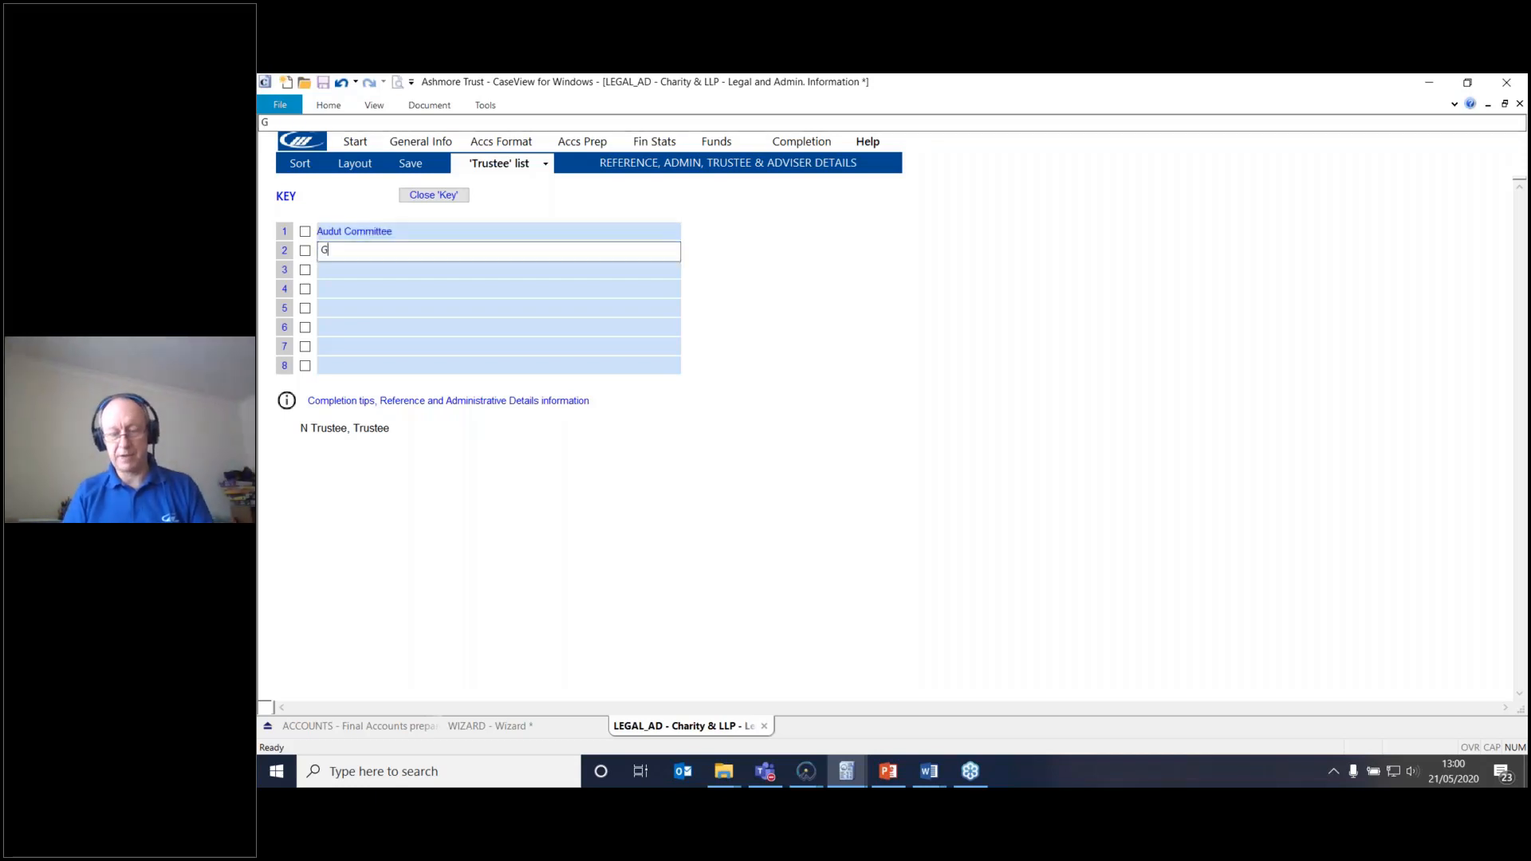
pyautogui.write('eneral Co')
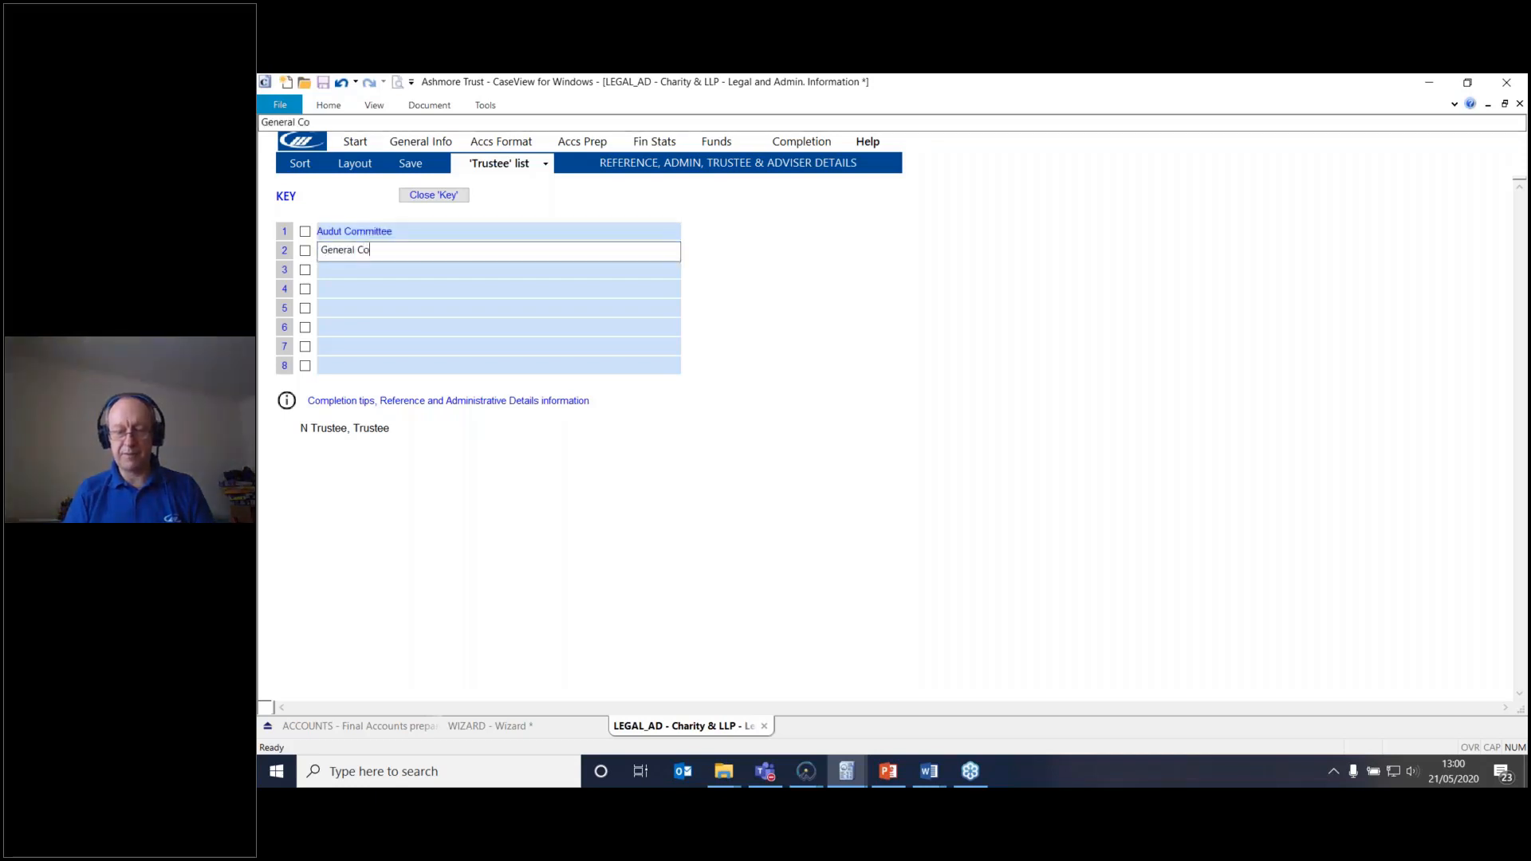
pyautogui.write('mmitt')
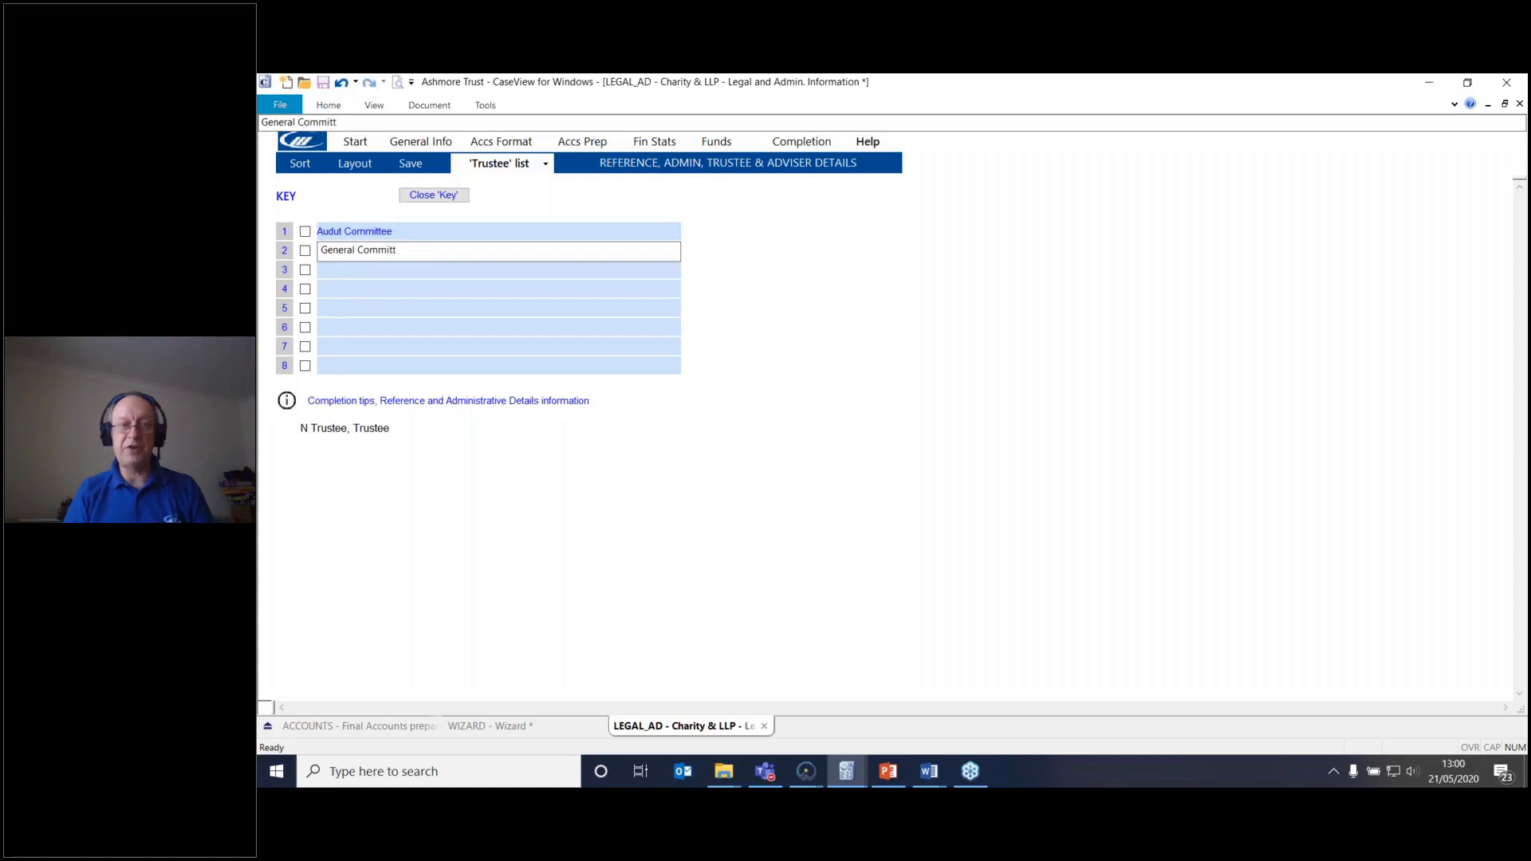
pyautogui.write('eee')
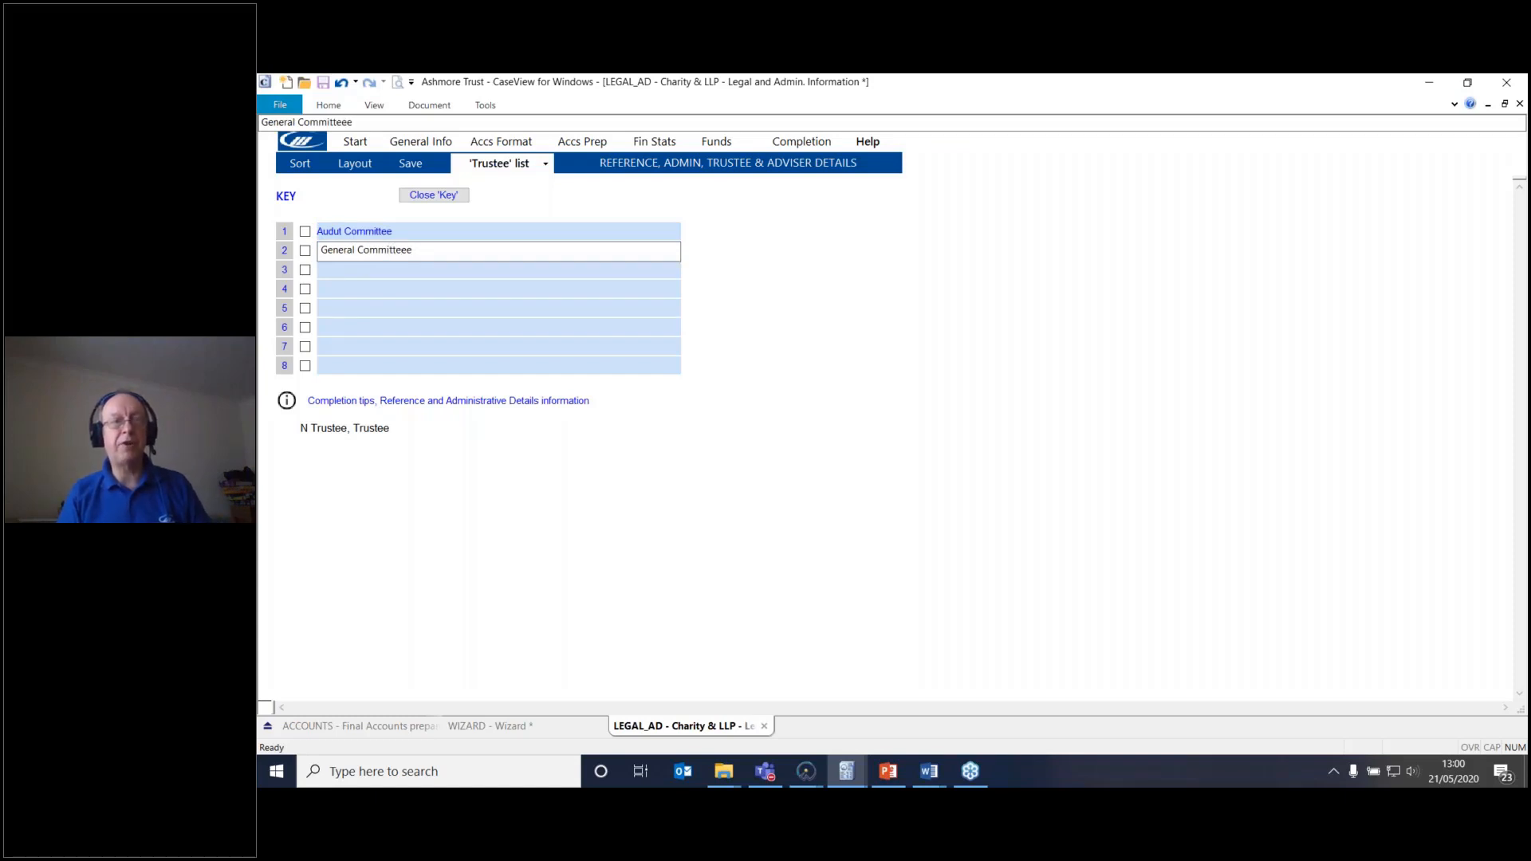
# Step: Assign both committee keys to the third trustee and hide the skipped rows in the trustee list
pyautogui.click(305, 232)
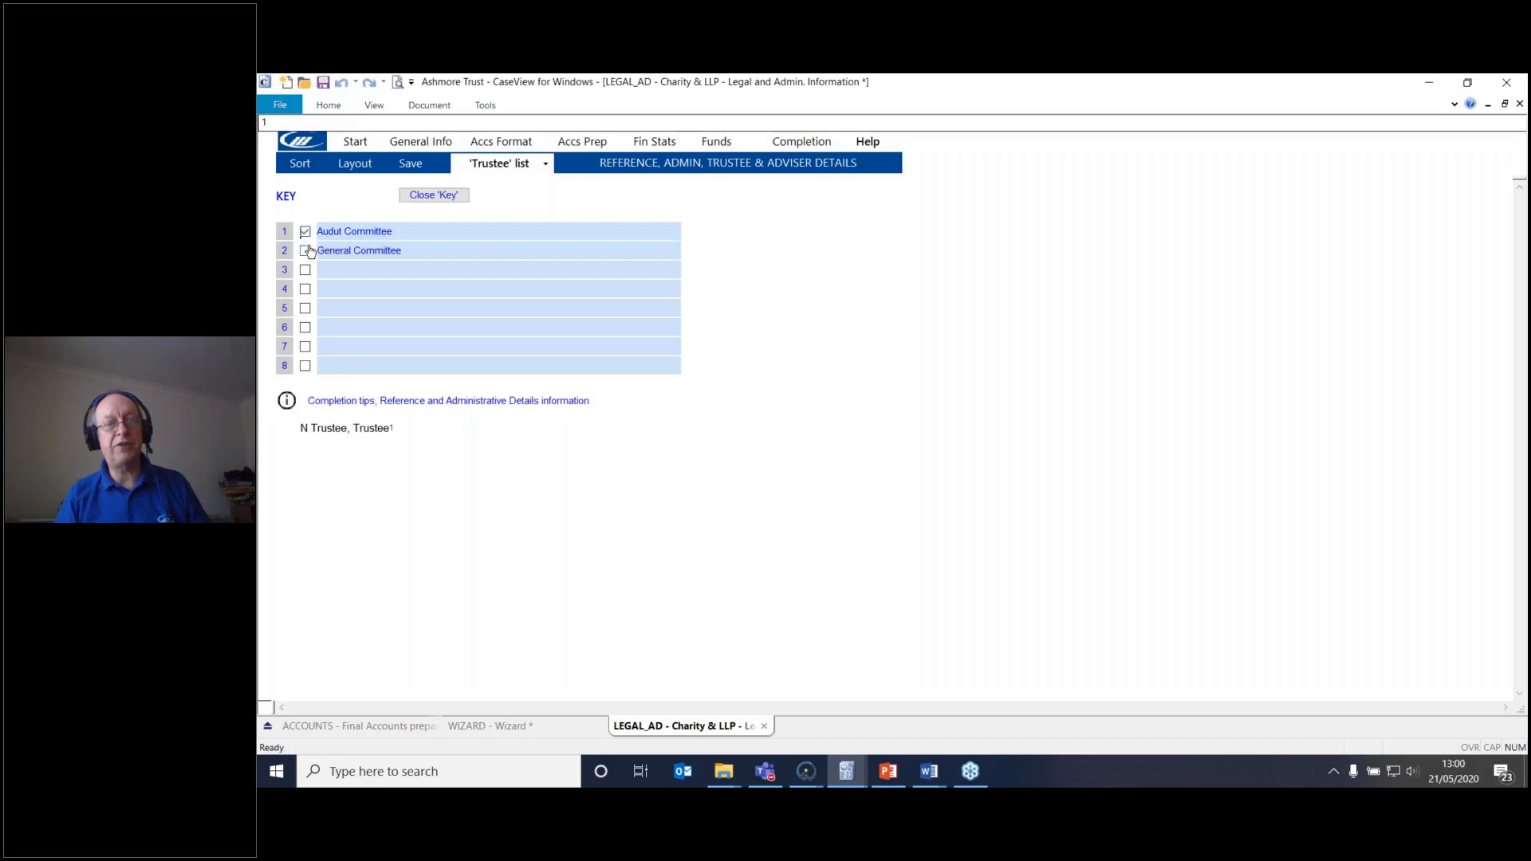
pyautogui.click(306, 251)
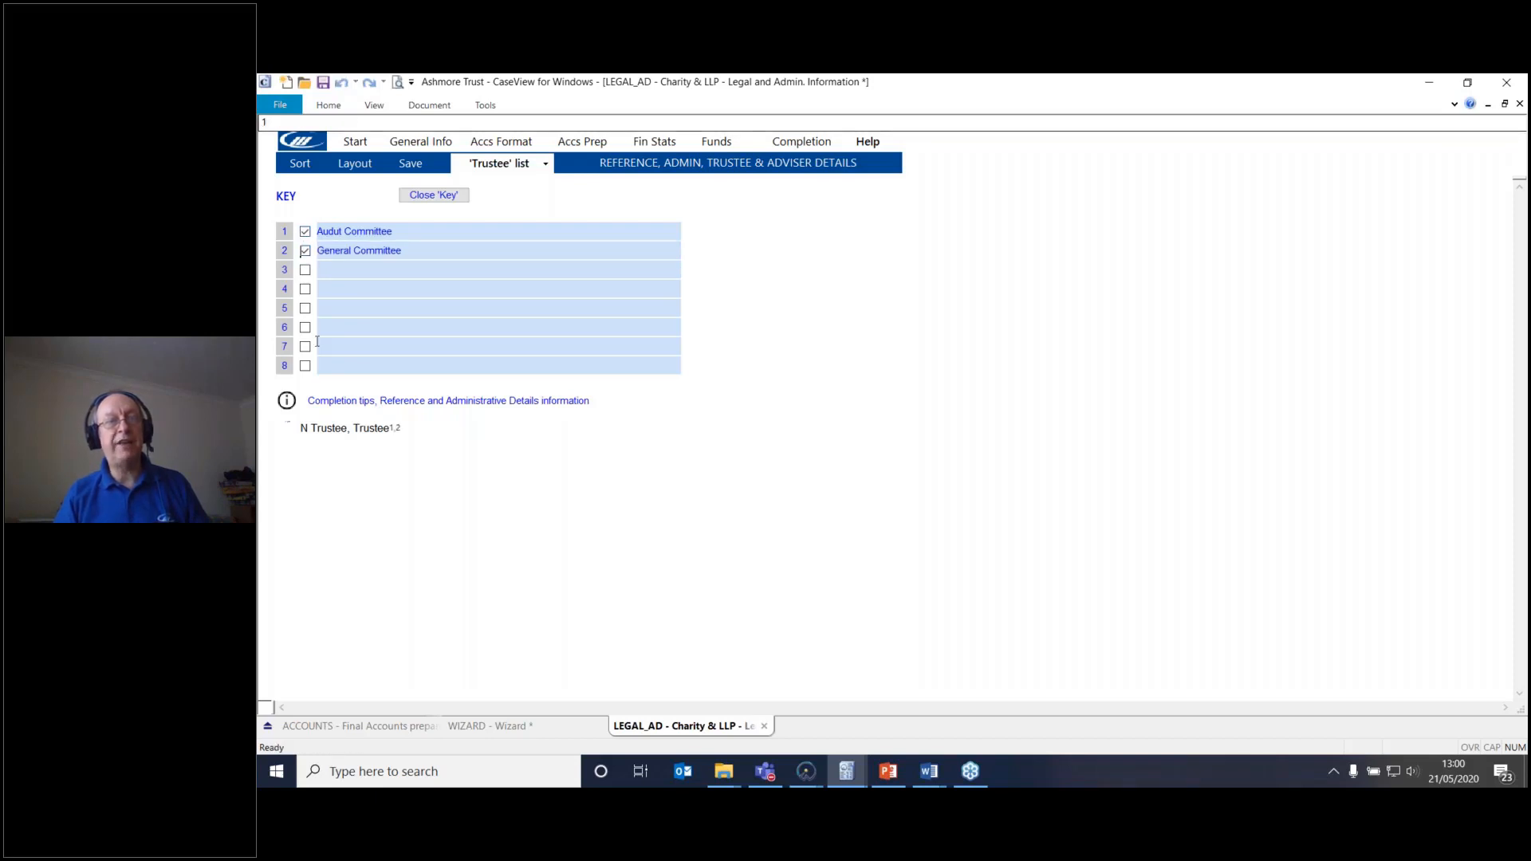
pyautogui.click(433, 195)
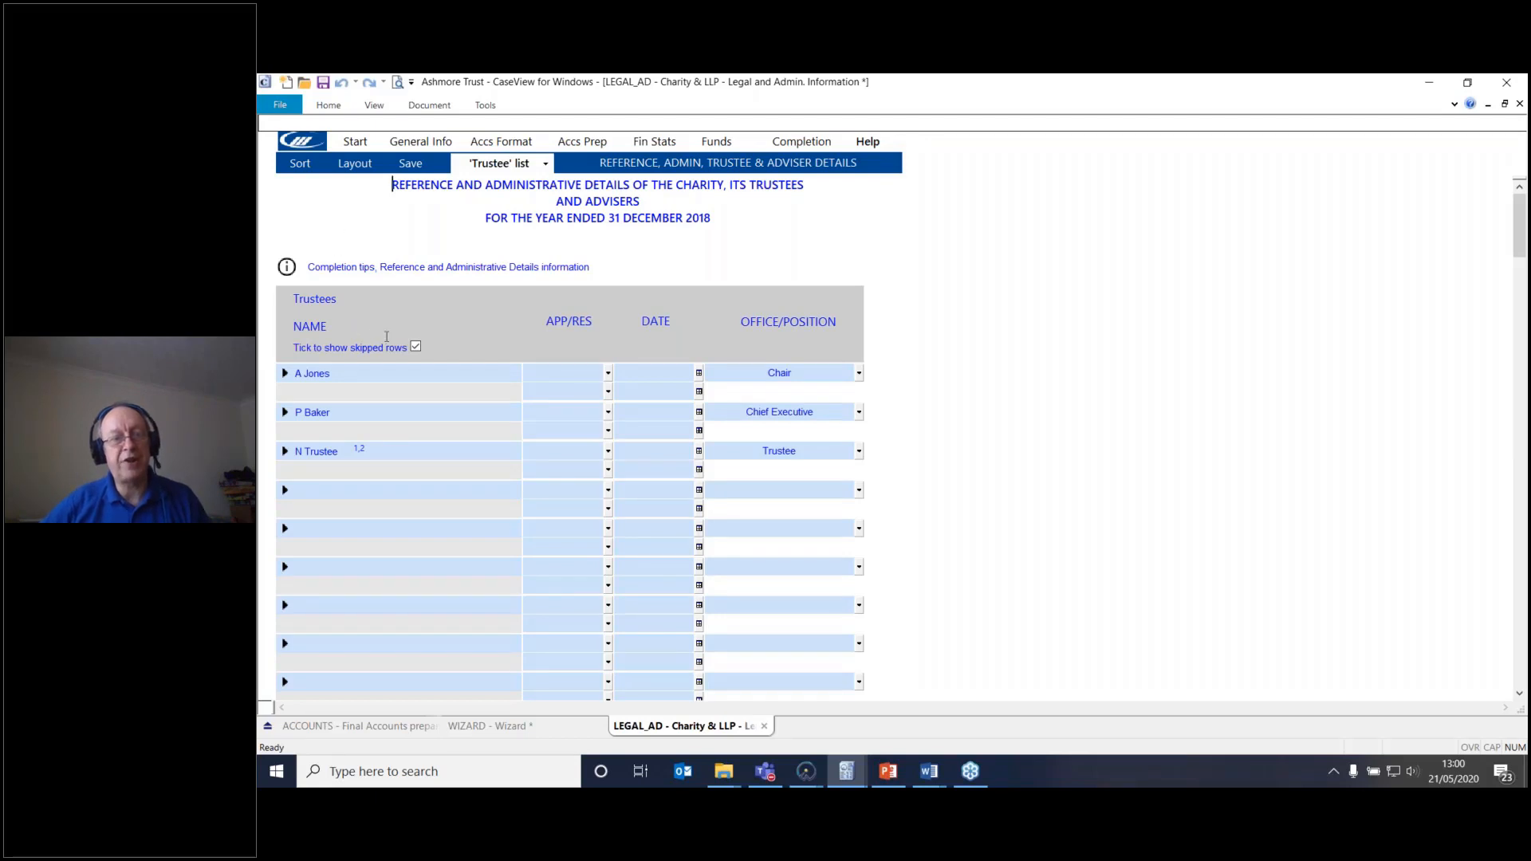
pyautogui.click(415, 347)
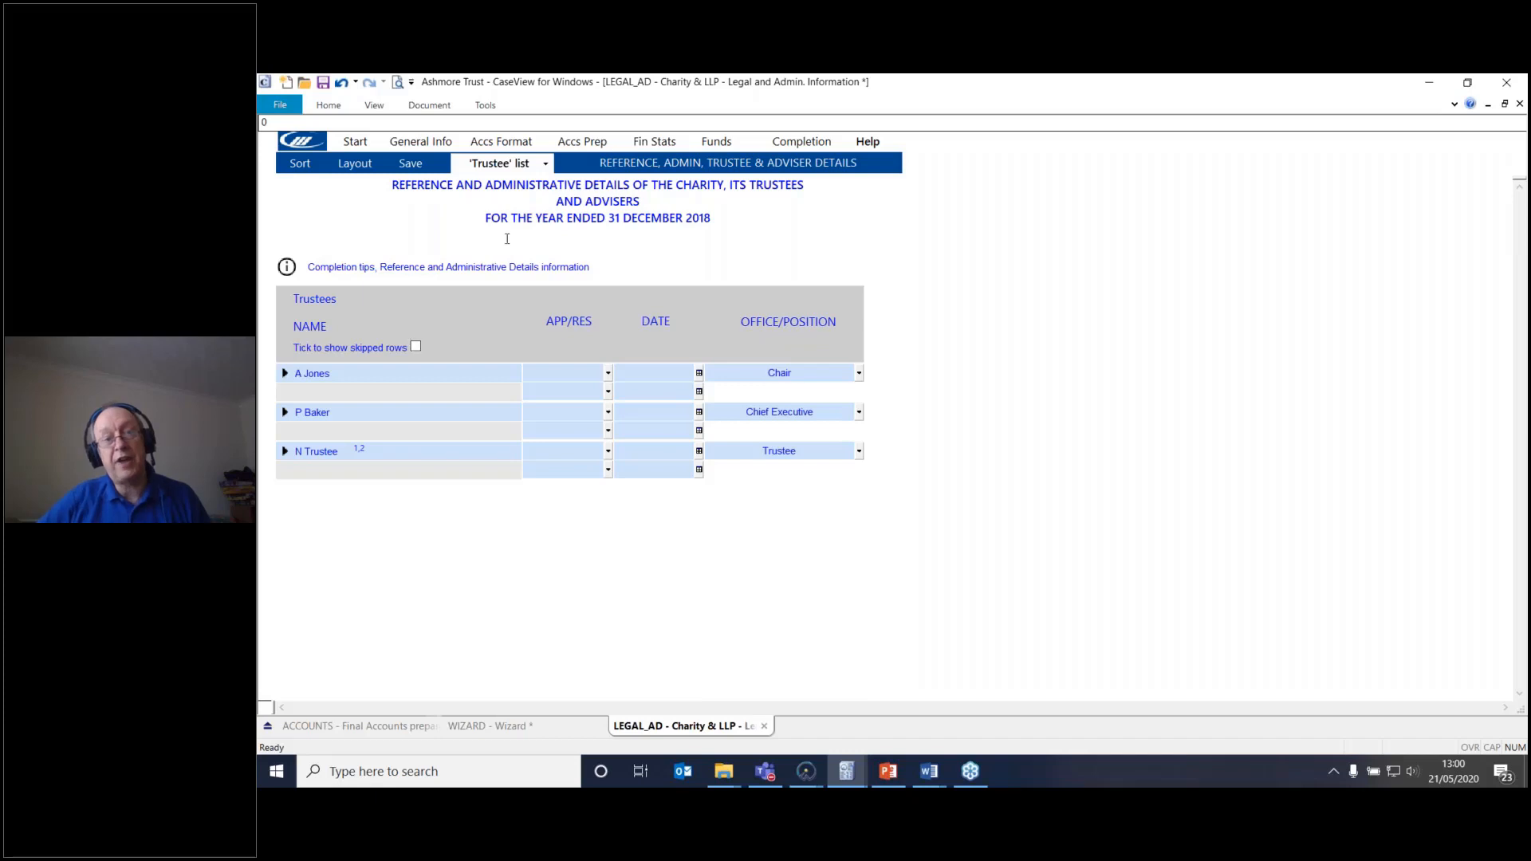
# Step: Show the Legal and Admin report, check it from the trustees down to the Actuary details, and return to the wizard
pyautogui.click(521, 165)
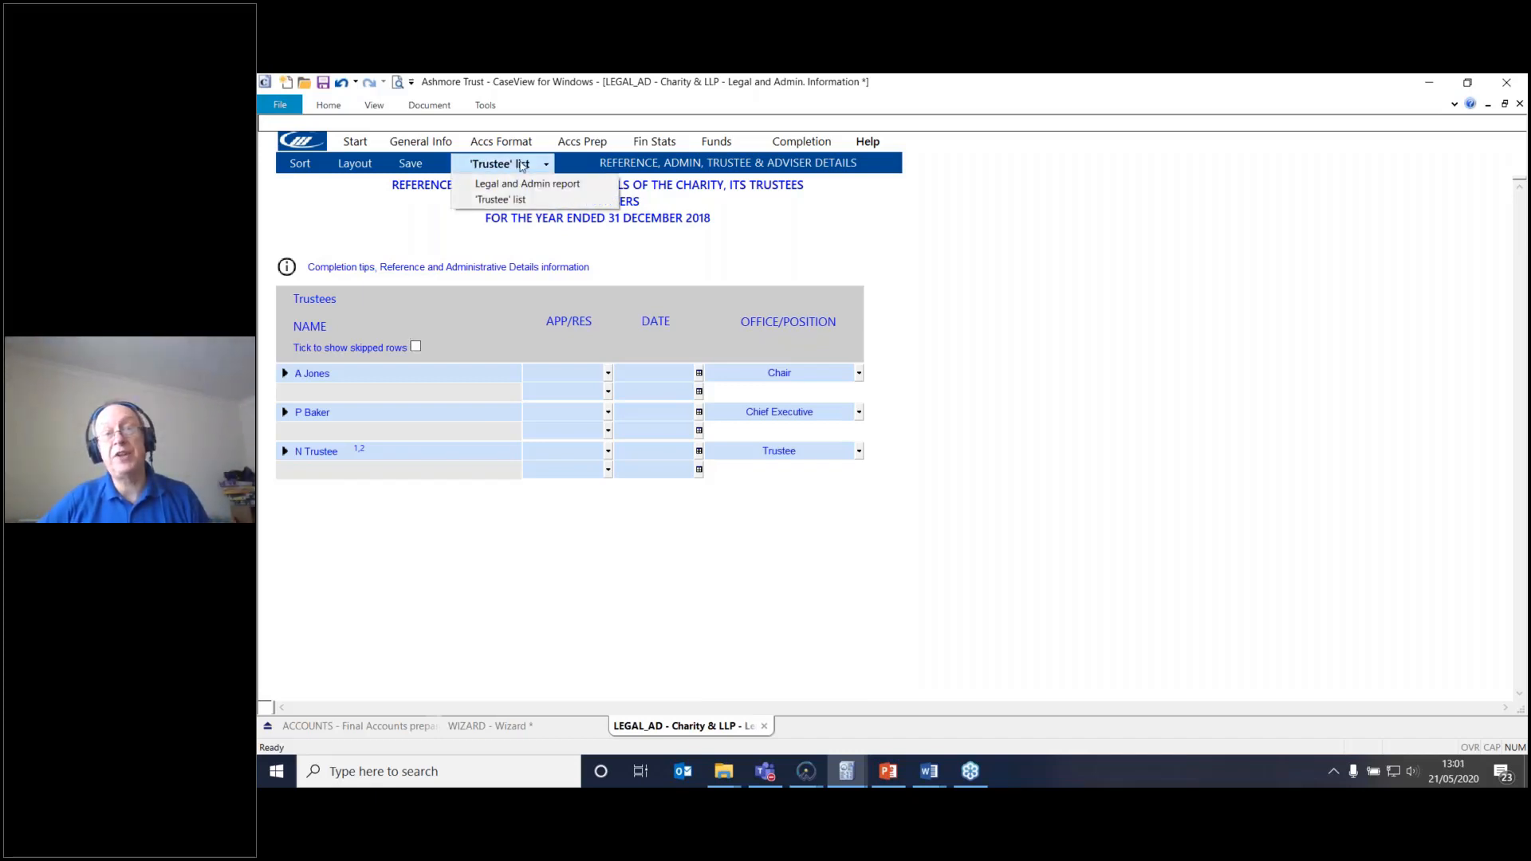
pyautogui.click(527, 185)
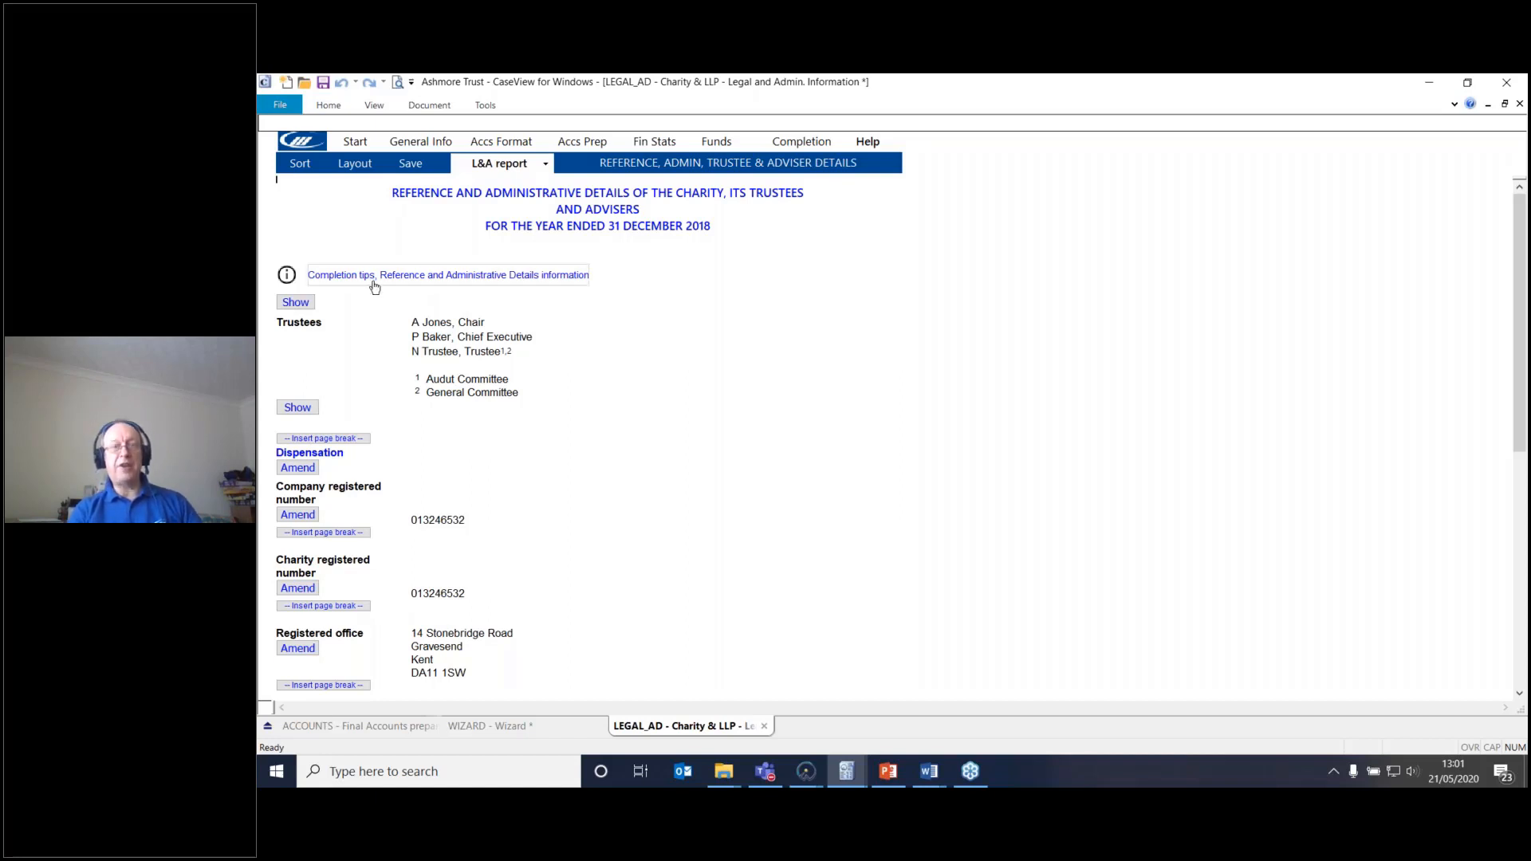
pyautogui.scroll(-5, 901, 438)
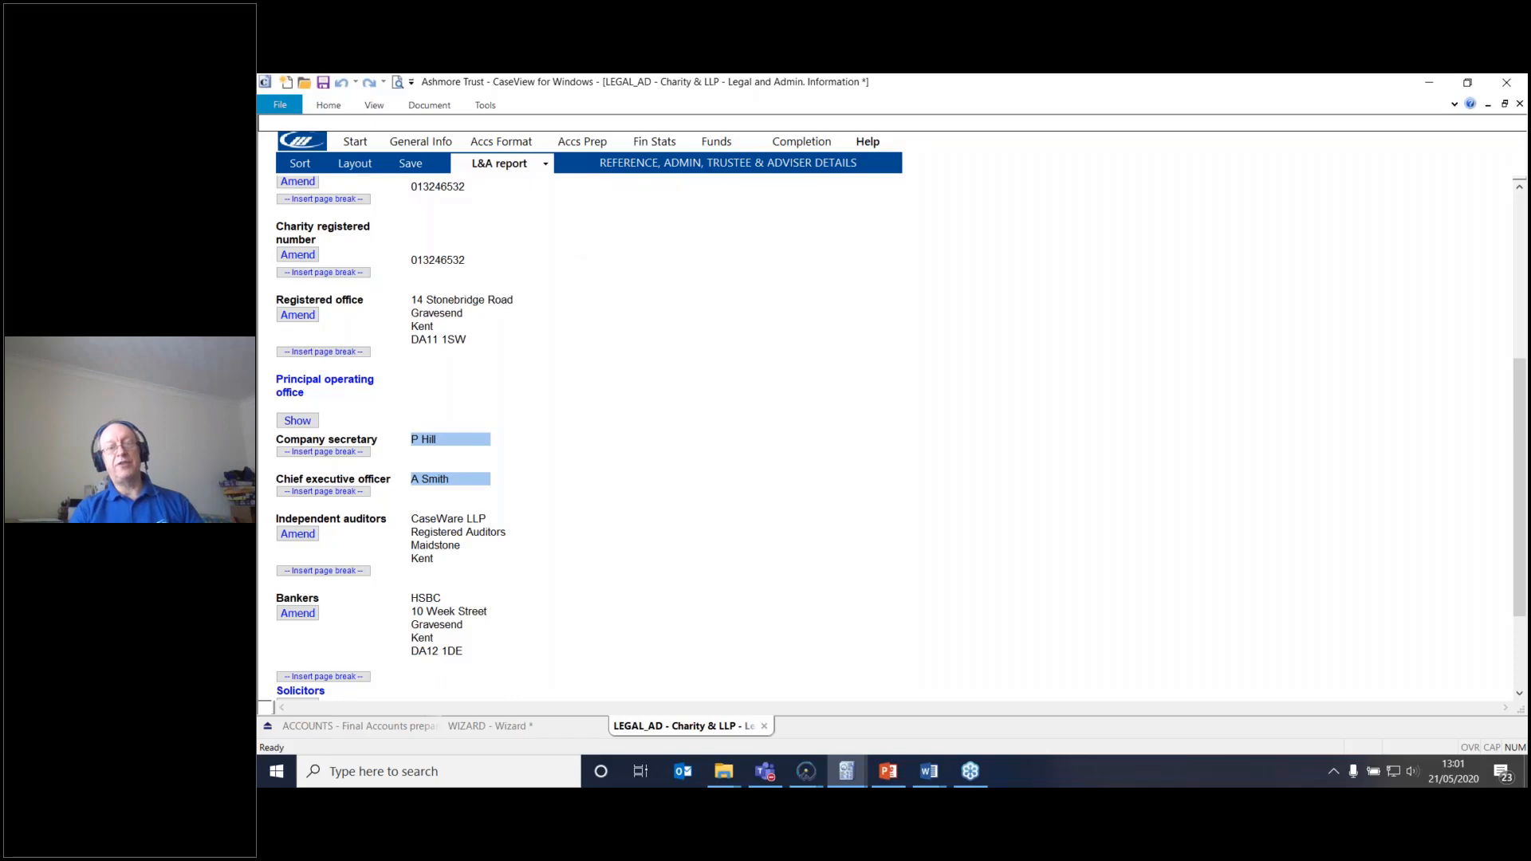
pyautogui.scroll(-1, 901, 438)
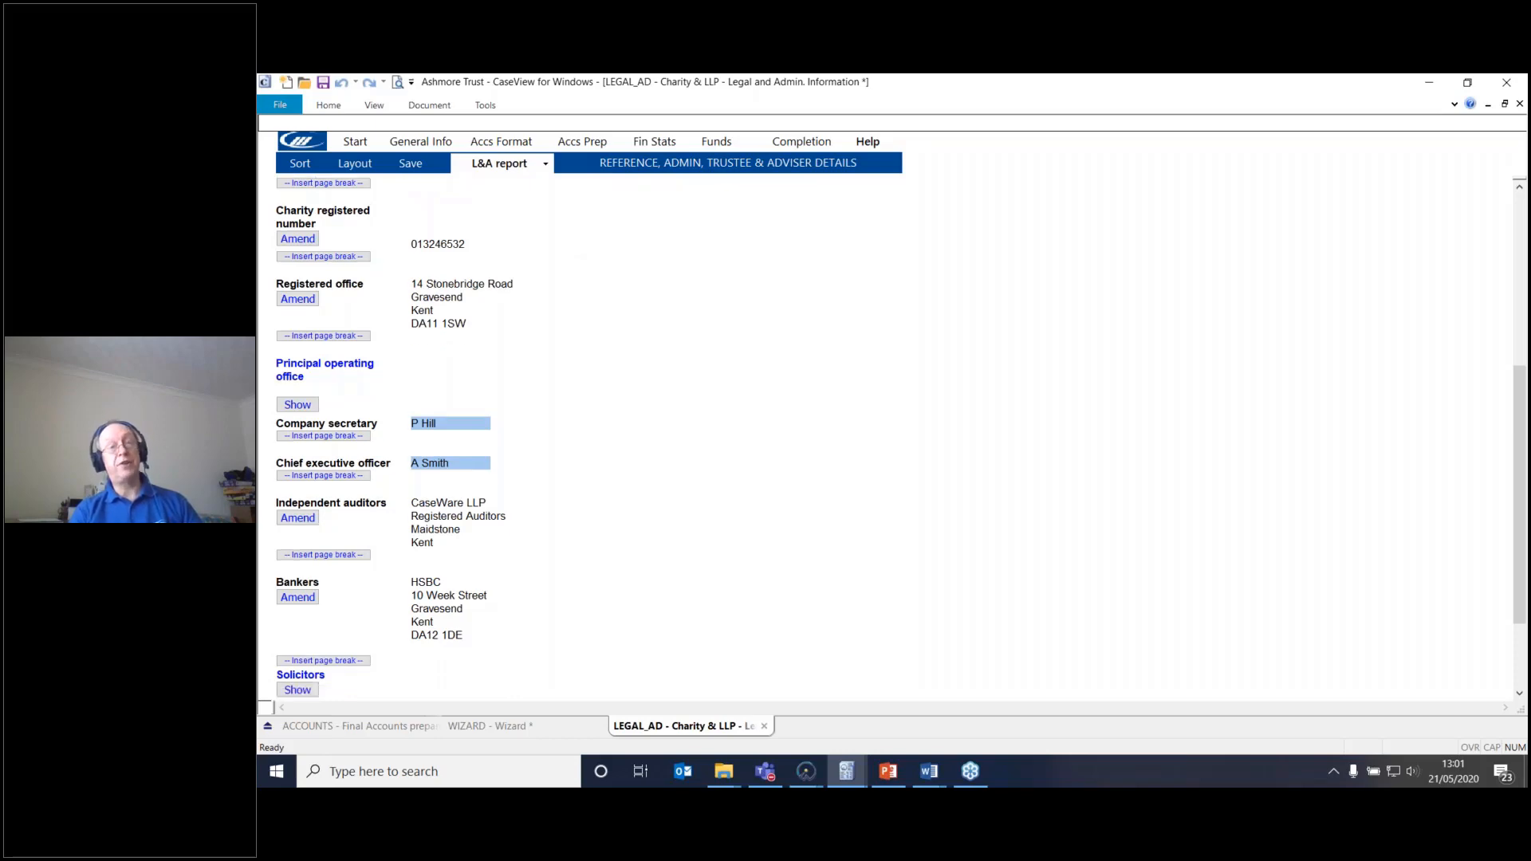
pyautogui.scroll(-1, 893, 437)
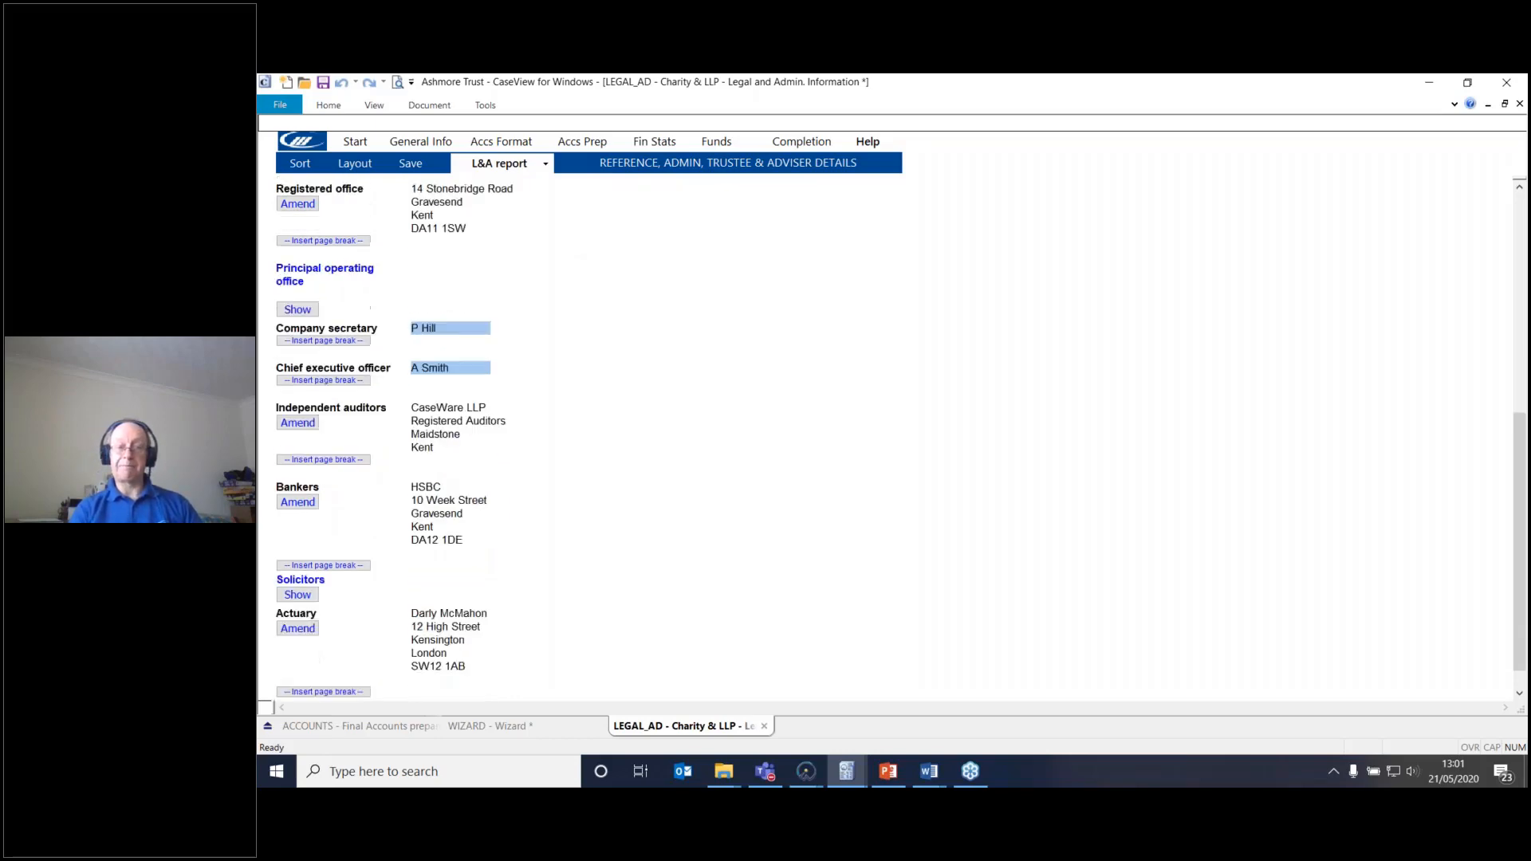
pyautogui.scroll(-1, 900, 436)
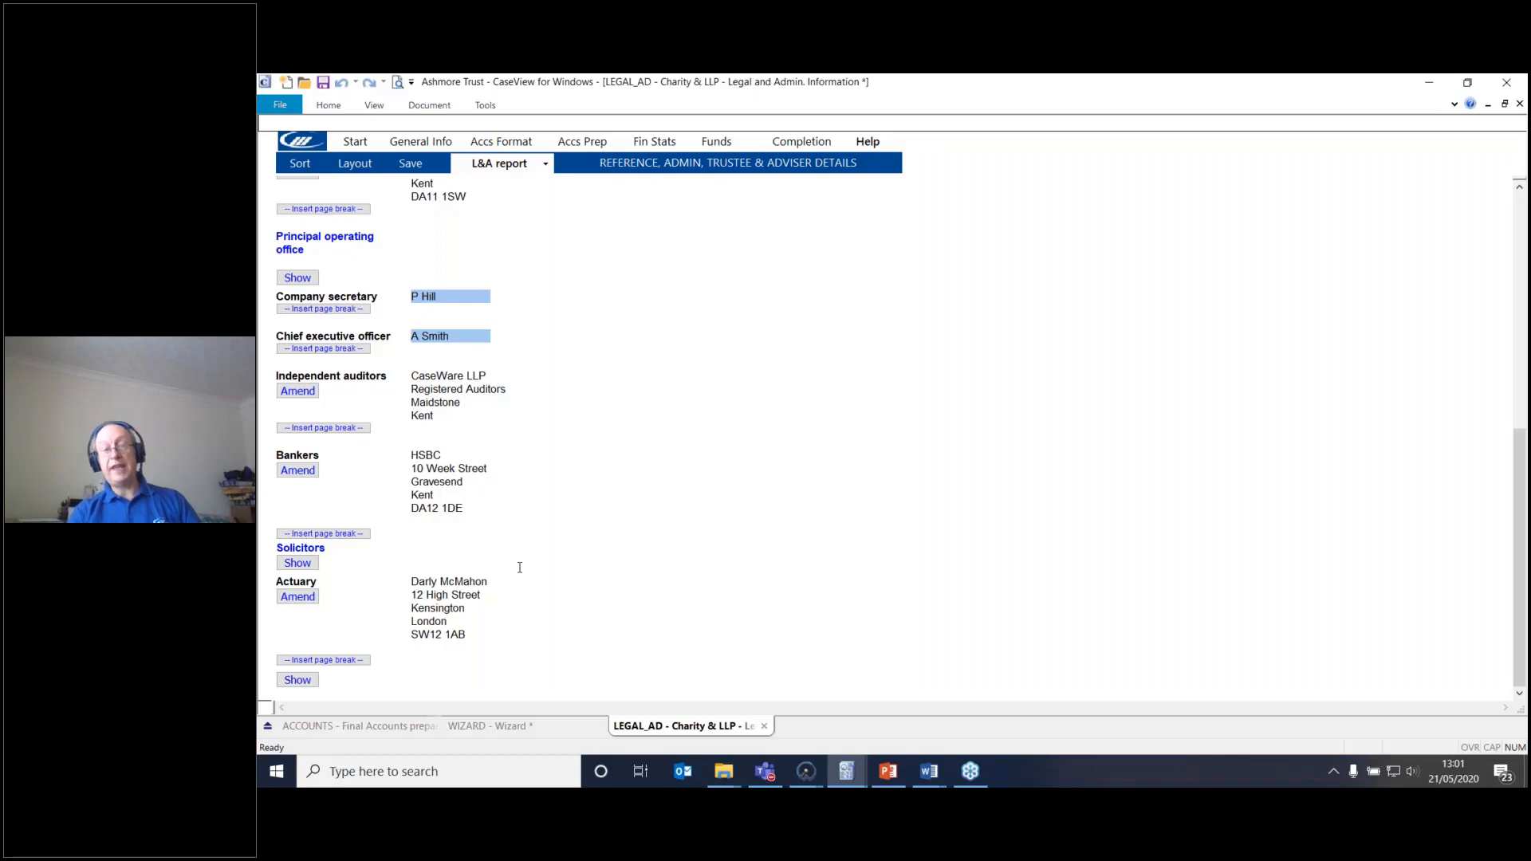
pyautogui.click(455, 727)
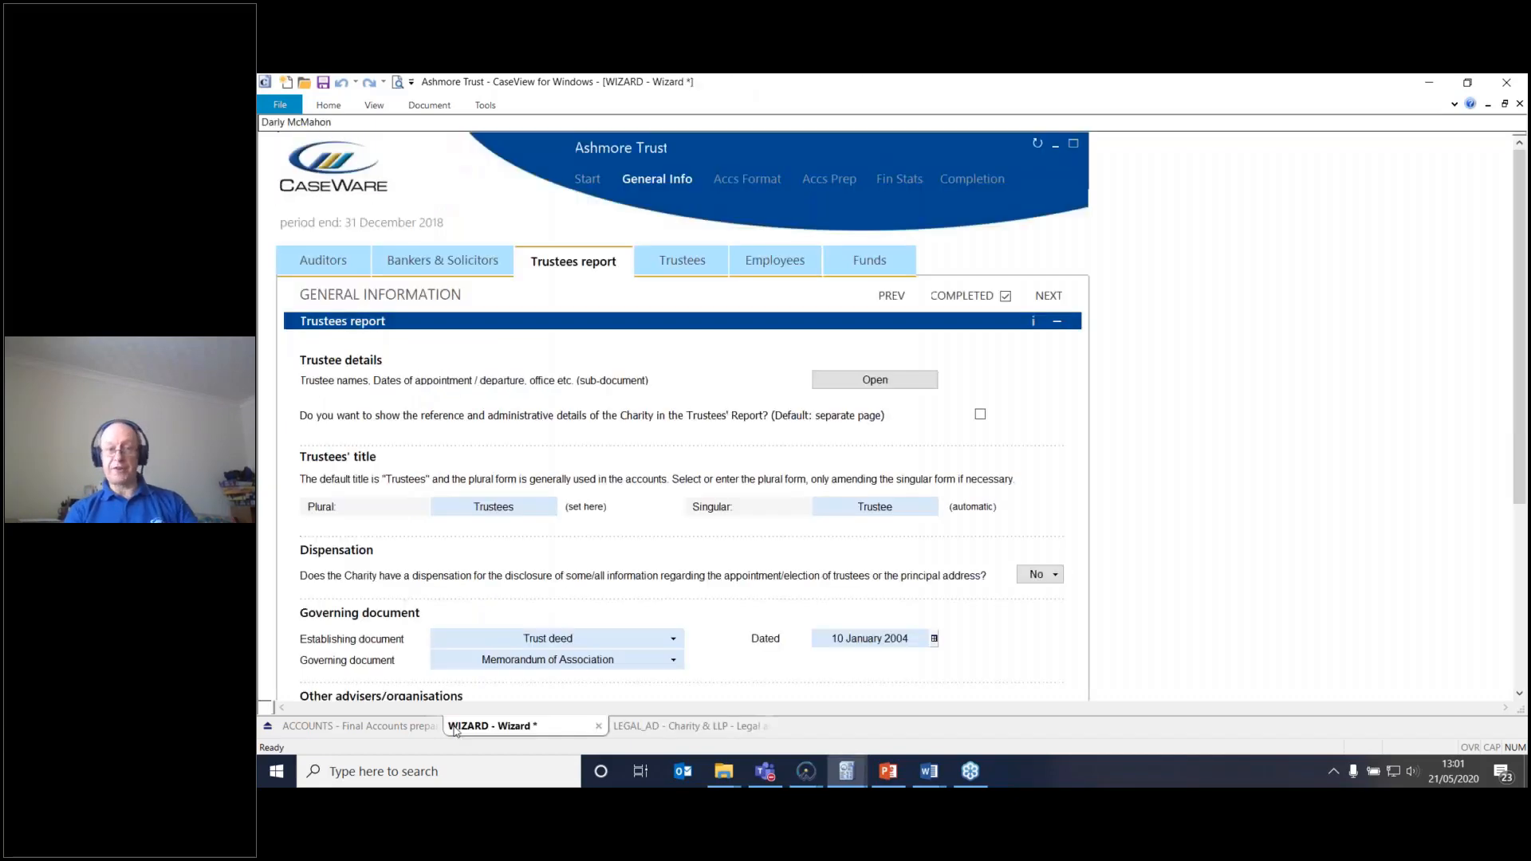
# Step: Check the other advisers' details in the wizard, return to the Legal and Admin report and cycle it to the next layout
pyautogui.scroll(-4, 720, 588)
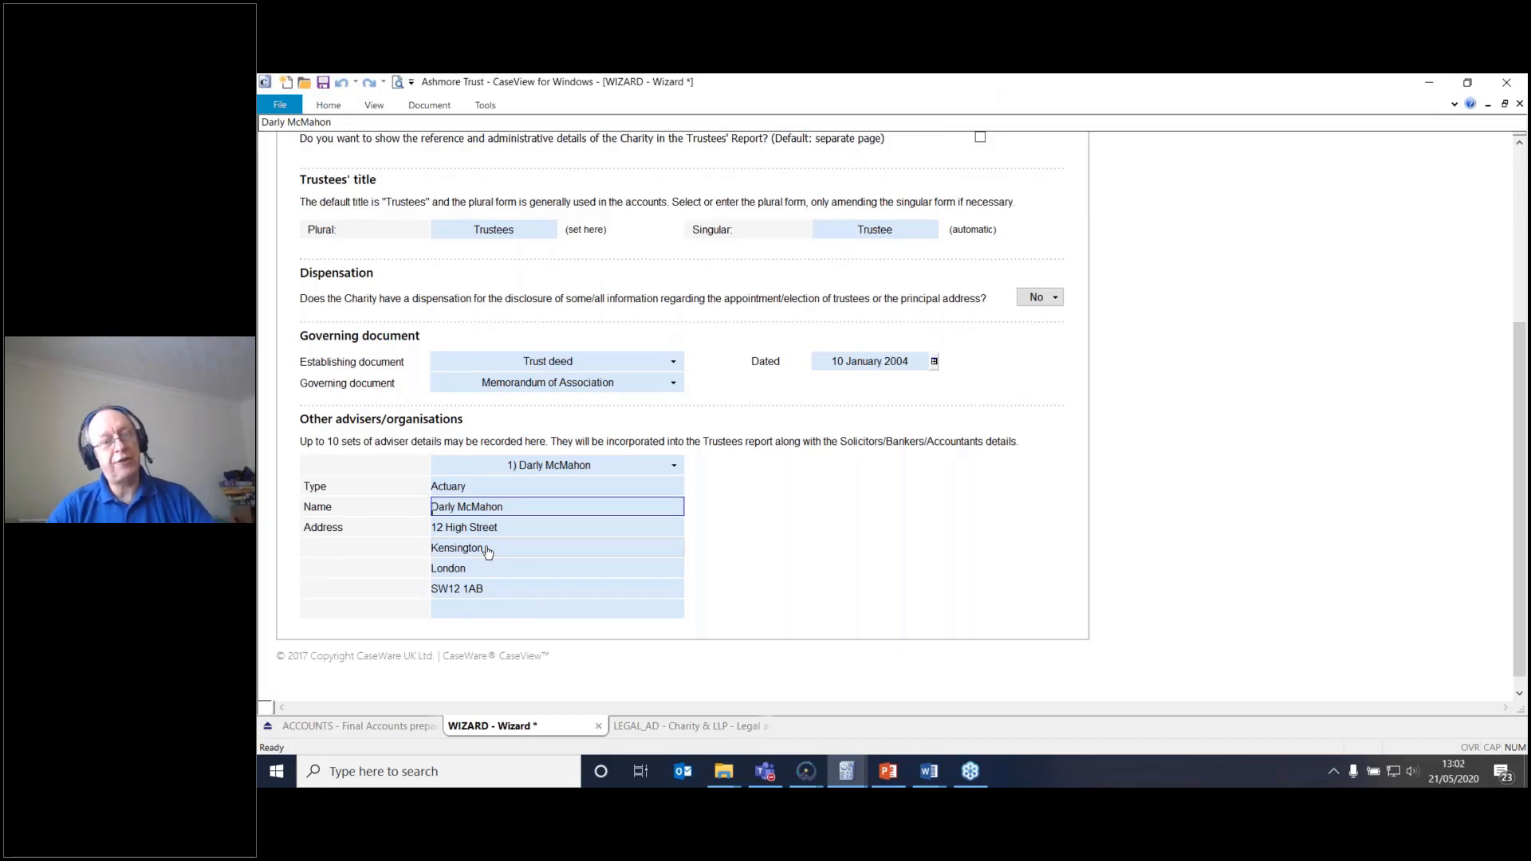
pyautogui.click(652, 726)
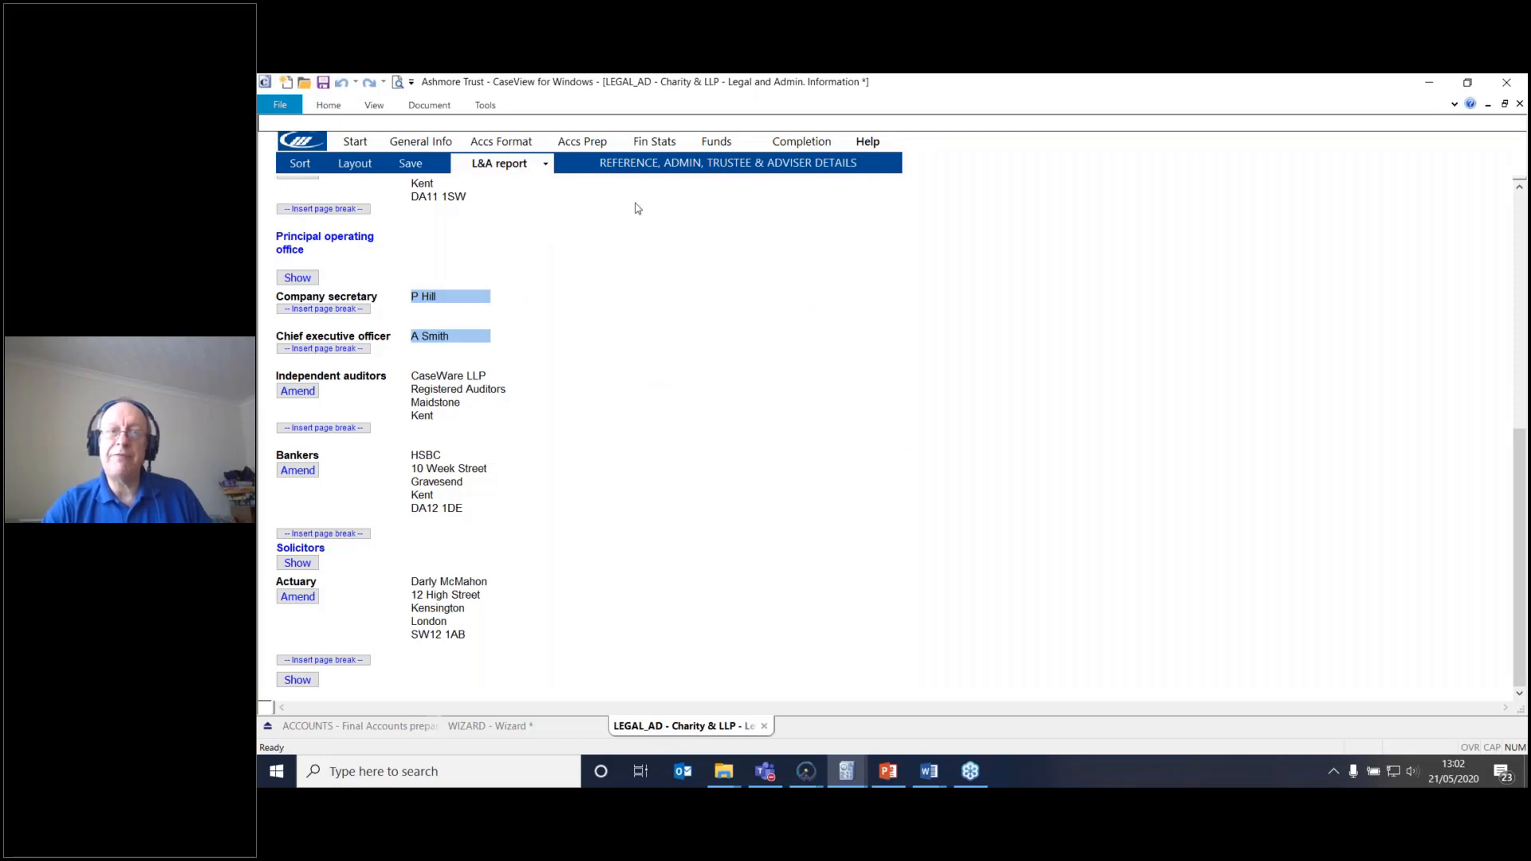
pyautogui.scroll(3, 638, 208)
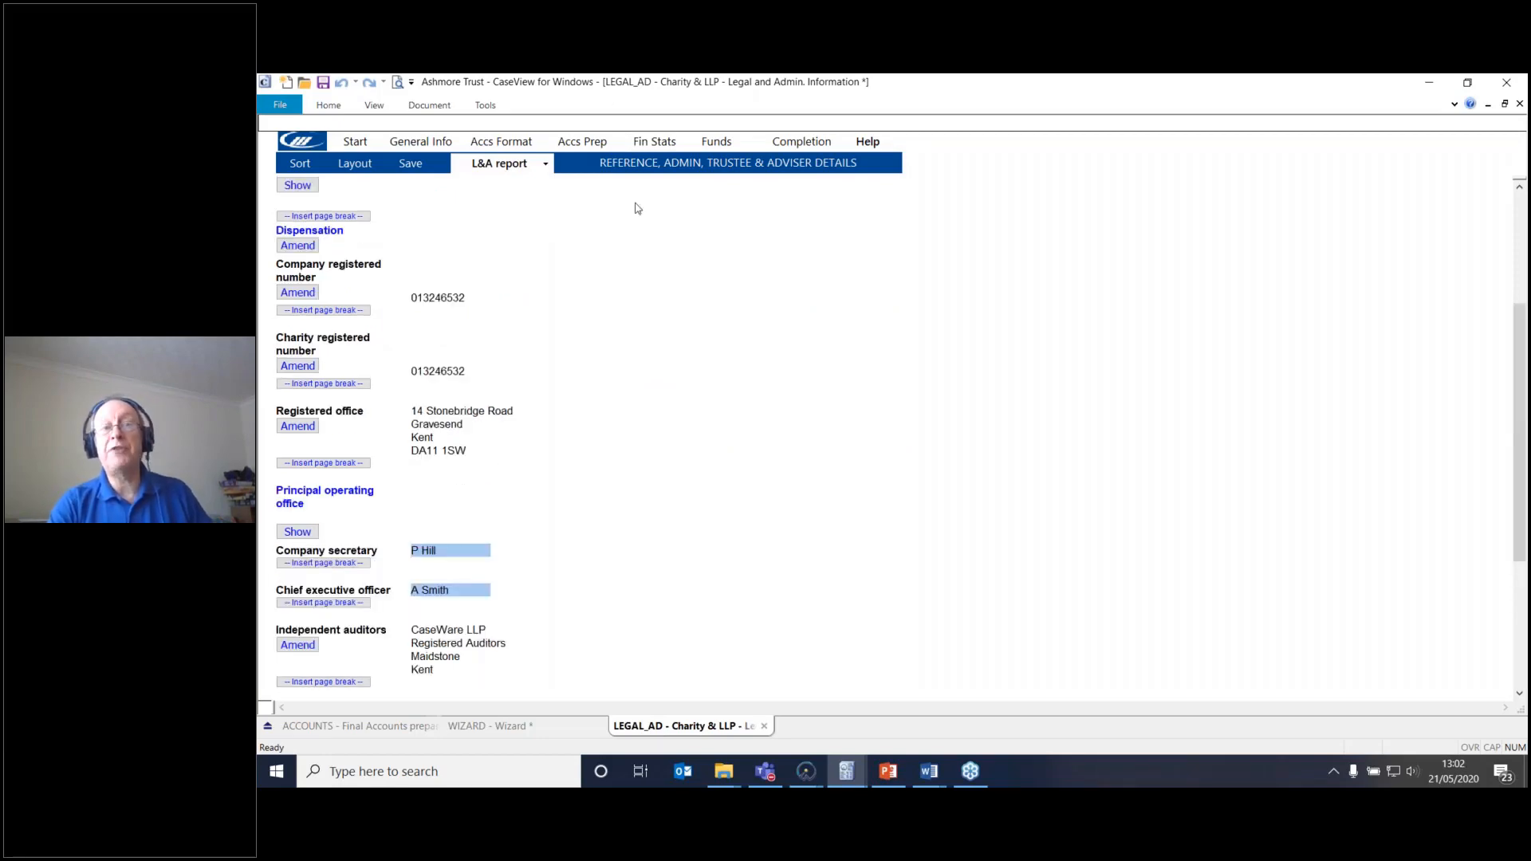
pyautogui.scroll(3, 638, 208)
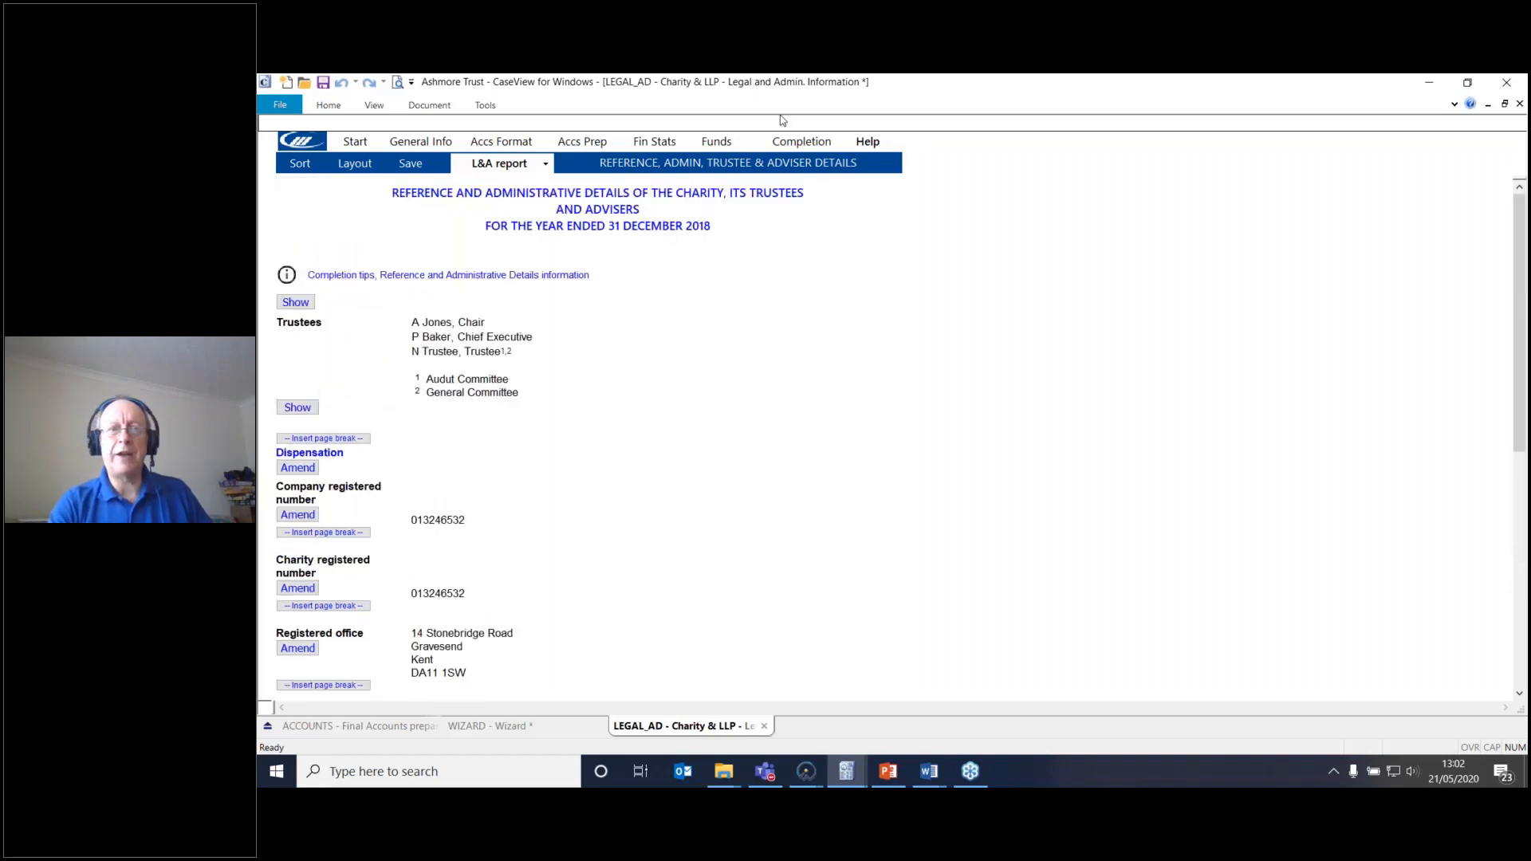
pyautogui.click(350, 168)
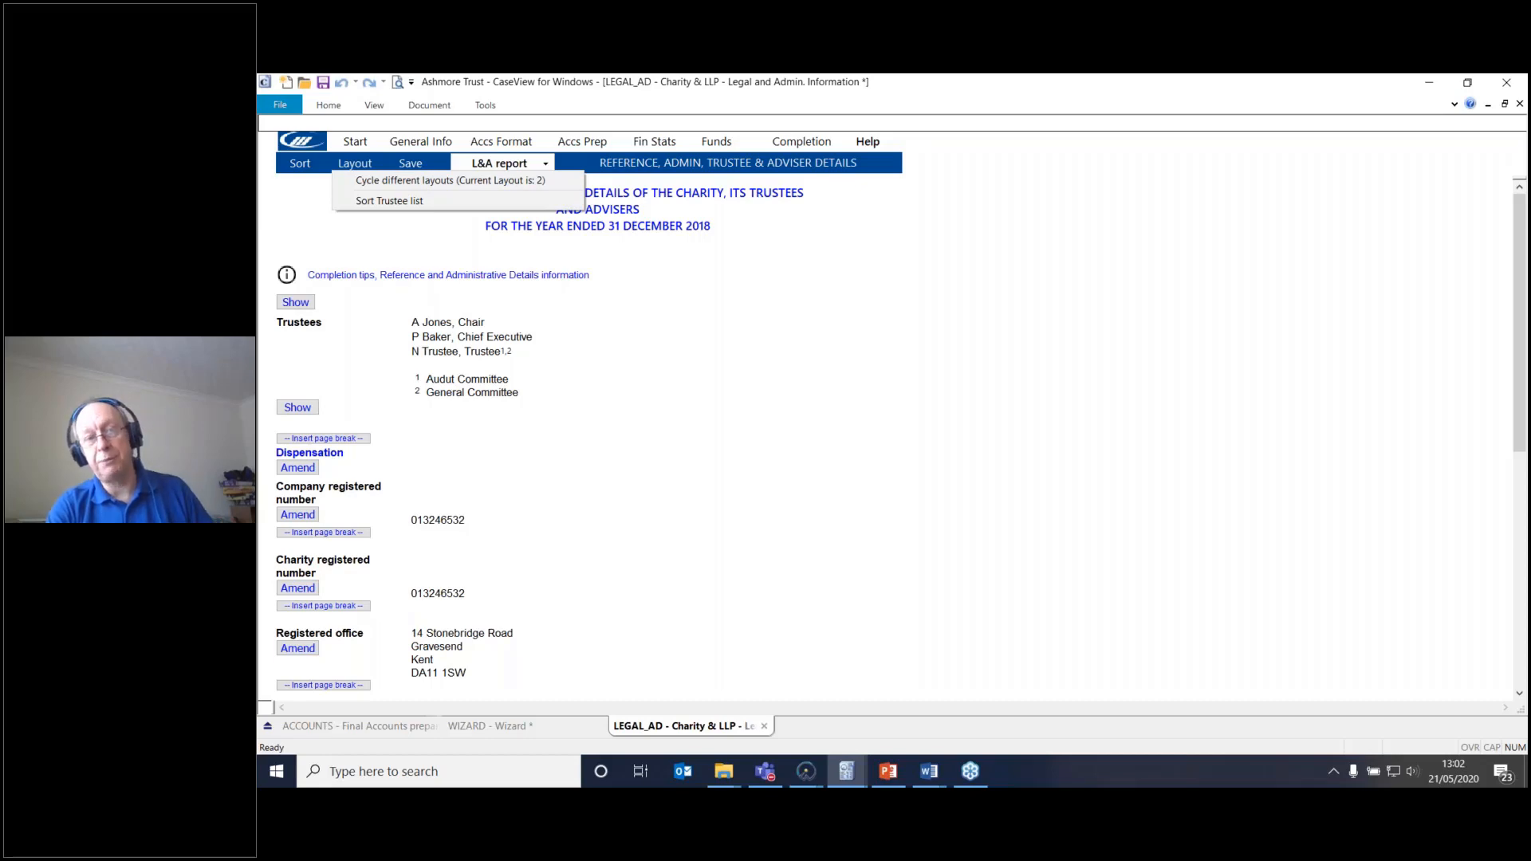
pyautogui.click(384, 183)
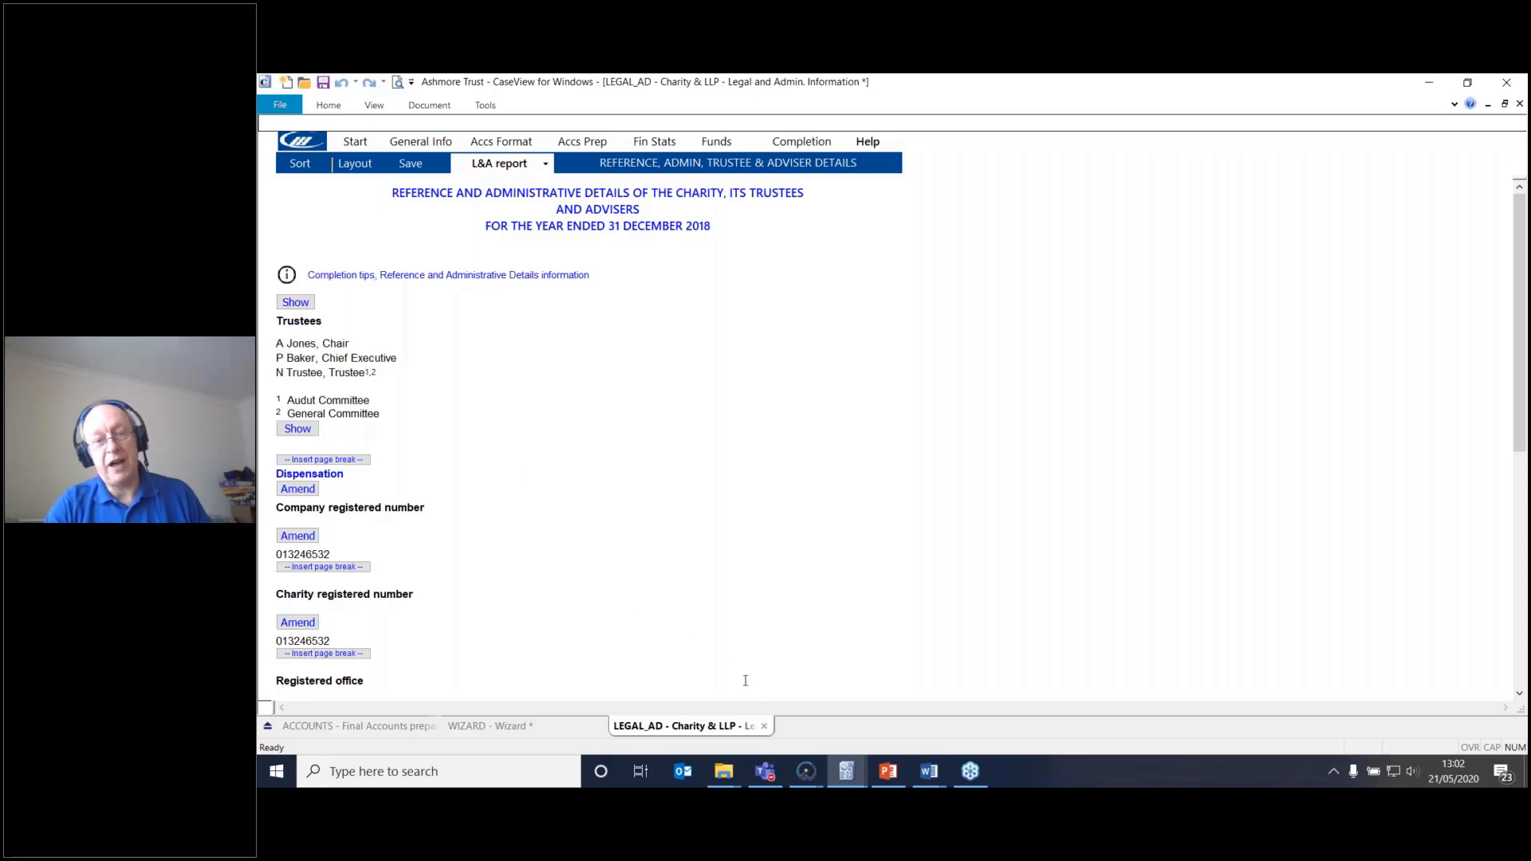
# Step: Switch to The StoneMaid Academy accounts and examine the trustee list and senior management team in its Legal and Admin document
pyautogui.moveTo(840, 779)
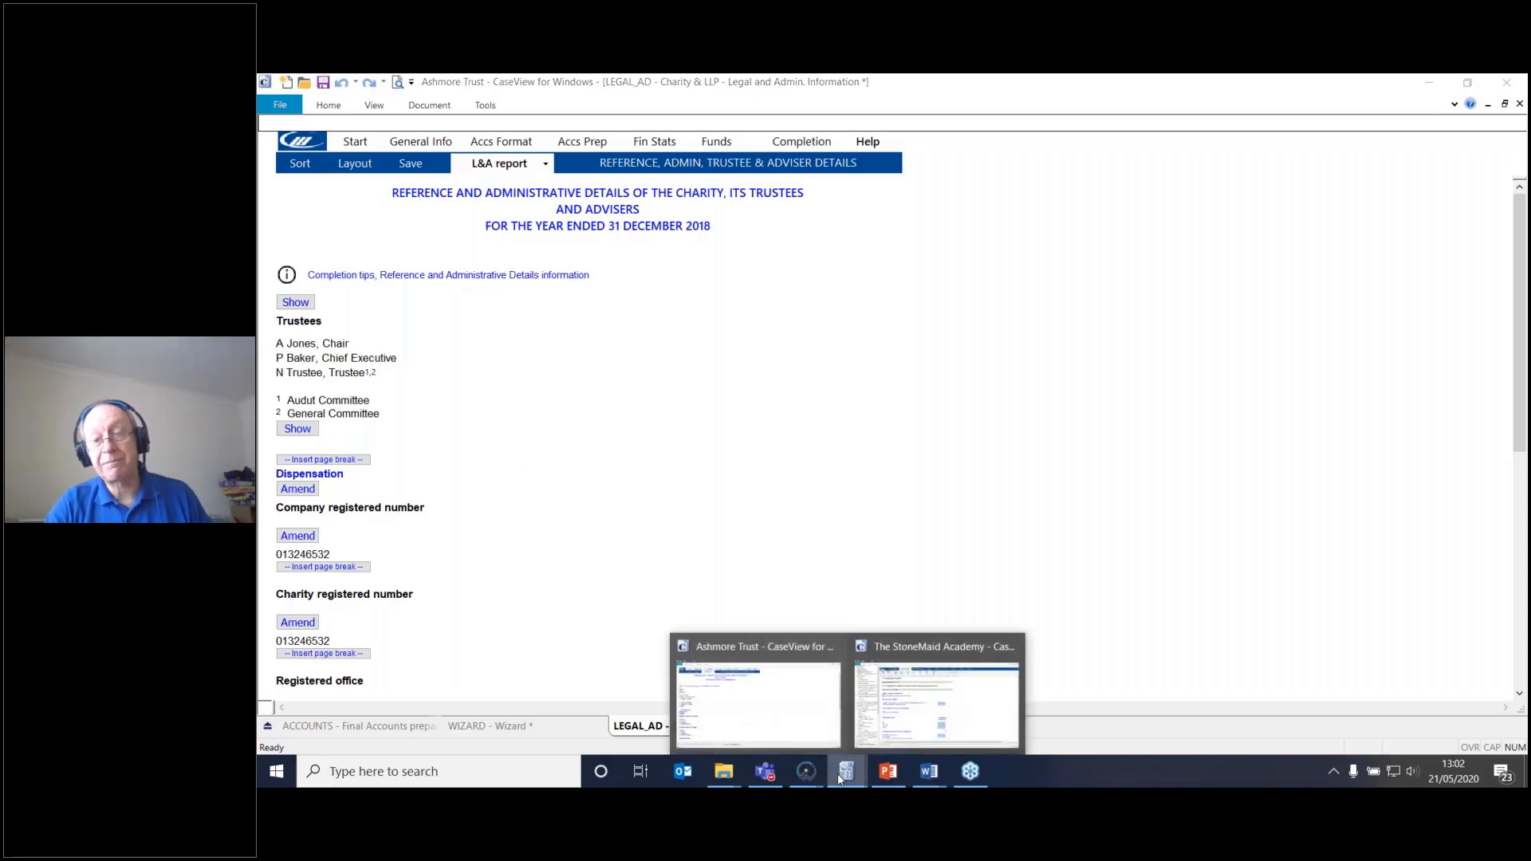
pyautogui.click(888, 738)
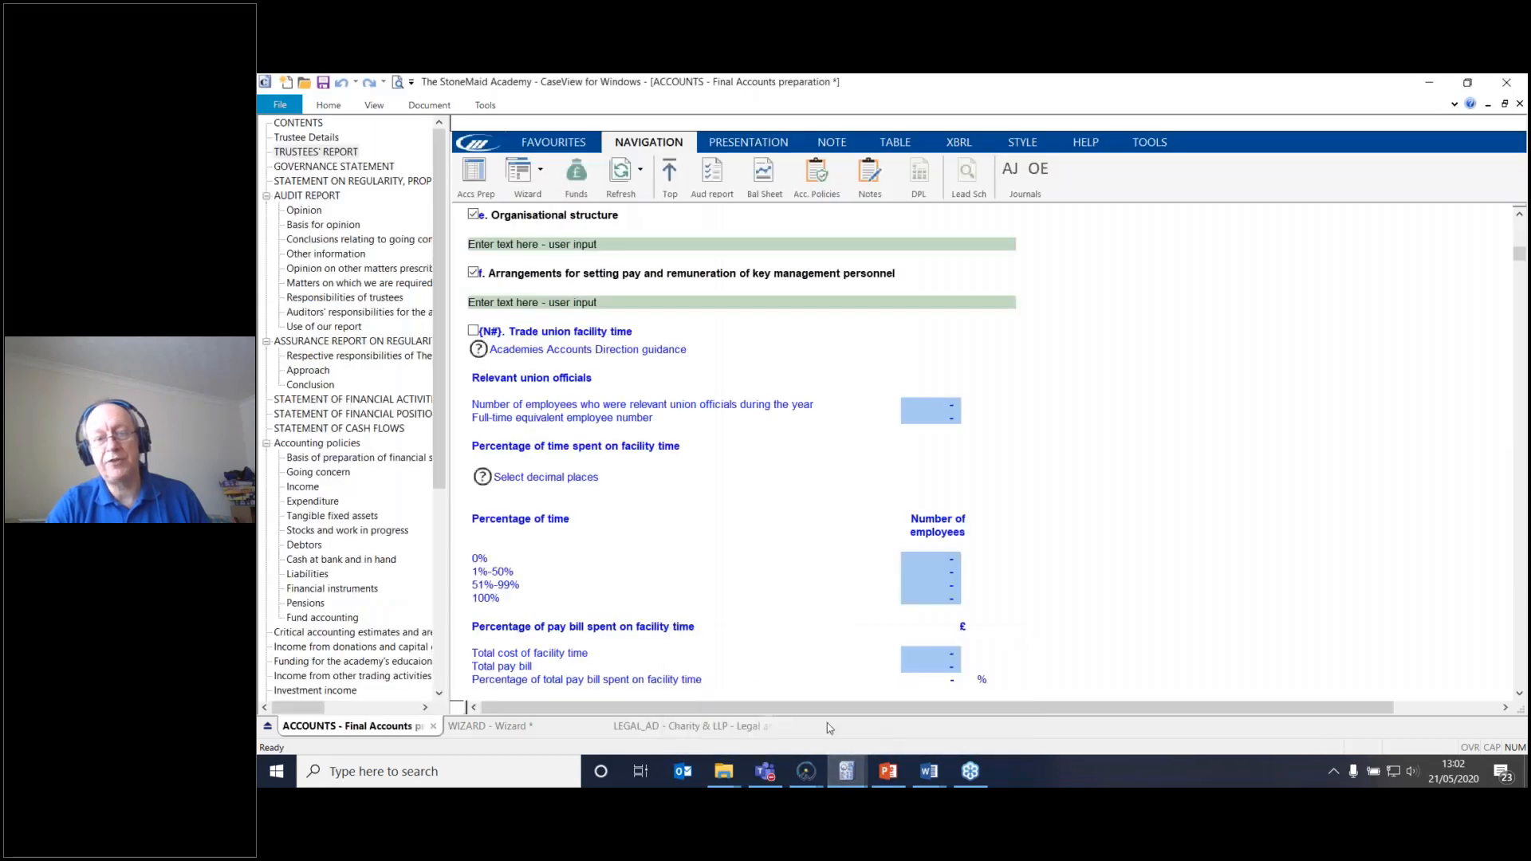
pyautogui.click(750, 727)
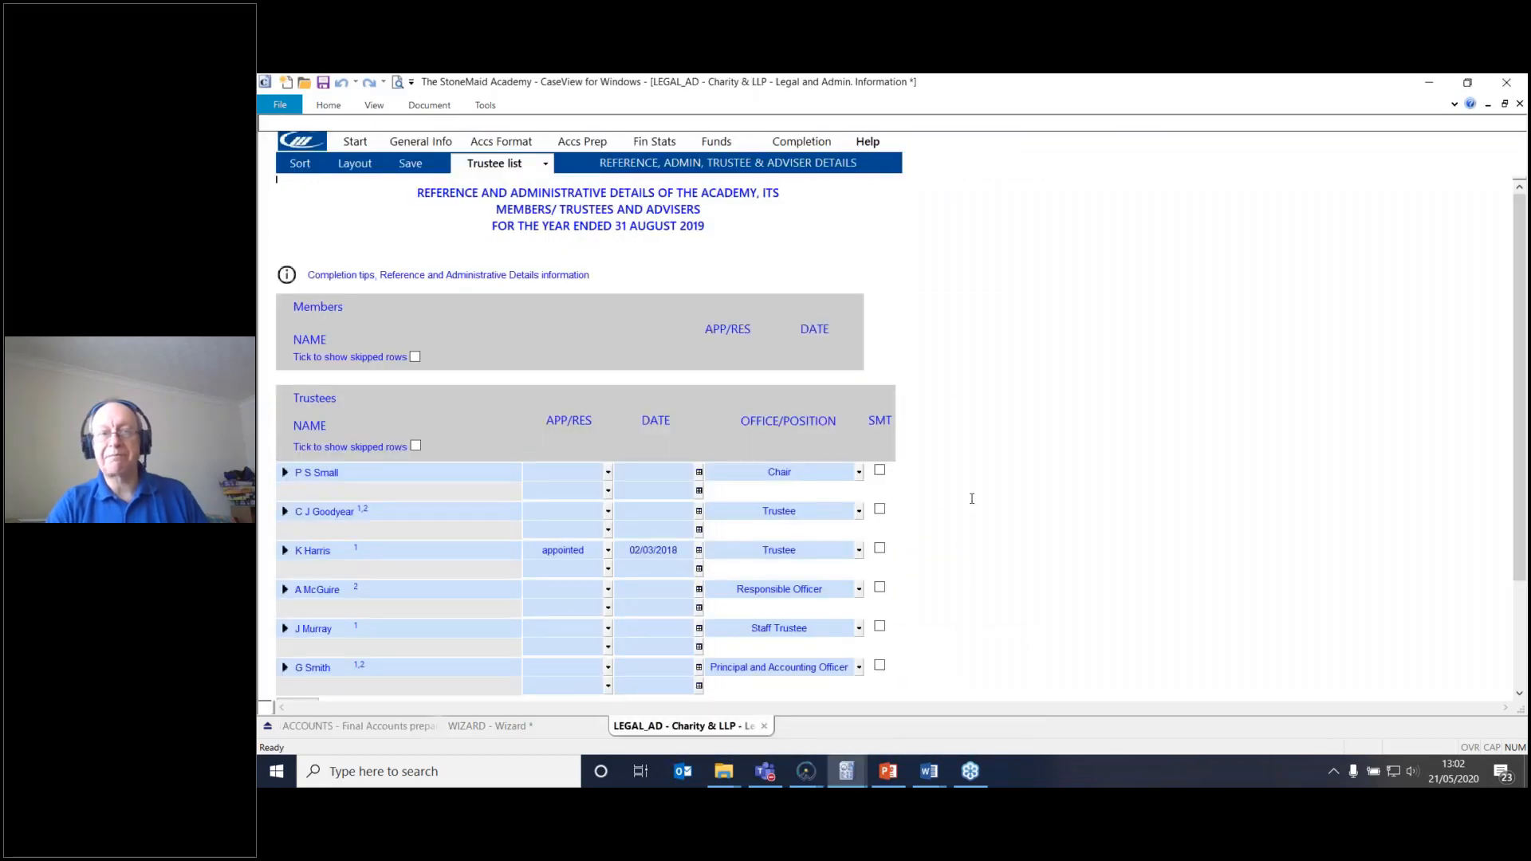
pyautogui.scroll(-3, 953, 478)
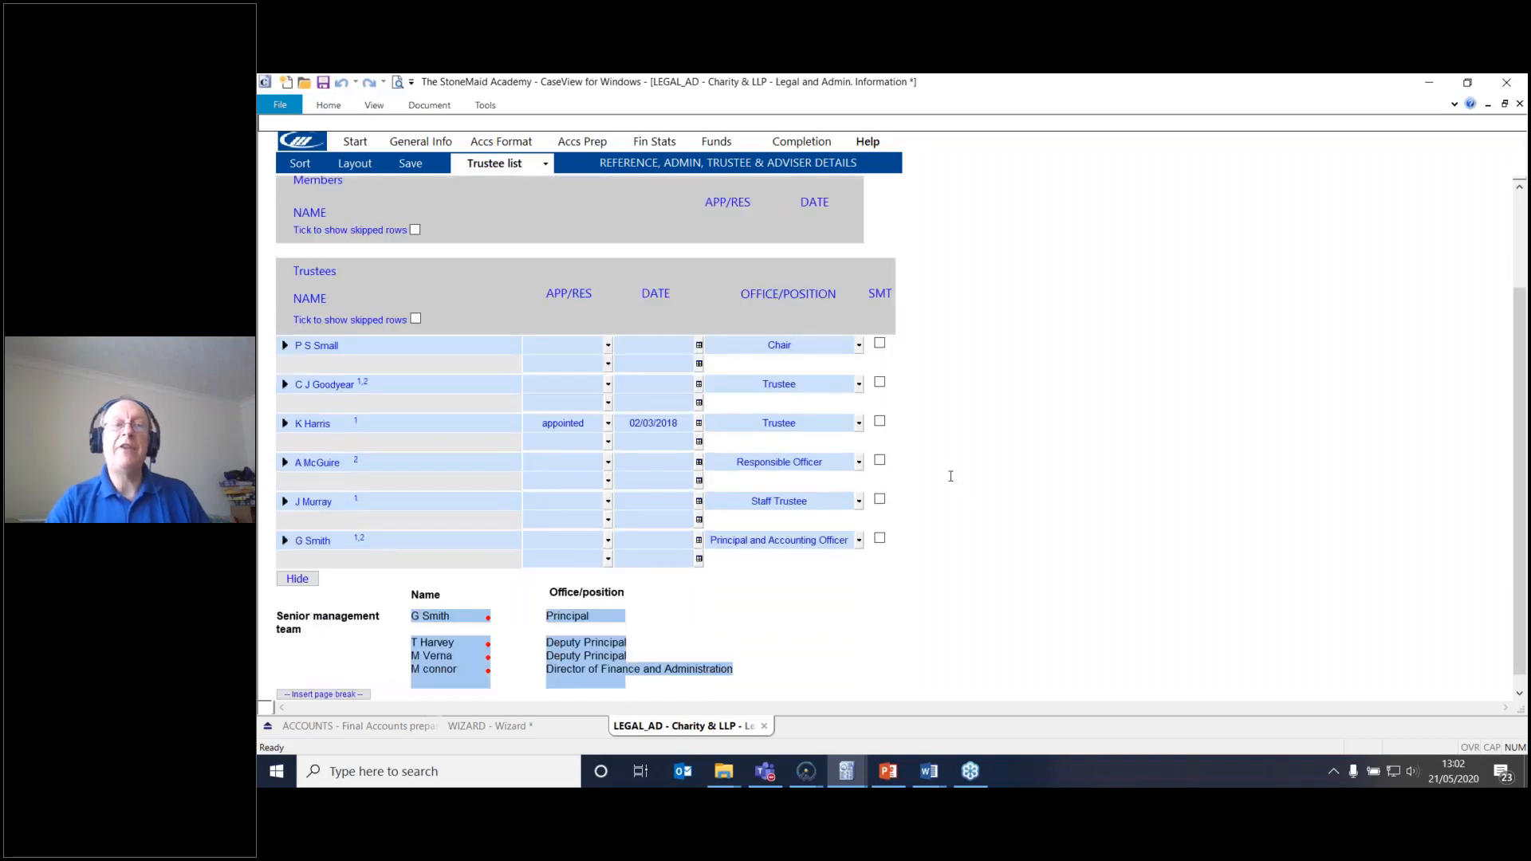
pyautogui.scroll(3, 950, 476)
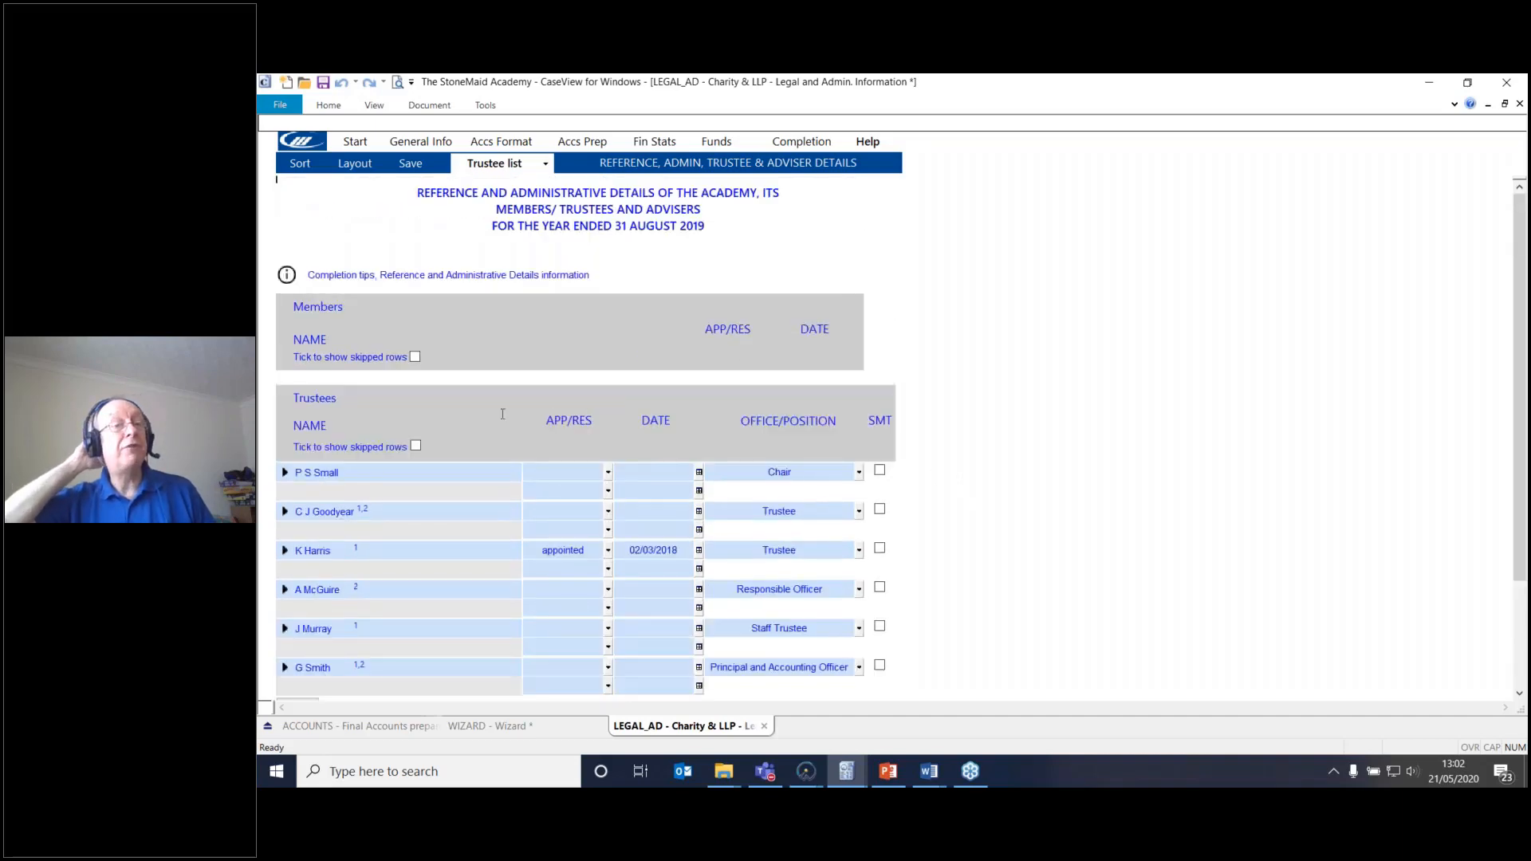
pyautogui.scroll(-1, 414, 402)
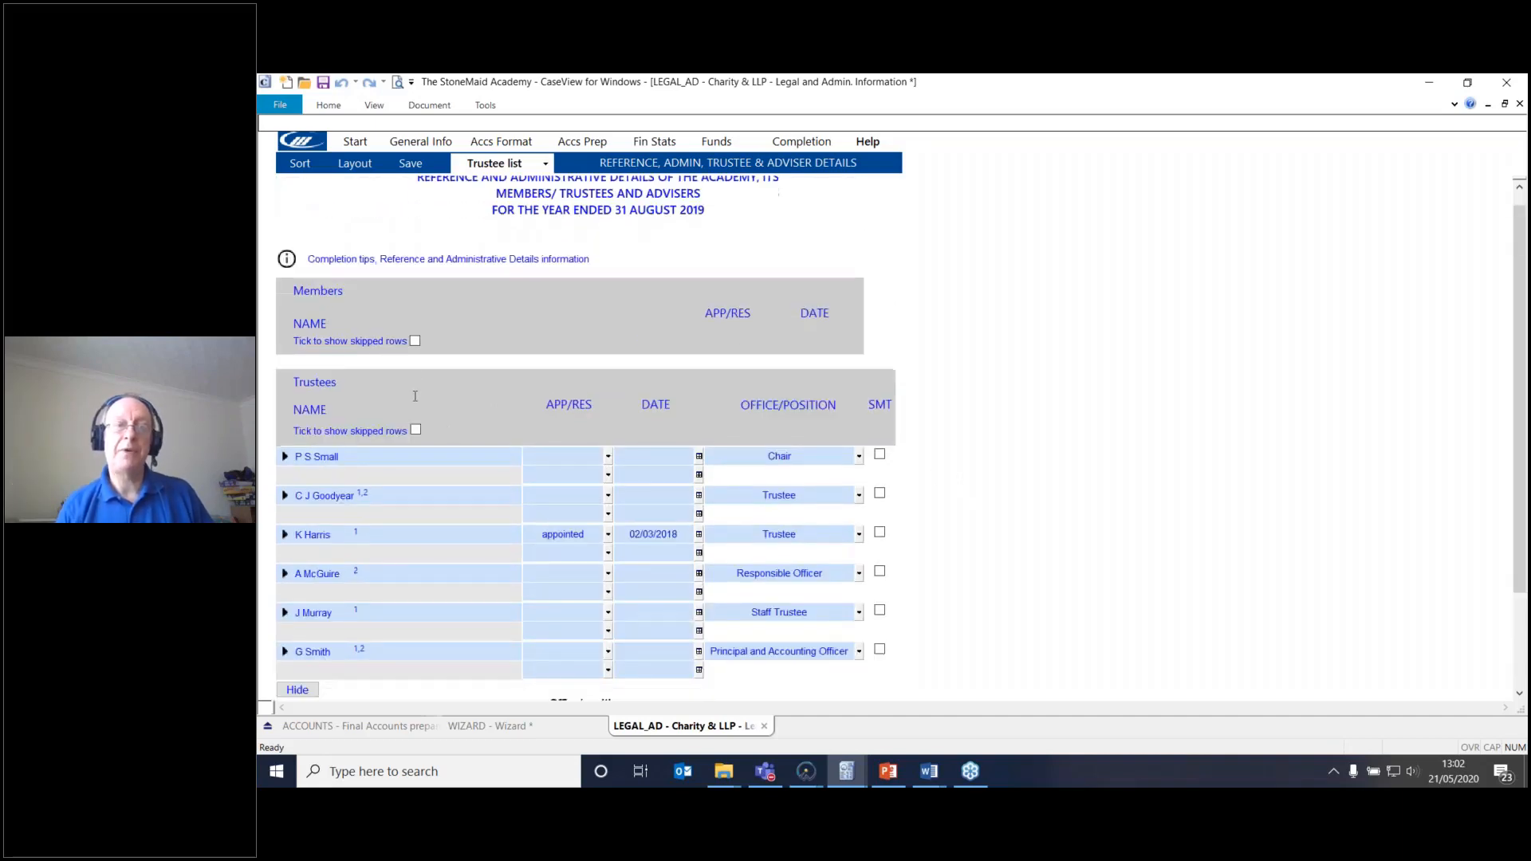
# Step: Show the skipped rows in the Members section and review the list down to the senior management team
pyautogui.click(415, 341)
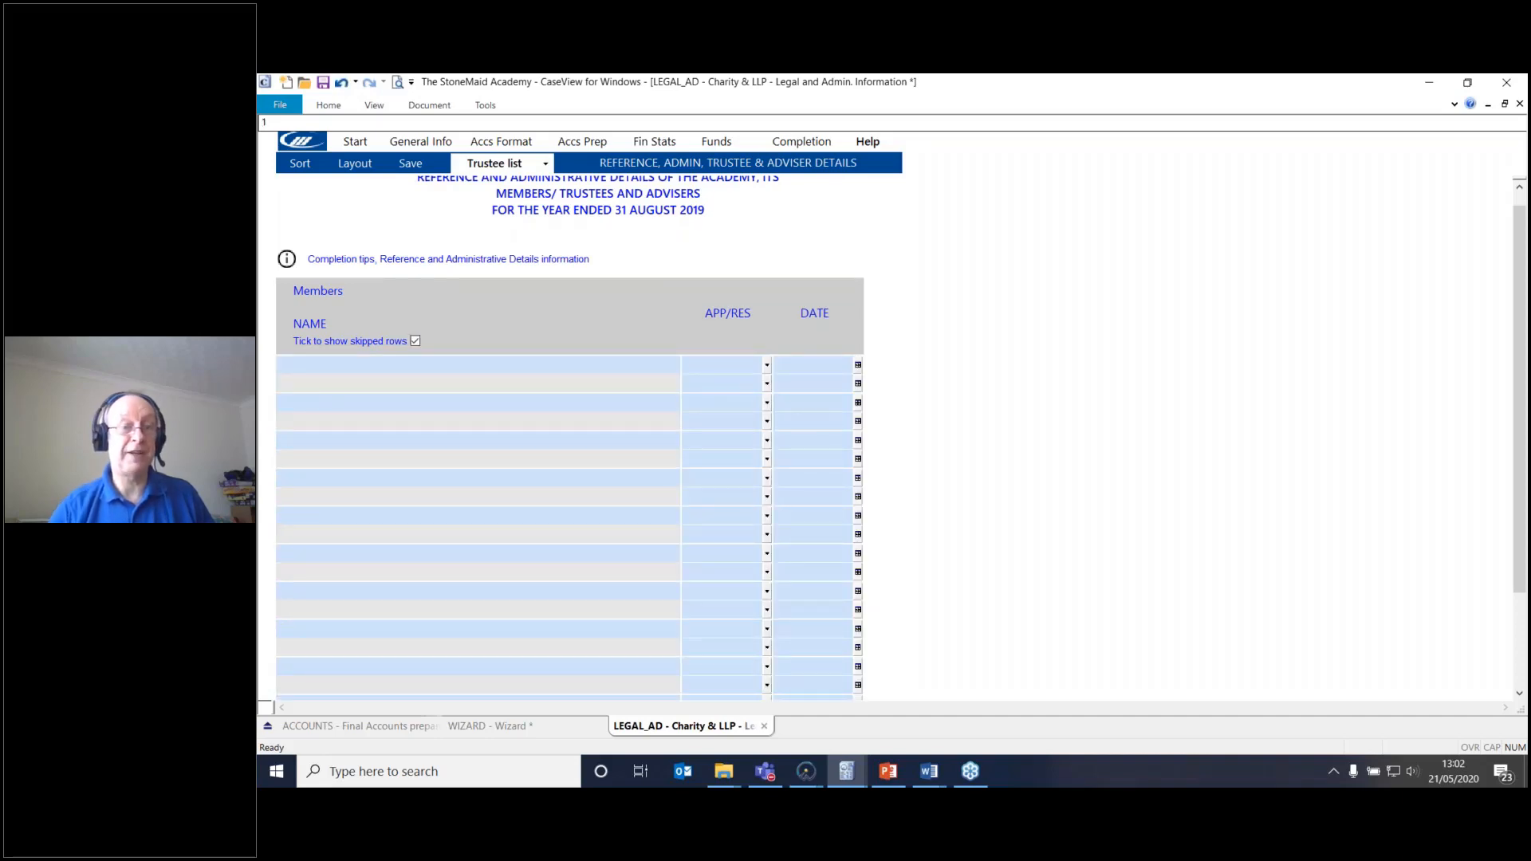
pyautogui.scroll(-10, 569, 438)
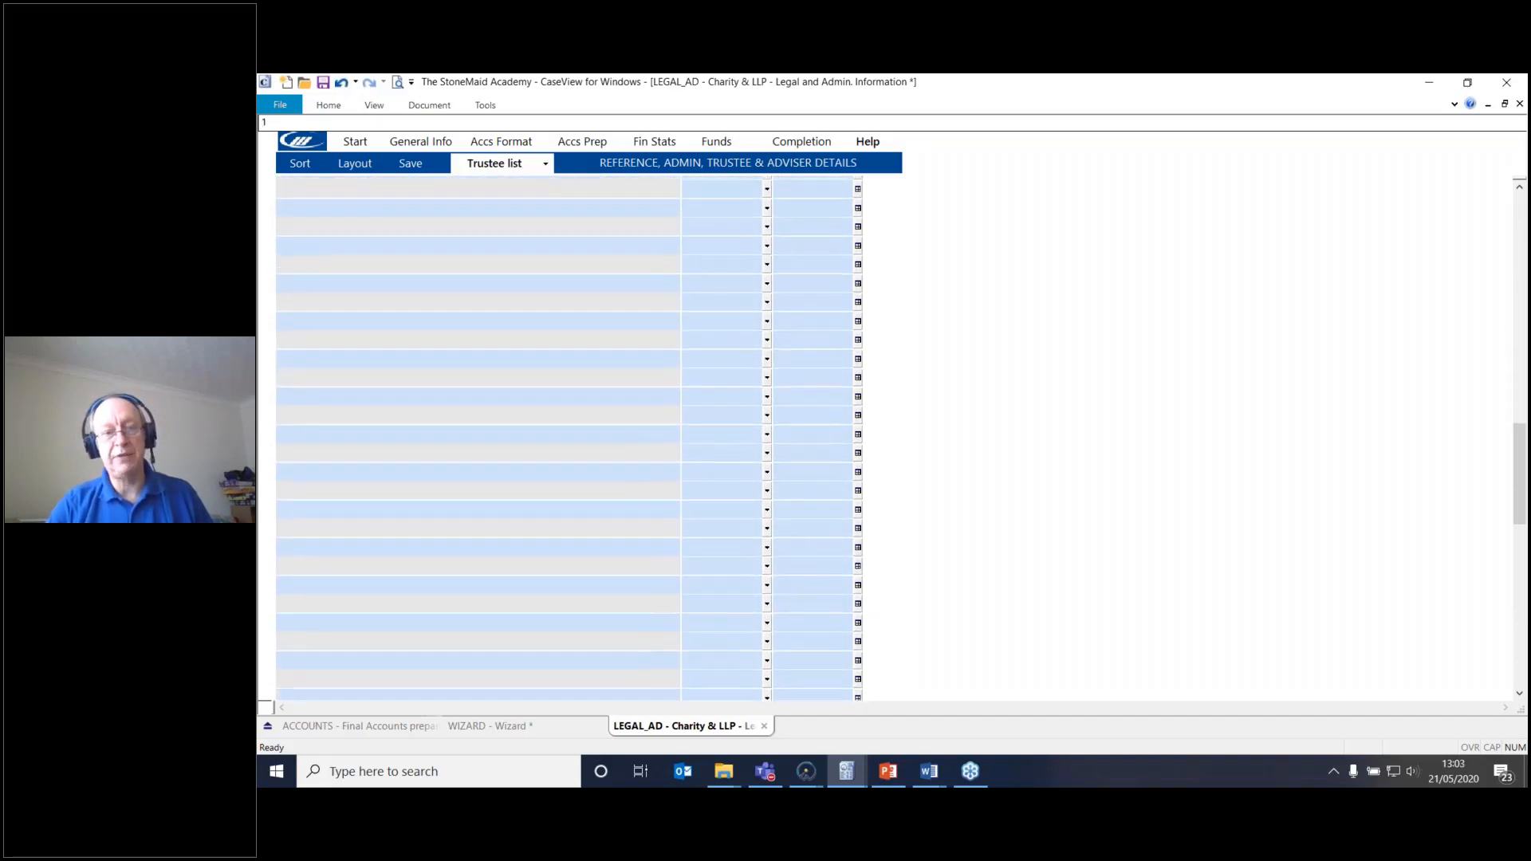
pyautogui.scroll(-10, 569, 439)
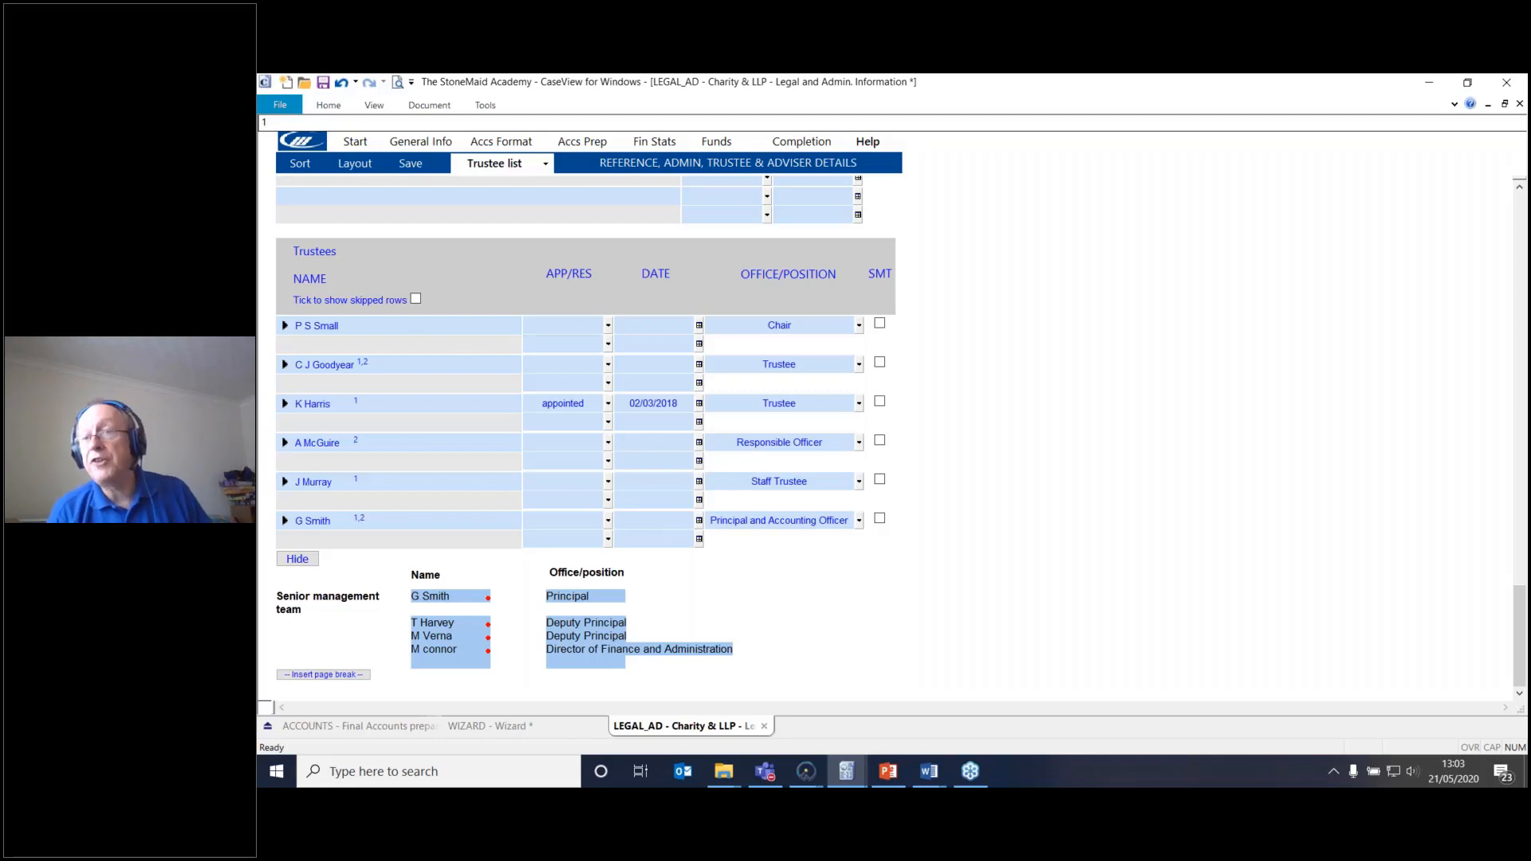
# Step: Switch to the PowerPoint presentation with the "Got a question?" slide
pyautogui.click(1319, 194)
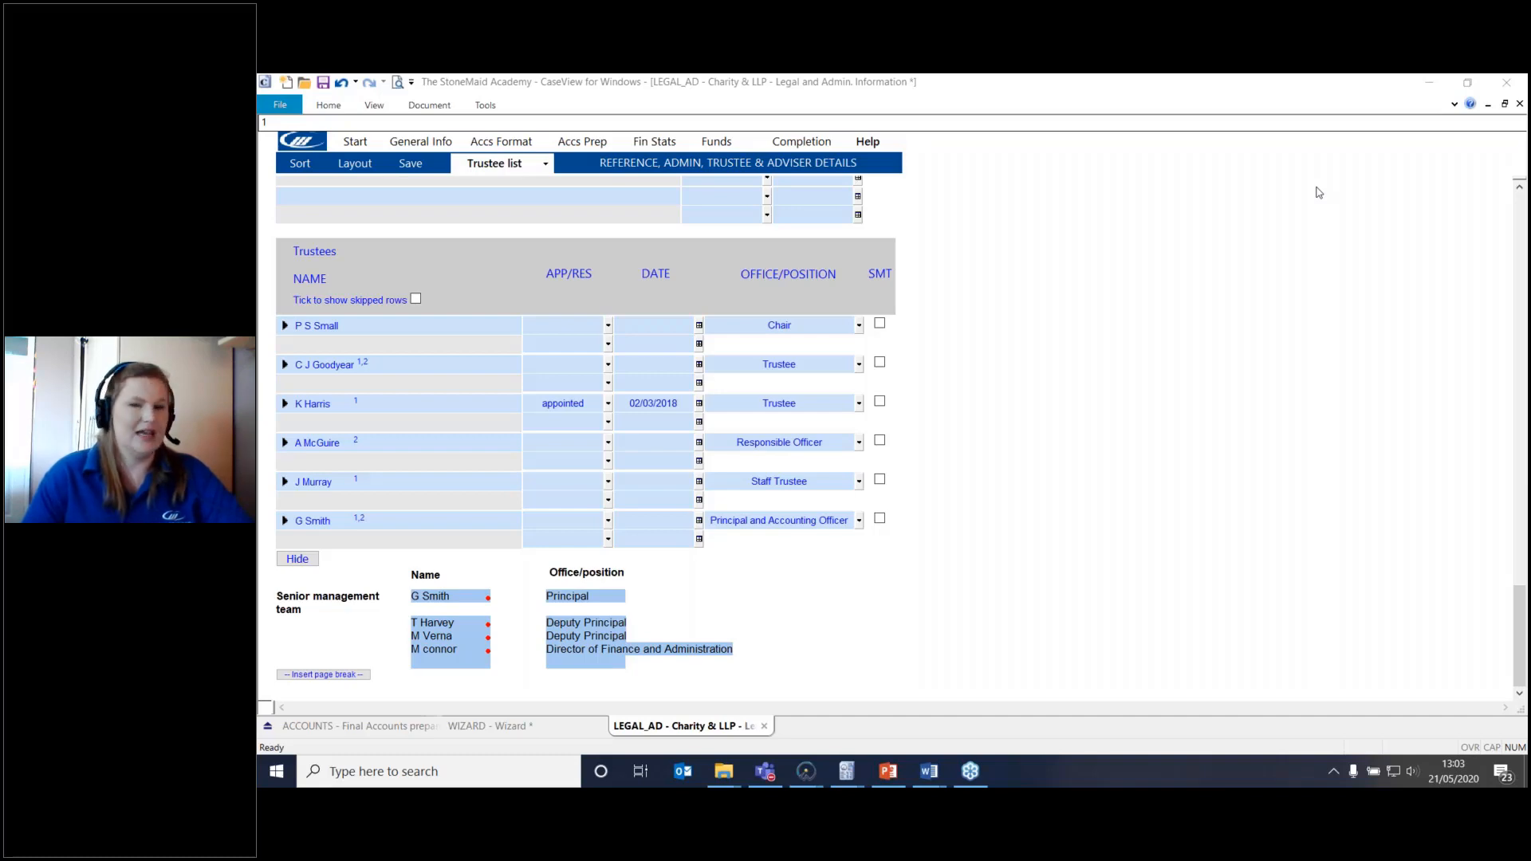
pyautogui.hotkey('alt', 'Tab')
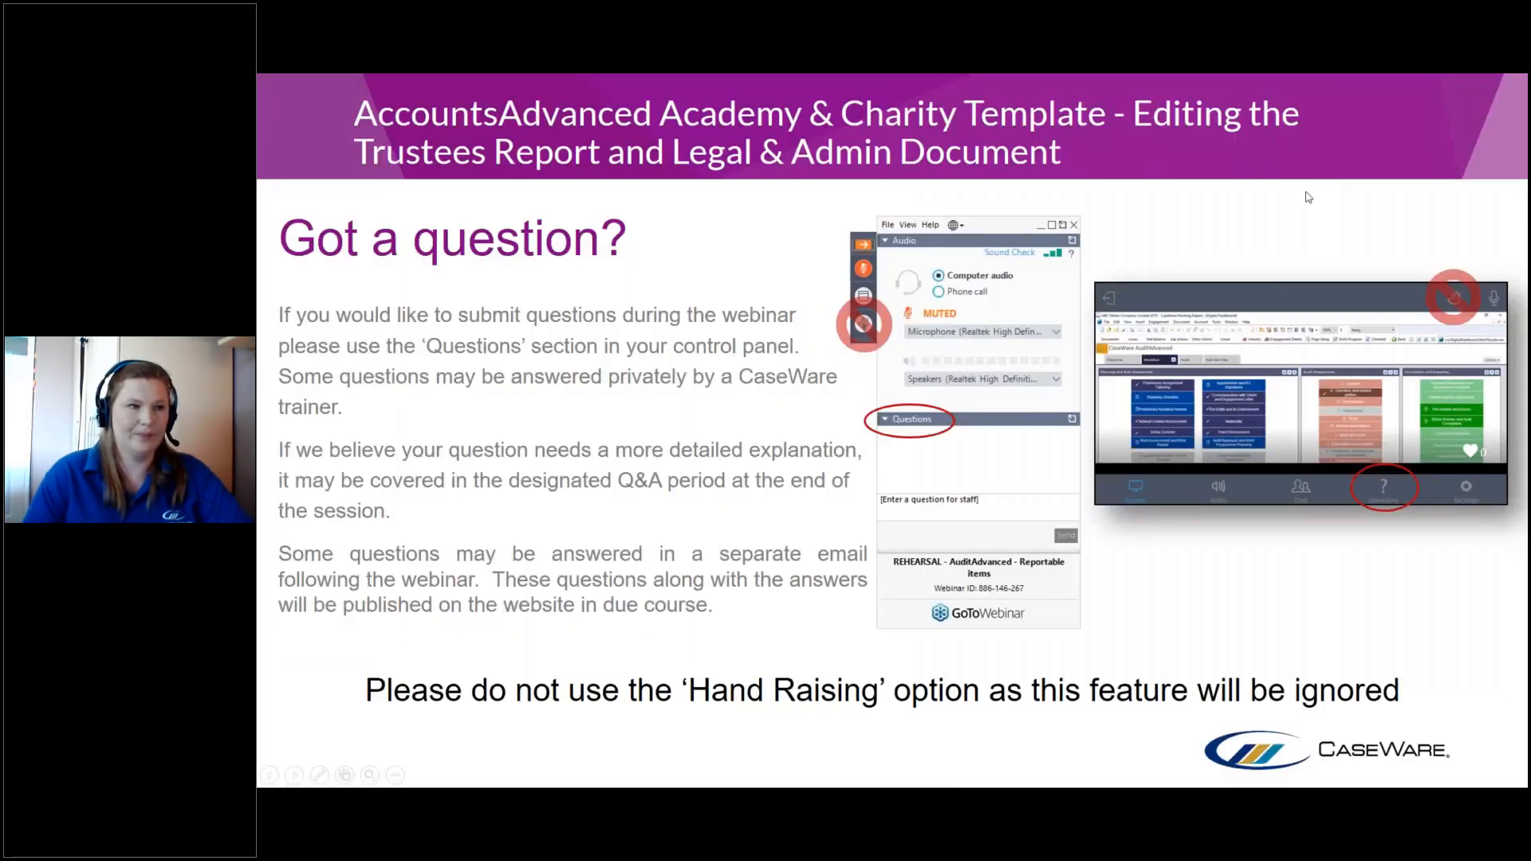